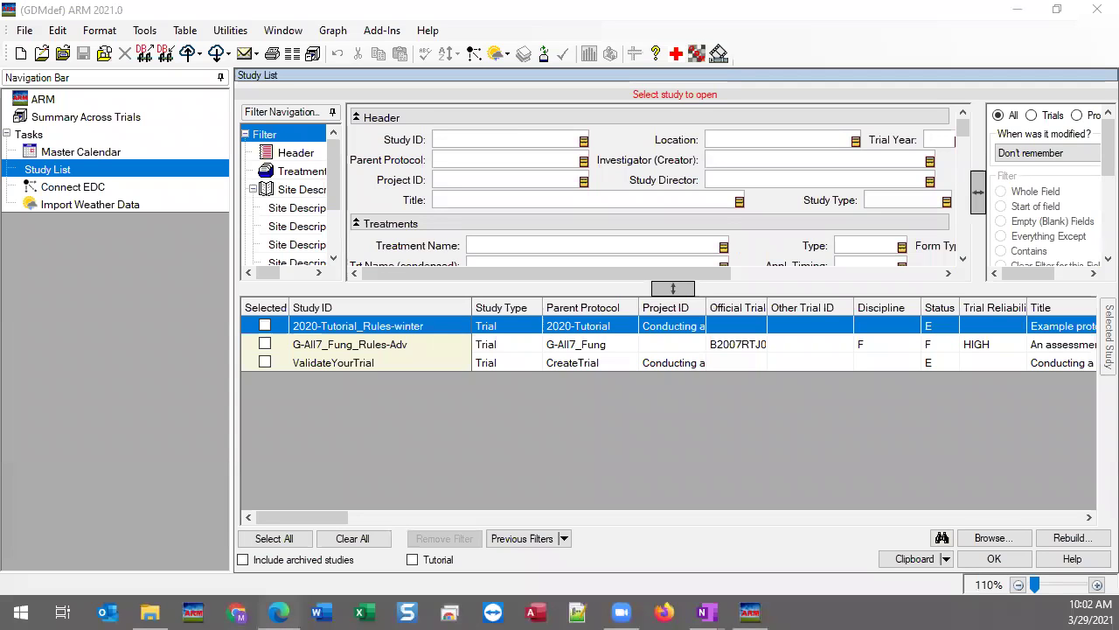
# Switch to the Edge browser and look through the Webinar Archives on the GDM website's Webinars page
pyautogui.click(279, 613)
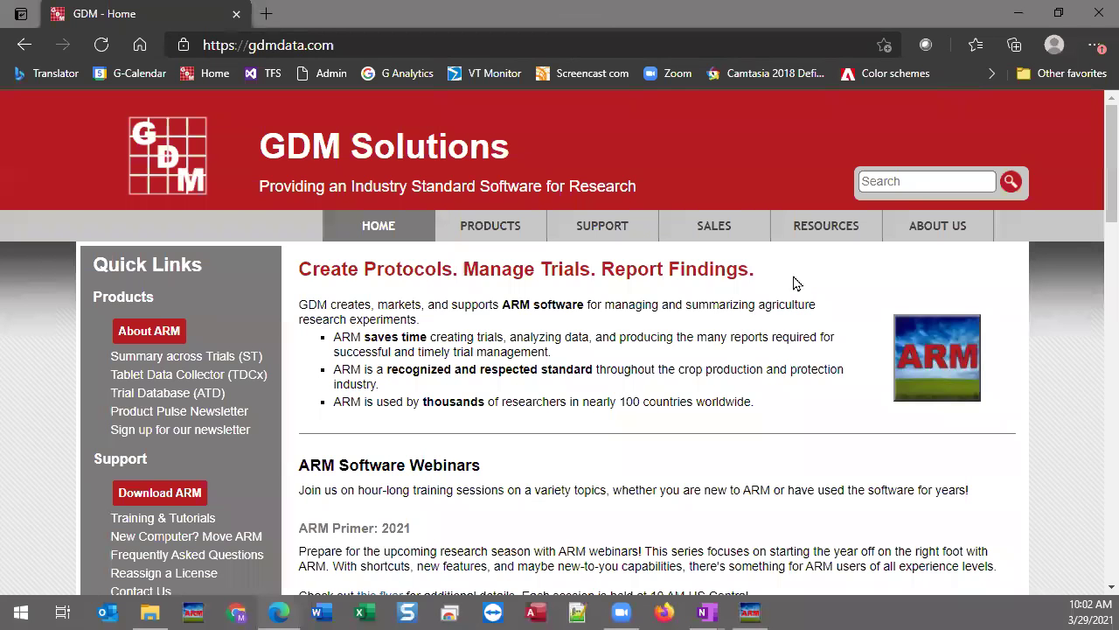
pyautogui.moveTo(826, 232)
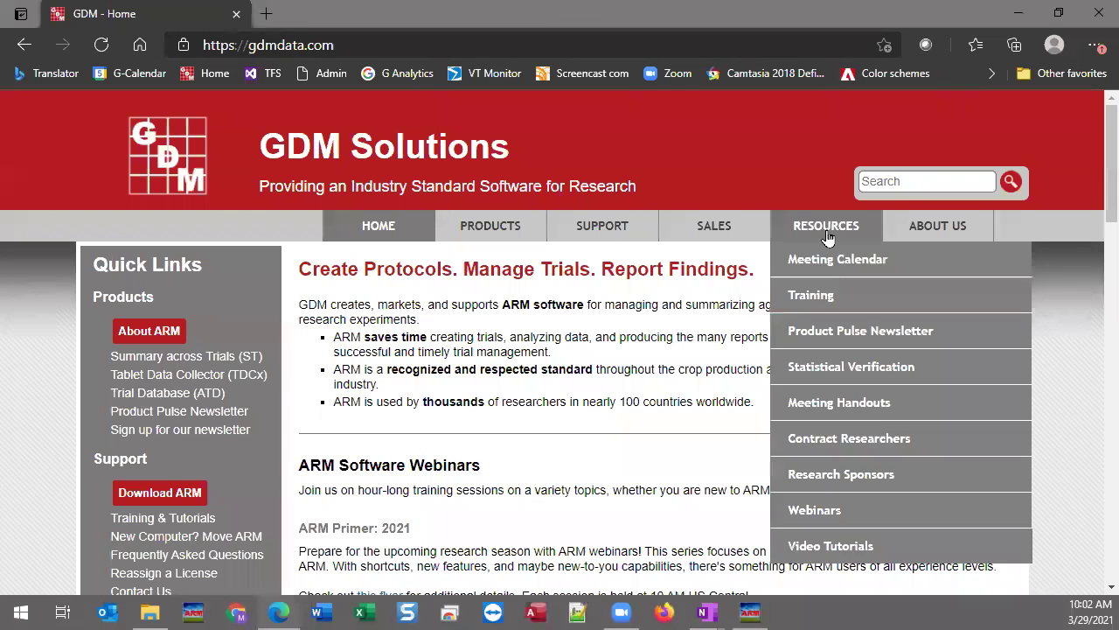
pyautogui.click(813, 512)
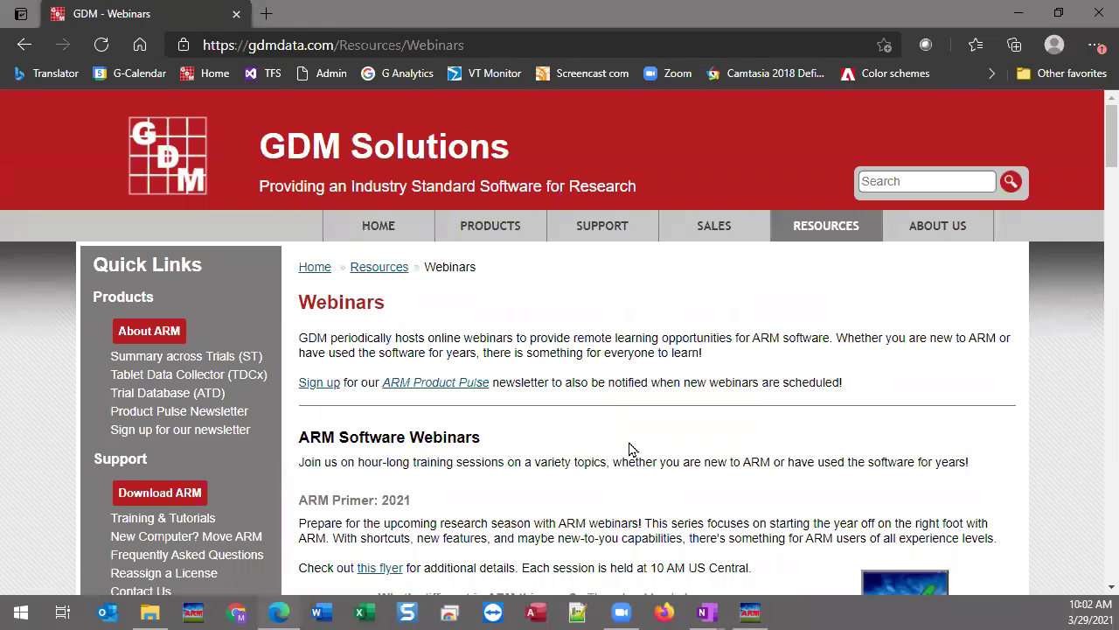
pyautogui.scroll(-11, 662, 420)
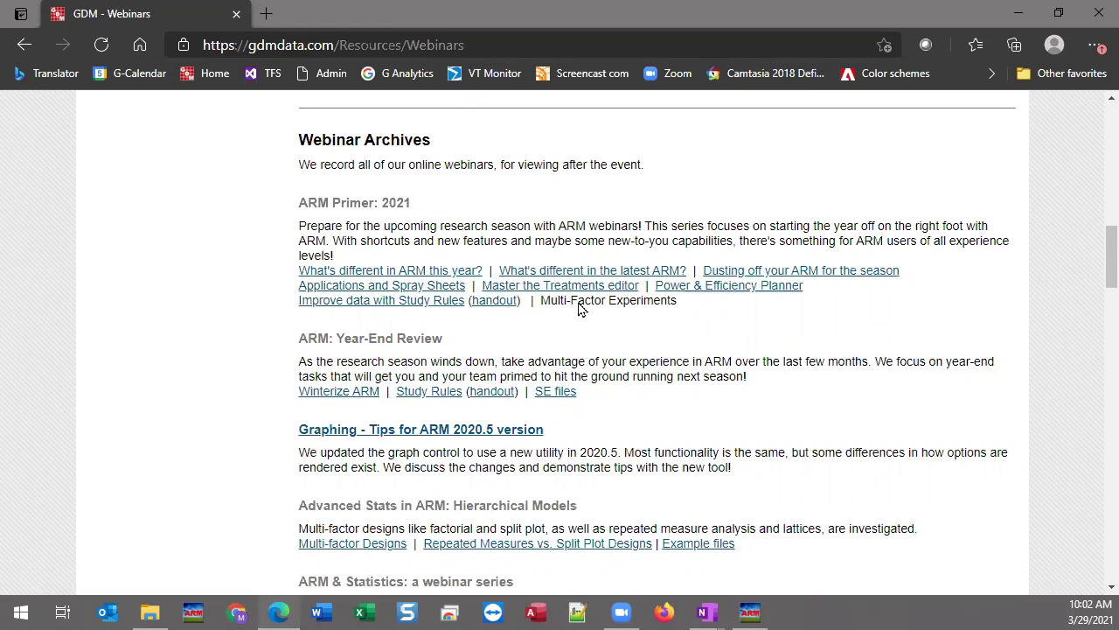
pyautogui.scroll(-4, 530, 306)
pyautogui.scroll(-6, 530, 335)
pyautogui.scroll(9, 591, 341)
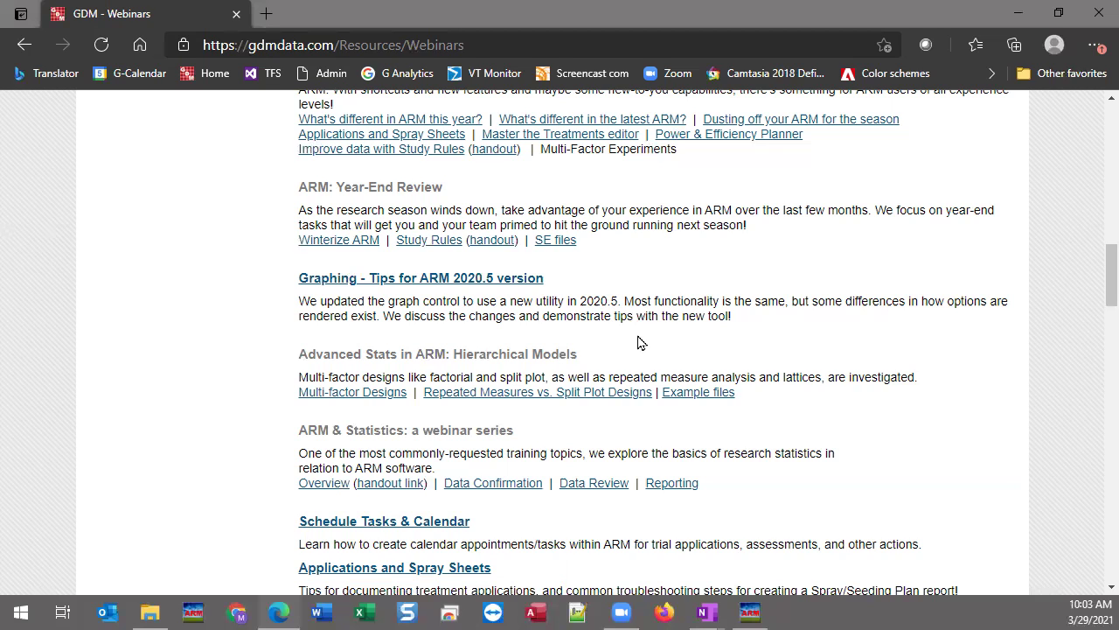
pyautogui.click(1015, 19)
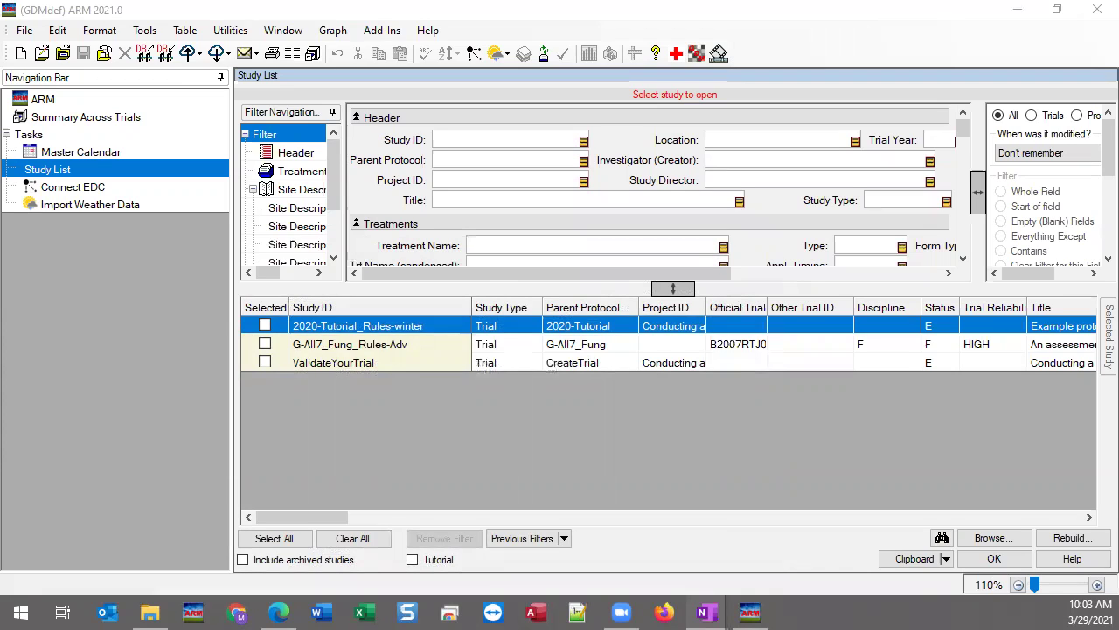
# Create a new protocol in ARM for "Myself or another sponsor (standard GDMdef)" using the G-All7 study definition
pyautogui.click(562, 467)
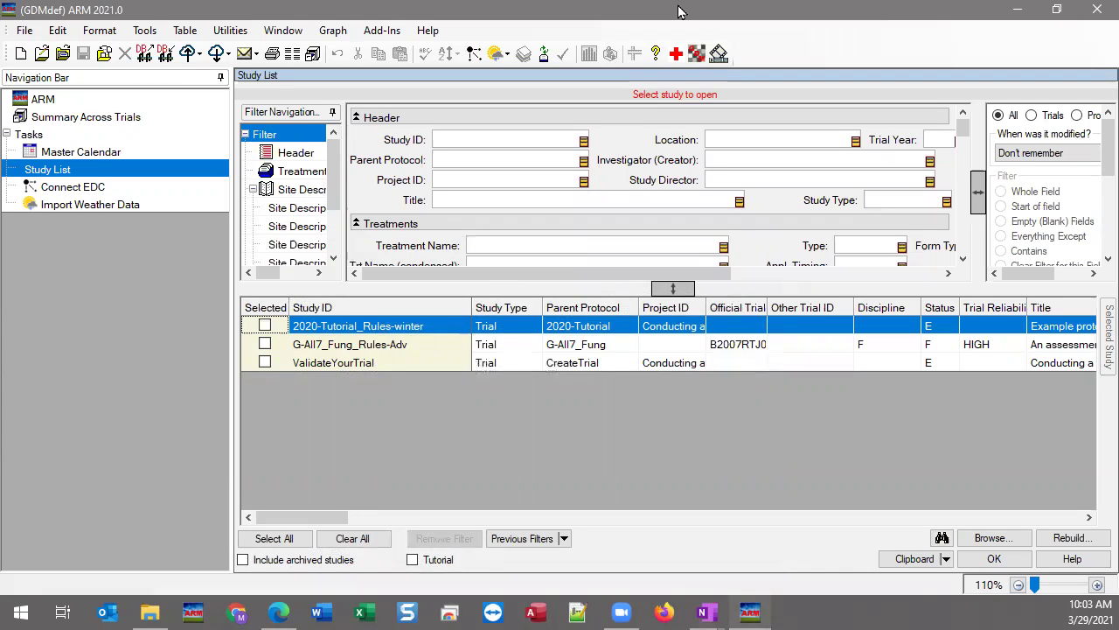
pyautogui.click(23, 34)
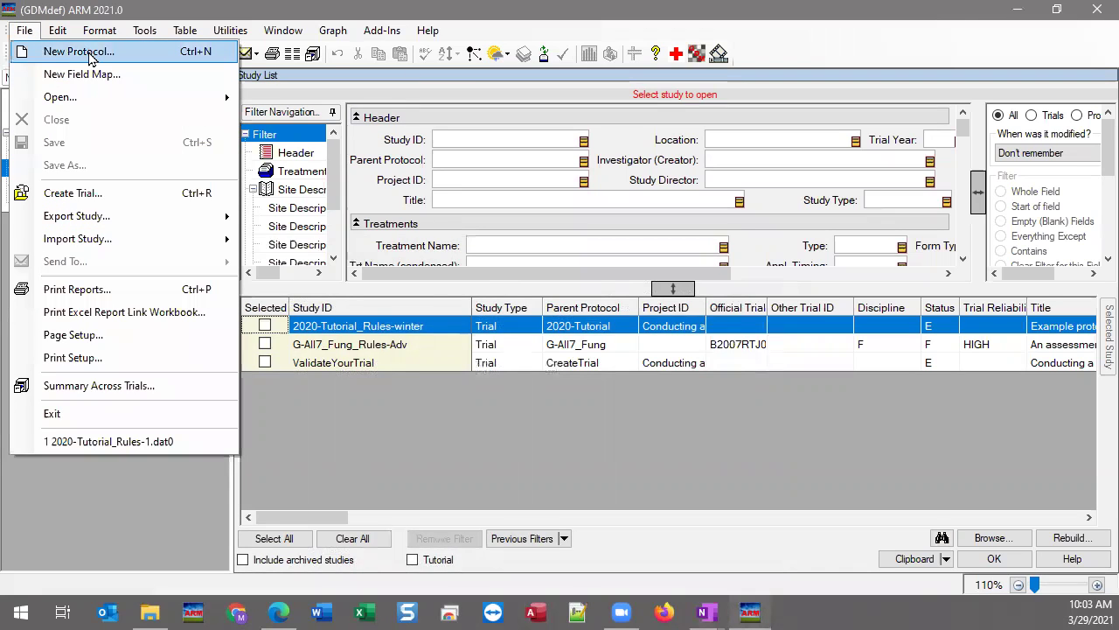
pyautogui.click(88, 54)
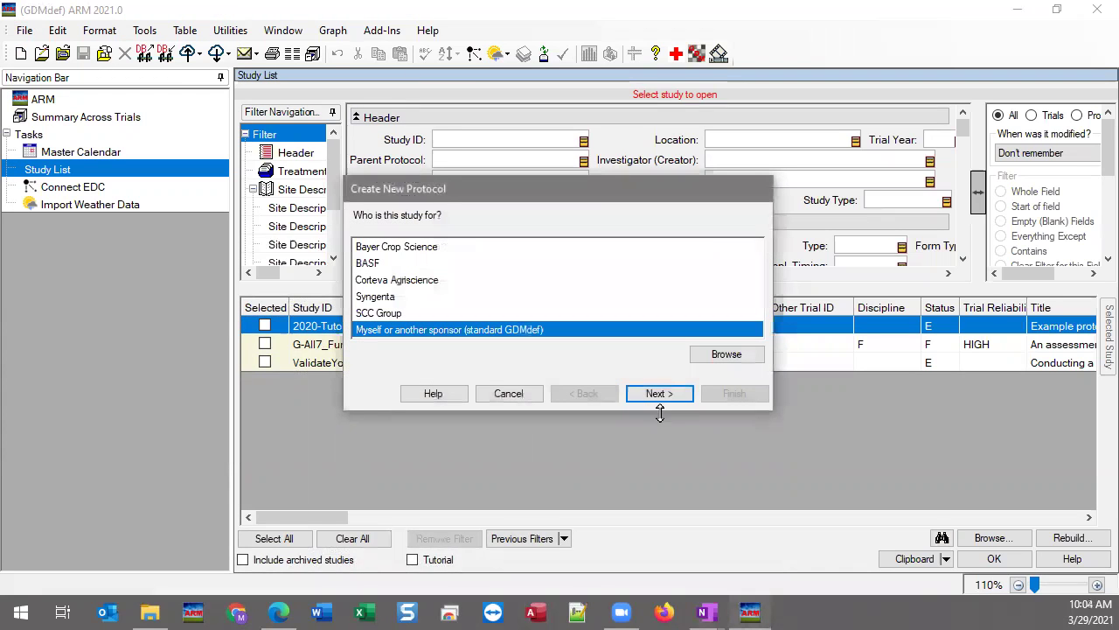
pyautogui.click(662, 398)
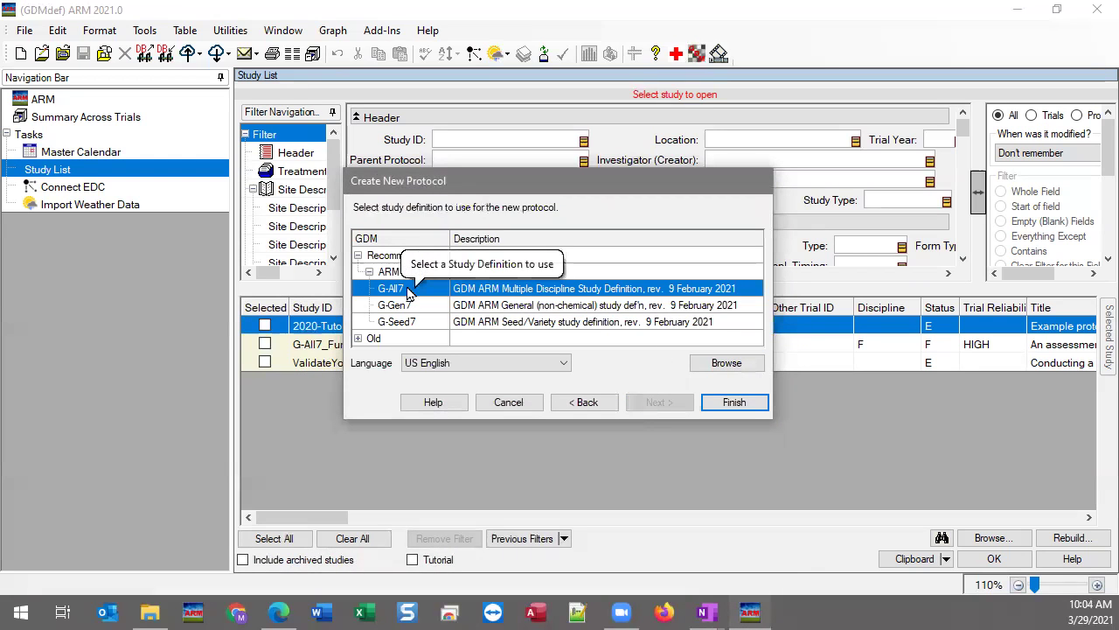
pyautogui.click(733, 401)
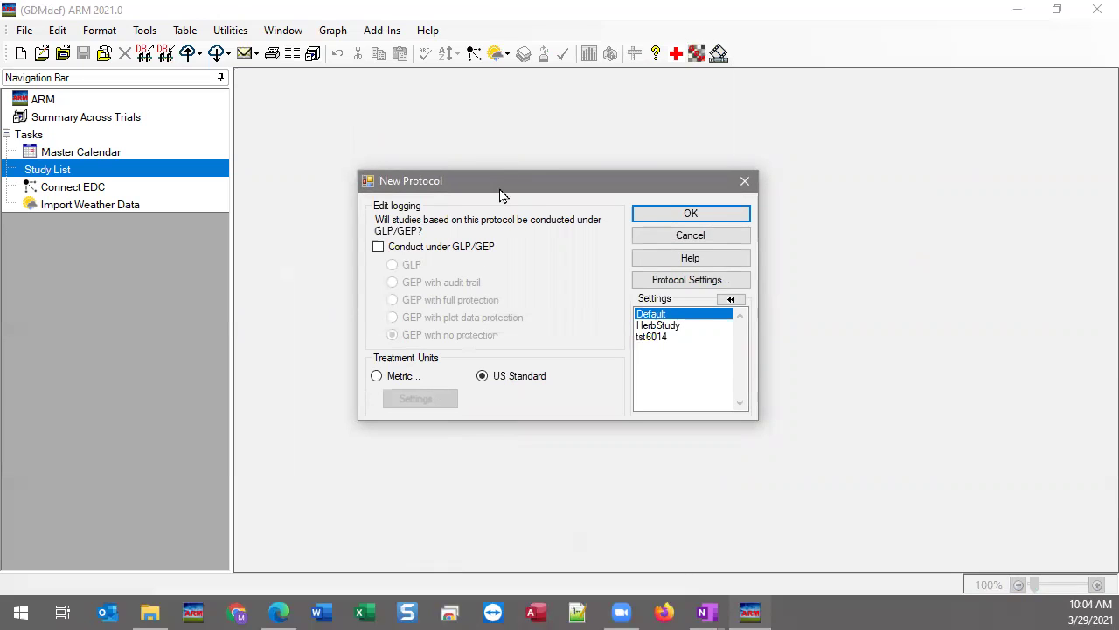
# Open the new protocol's settings and set its experimental design to Factorial
pyautogui.moveTo(499, 189); pyautogui.dragTo(499, 183)
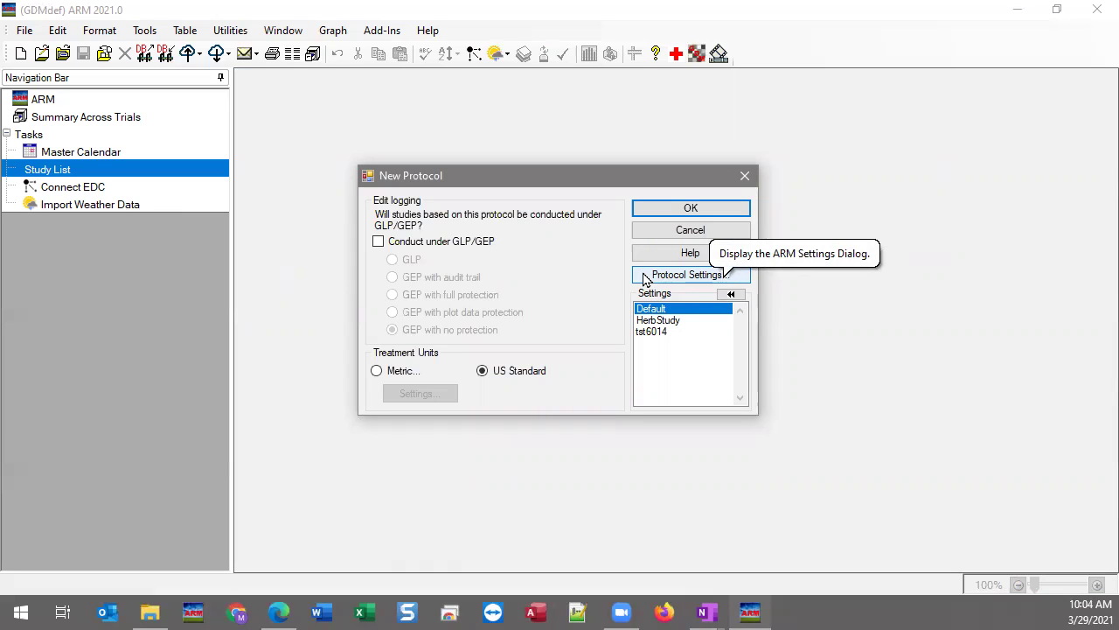
pyautogui.click(742, 277)
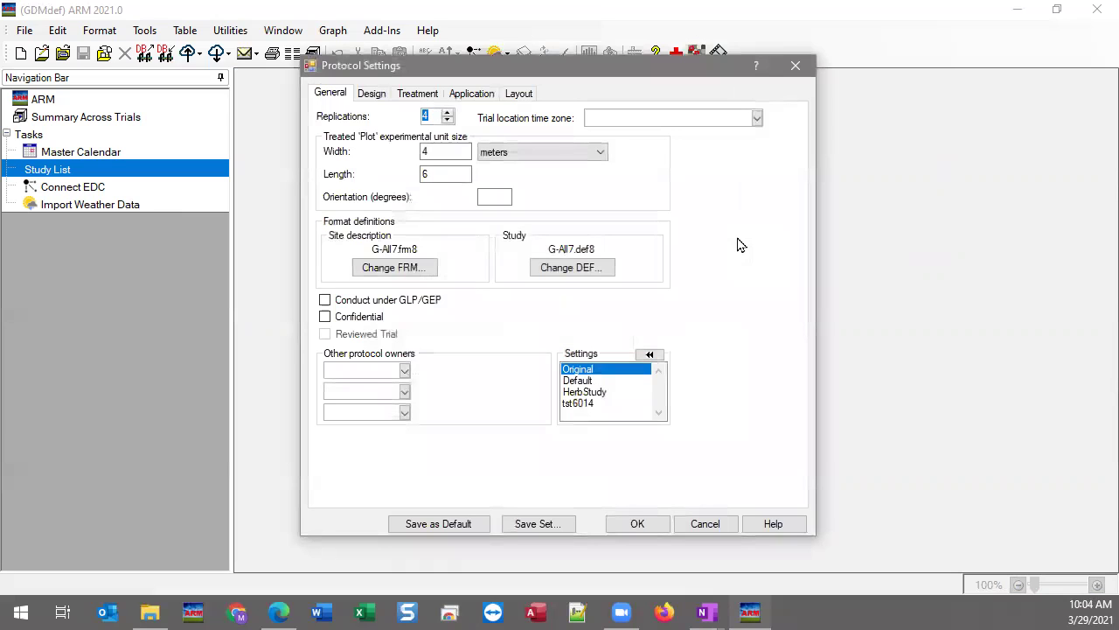
pyautogui.click(360, 98)
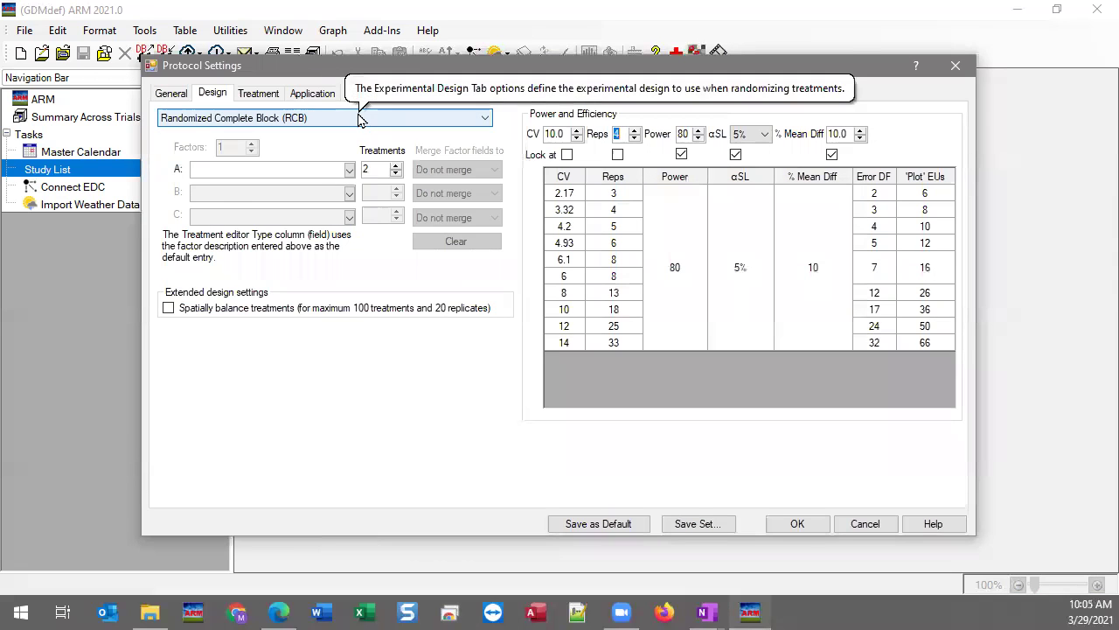
pyautogui.click(357, 120)
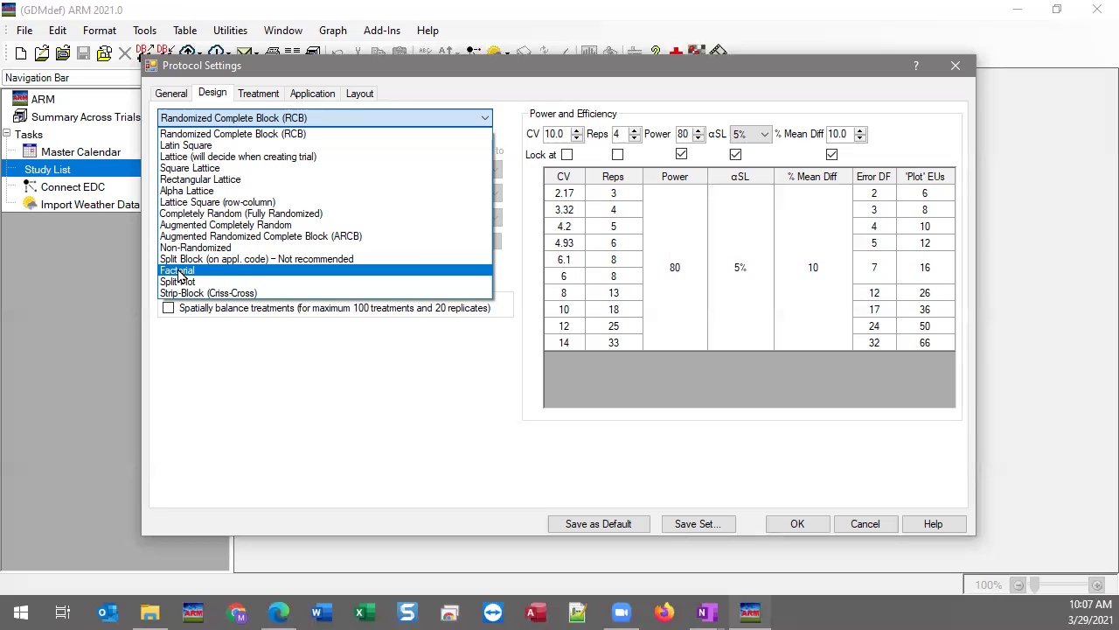
pyautogui.click(181, 271)
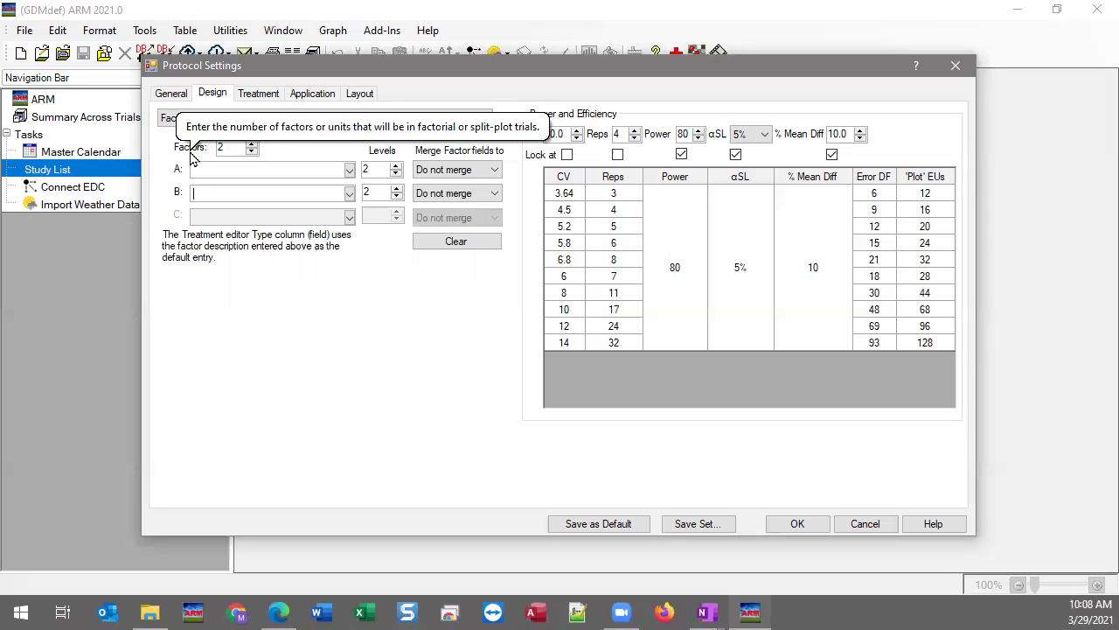
# Describe factor A as Tillage Type and set it to 3 levels
pyautogui.click(246, 170)
pyautogui.write('Tillage Type')
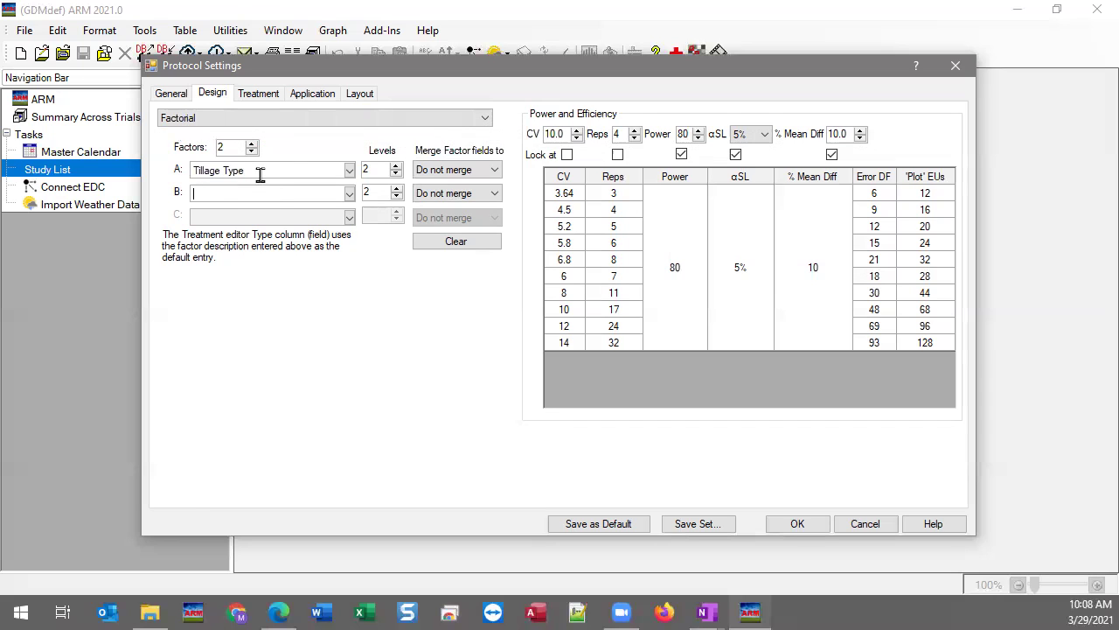
pyautogui.click(262, 170)
pyautogui.click(379, 169)
pyautogui.click(393, 167)
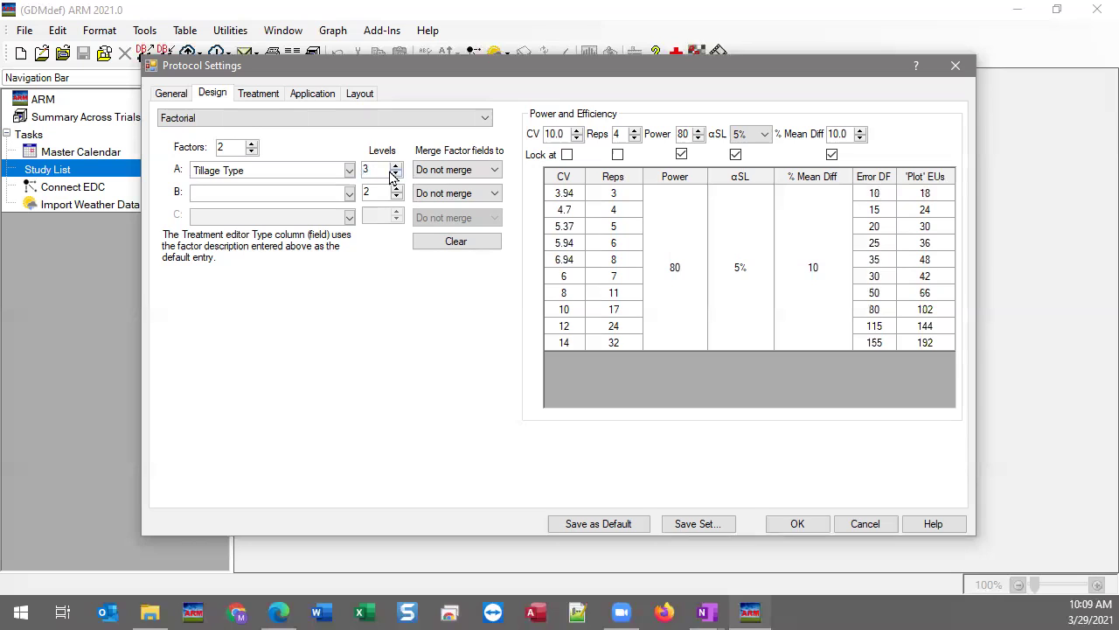
# Choose Herbicide from the personal list of factor descriptions as the description of factor B
pyautogui.click(244, 195)
pyautogui.click(348, 194)
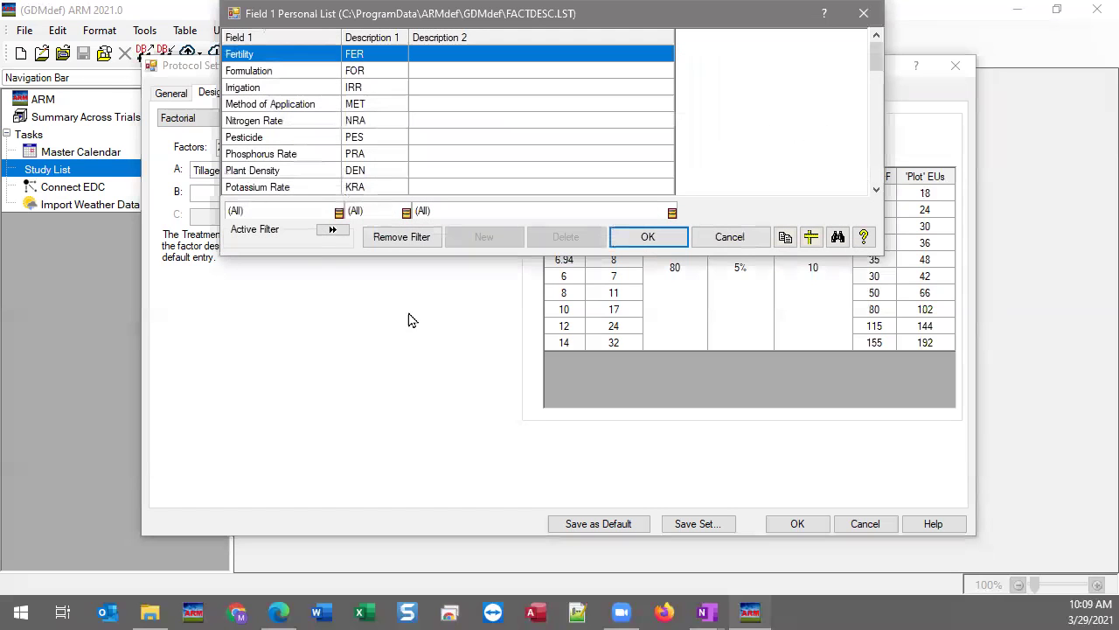
pyautogui.moveTo(470, 17); pyautogui.dragTo(606, 43)
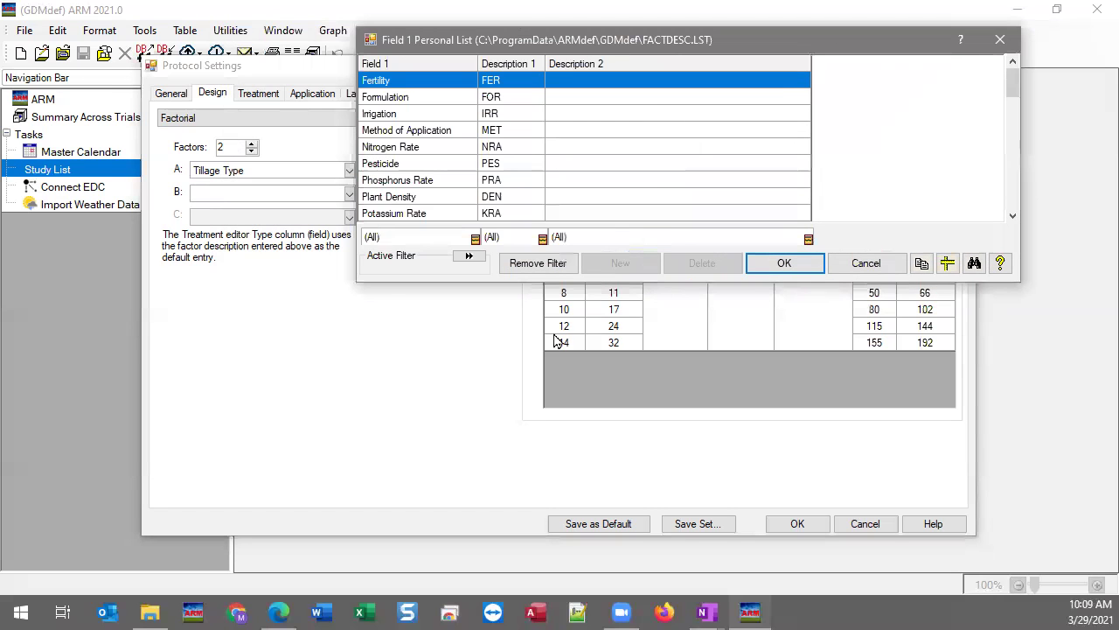
pyautogui.moveTo(544, 280); pyautogui.dragTo(544, 487)
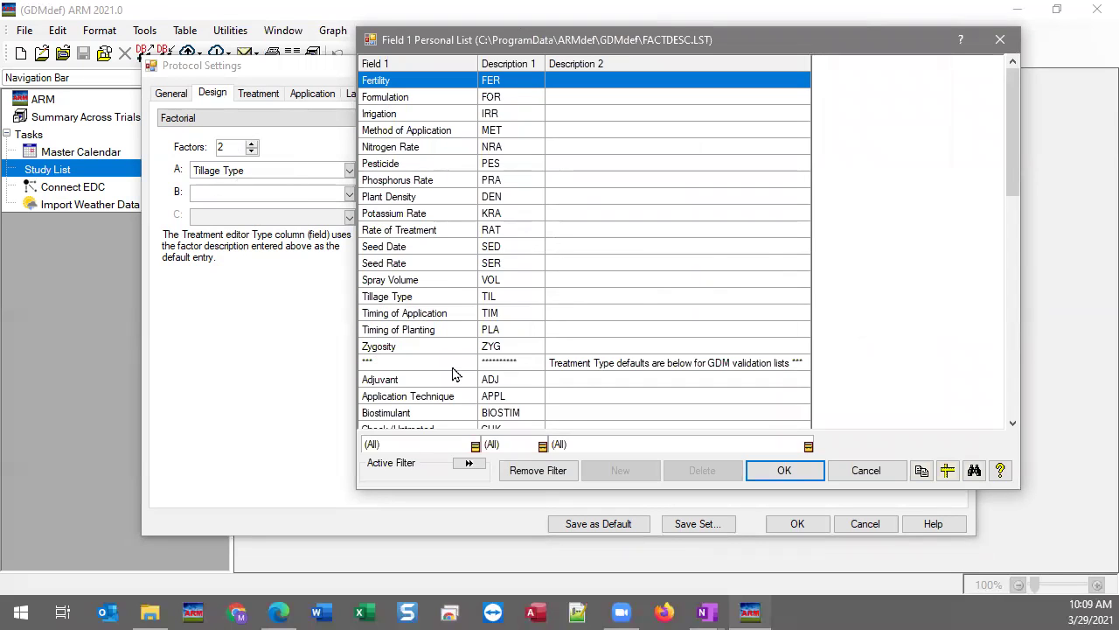
pyautogui.click(1014, 424)
pyautogui.click(1014, 424)
pyautogui.click(1013, 424)
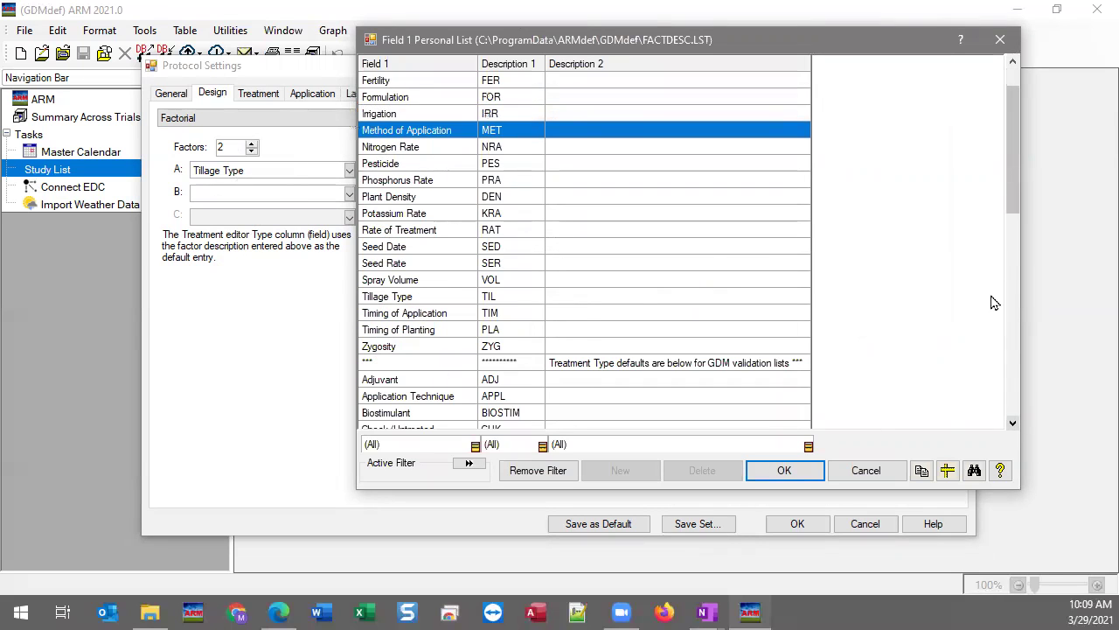
pyautogui.scroll(-2, 697, 366)
pyautogui.scroll(-7, 697, 366)
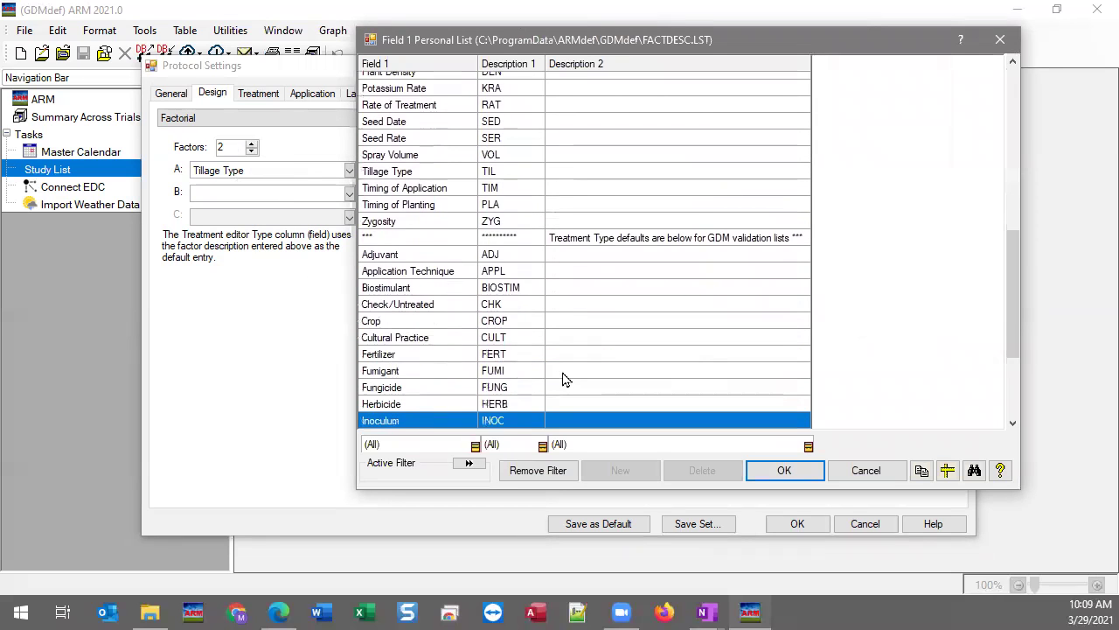
pyautogui.scroll(-2, 390, 226)
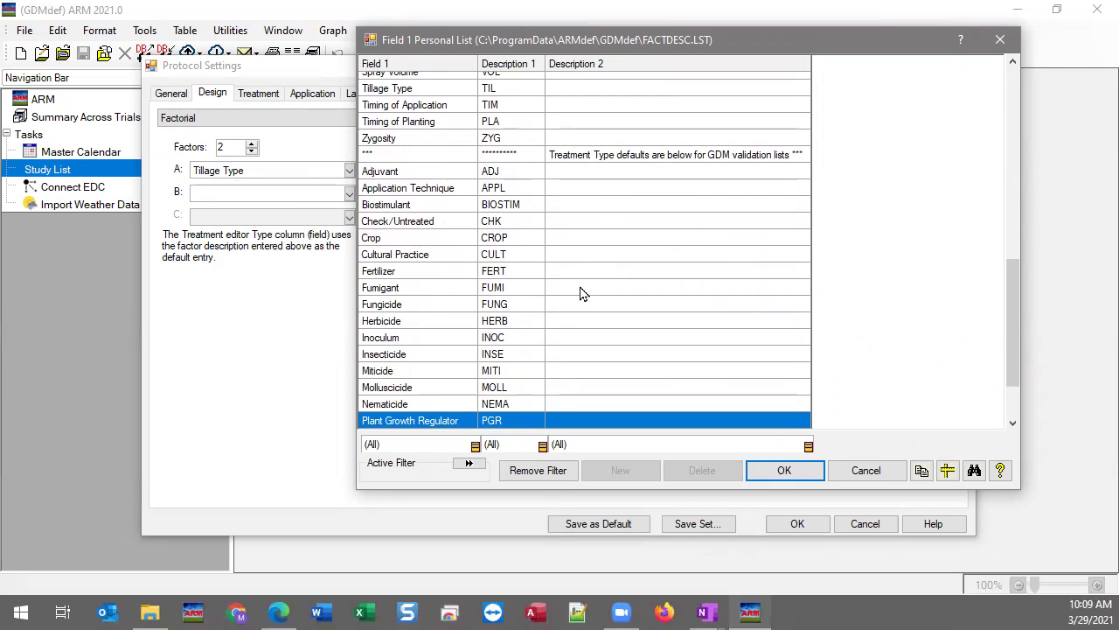
pyautogui.press('Down')
pyautogui.press('Down')
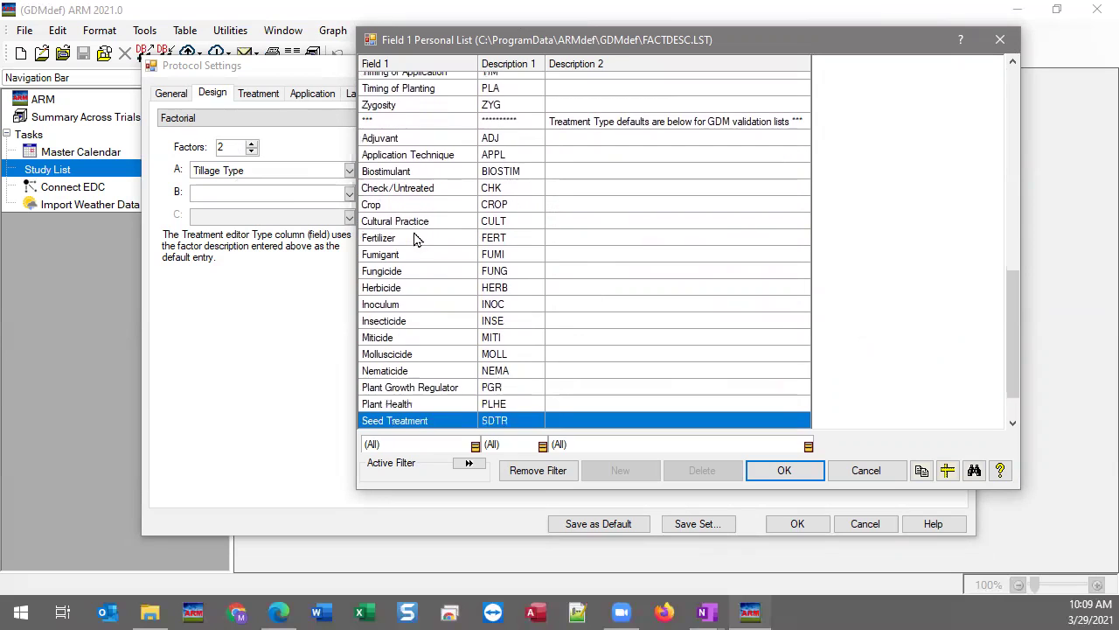
pyautogui.click(367, 290)
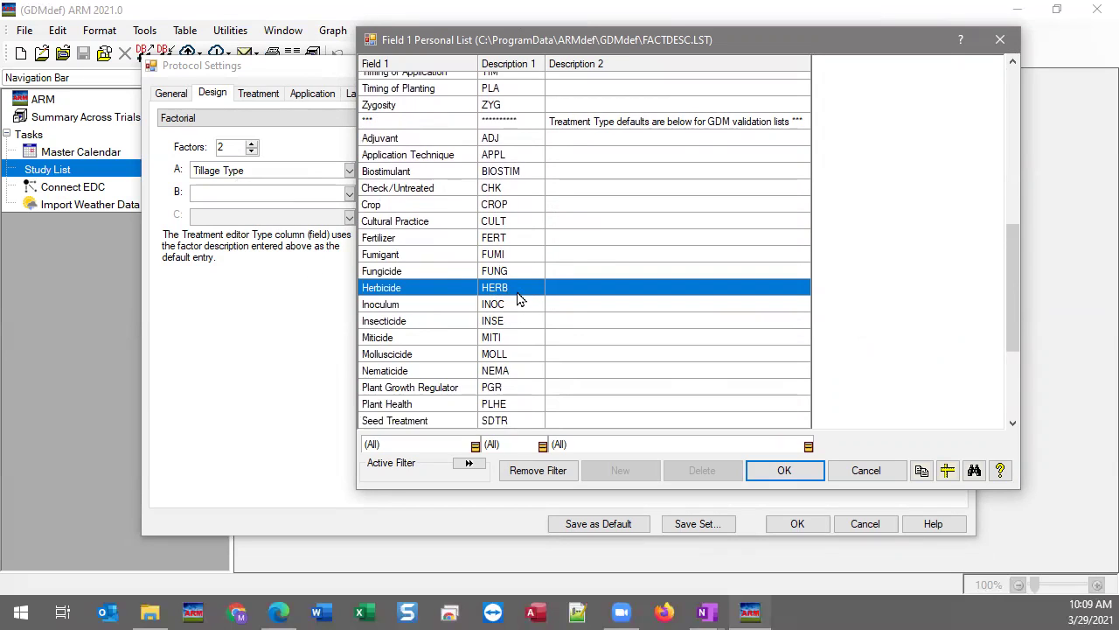
pyautogui.click(810, 476)
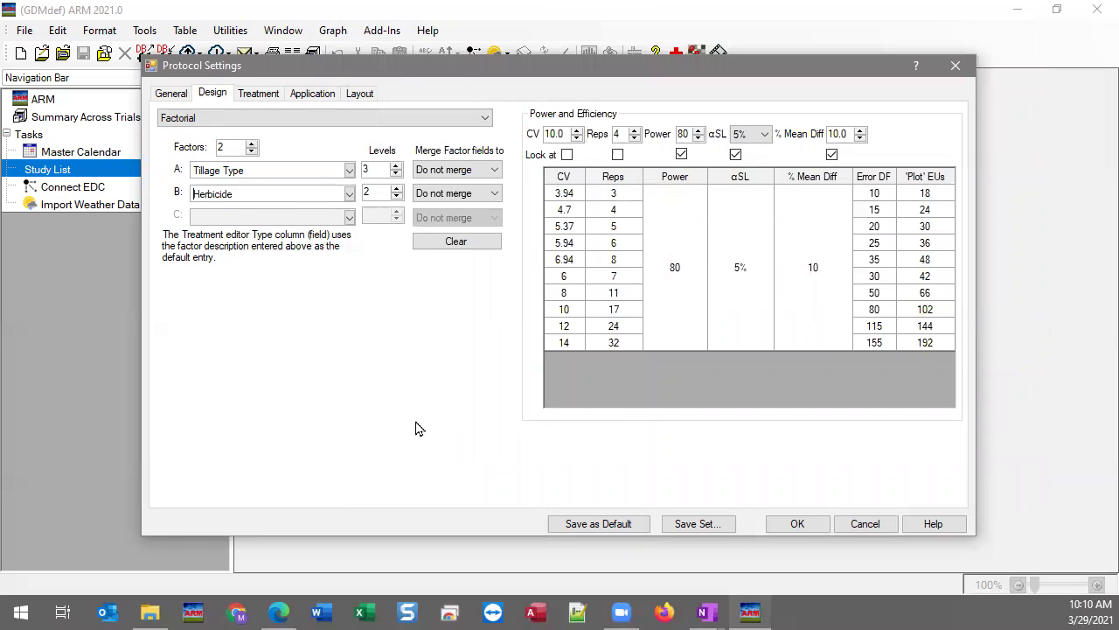
# Select Tillage Type from the personal list as the description of factor A
pyautogui.click(342, 169)
pyautogui.click(349, 168)
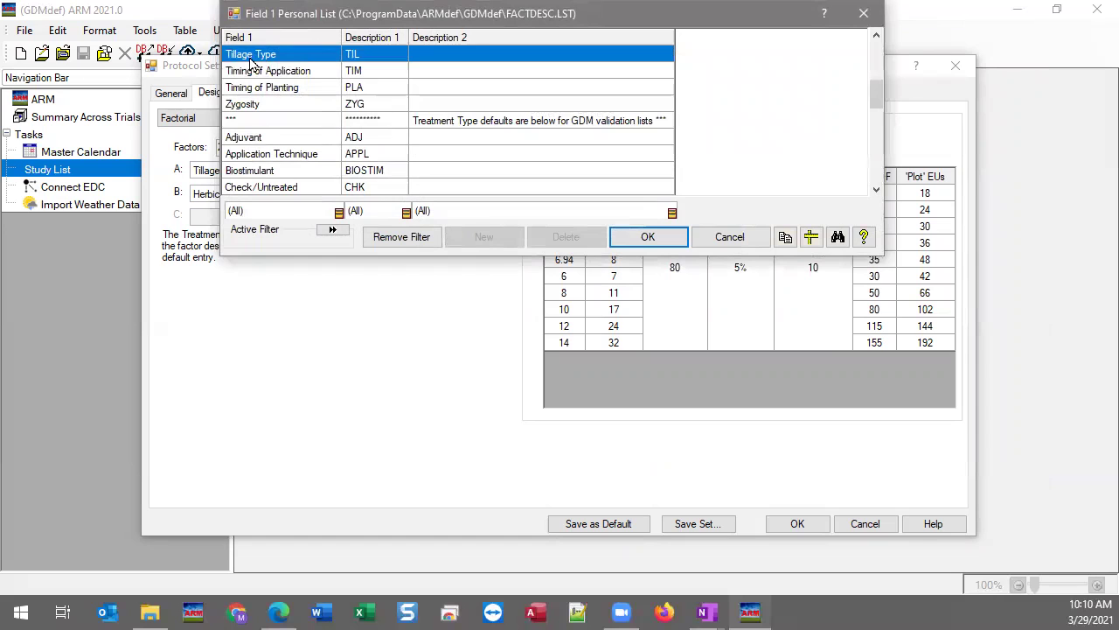
pyautogui.click(652, 236)
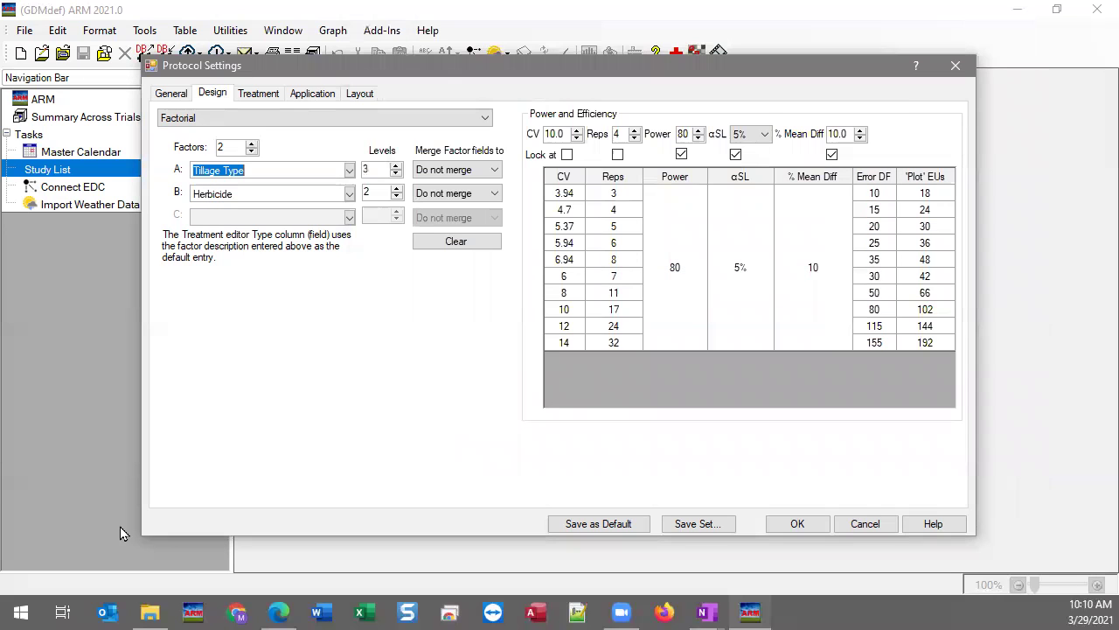
# Set the Herbicide factor to 4 levels
pyautogui.click(297, 193)
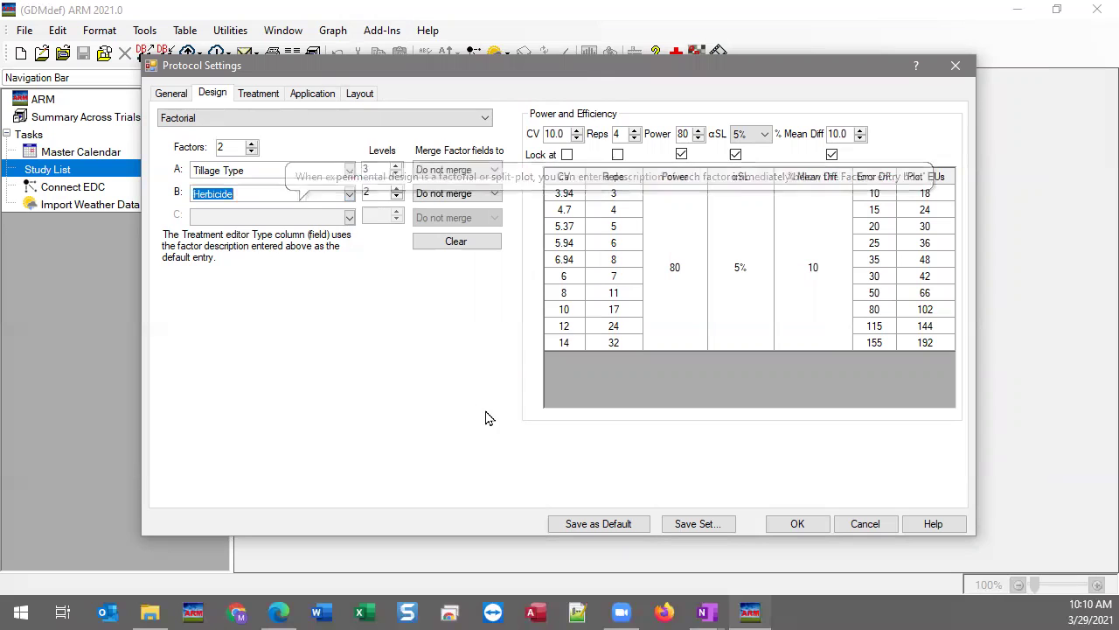
pyautogui.click(396, 189)
pyautogui.click(396, 189)
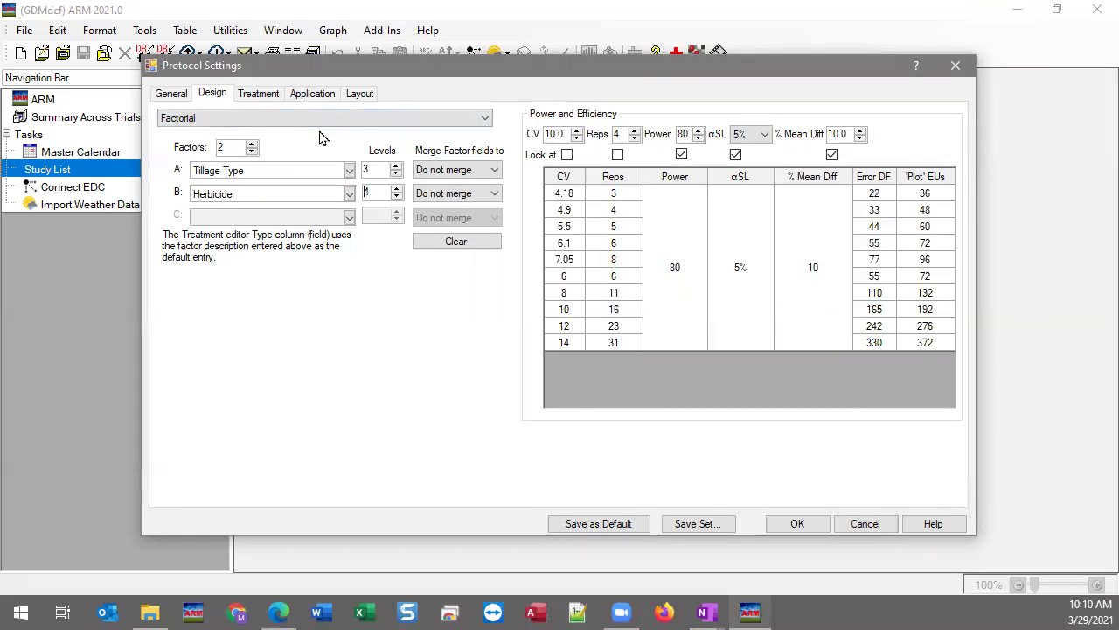
# Change the experimental design to Split-Plot and keep that choice after reviewing the design list
pyautogui.click(290, 121)
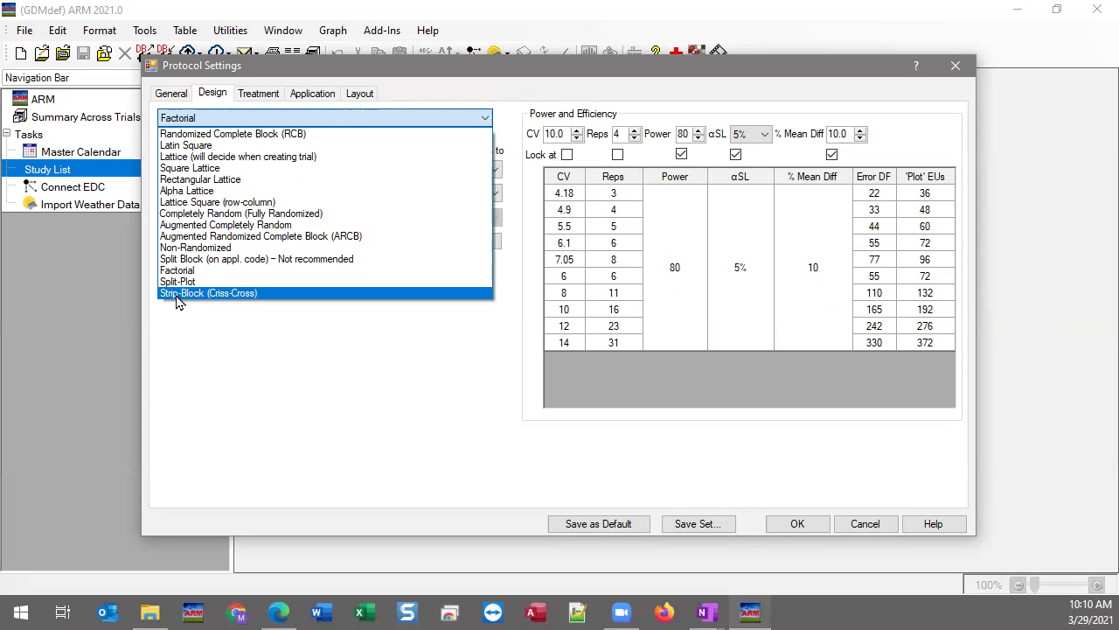
pyautogui.click(177, 282)
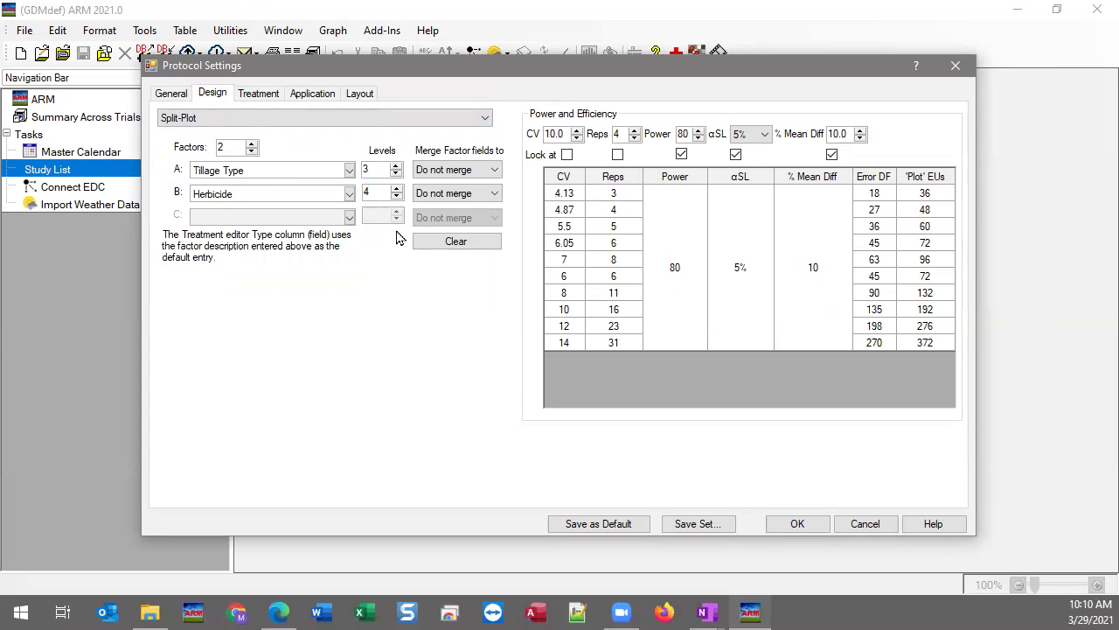
pyautogui.click(292, 119)
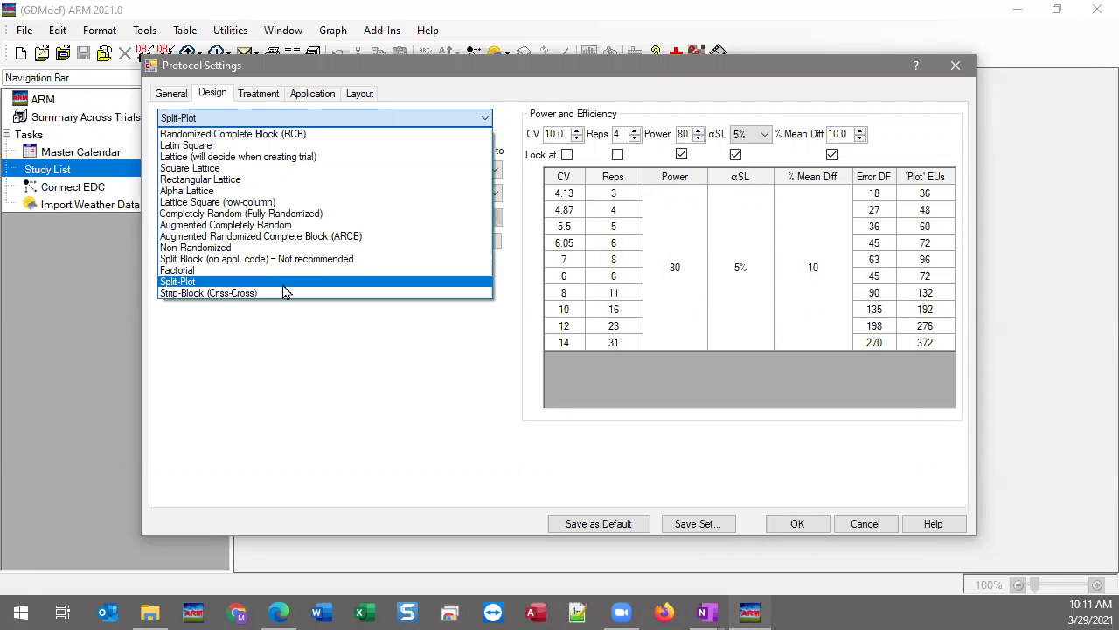
pyautogui.press('Return')
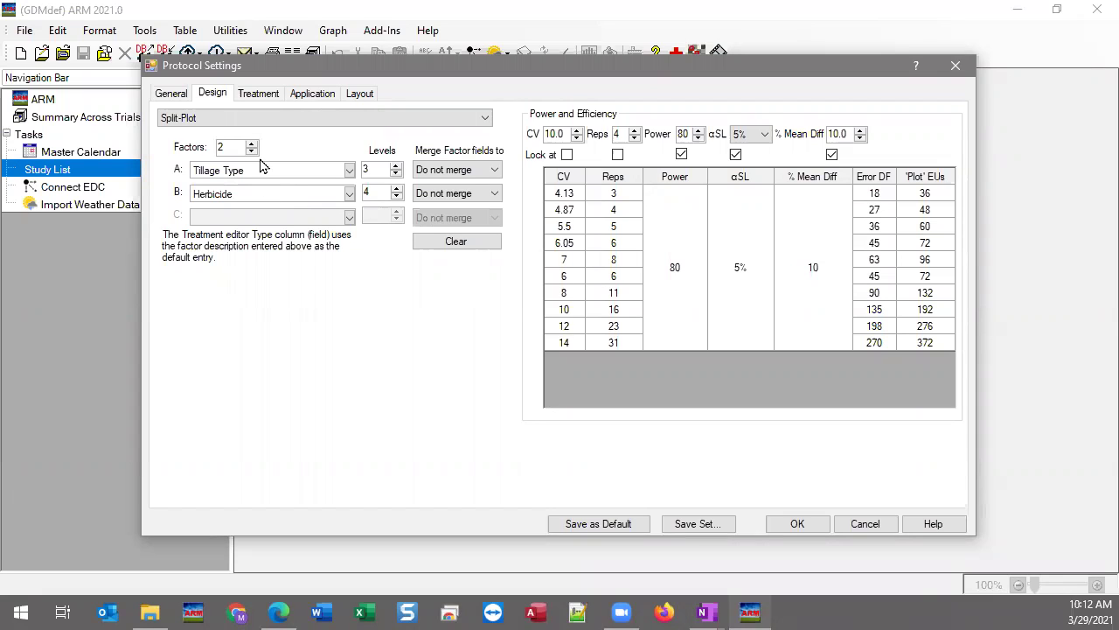
# Review the available experimental designs and the factor A and B descriptions, keeping Split-Plot as the design
pyautogui.click(304, 170)
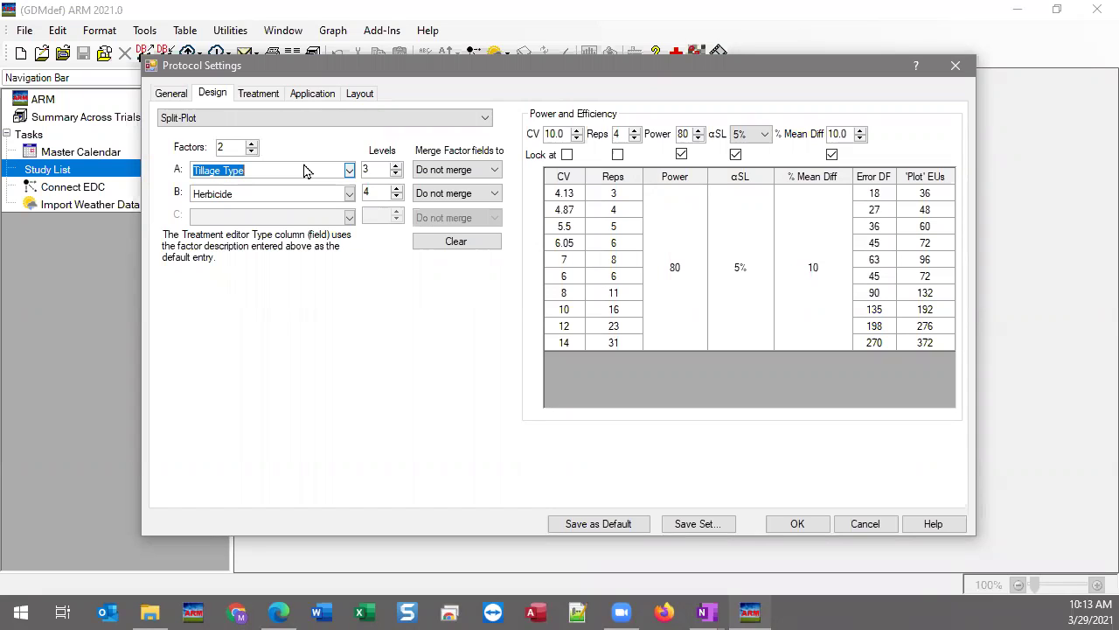
pyautogui.click(218, 118)
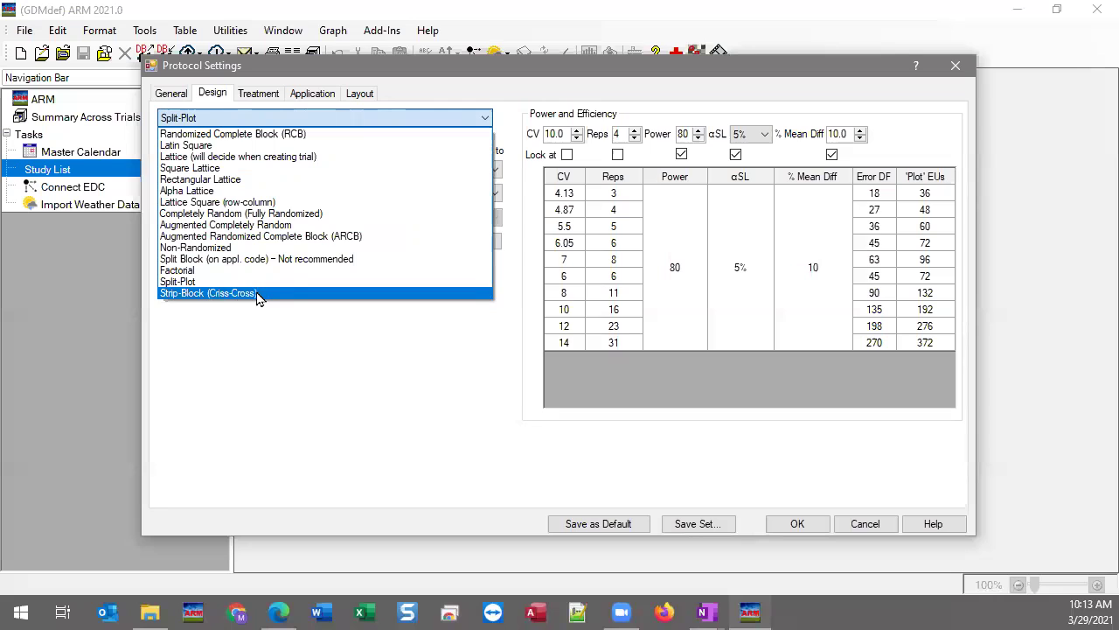
pyautogui.click(278, 371)
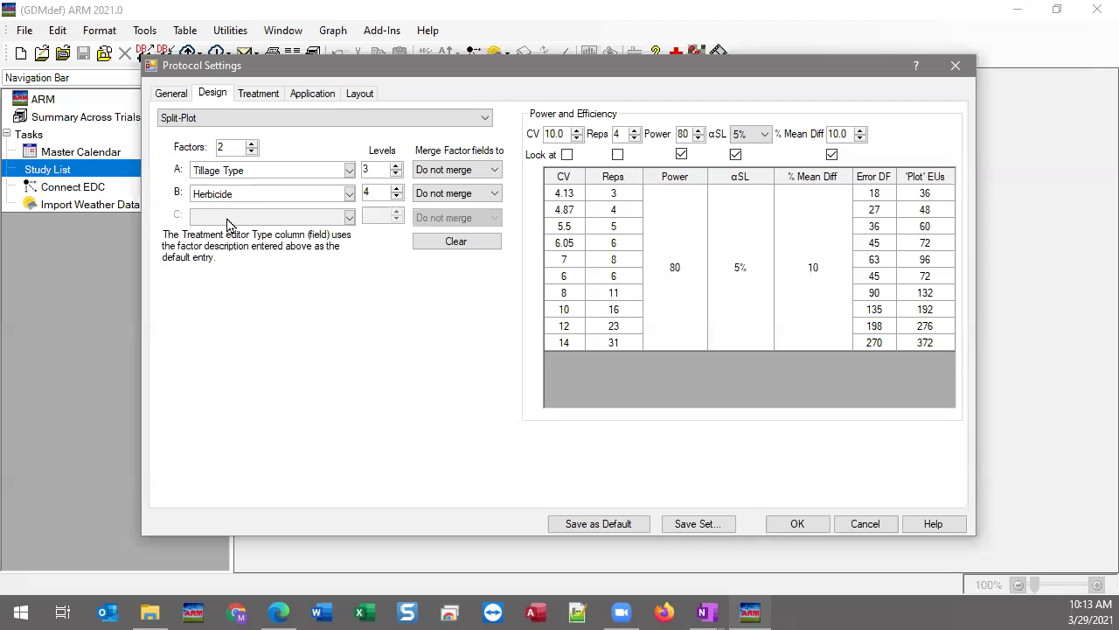
pyautogui.click(216, 122)
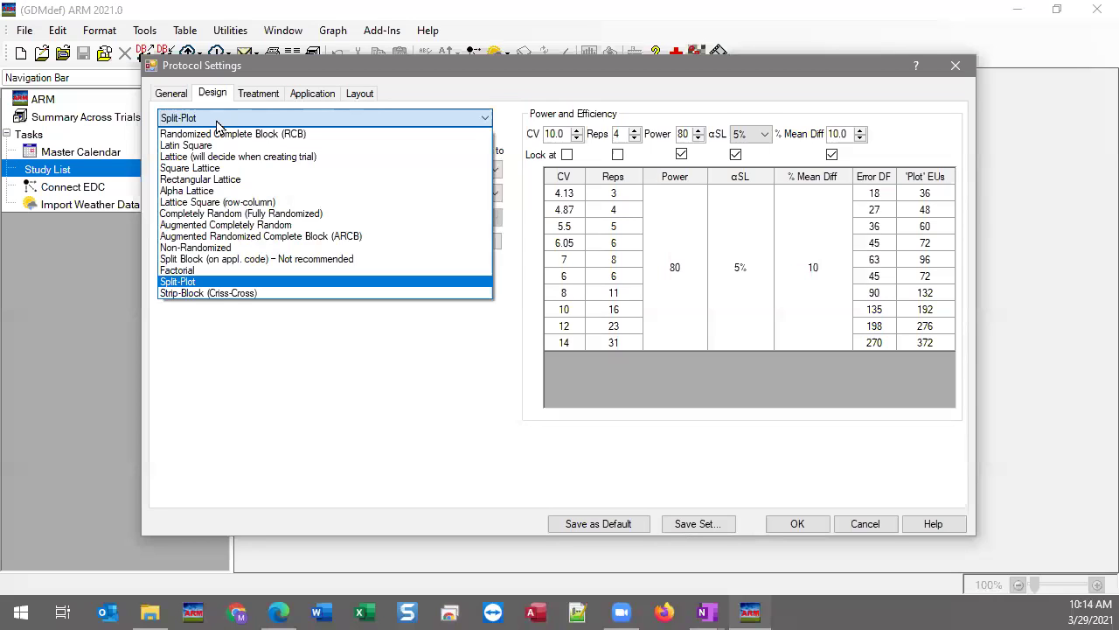
pyautogui.click(216, 281)
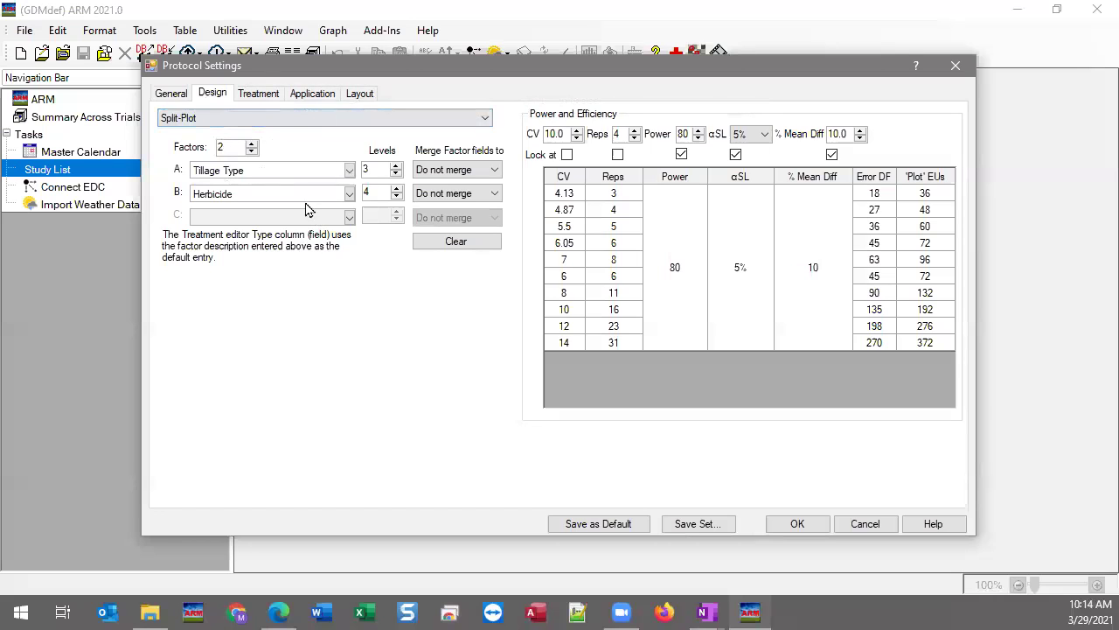
pyautogui.click(296, 168)
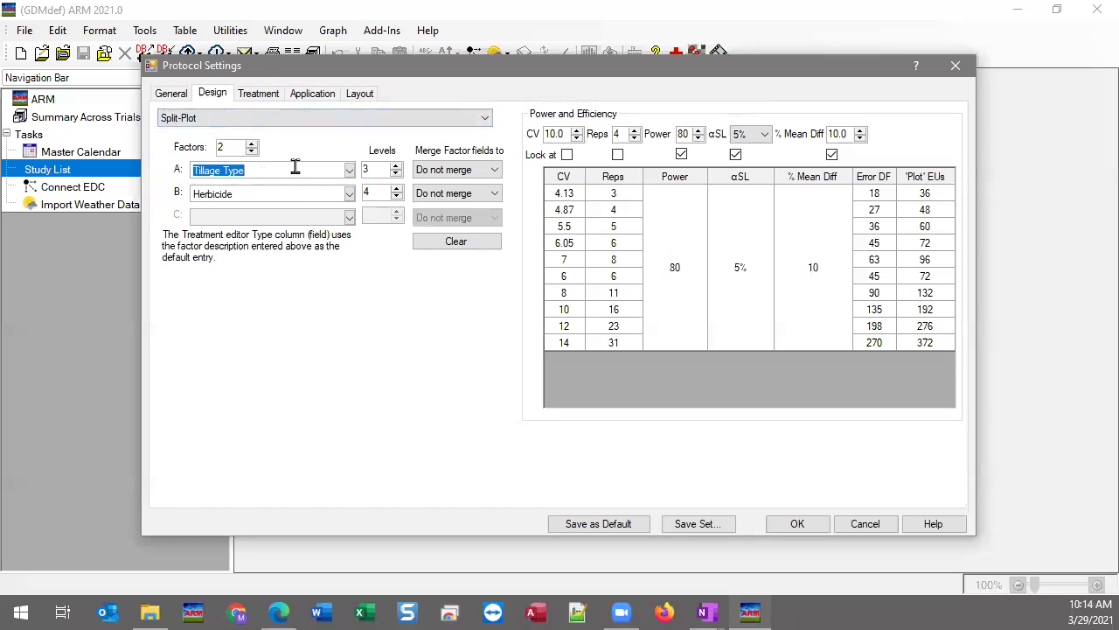
pyautogui.click(286, 194)
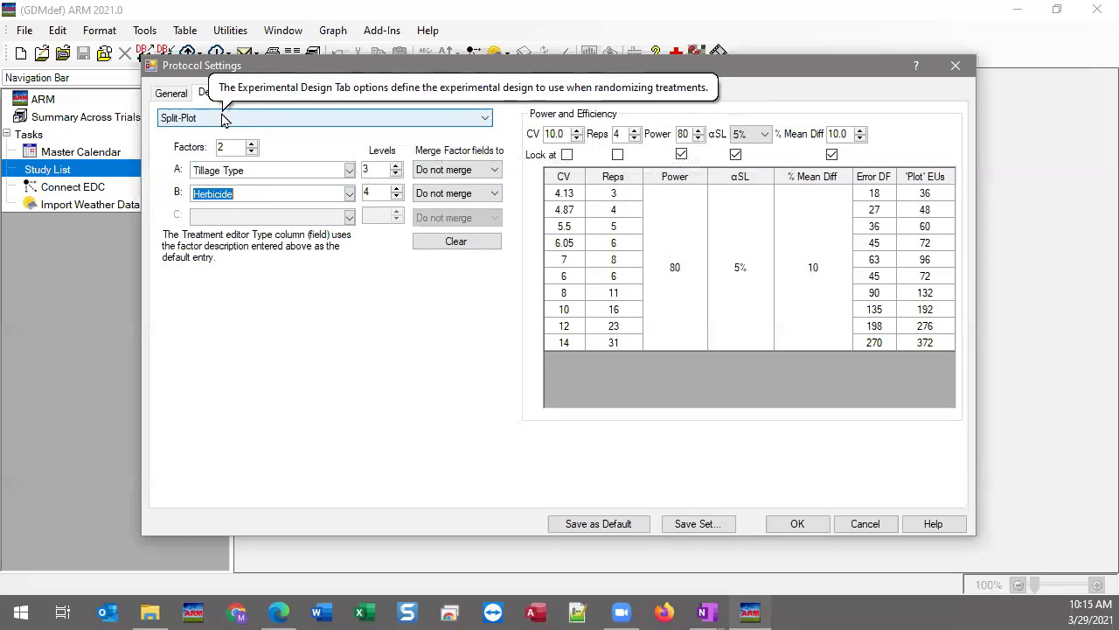
# Accept the protocol settings, create the new protocol and open its Treatments editor
pyautogui.click(790, 528)
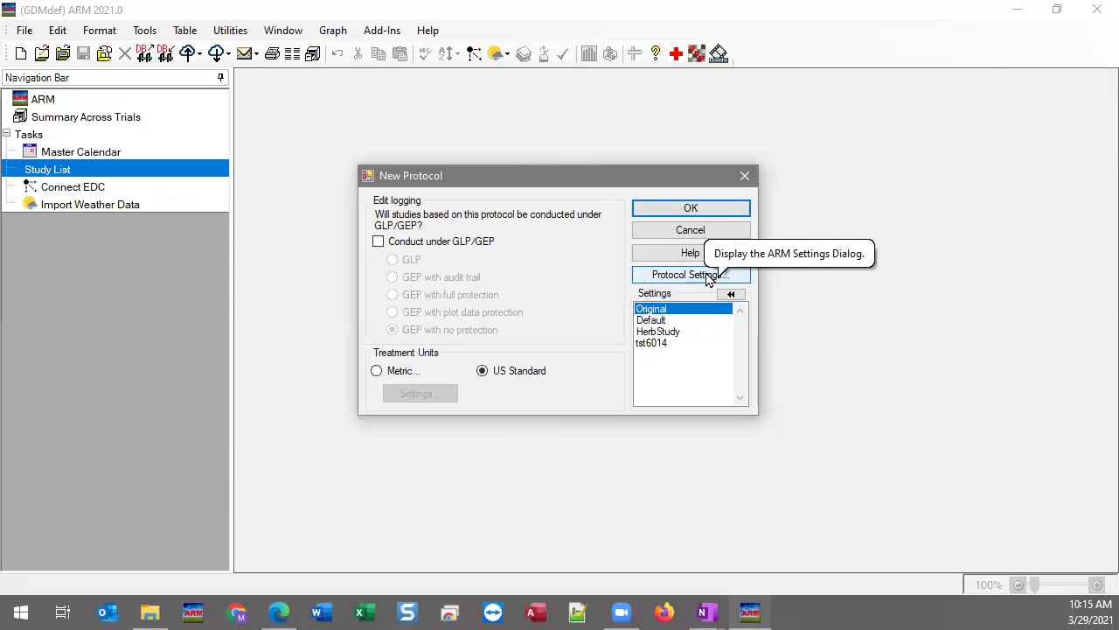
pyautogui.click(669, 216)
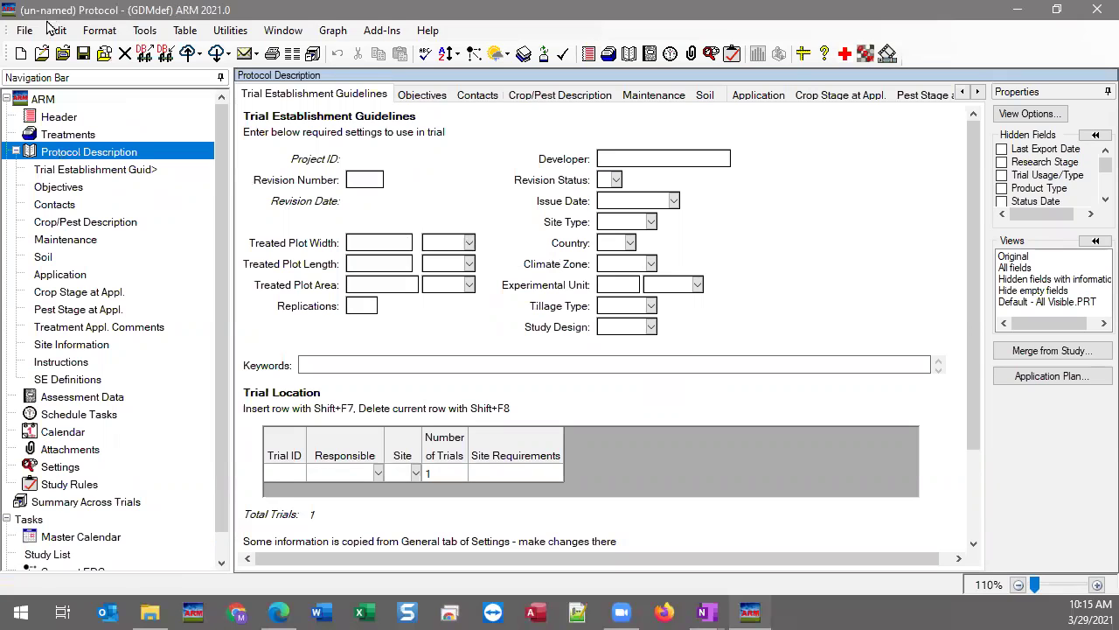
pyautogui.click(68, 134)
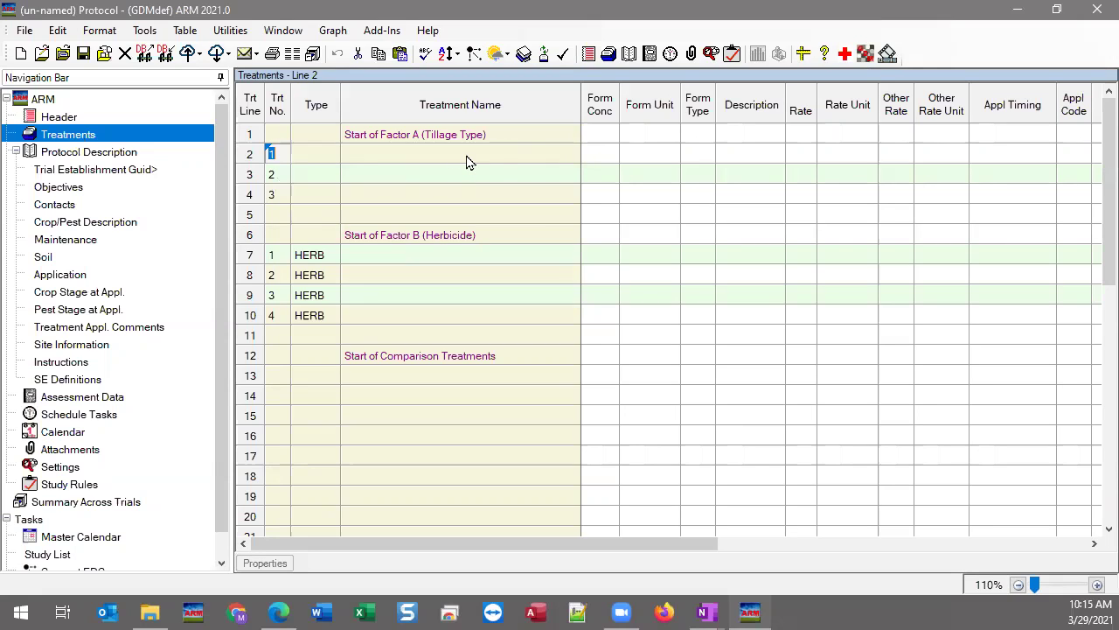
# Examine the Factor A, Factor B and Comparison Treatments sections of the treatment list
pyautogui.click(401, 139)
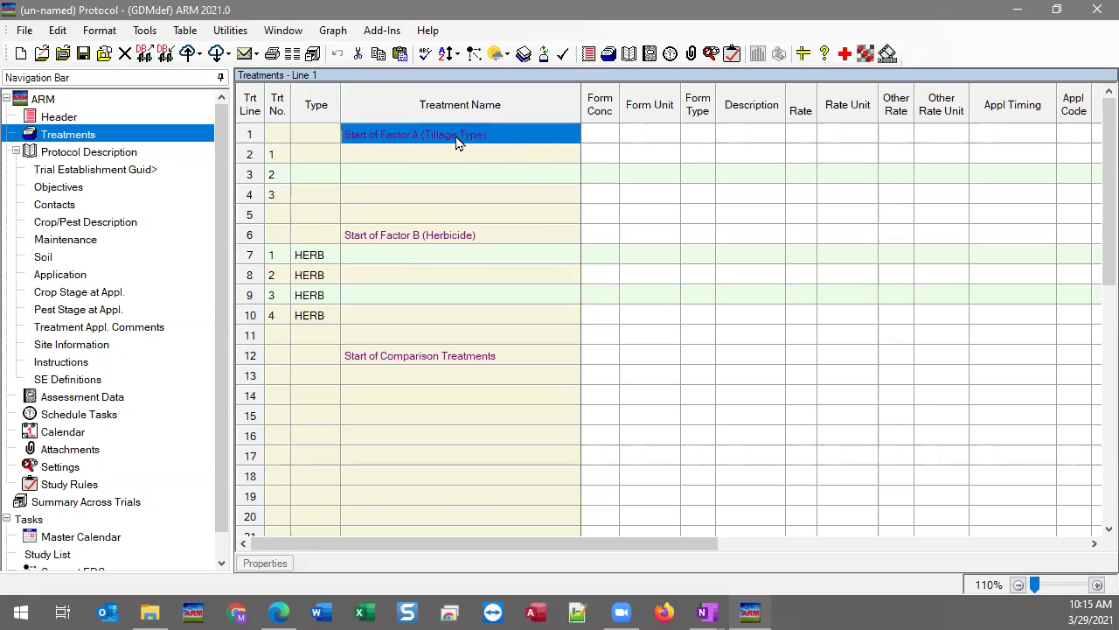
pyautogui.click(457, 241)
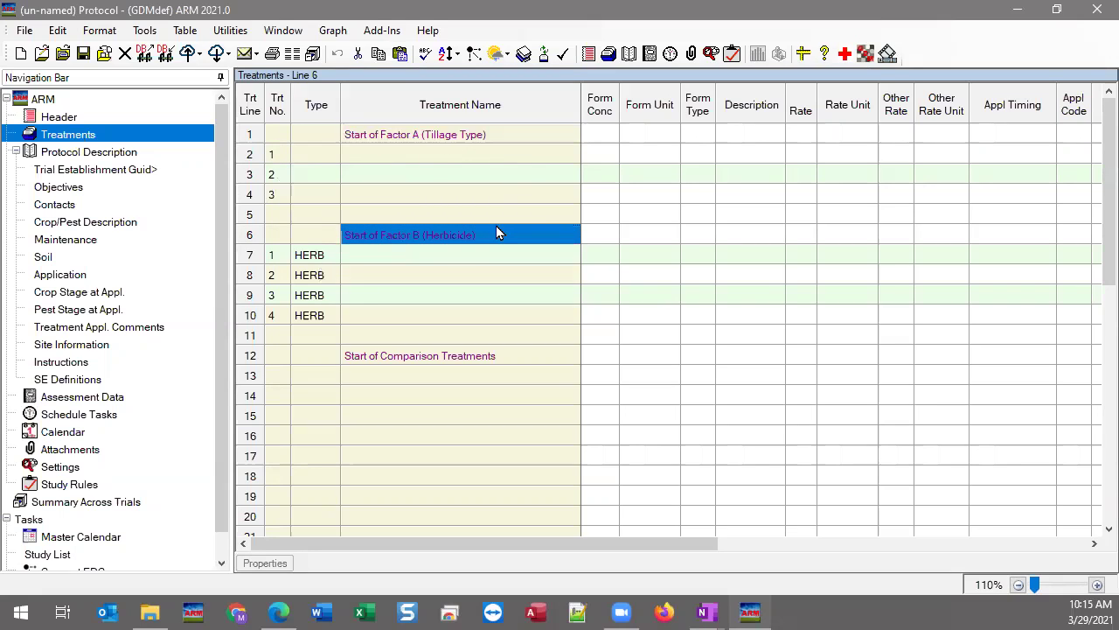
pyautogui.click(485, 356)
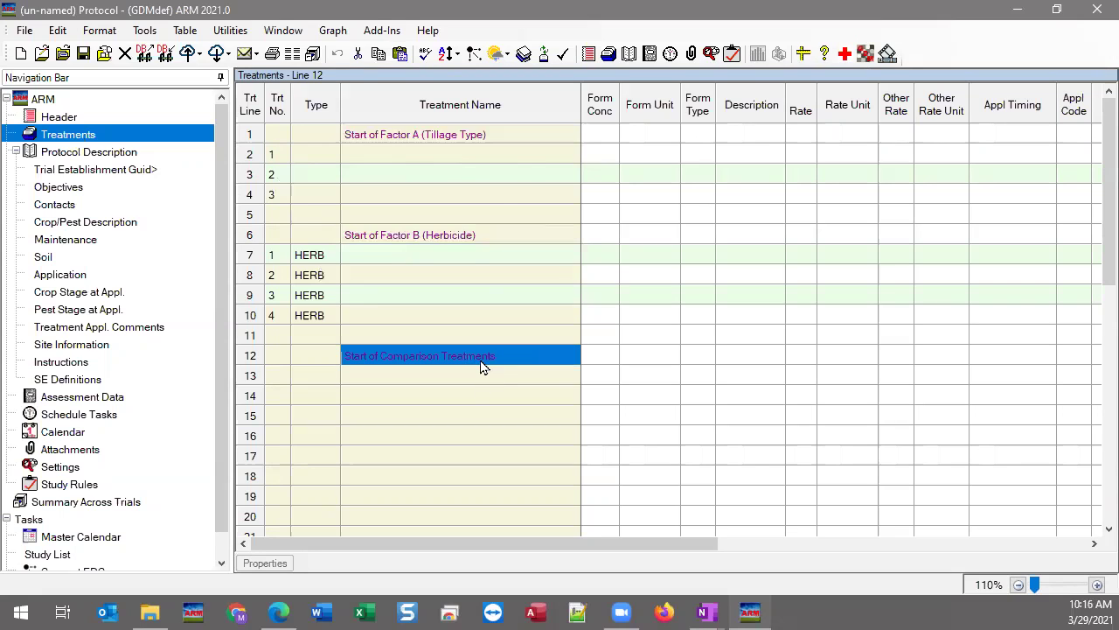
pyautogui.click(477, 376)
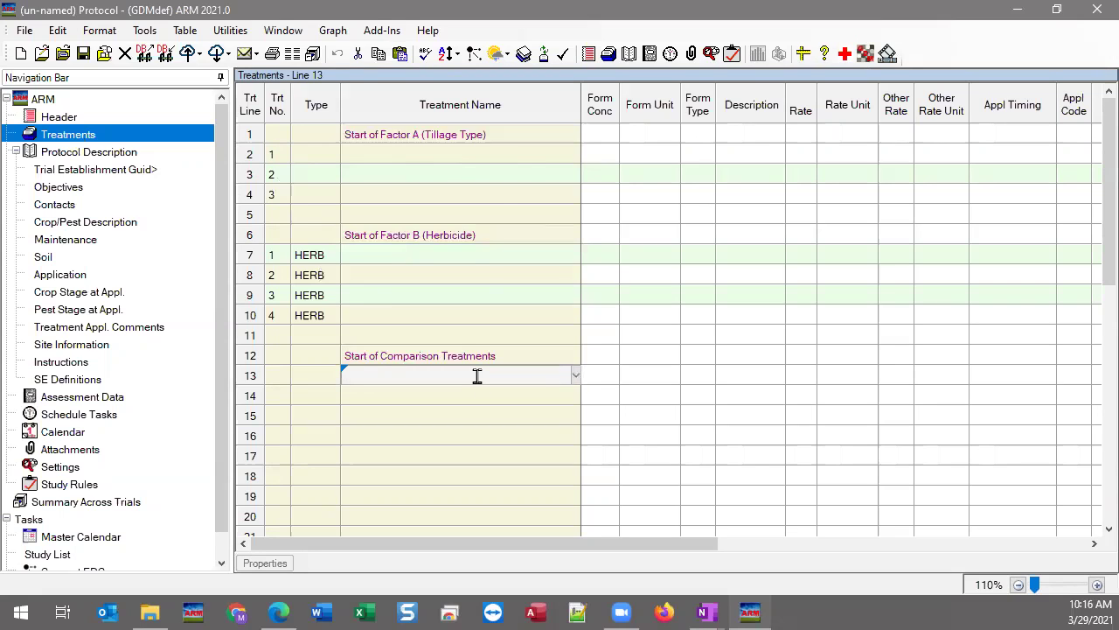
# Name the three Factor A (Tillage Type) treatments Tillage Type 1, Type 2 and Type 3
pyautogui.click(388, 154)
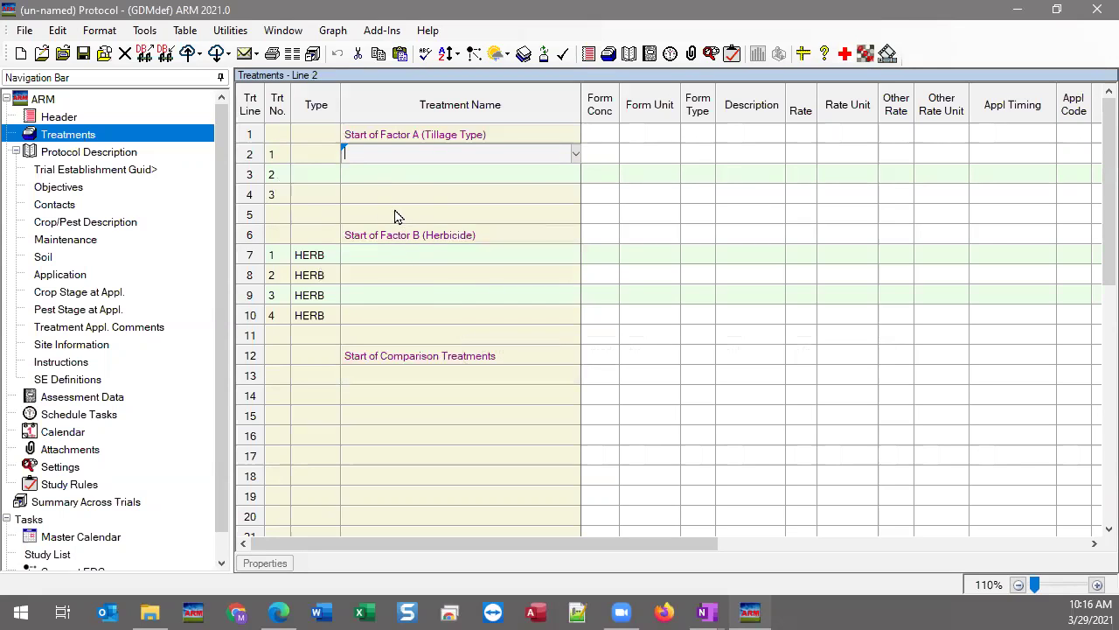
pyautogui.write('Tillage Type 1')
pyautogui.click(442, 177)
pyautogui.write('Type 2s')
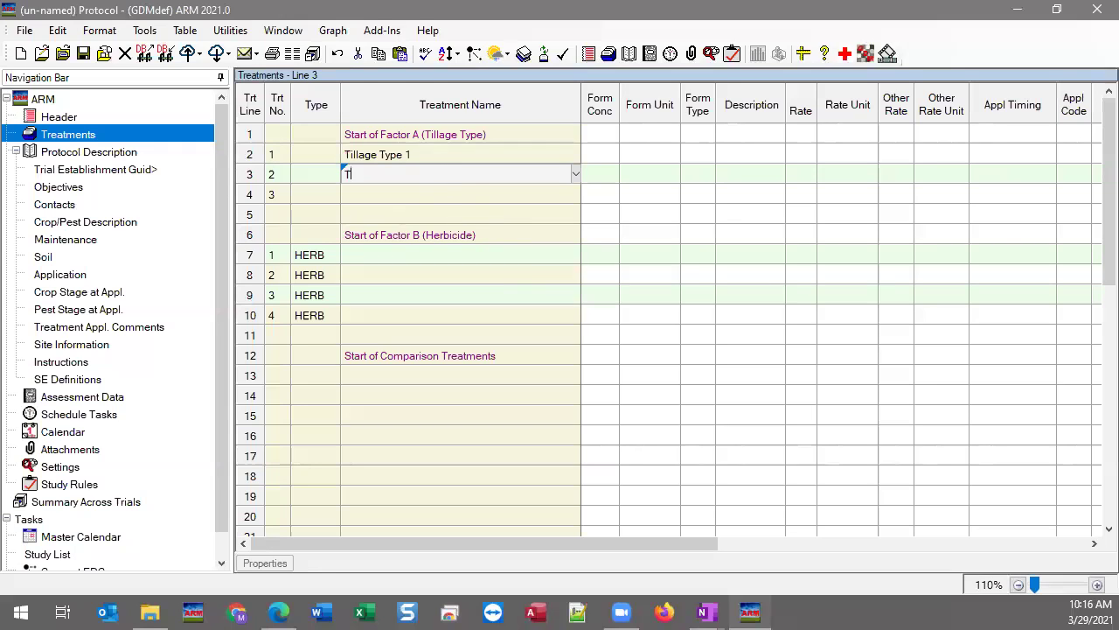
pyautogui.press('BackSpace')
pyautogui.click(442, 196)
pyautogui.write('Type 3')
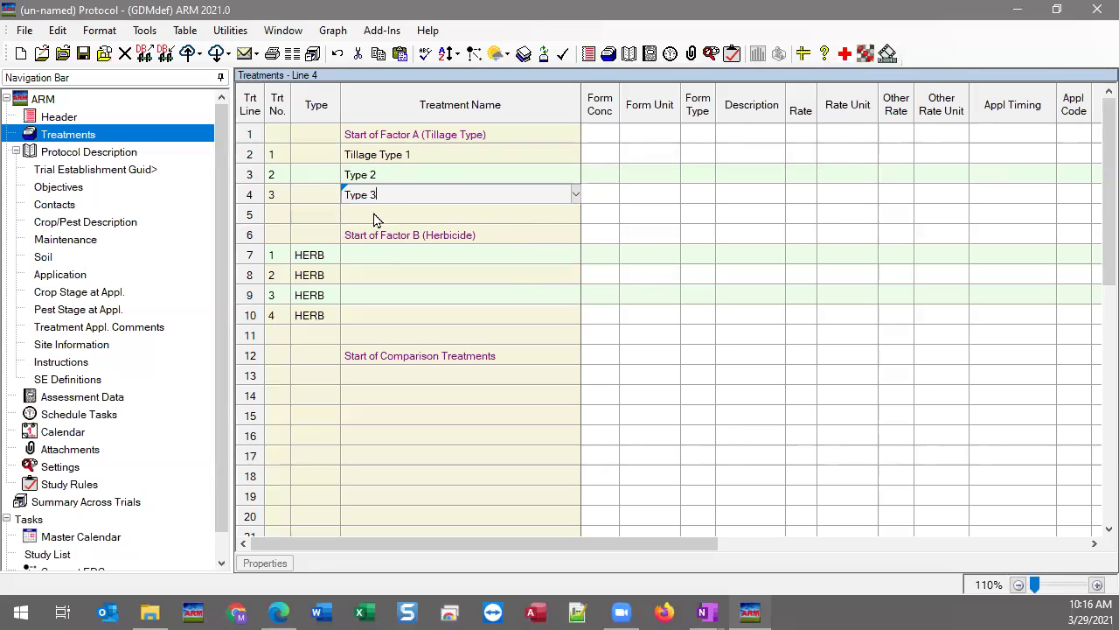
pyautogui.press('Return')
pyautogui.moveTo(487, 543)
pyautogui.mouseDown()
pyautogui.moveTo(902, 542)
pyautogui.moveTo(494, 529)
pyautogui.mouseUp()
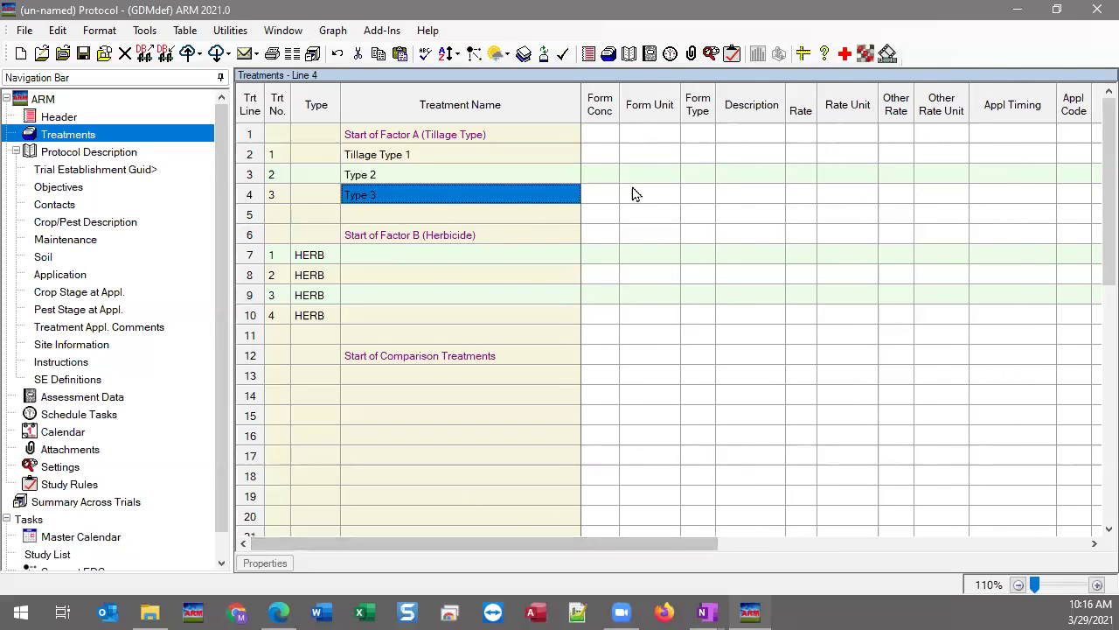
# Name the four Factor B (Herbicide) treatments H1, H2, H3 and H4
pyautogui.click(379, 258)
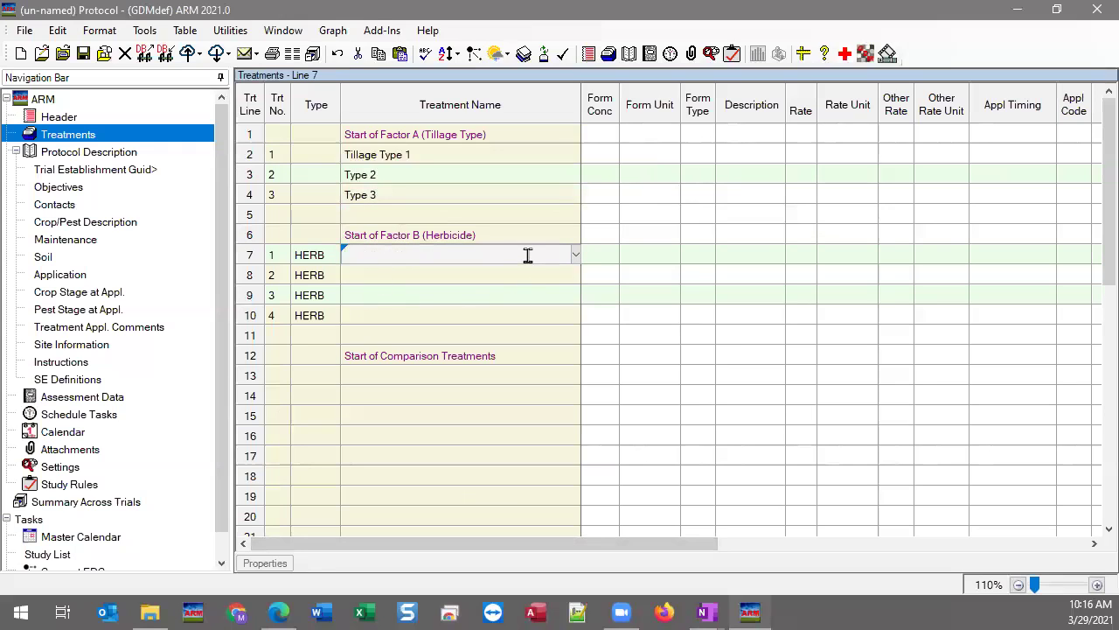
pyautogui.write('H1')
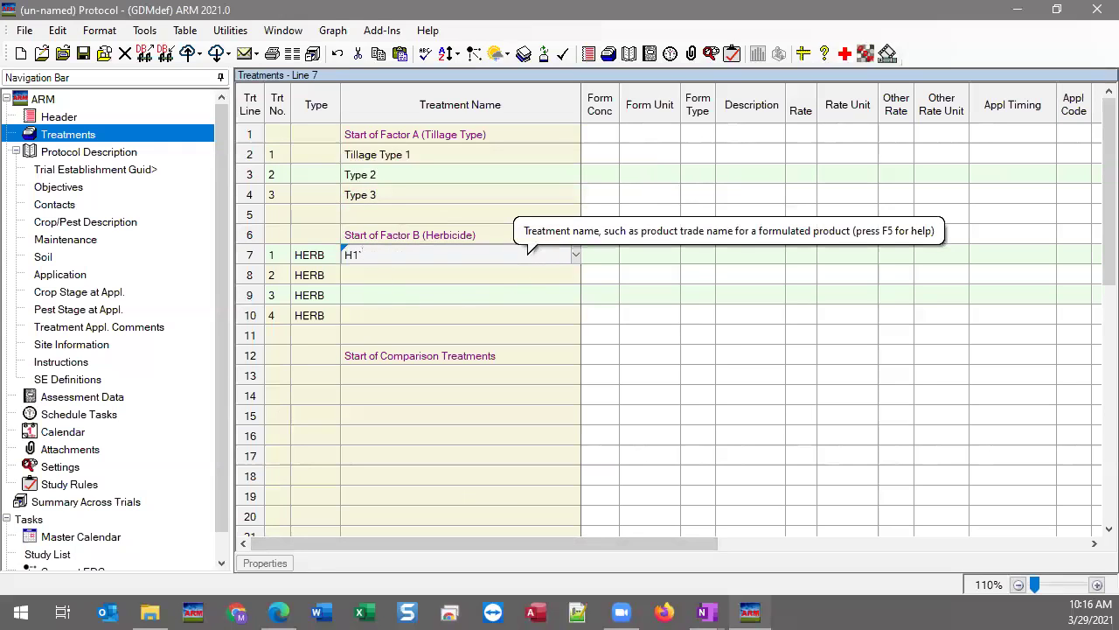
pyautogui.press('Return')
pyautogui.write('H2')
pyautogui.press('Return')
pyautogui.write('H3')
pyautogui.press('Return')
pyautogui.write('H4')
pyautogui.press('Return')
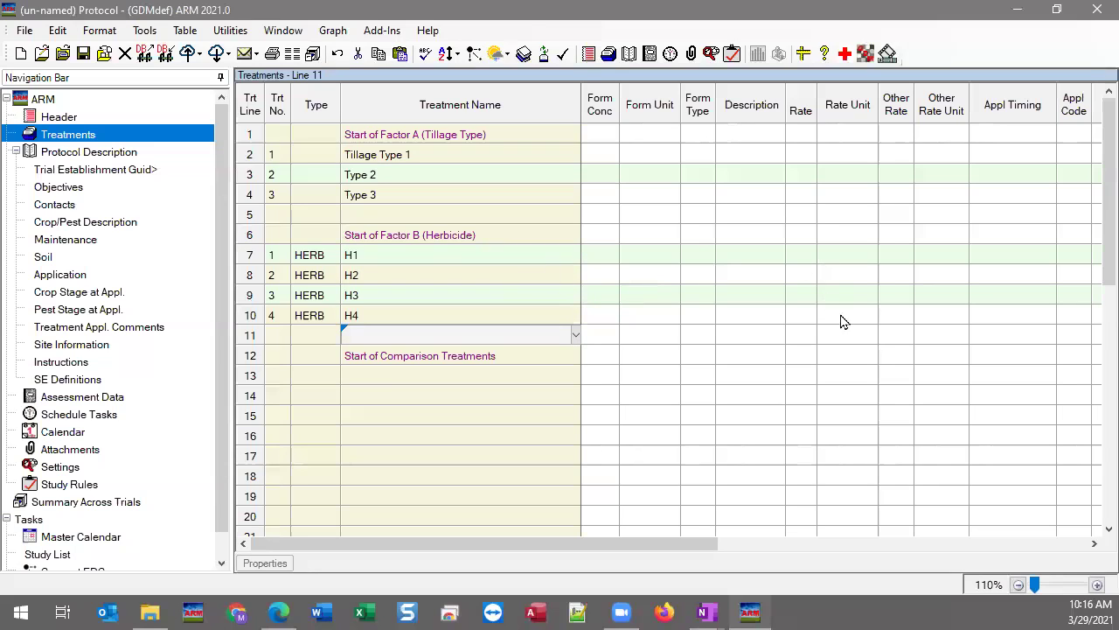
# Set the rate of herbicide H1 to 1 and choose L/A from the personal list as its rate unit
pyautogui.click(796, 260)
pyautogui.write('1')
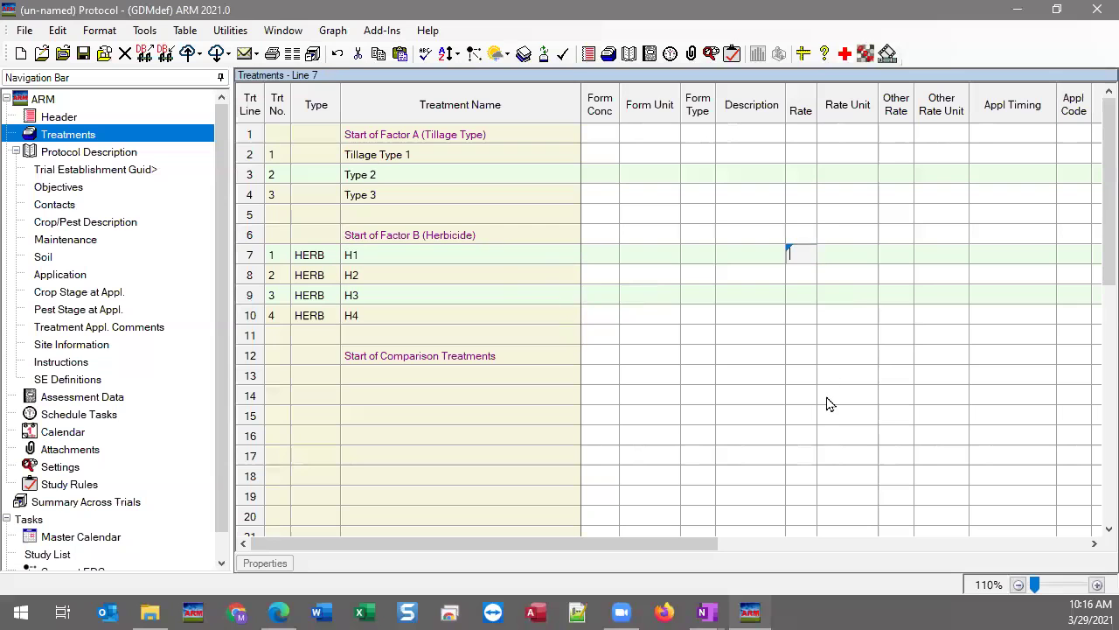
pyautogui.click(838, 255)
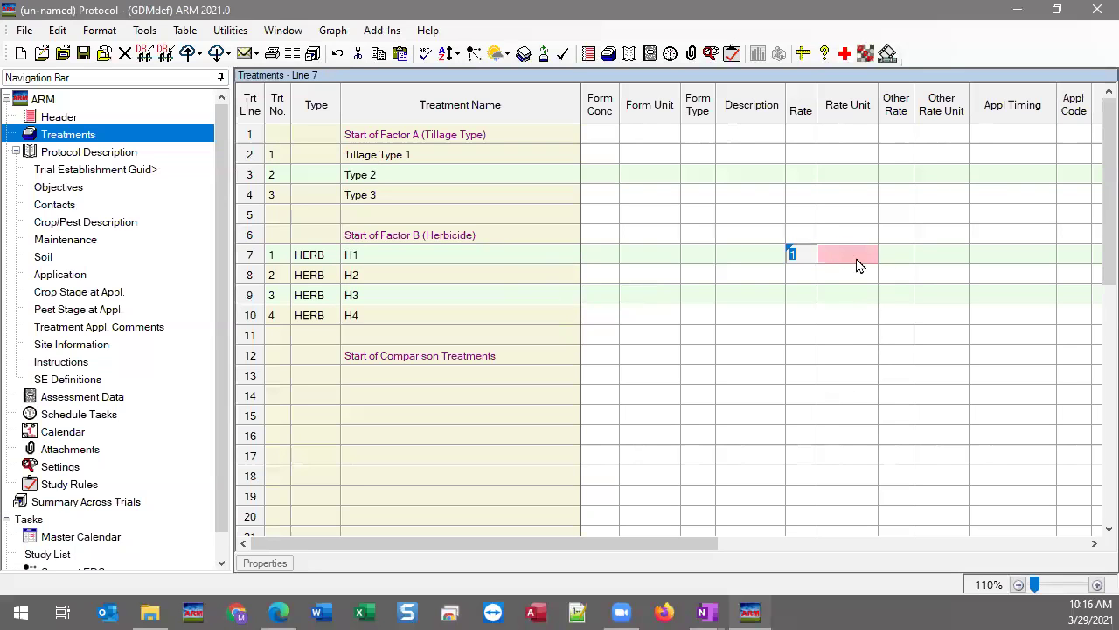
pyautogui.click(862, 258)
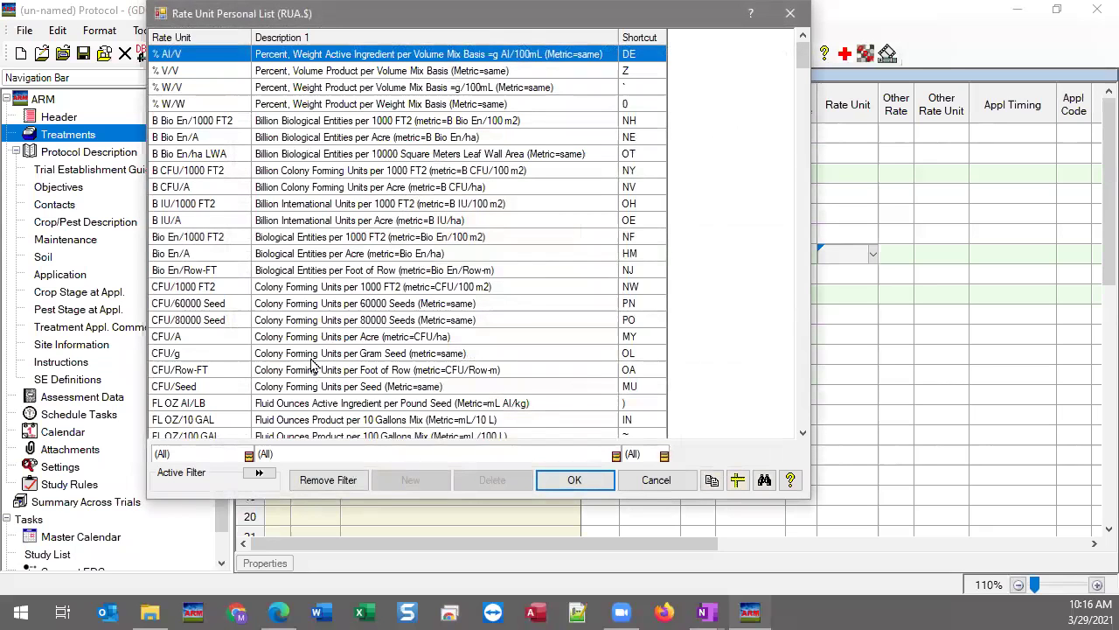
pyautogui.press('k')
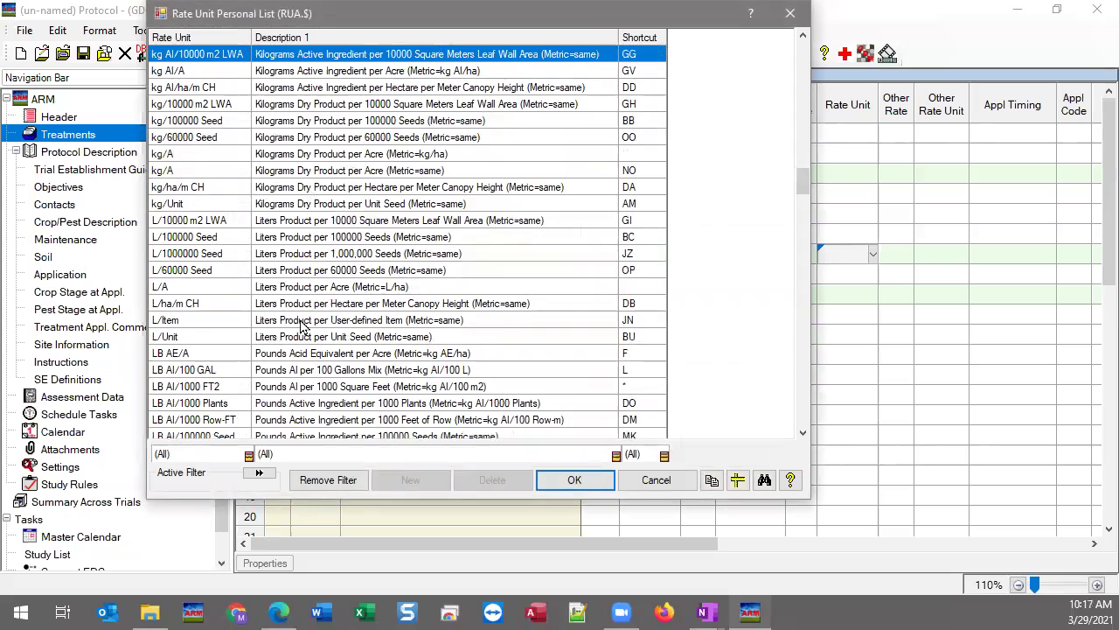
pyautogui.click(291, 289)
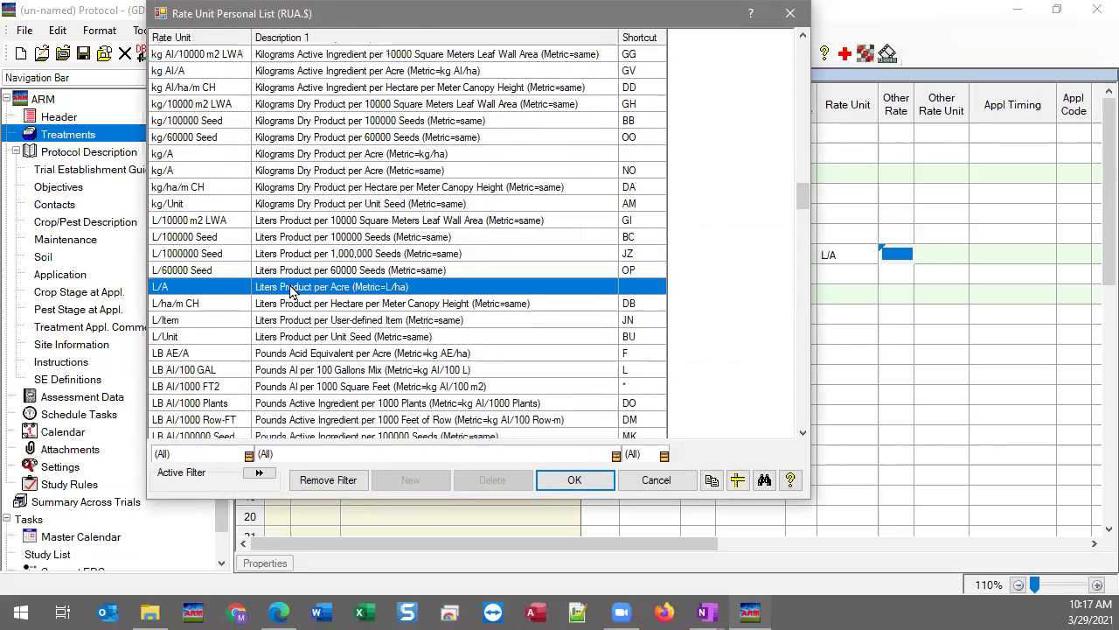
pyautogui.press('Return')
# Set the rate of herbicides H2, H3 and H4 to 1 L/A each
pyautogui.click(796, 273)
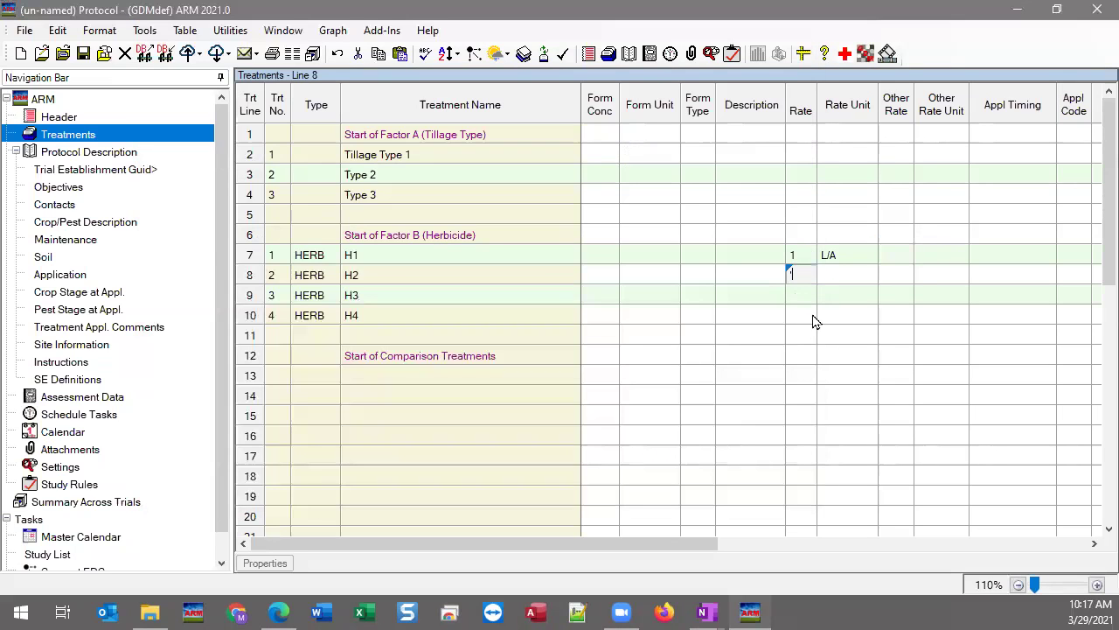
pyautogui.write('1')
pyautogui.click(842, 276)
pyautogui.write('L/A')
pyautogui.click(811, 302)
pyautogui.write('1')
pyautogui.click(802, 316)
pyautogui.write('1')
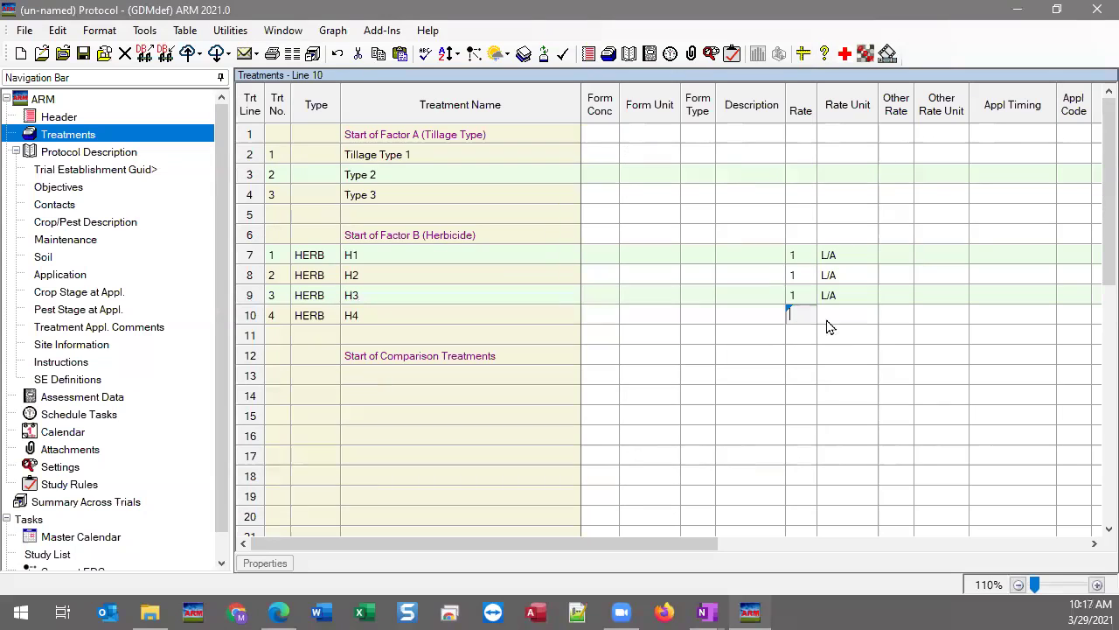
pyautogui.click(857, 315)
pyautogui.write('L/A')
pyautogui.click(735, 278)
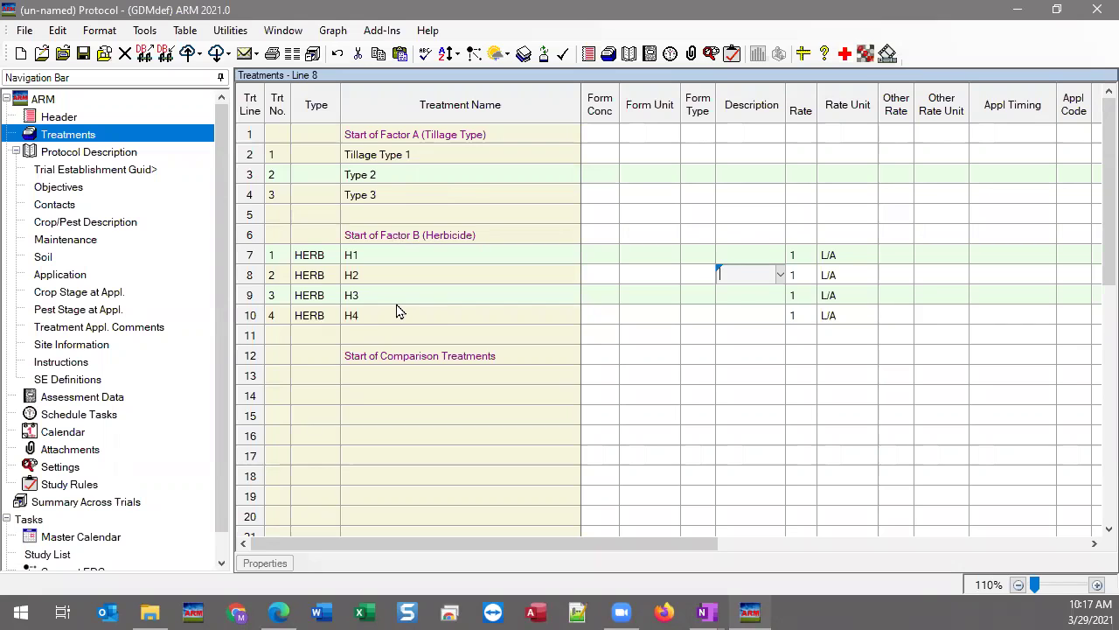
# Examine how the tillage levels in Factor A pair with the herbicide levels in Factor B
pyautogui.click(399, 157)
pyautogui.click(400, 174)
pyautogui.click(400, 194)
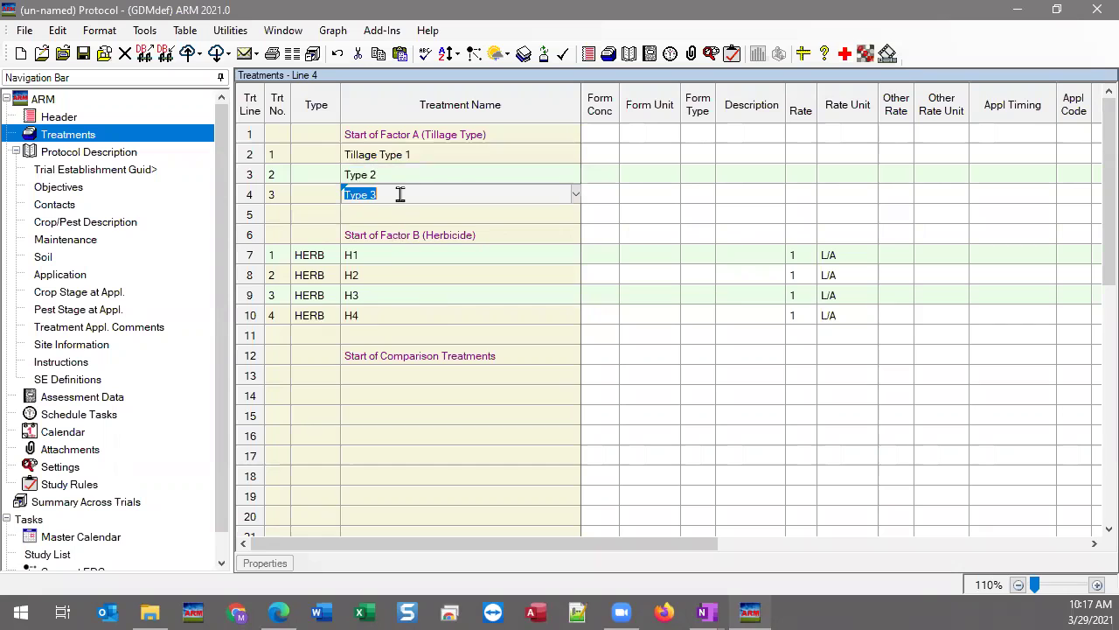
pyautogui.click(401, 254)
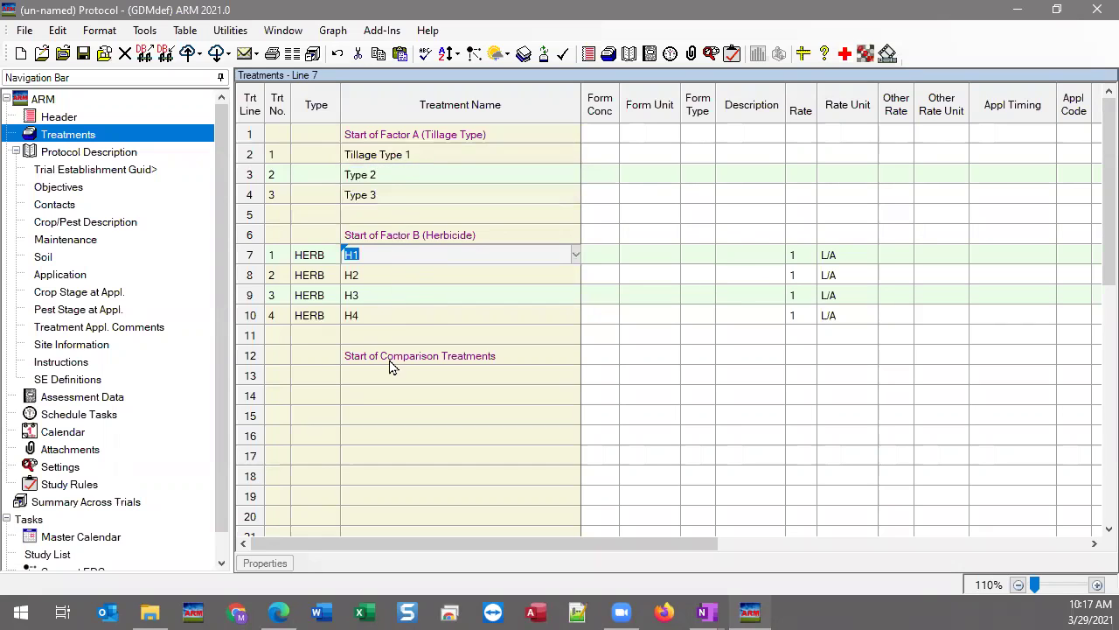
pyautogui.click(427, 315)
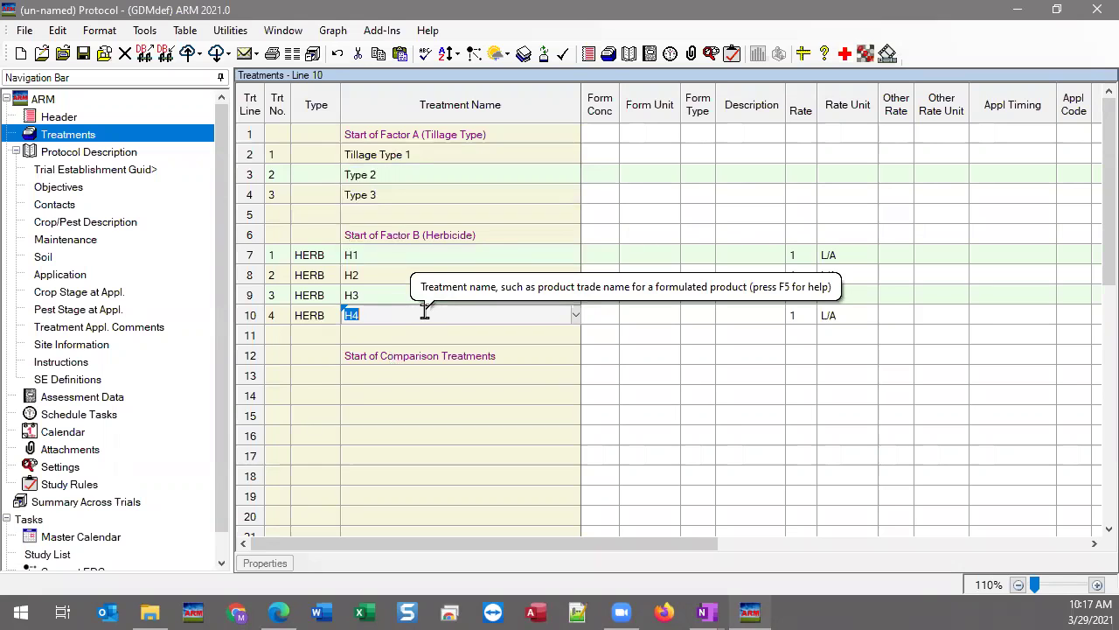
pyautogui.click(375, 254)
pyautogui.click(383, 154)
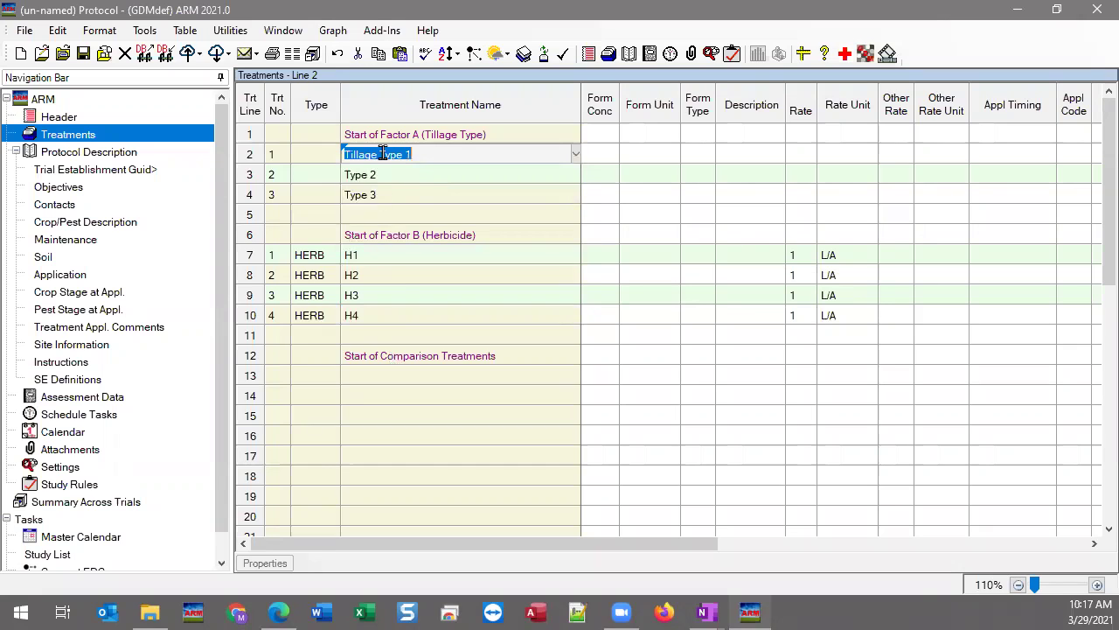
pyautogui.click(398, 274)
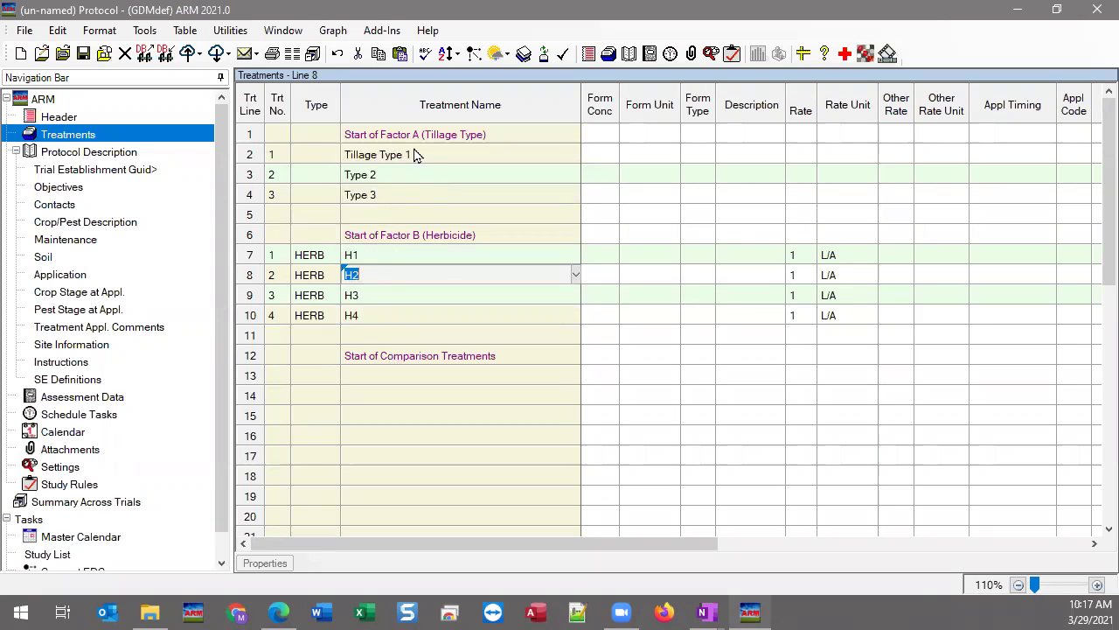
pyautogui.click(414, 158)
pyautogui.click(404, 299)
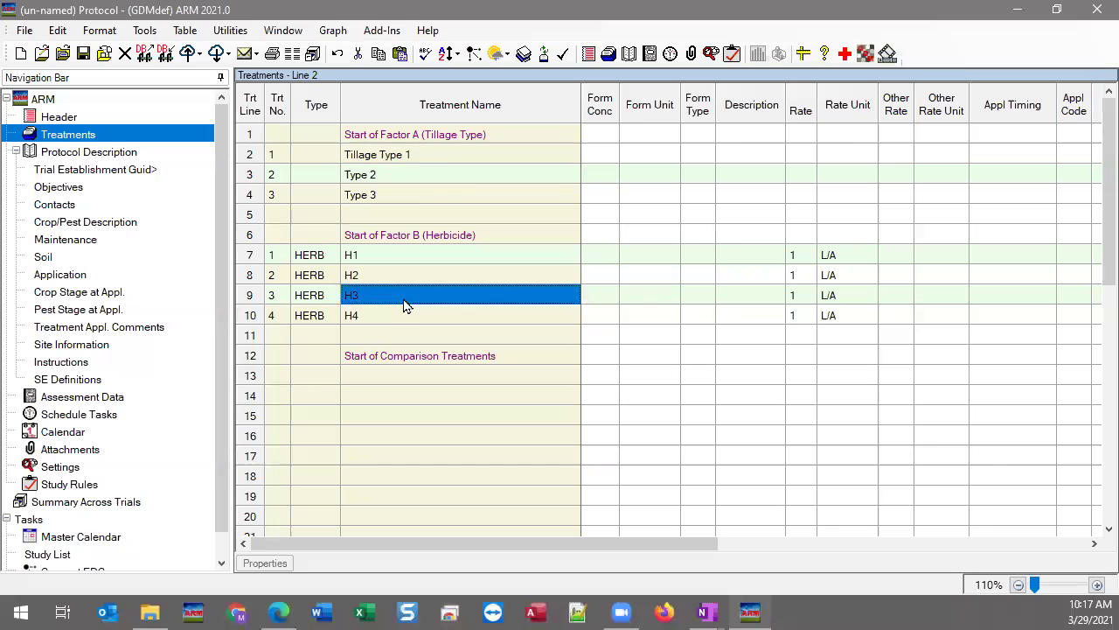
# Trace individual pairings of Tillage Type 1 and Type 2 with herbicide levels in the treatment list
pyautogui.click(414, 157)
pyautogui.click(406, 315)
pyautogui.click(416, 150)
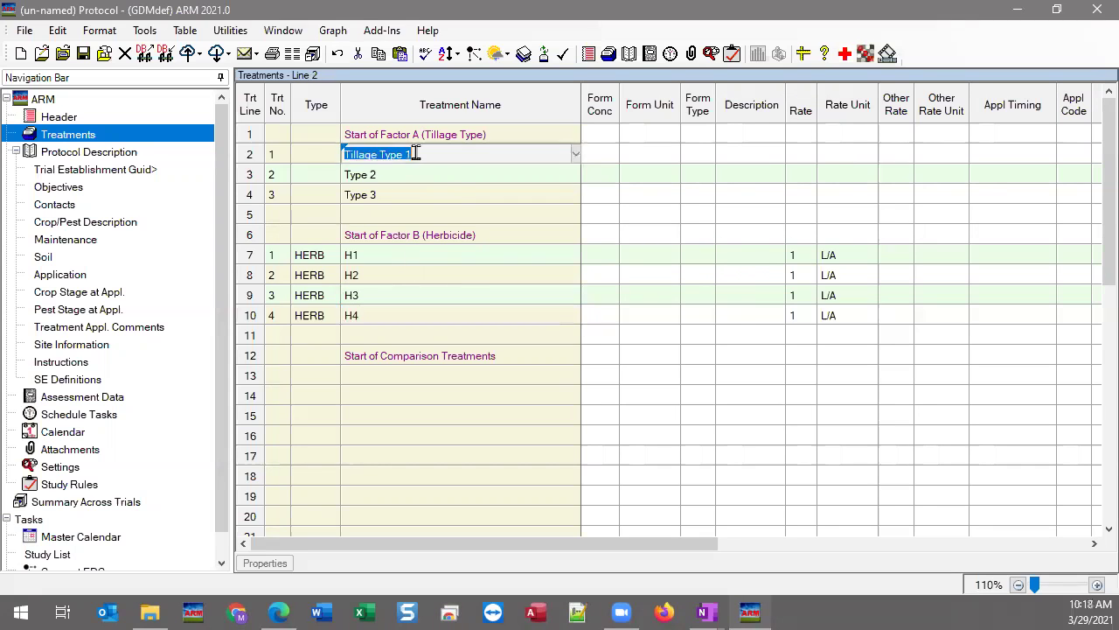
pyautogui.click(397, 257)
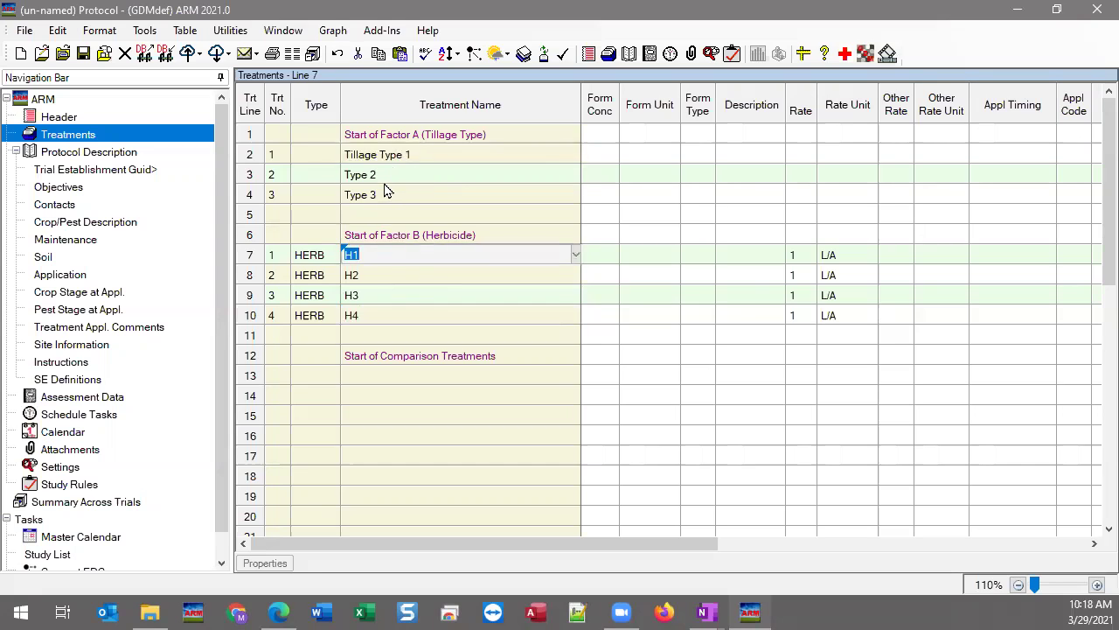
pyautogui.click(385, 179)
pyautogui.click(385, 276)
pyautogui.click(398, 178)
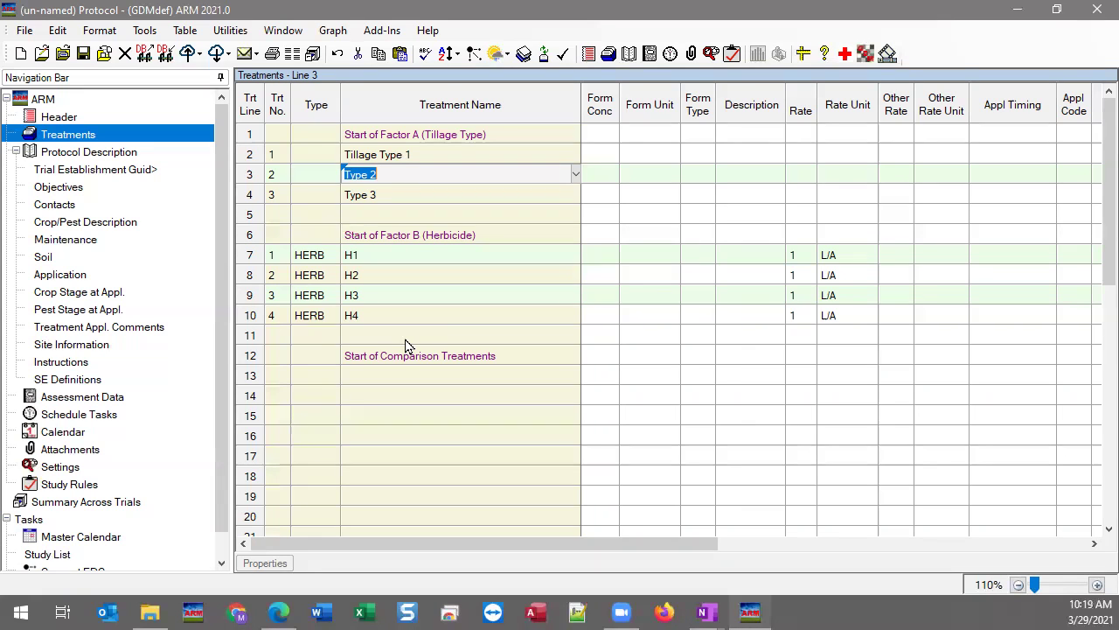
# Add comparison treatment number 1 under Start of Comparison Treatments and name it CompT
pyautogui.click(399, 374)
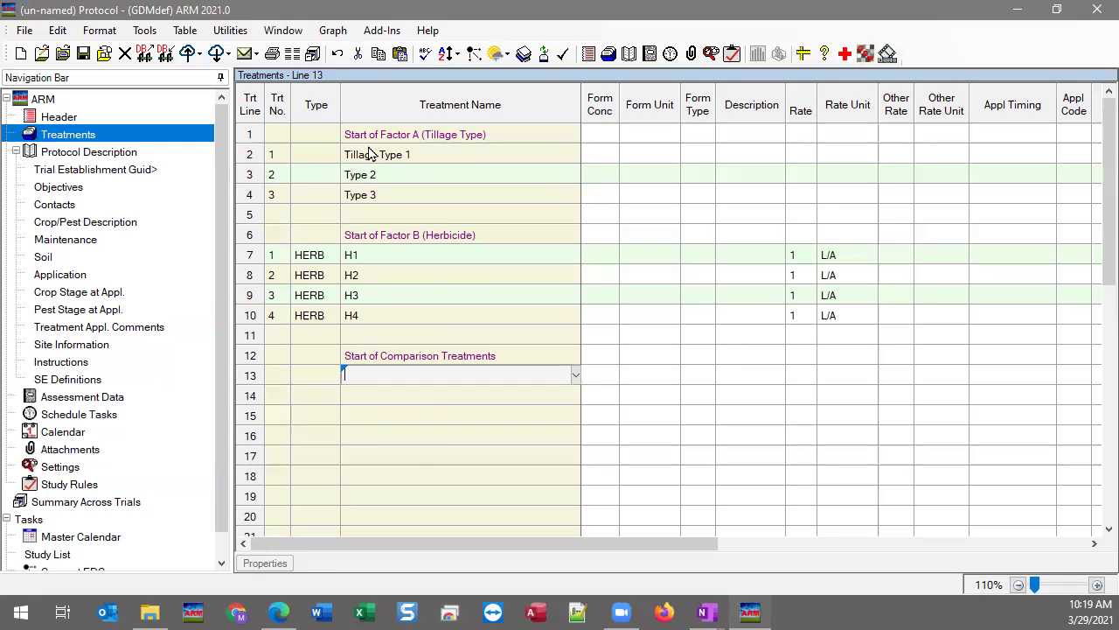
pyautogui.click(280, 395)
pyautogui.click(279, 375)
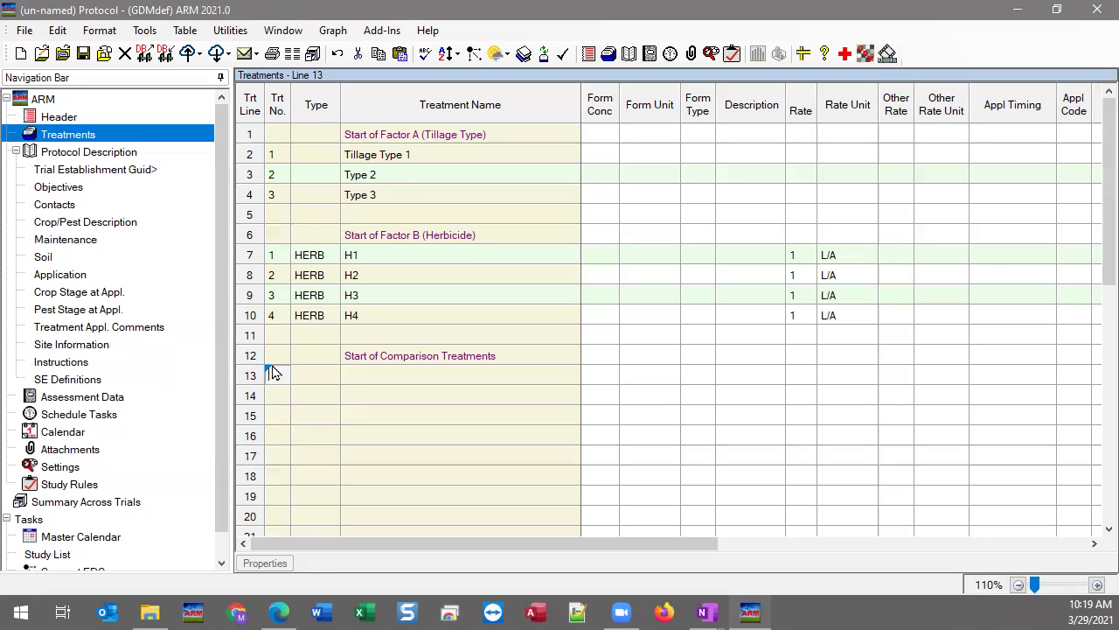
pyautogui.write('1')
pyautogui.press('Tab')
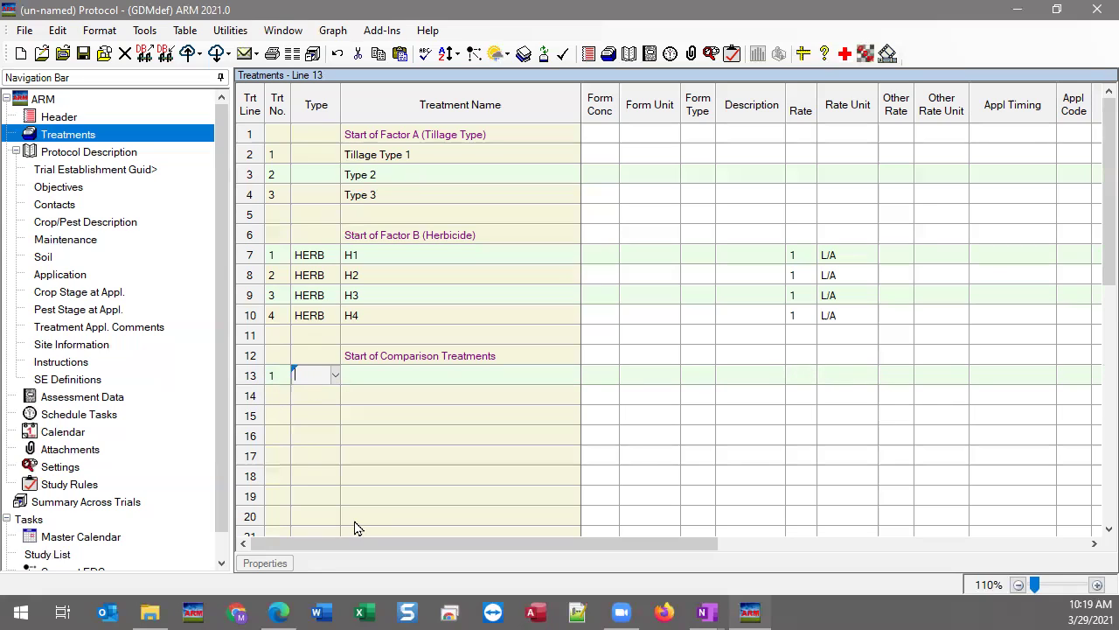
pyautogui.press('Tab')
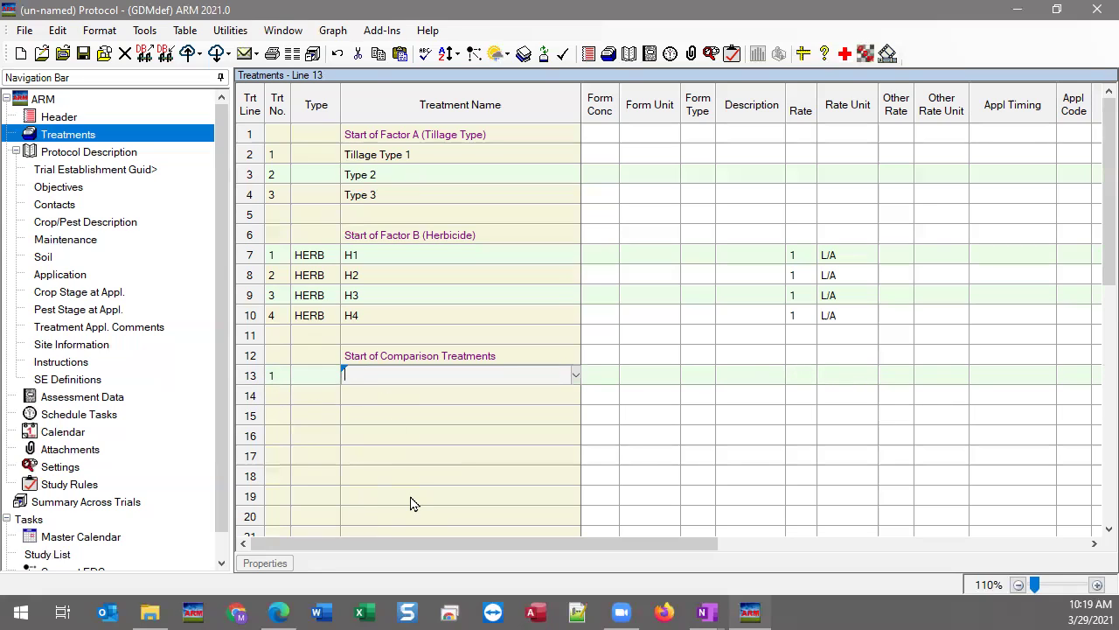
pyautogui.write('Comp')
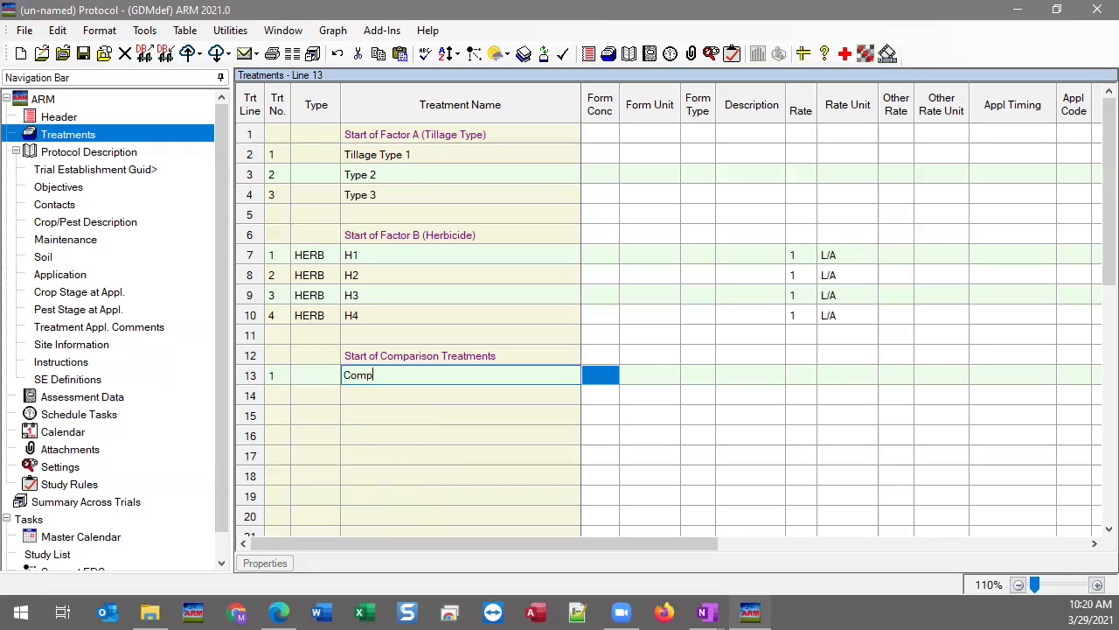
pyautogui.write('T')
pyautogui.click(404, 398)
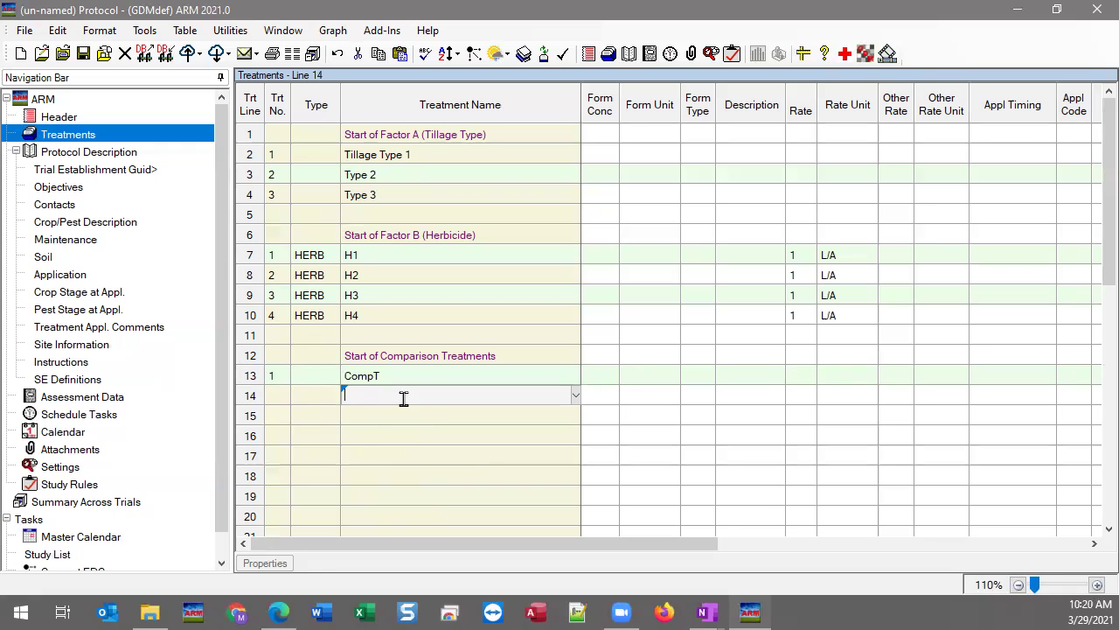
# Re-enter CompT as the treatment name of comparison treatment 1
pyautogui.moveTo(371, 154); pyautogui.dragTo(364, 316)
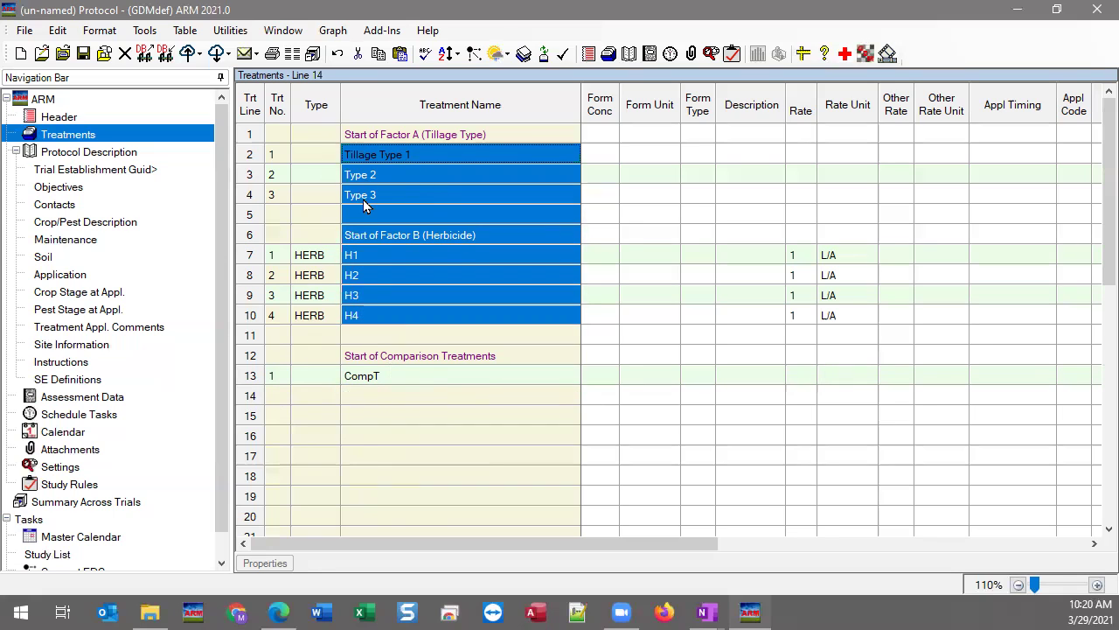
pyautogui.click(403, 376)
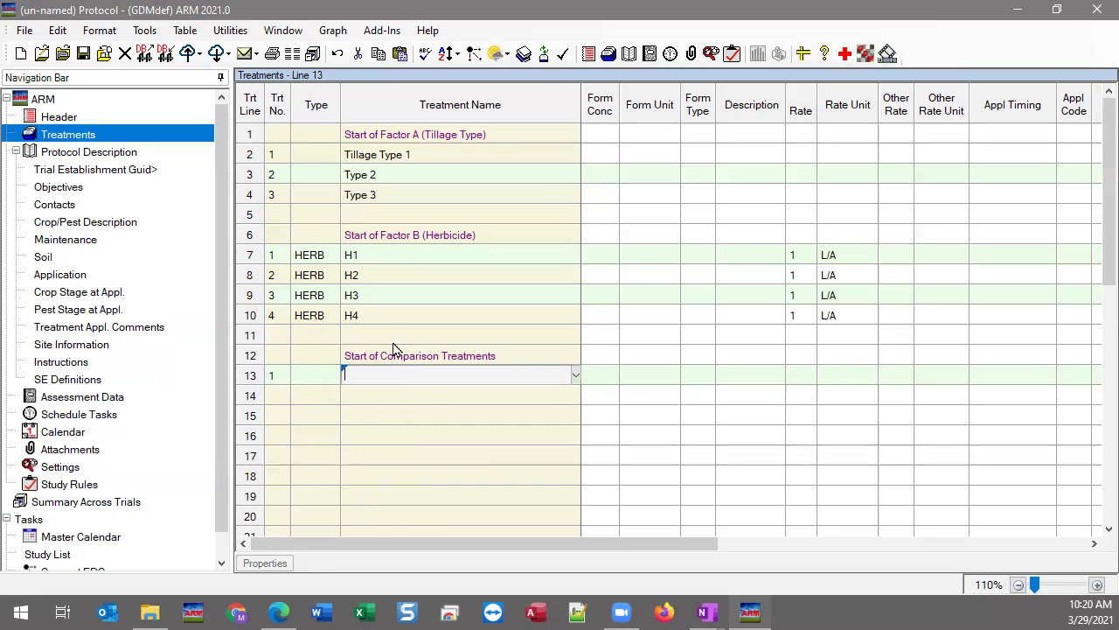
pyautogui.write('CompT')
pyautogui.press('Return')
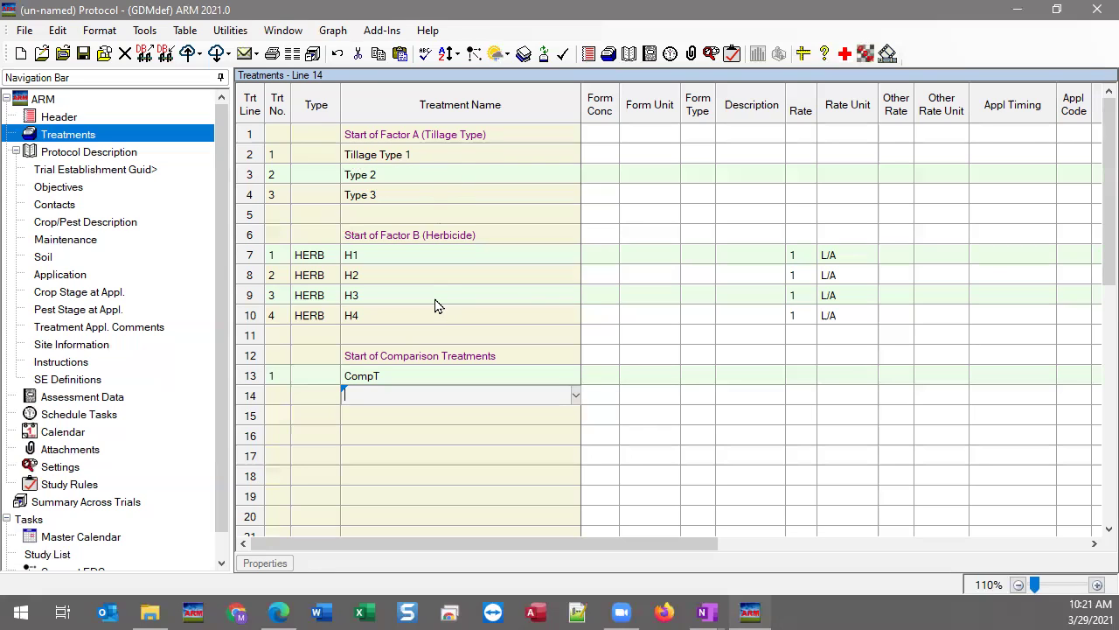
pyautogui.click(407, 255)
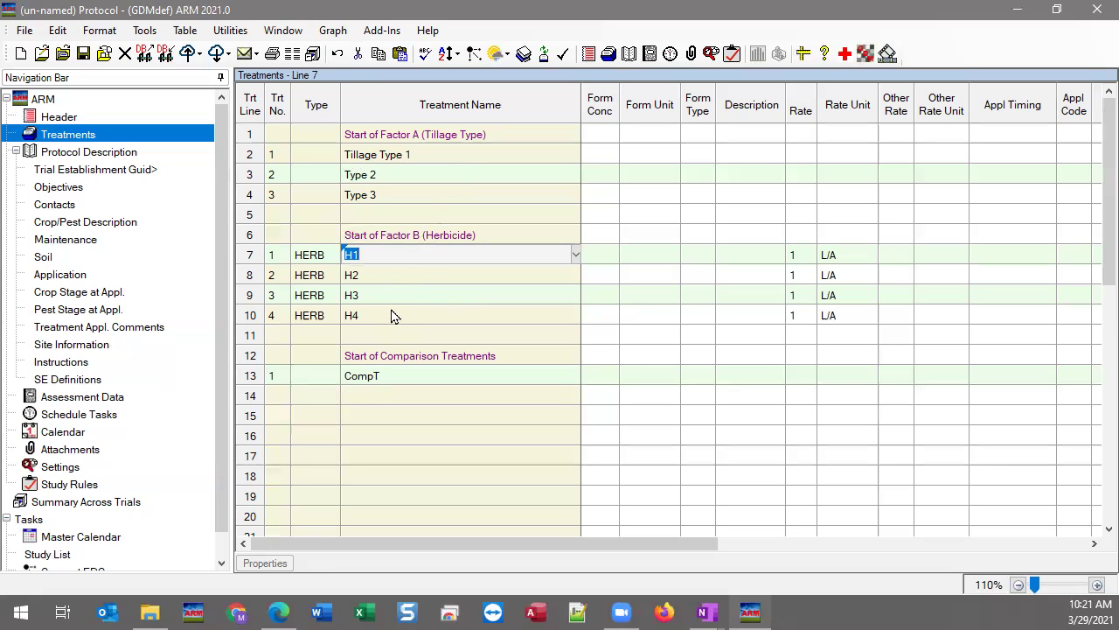
pyautogui.click(382, 157)
pyautogui.click(379, 178)
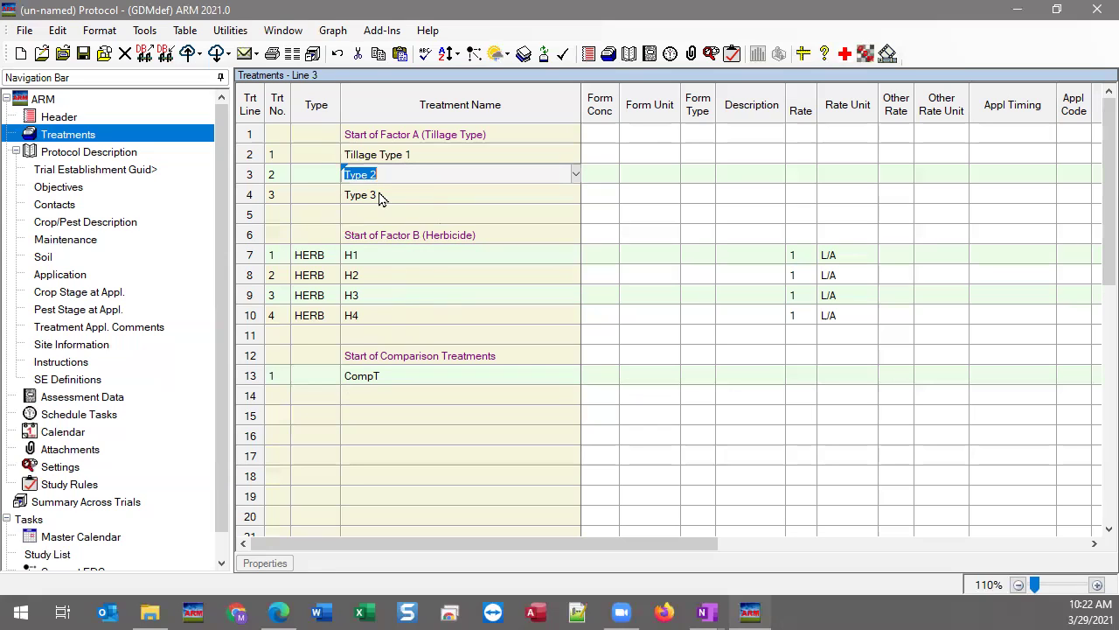
pyautogui.click(397, 317)
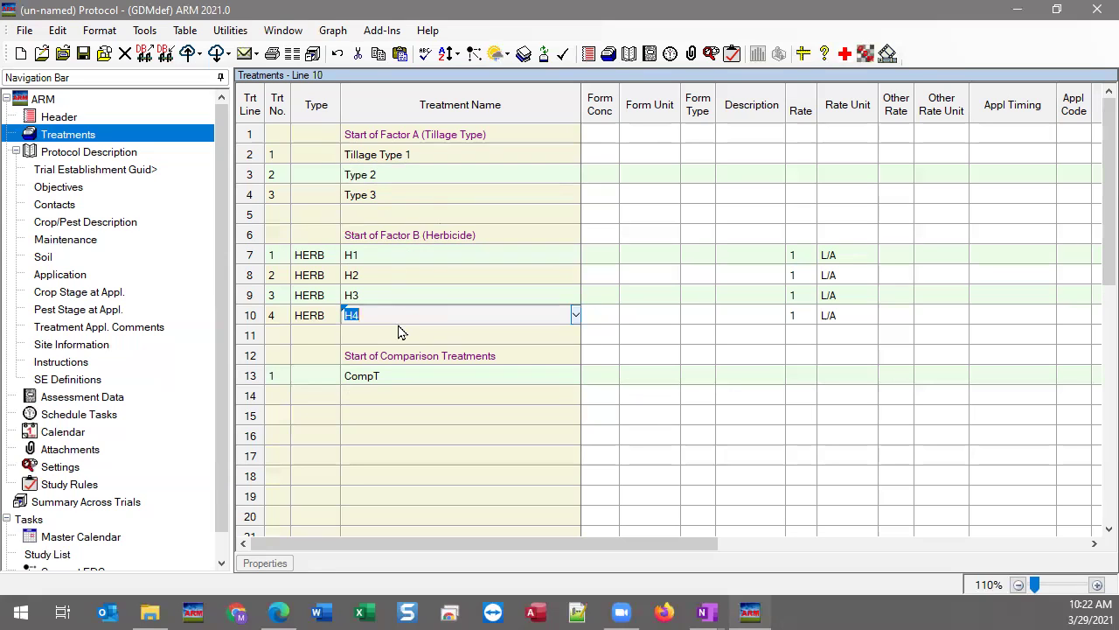
# Add treatment 5 to Factor B with type CHK (Check or Untreated) and the name Untreated
pyautogui.click(278, 334)
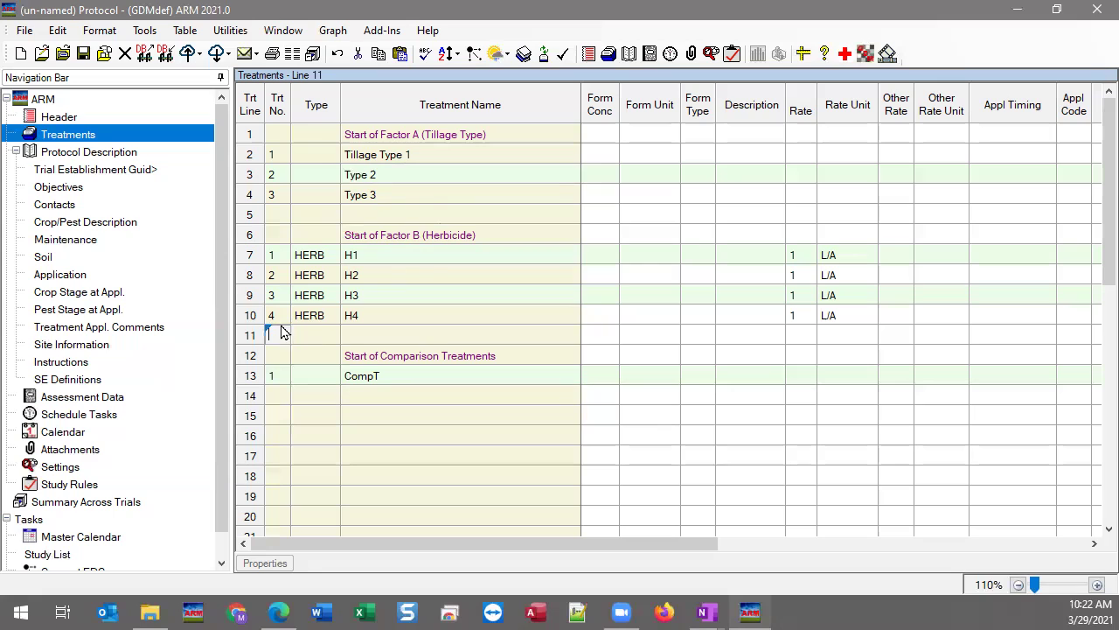
pyautogui.write('5')
pyautogui.press('Tab')
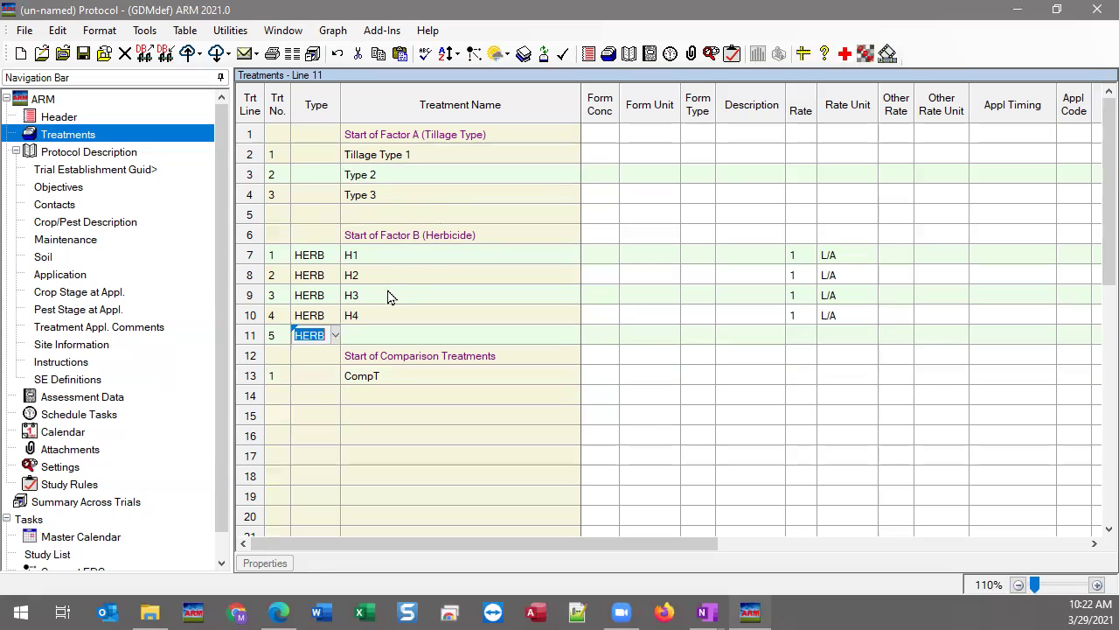
pyautogui.click(337, 336)
pyautogui.scroll(11, 328, 173)
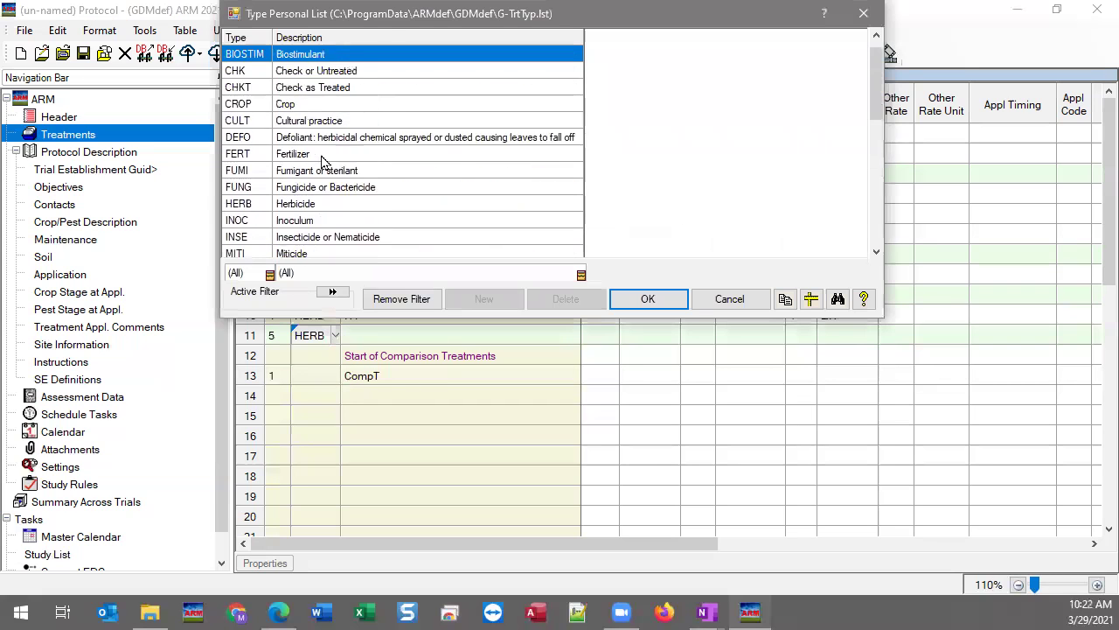
pyautogui.click(313, 110)
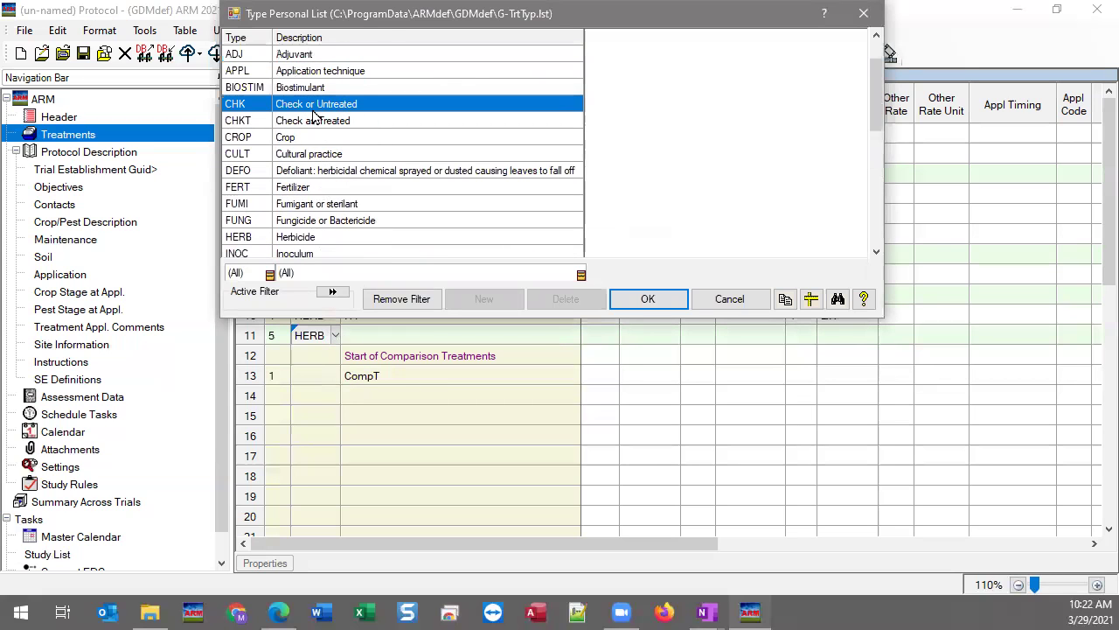
pyautogui.press('Return')
pyautogui.write('Untreated')
pyautogui.press('Tab')
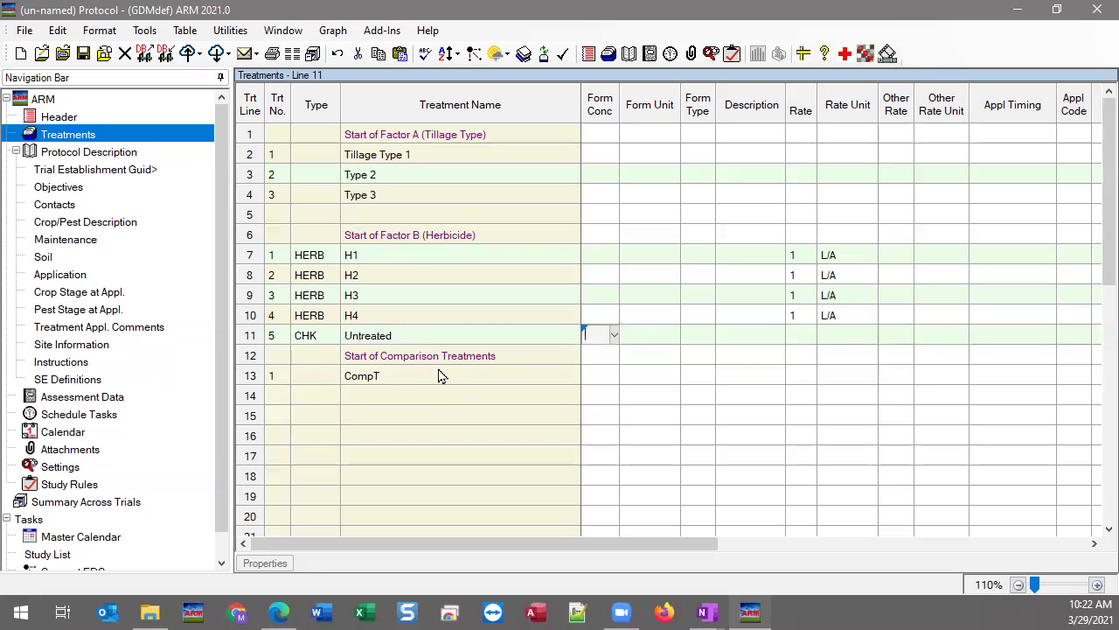
# Examine how the Untreated check in Factor B combines with each of the three tillage types in Factor A
pyautogui.click(359, 339)
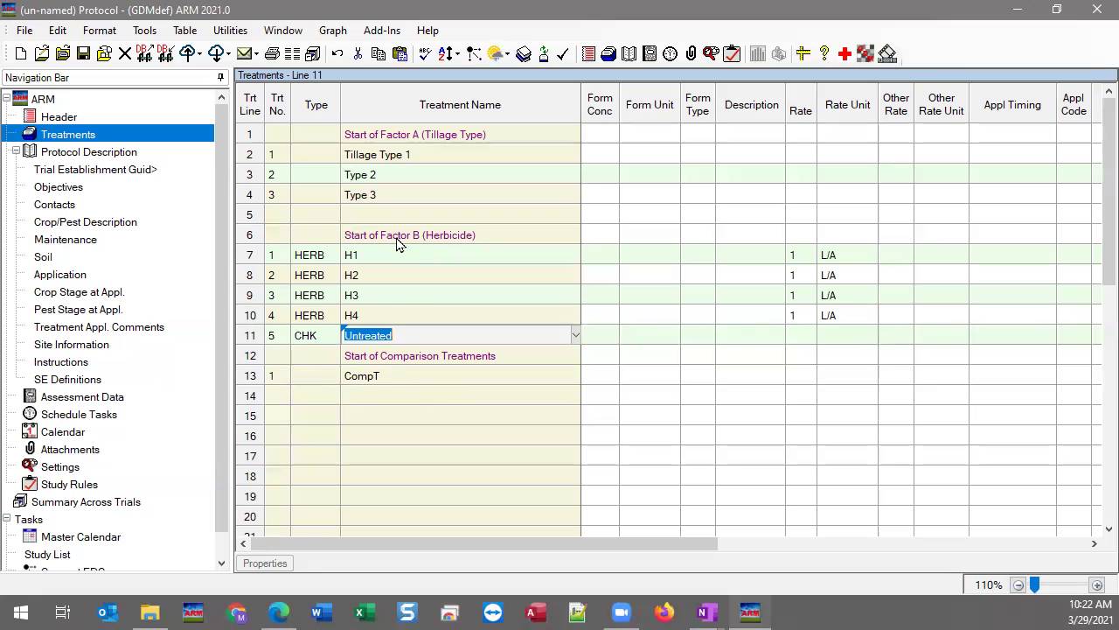
pyautogui.click(435, 329)
pyautogui.click(365, 164)
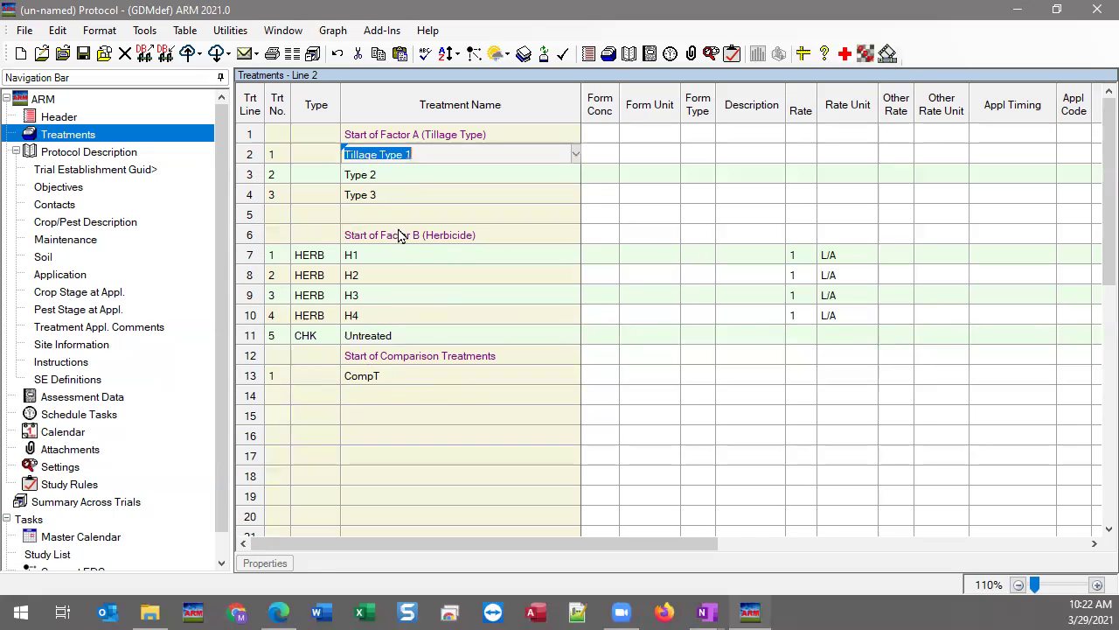
pyautogui.click(401, 179)
pyautogui.click(396, 195)
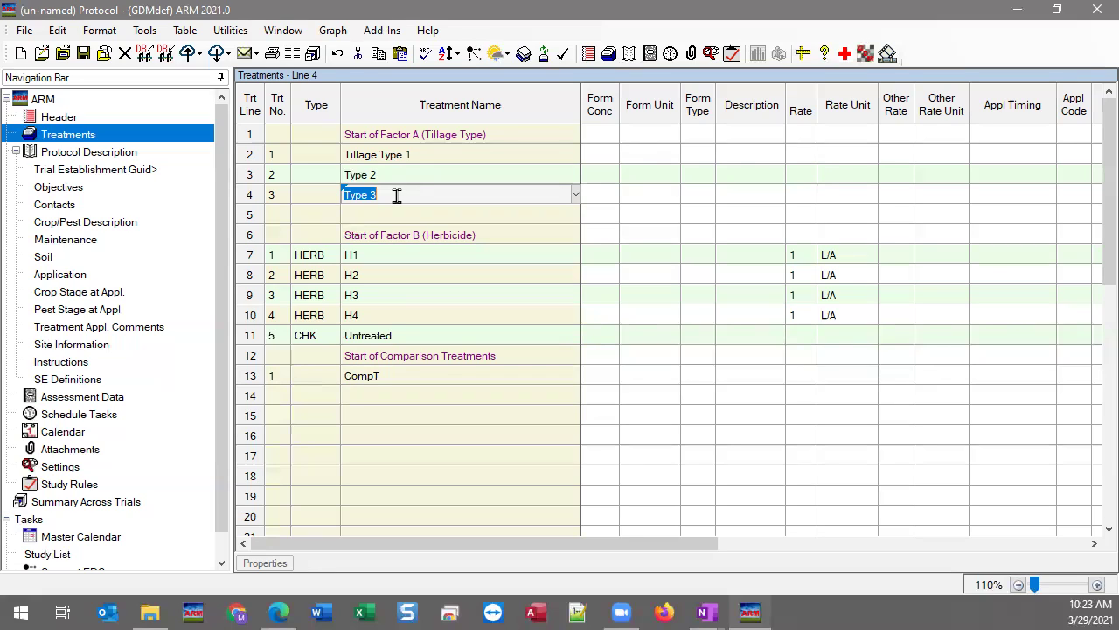
pyautogui.click(401, 335)
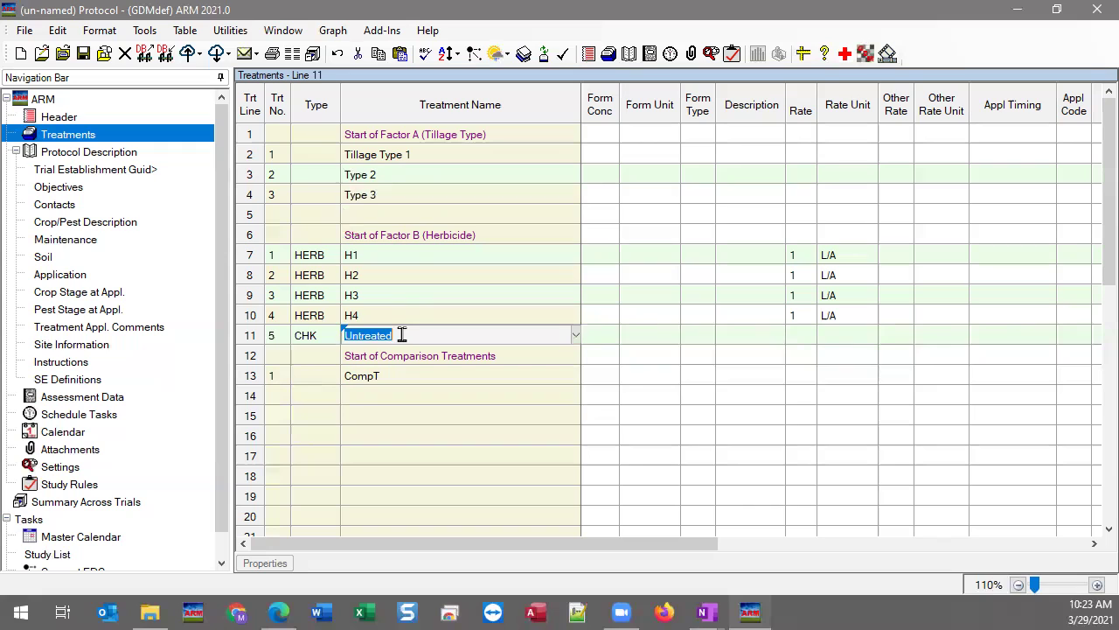
pyautogui.click(381, 196)
pyautogui.click(405, 163)
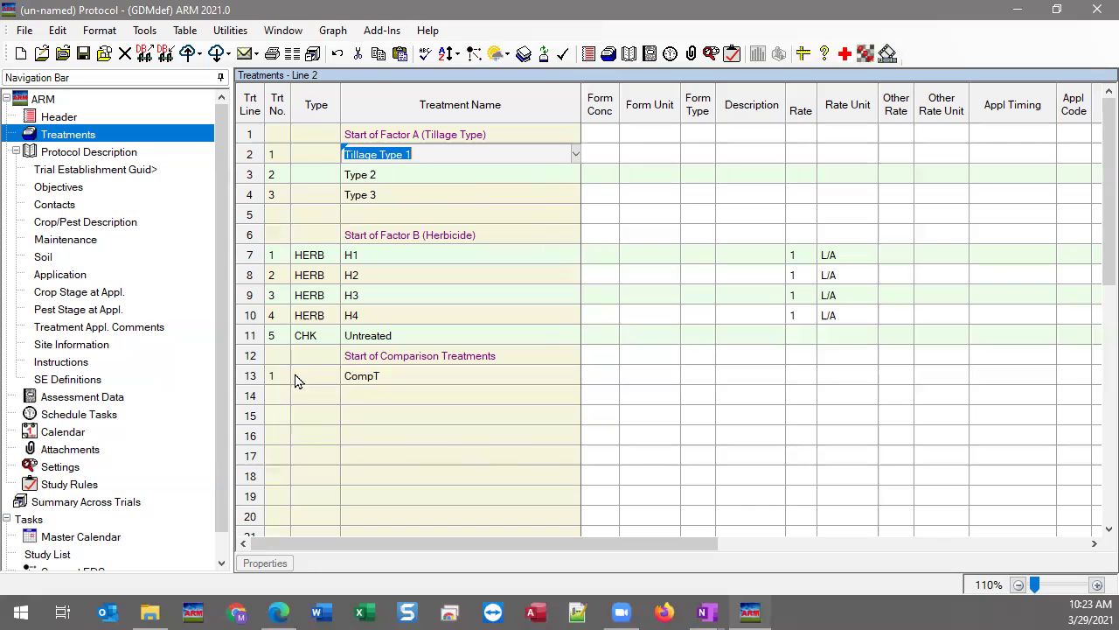
# Delete the Untreated check, treatment 5, from Factor B
pyautogui.click(251, 337)
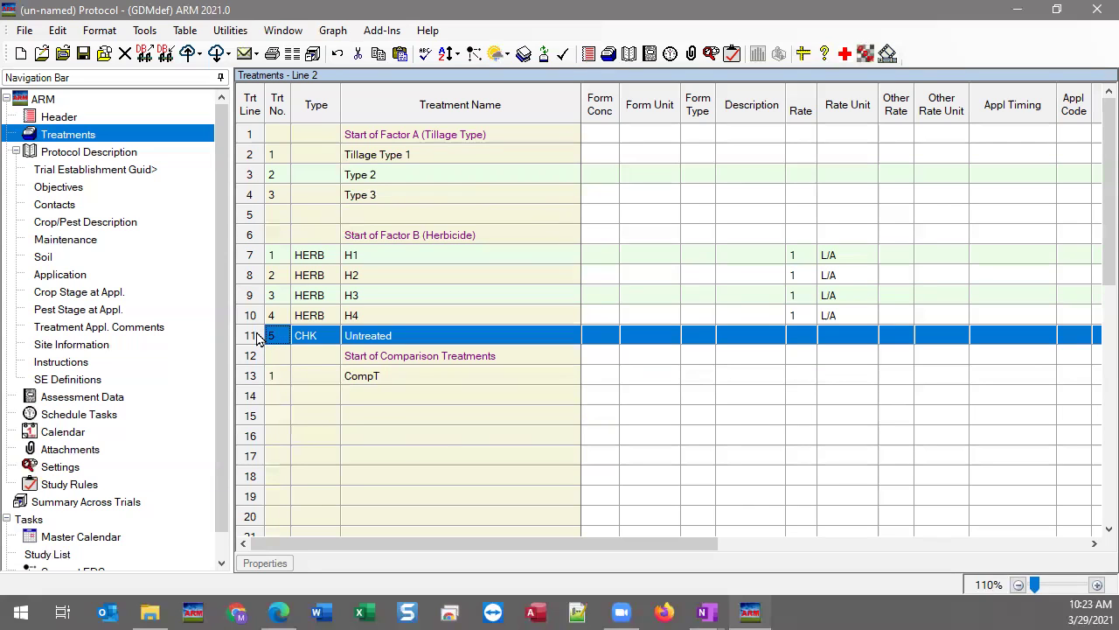
pyautogui.rightClick(258, 339)
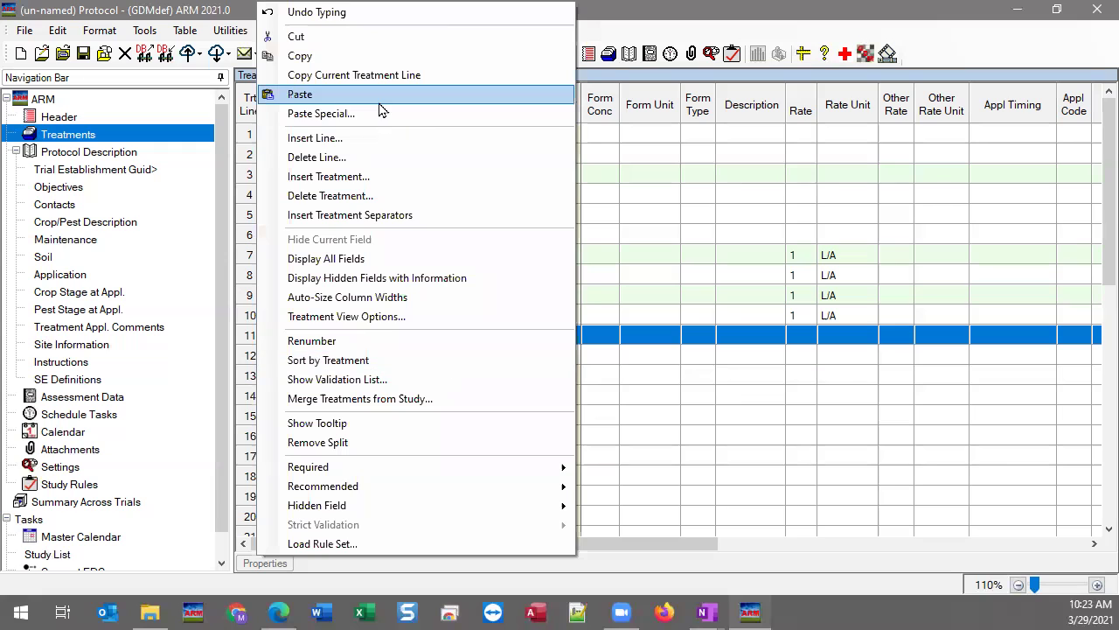
pyautogui.click(385, 195)
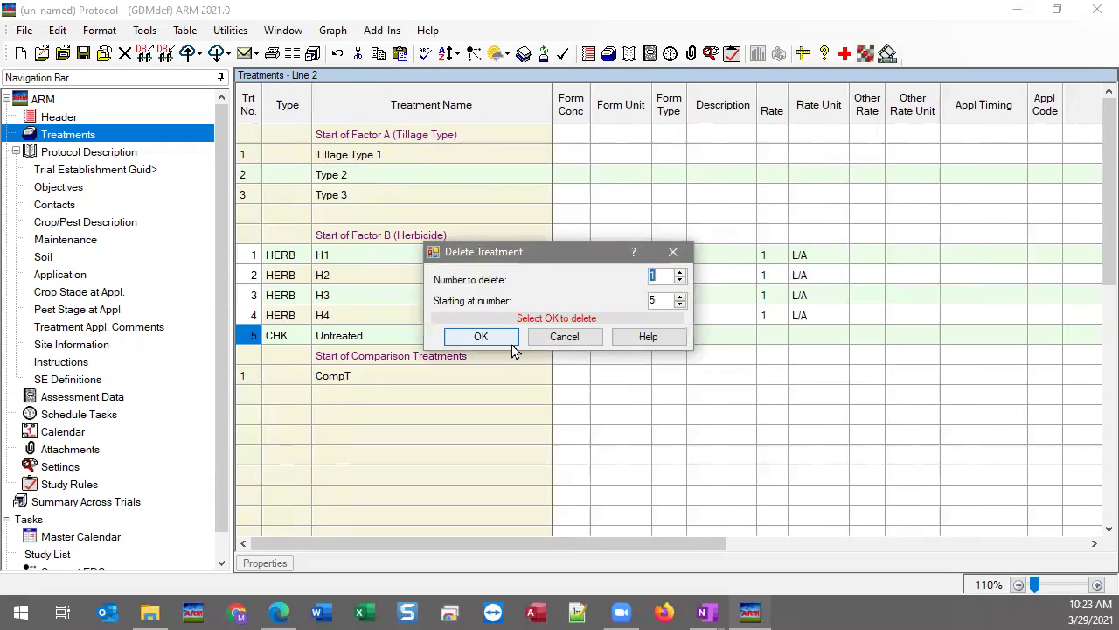
pyautogui.click(579, 338)
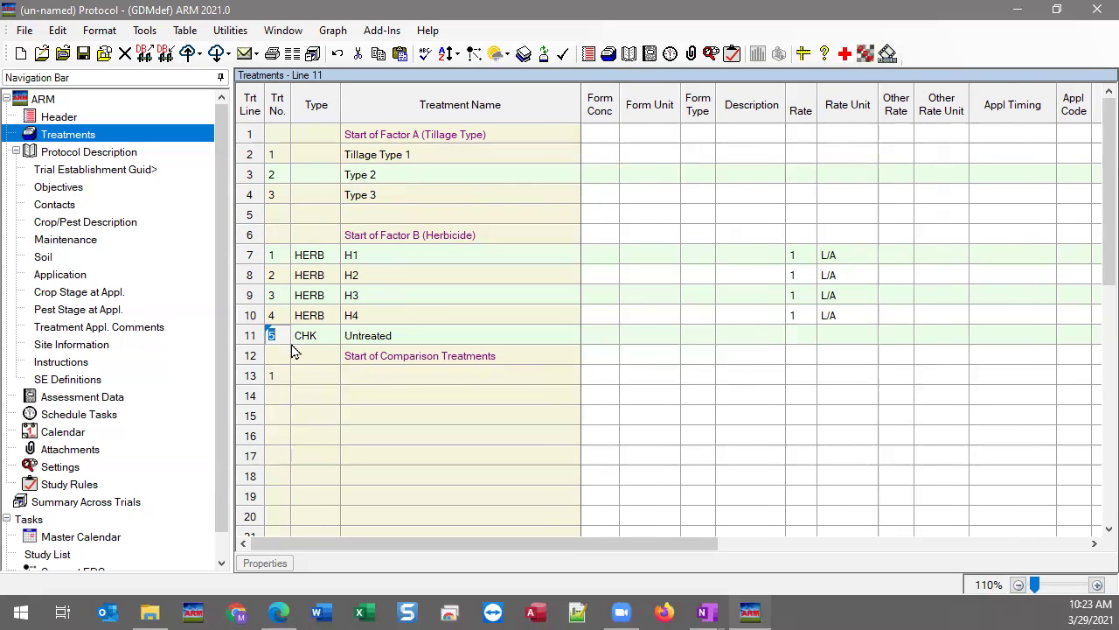
pyautogui.hotkey('ctrl', 'Delete')
pyautogui.click(580, 366)
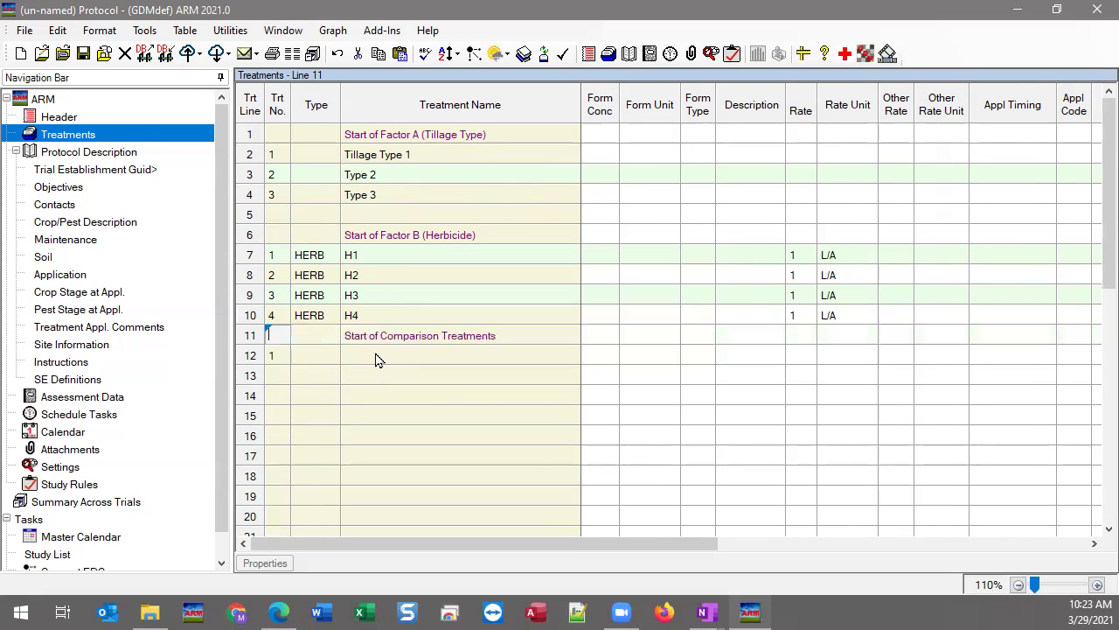
# Change Factor B treatment 4 to type CHK (Check or Untreated) and rename it UTC
pyautogui.click(287, 316)
pyautogui.click(300, 313)
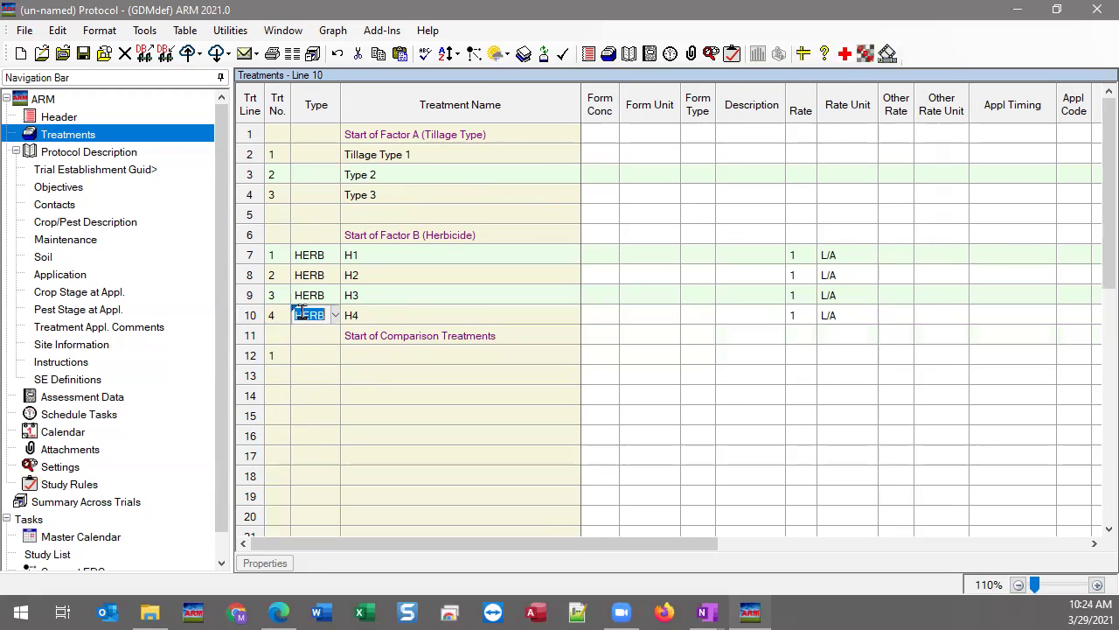
pyautogui.doubleClick(302, 314)
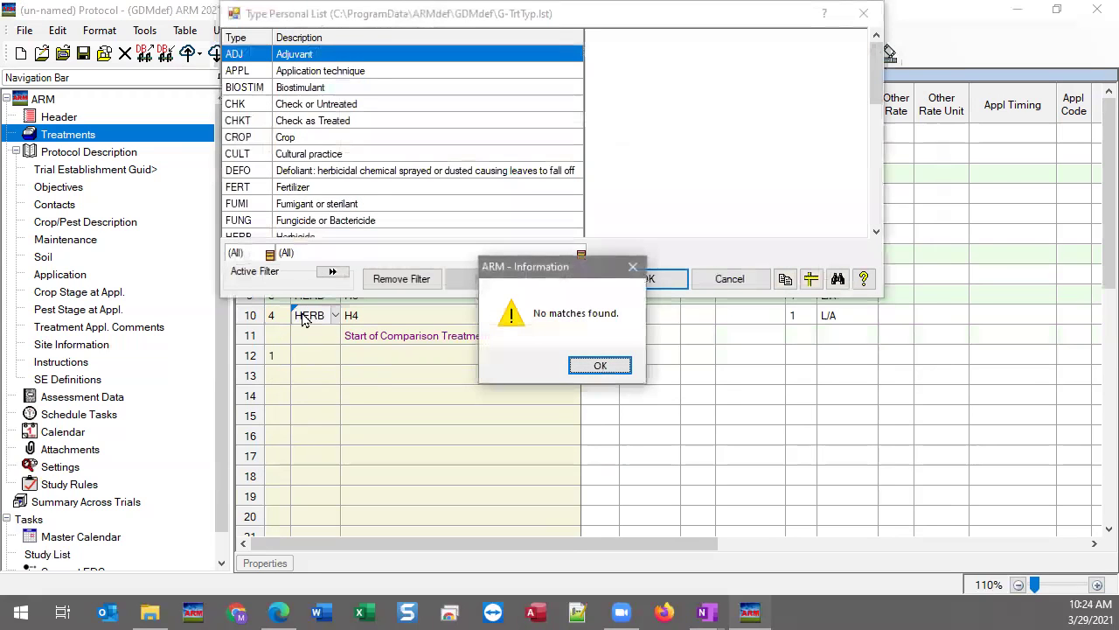
pyautogui.press('Return')
pyautogui.click(644, 280)
pyautogui.write('UTC')
pyautogui.press('Tab')
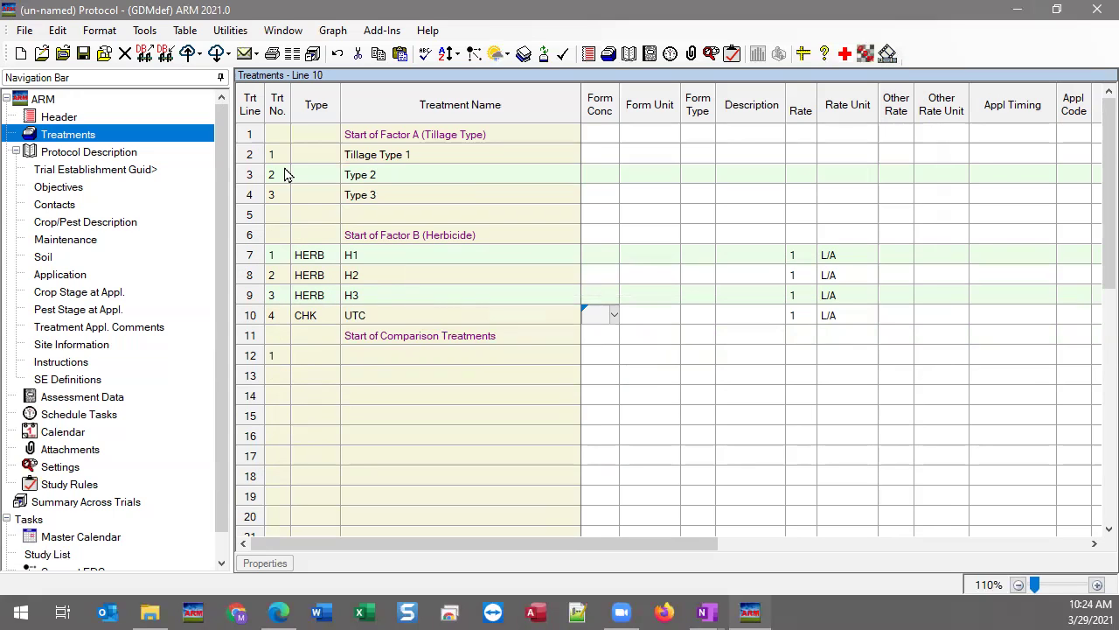
pyautogui.click(440, 315)
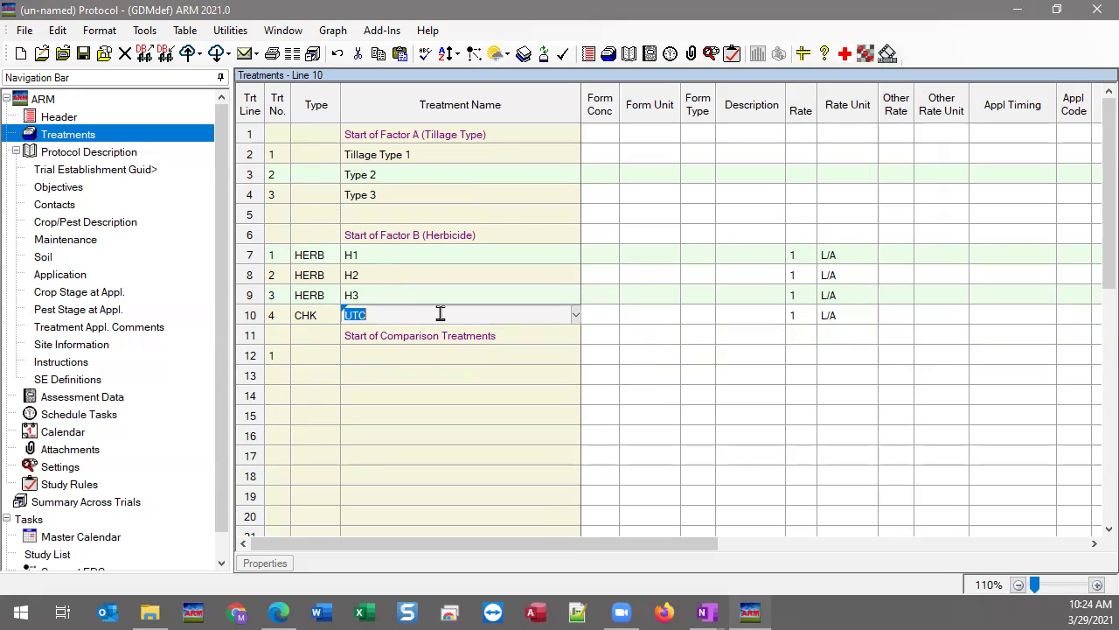
pyautogui.moveTo(380, 256); pyautogui.dragTo(378, 300)
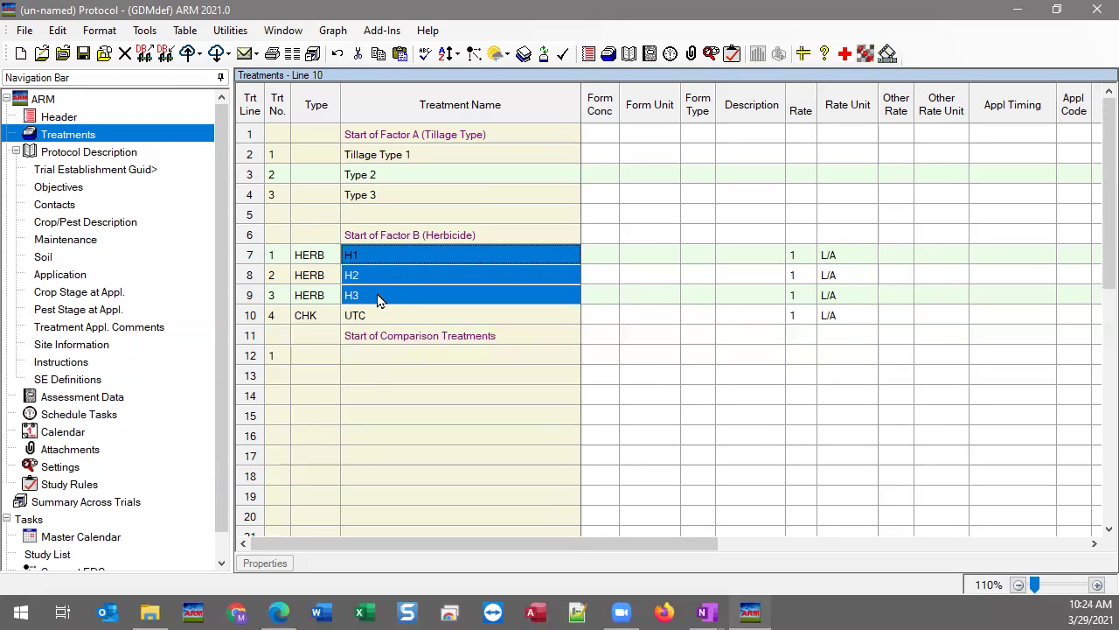
# Clear the rate and rate unit of the UTC check in Factor B
pyautogui.moveTo(385, 322); pyautogui.dragTo(390, 337)
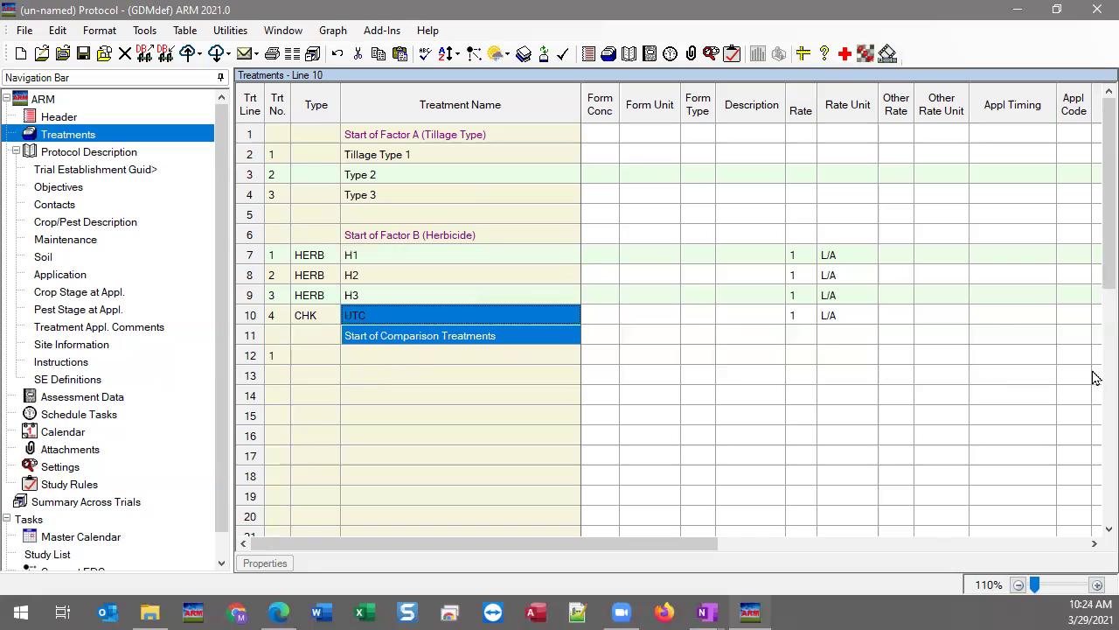
pyautogui.click(804, 317)
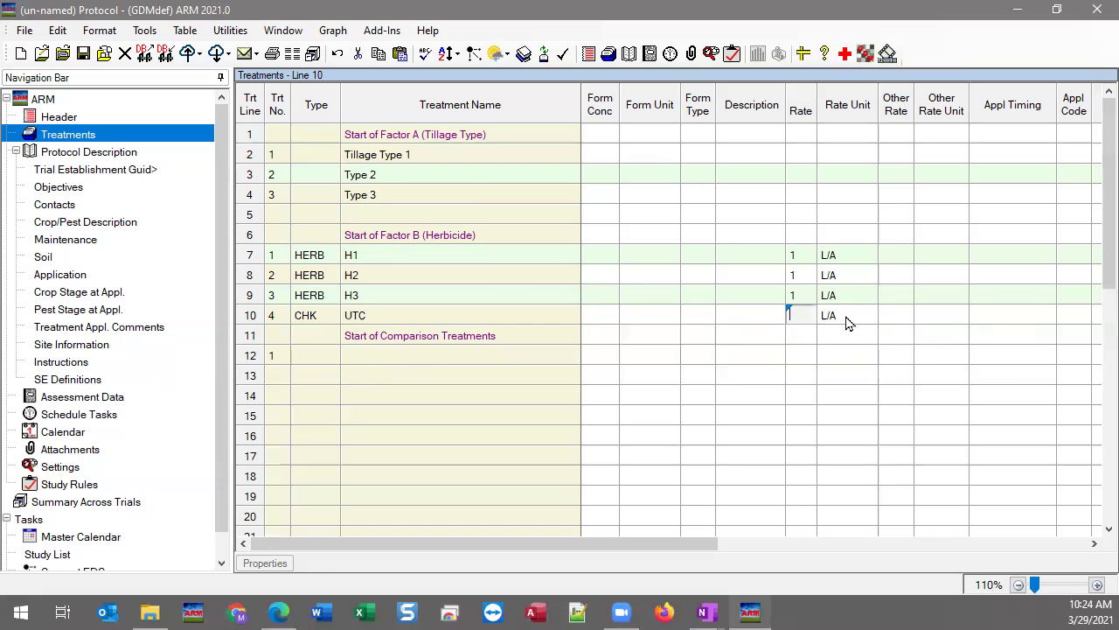
pyautogui.click(843, 318)
pyautogui.press('Delete')
# Name comparison treatment 1 Comp trt
pyautogui.click(416, 353)
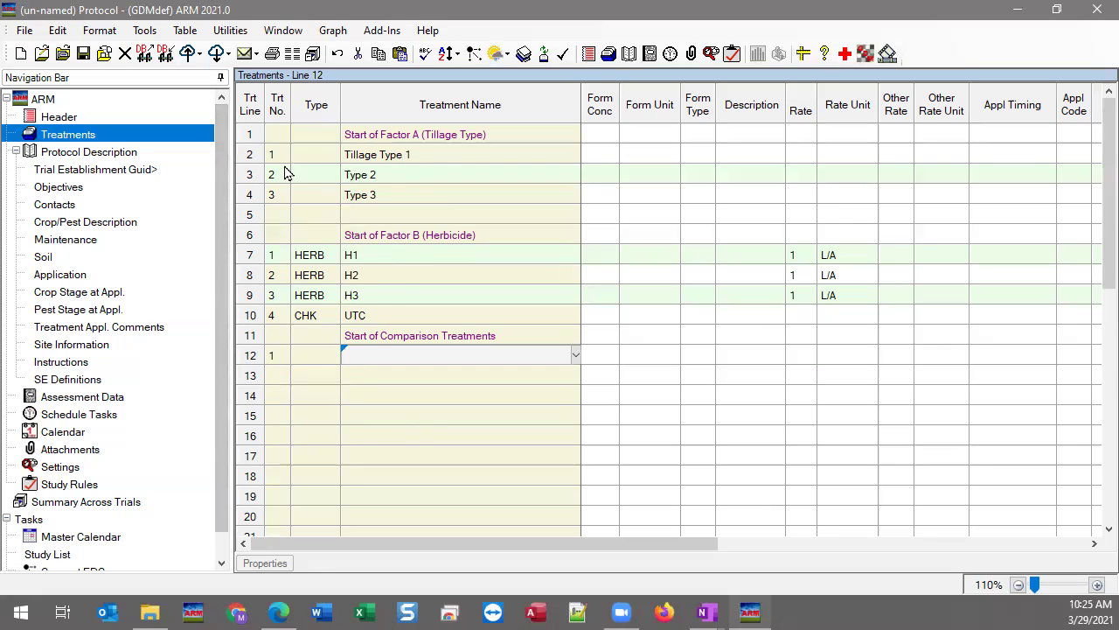
pyautogui.moveTo(285, 160); pyautogui.dragTo(285, 198)
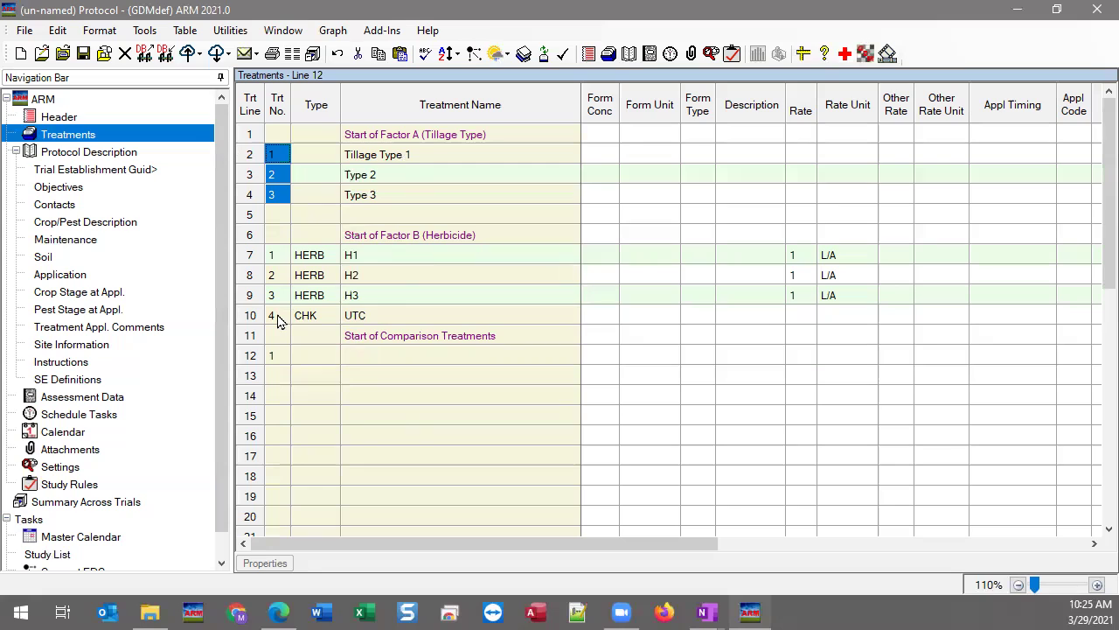
pyautogui.click(407, 358)
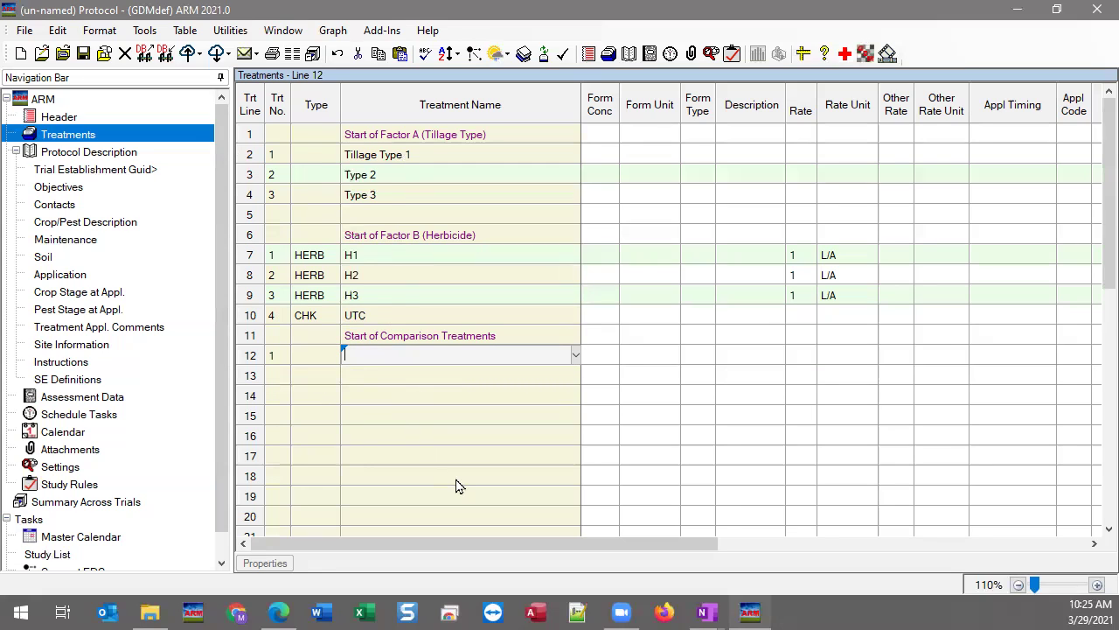
pyautogui.write('Comp trt')
pyautogui.press('Tab')
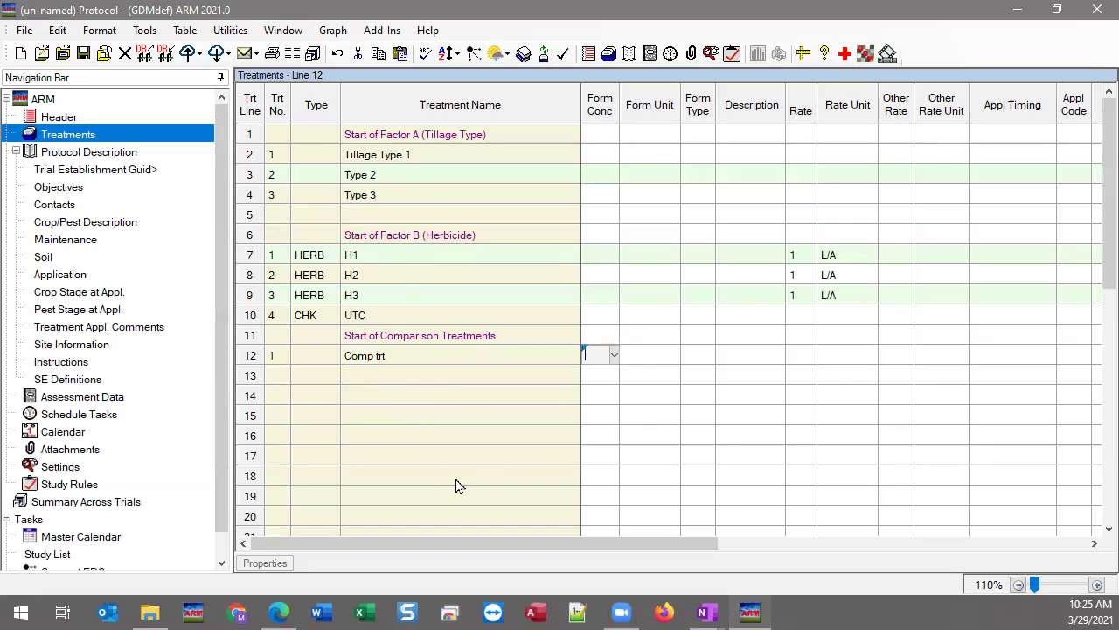
pyautogui.click(471, 412)
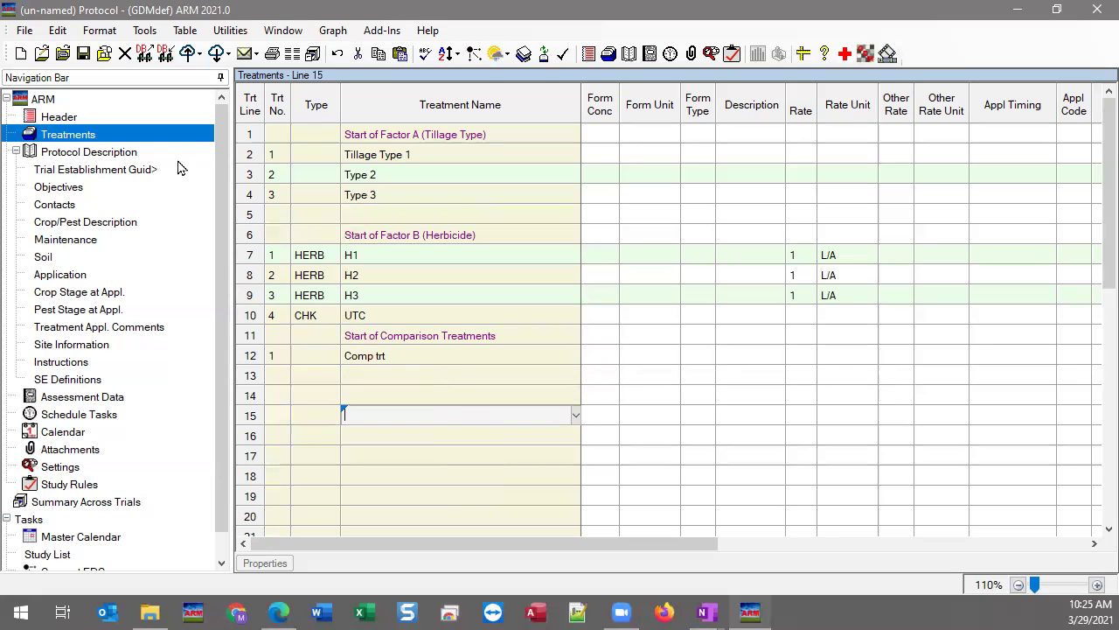
# Look over the Trial Establishment Guidelines in the protocol description and return to the treatments list
pyautogui.click(71, 123)
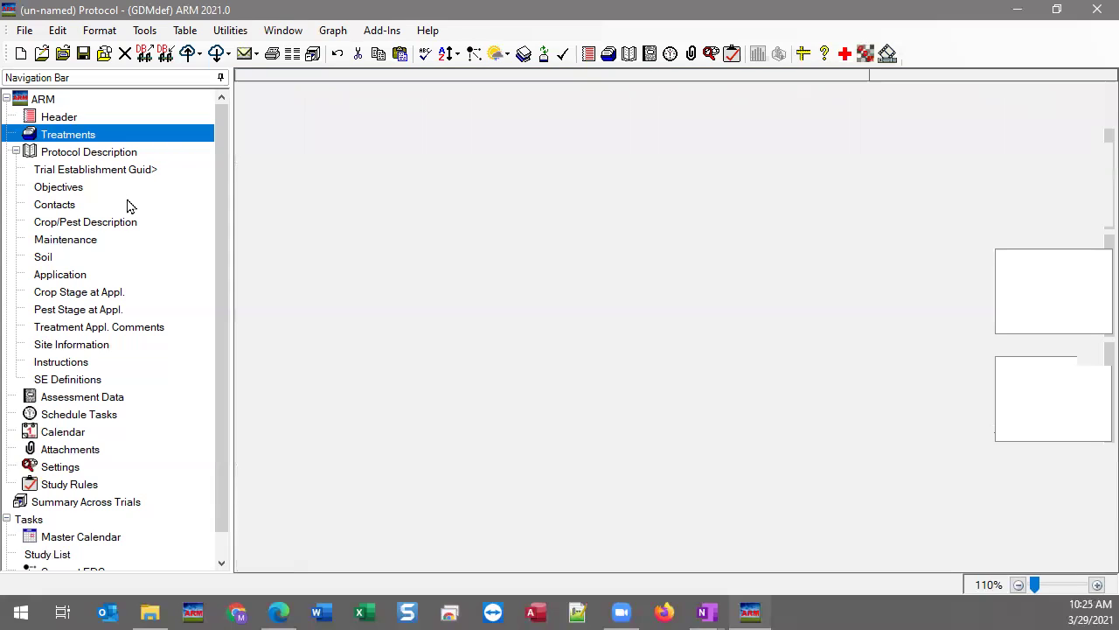
pyautogui.click(61, 173)
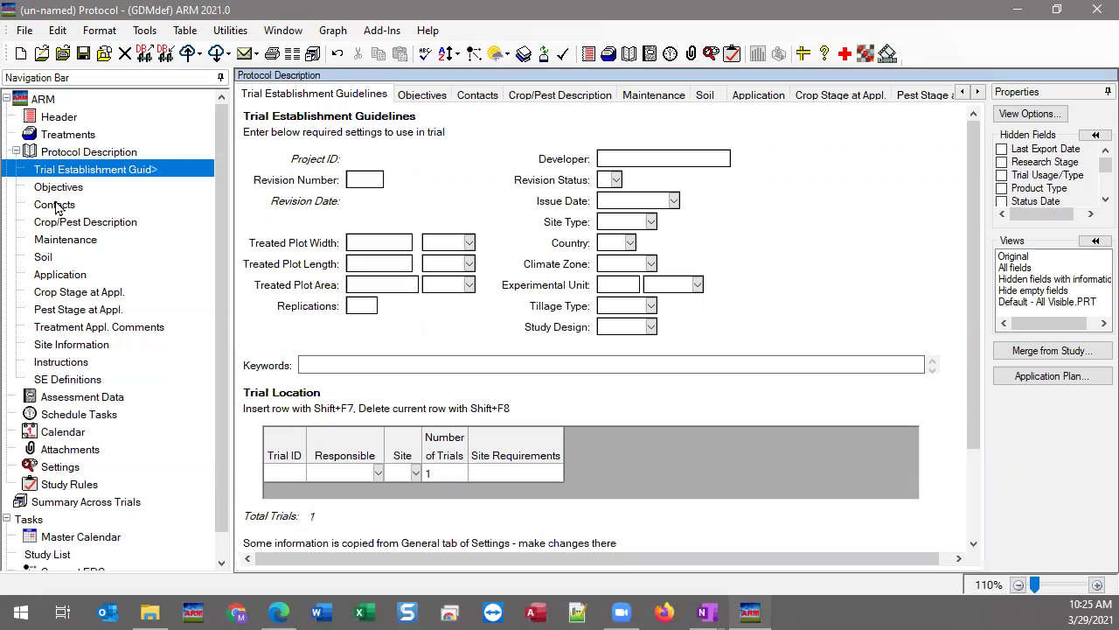
pyautogui.click(76, 140)
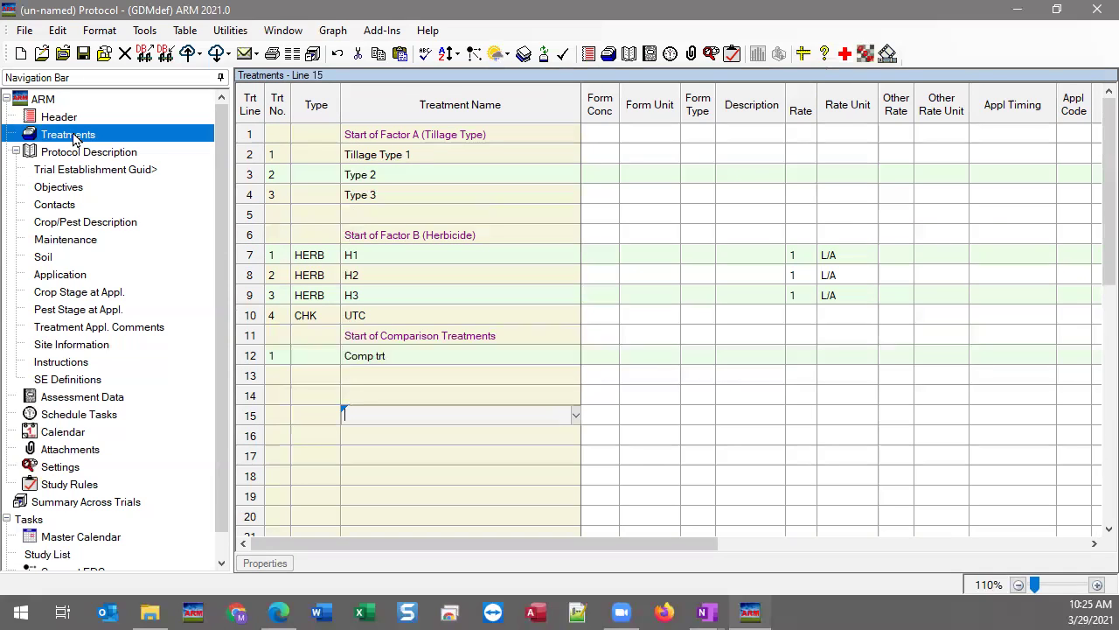
# Insert treatment separators to put blank lines between the treatments
pyautogui.click(491, 301)
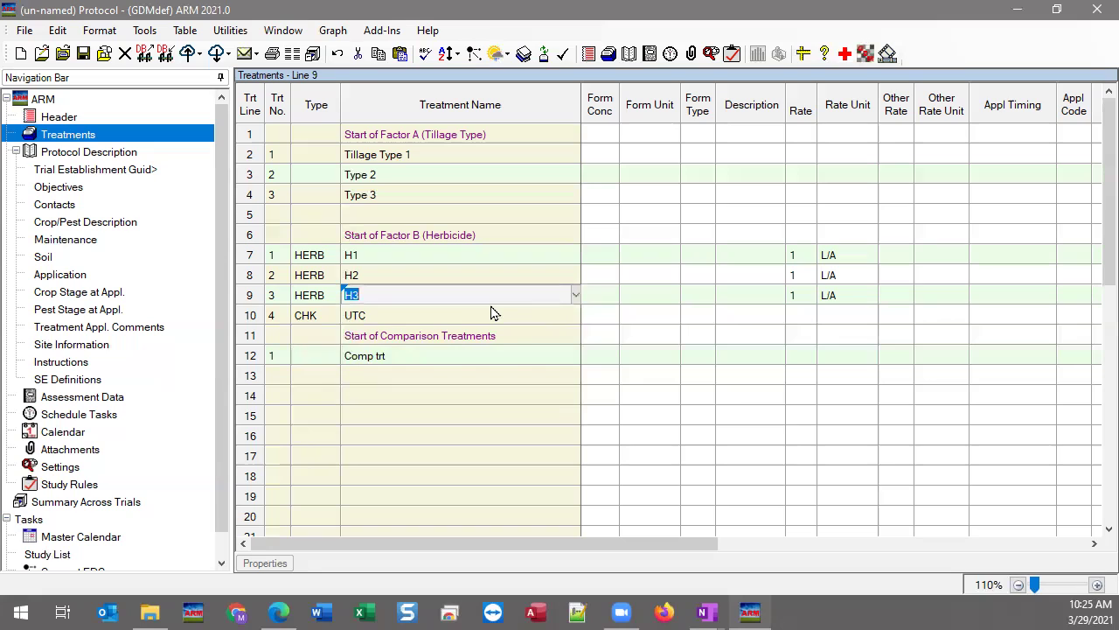
pyautogui.moveTo(424, 254); pyautogui.dragTo(421, 316)
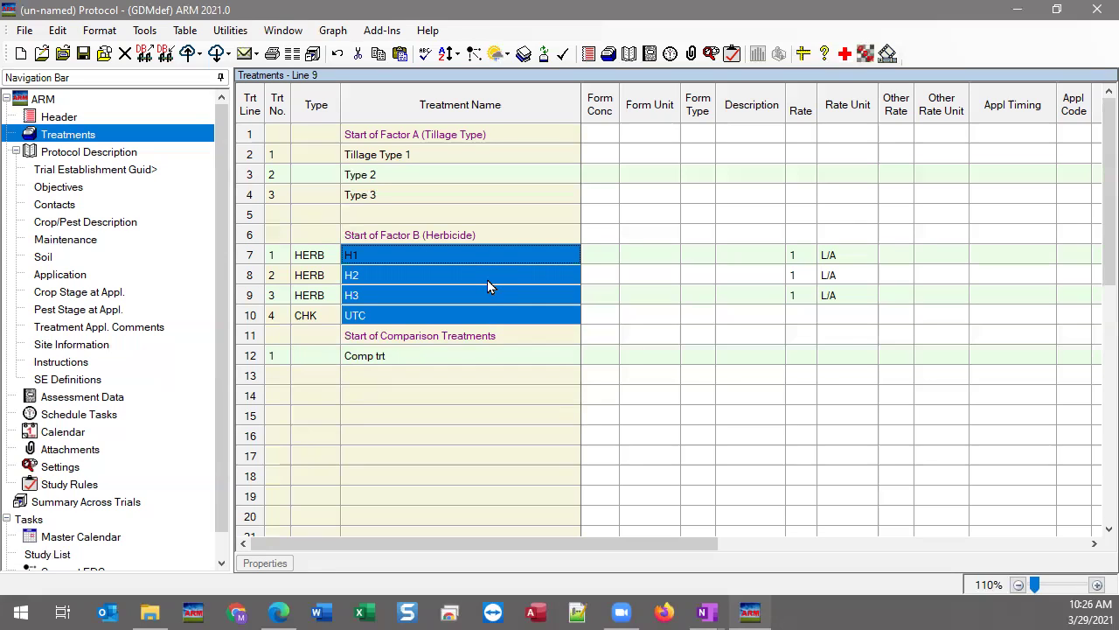
pyautogui.click(452, 292)
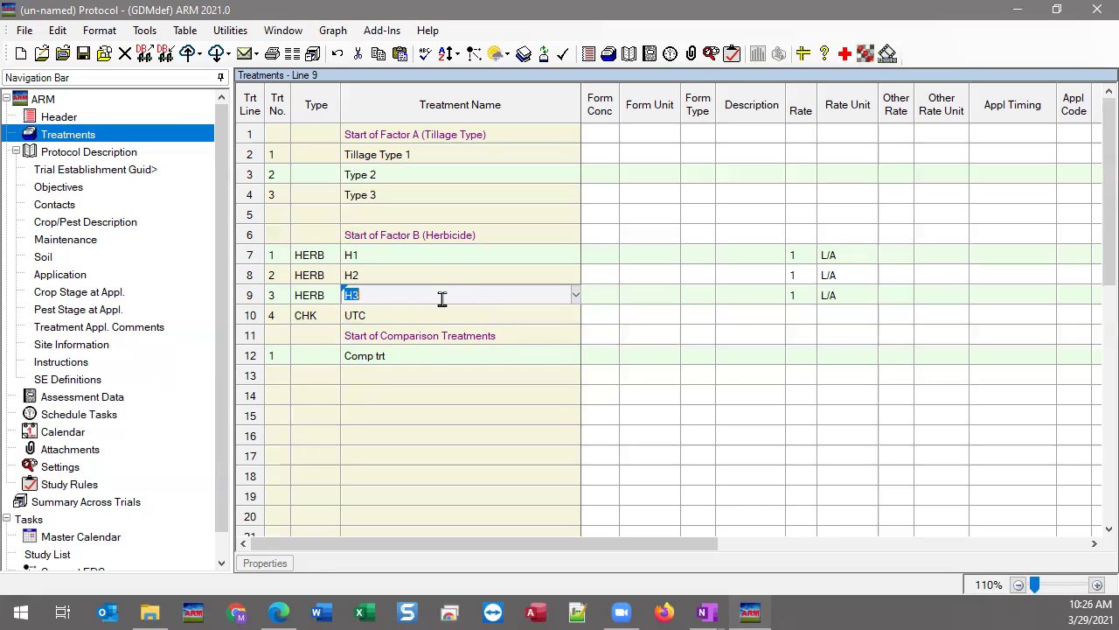
pyautogui.click(441, 315)
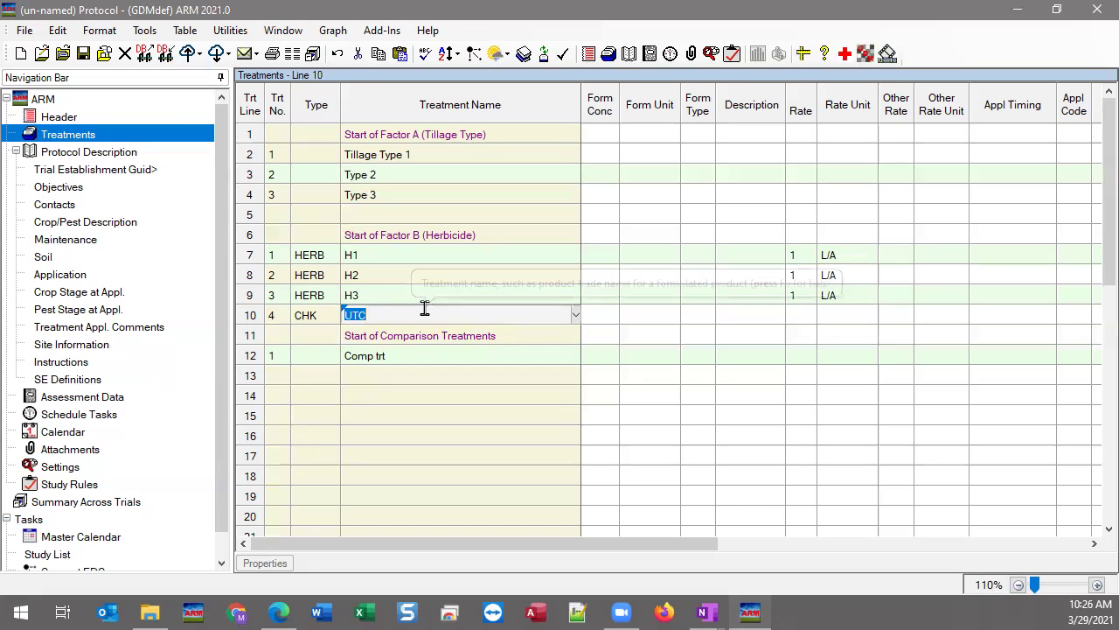
pyautogui.rightClick(420, 314)
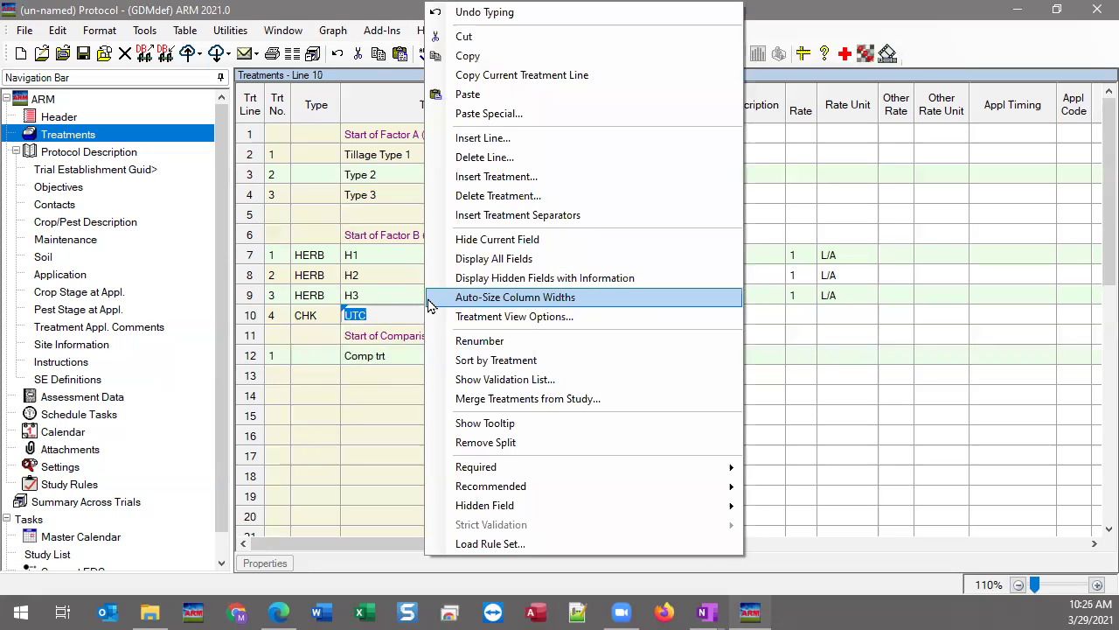
pyautogui.click(508, 223)
# Add a second line to Factor B treatment 1 under H1 with type ADJ (Adjuvant)
pyautogui.click(284, 317)
pyautogui.write('1')
pyautogui.click(328, 319)
pyautogui.click(287, 322)
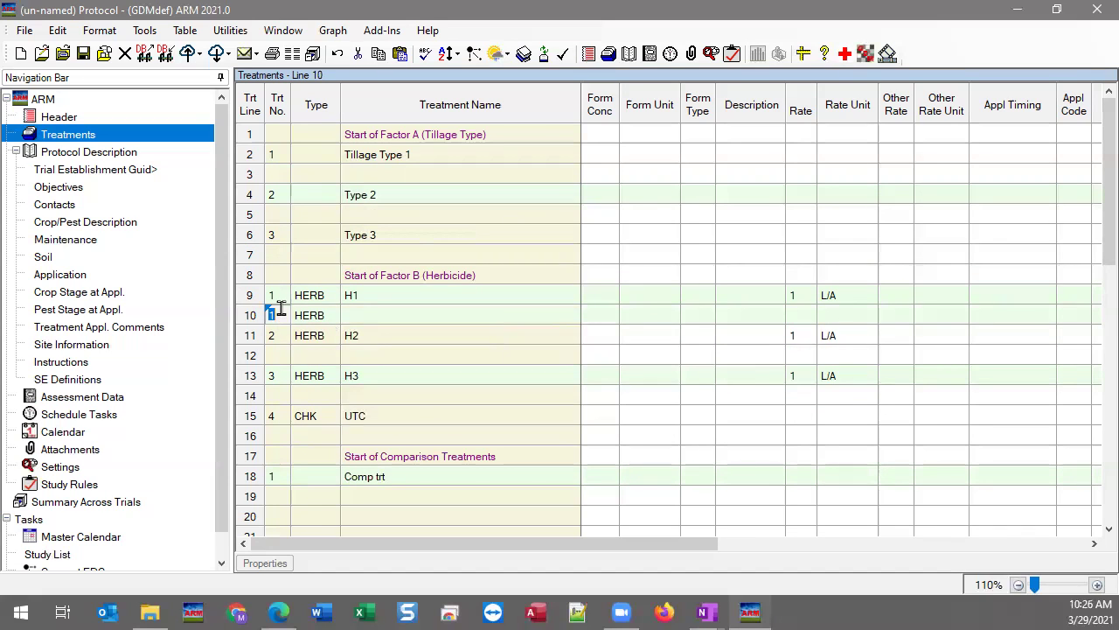
pyautogui.click(345, 318)
pyautogui.click(311, 315)
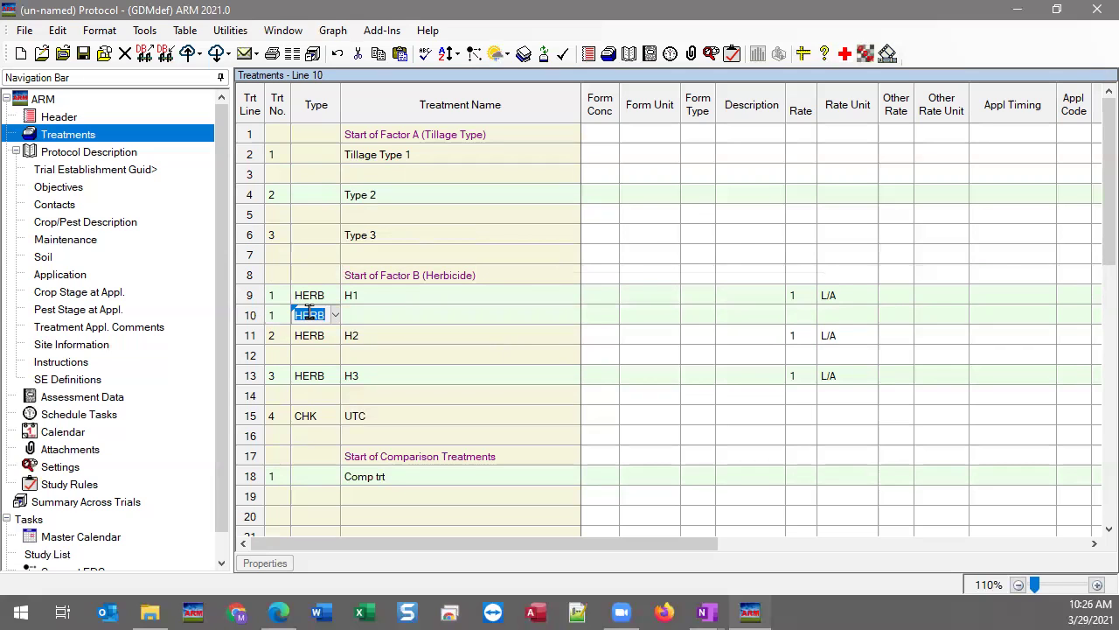
pyautogui.press('F5')
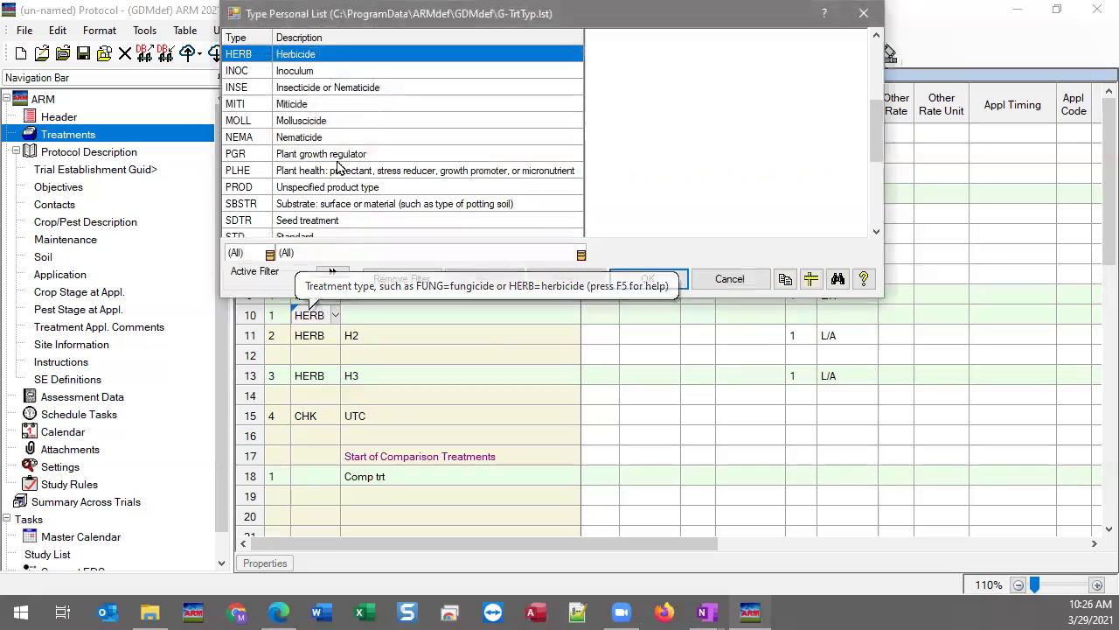
pyautogui.press('Home')
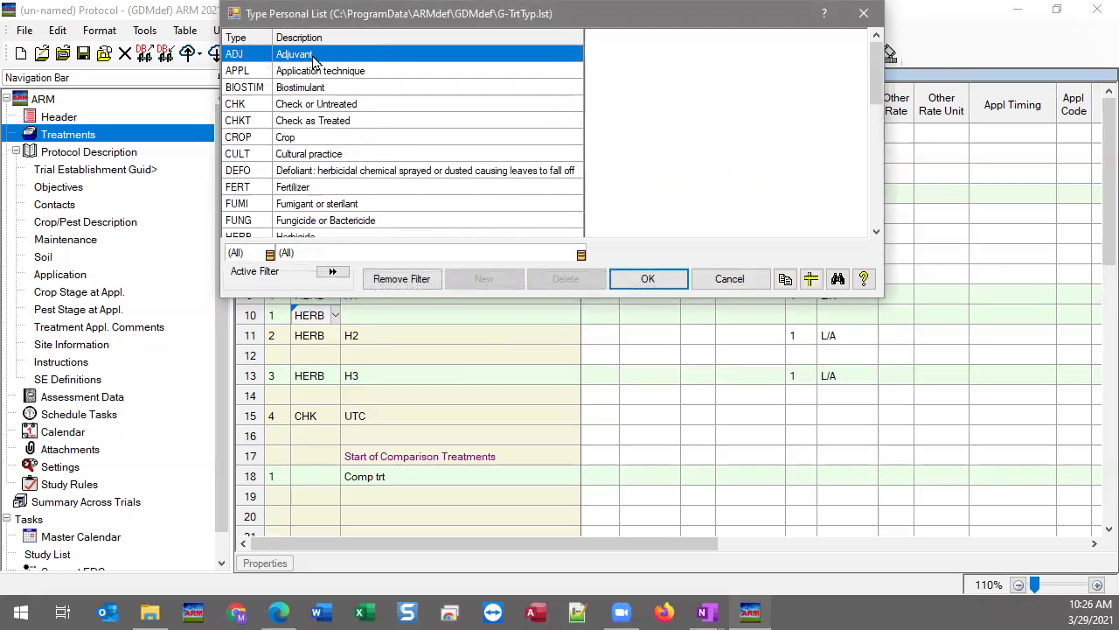
pyautogui.doubleClick(315, 56)
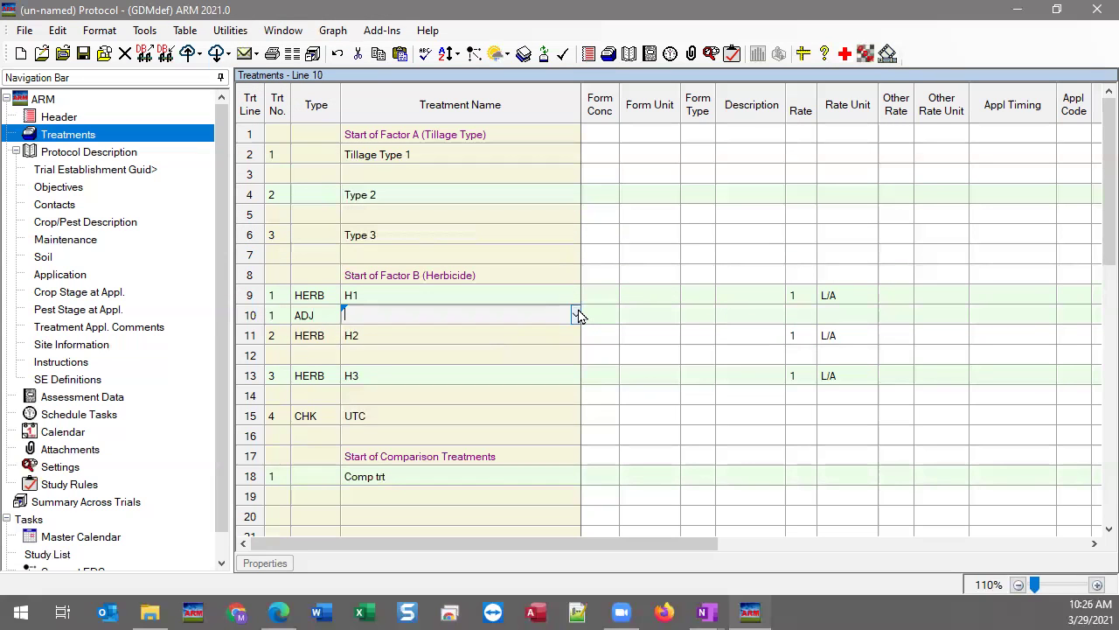
# Choose NIS from the adjuvant list as the treatment name of the ADJ line under H1
pyautogui.press('F5')
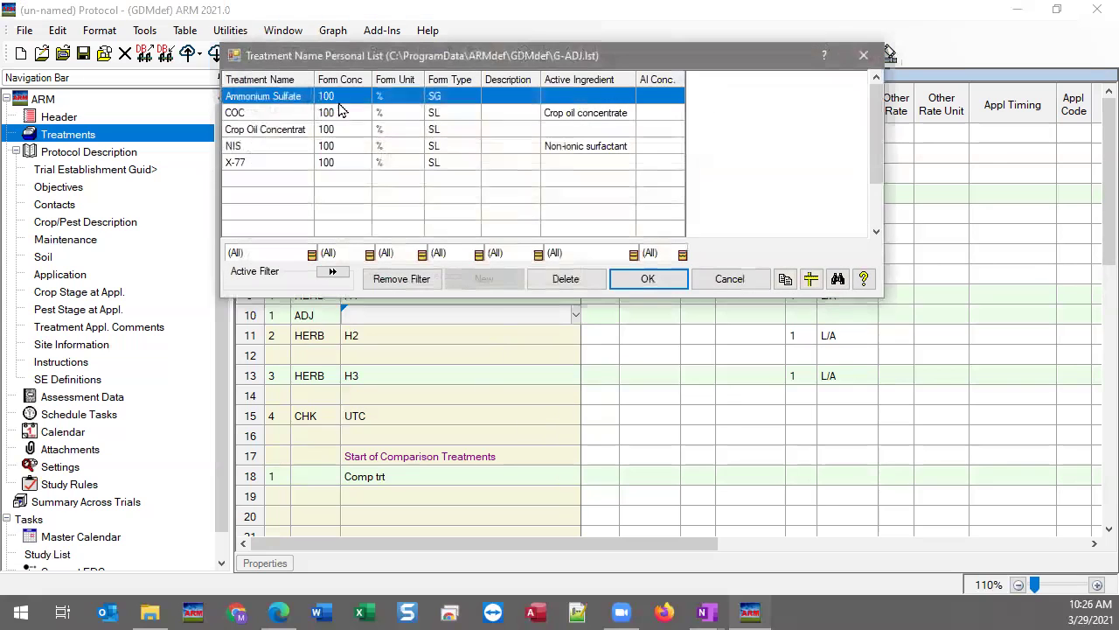
pyautogui.click(276, 149)
pyautogui.doubleClick(277, 149)
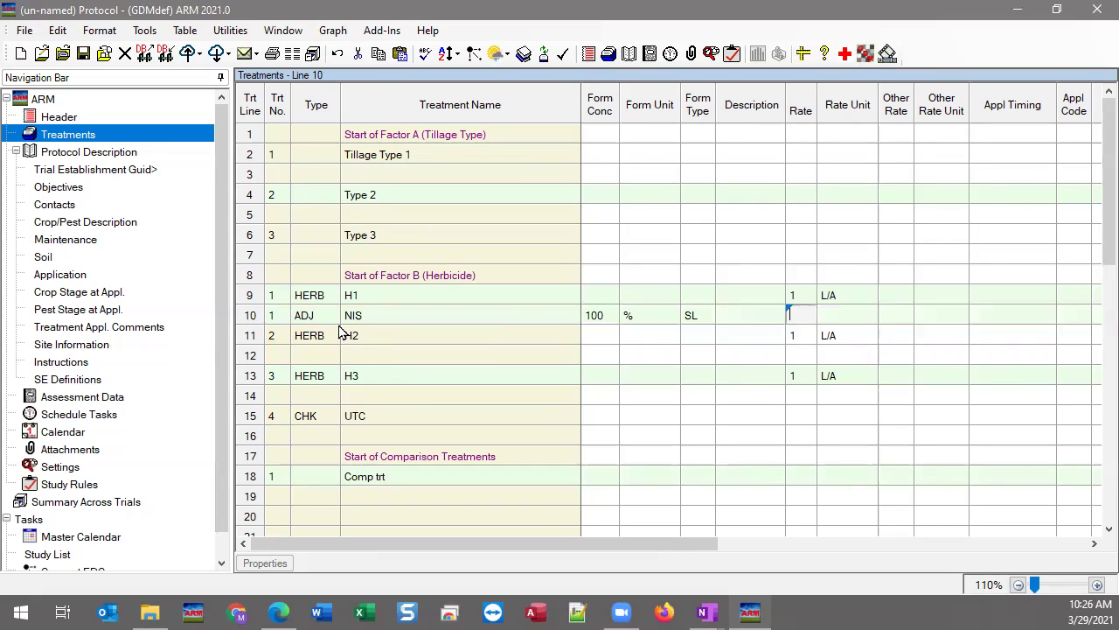
pyautogui.click(432, 315)
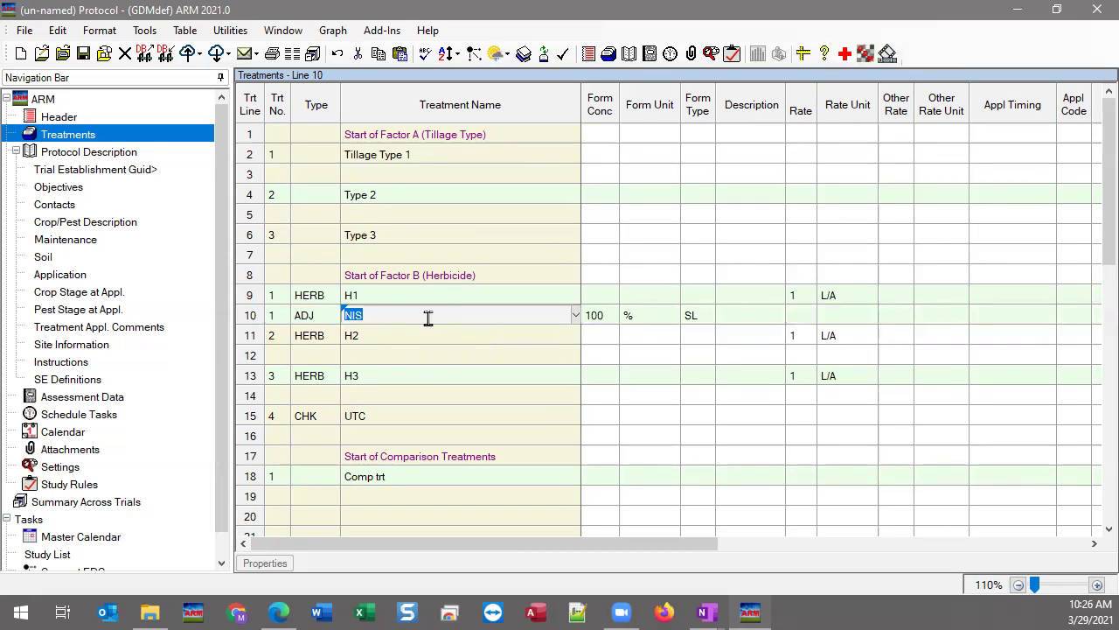
# Copy the NIS adjuvant line to the blank line under H2 and set its treatment number to 2
pyautogui.click(257, 317)
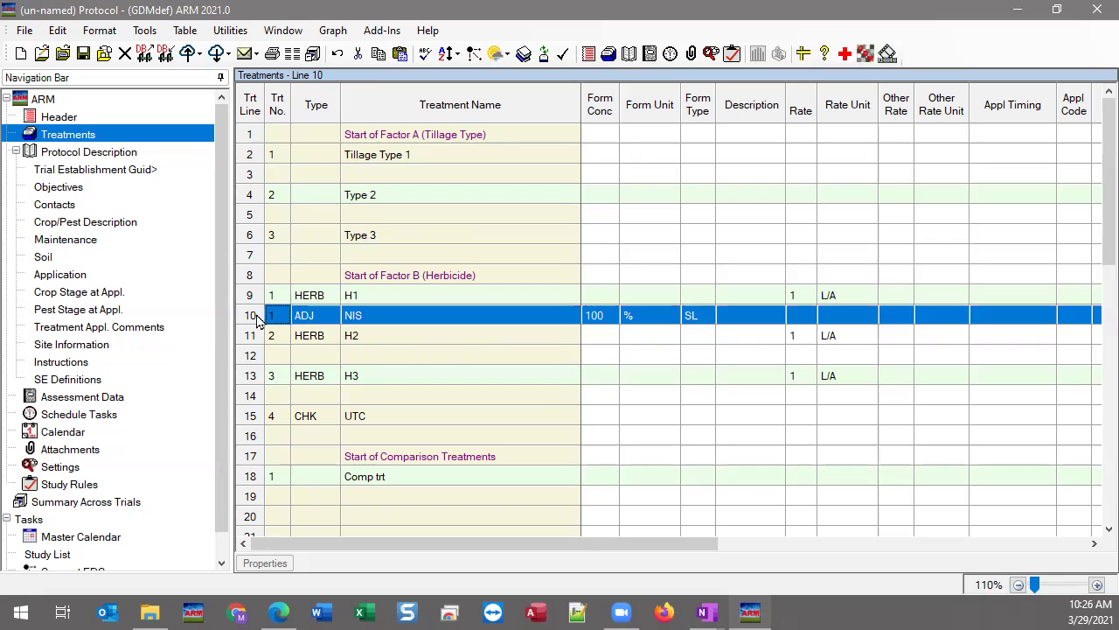
pyautogui.rightClick(257, 317)
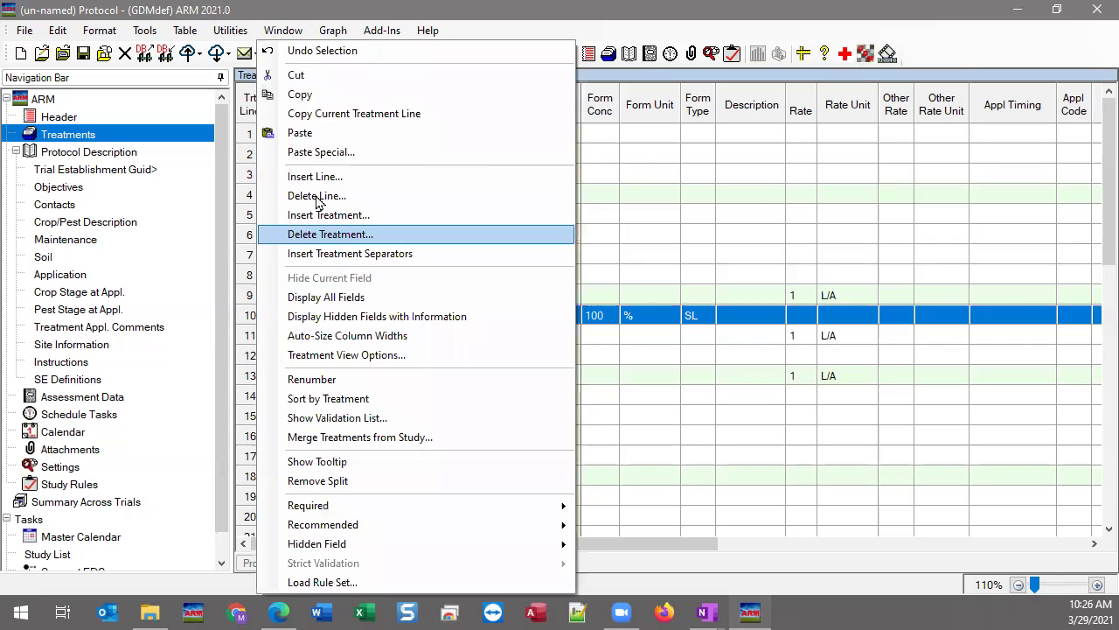
pyautogui.click(337, 94)
pyautogui.click(275, 352)
pyautogui.rightClick(274, 351)
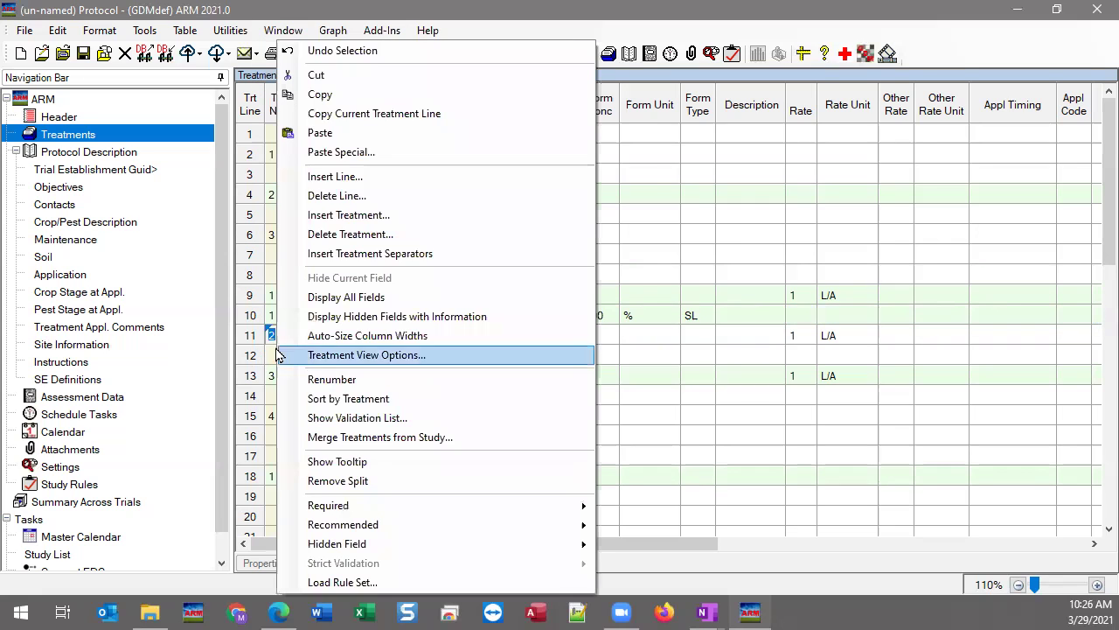
pyautogui.press('Escape')
pyautogui.rightClick(275, 352)
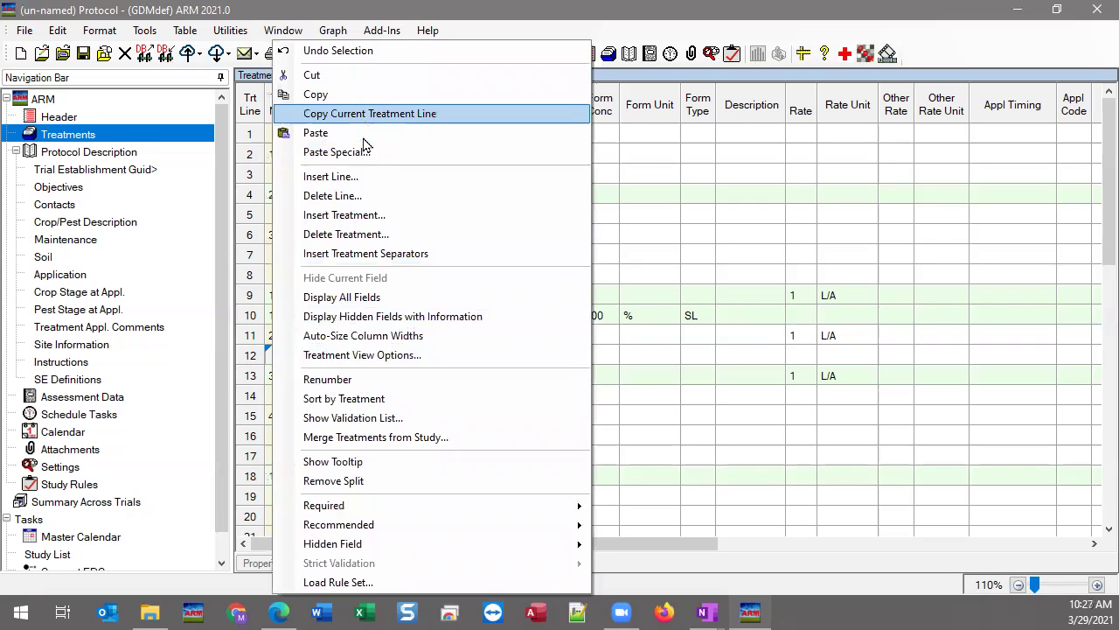
pyautogui.click(316, 132)
pyautogui.write('2')
# Paste the NIS adjuvant line under H3 and set its treatment number to 3
pyautogui.click(273, 415)
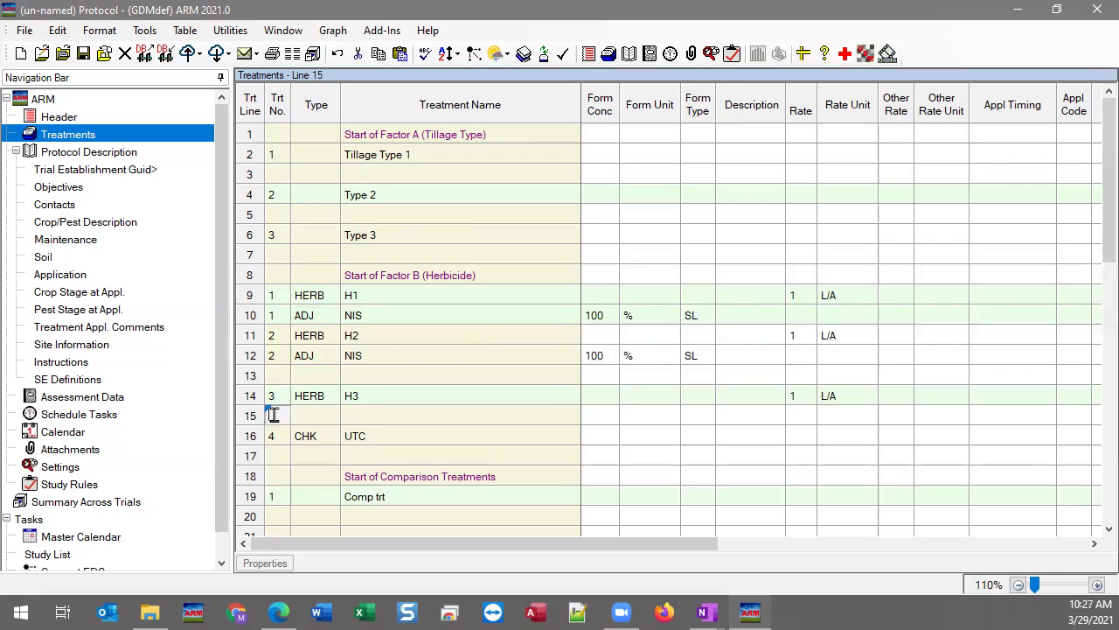
pyautogui.rightClick(272, 416)
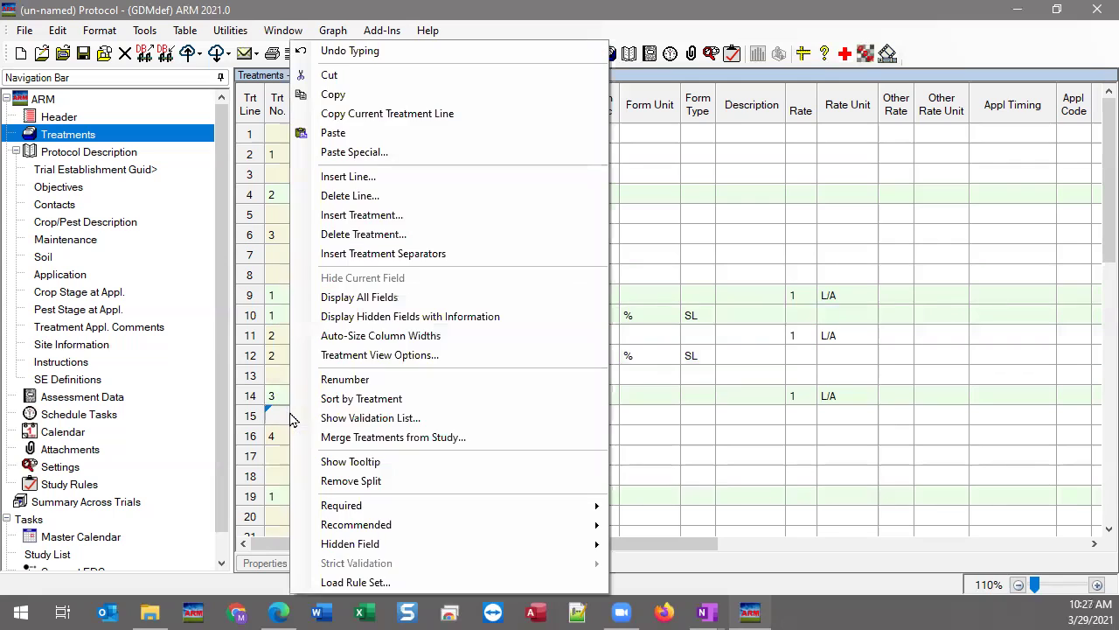
pyautogui.click(402, 140)
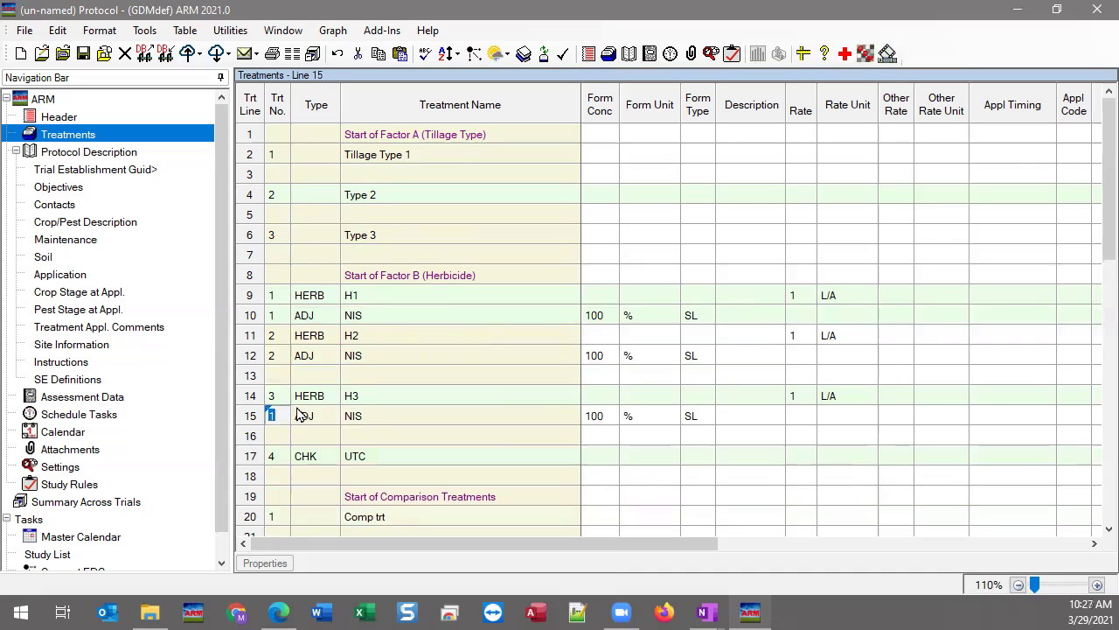
pyautogui.click(277, 455)
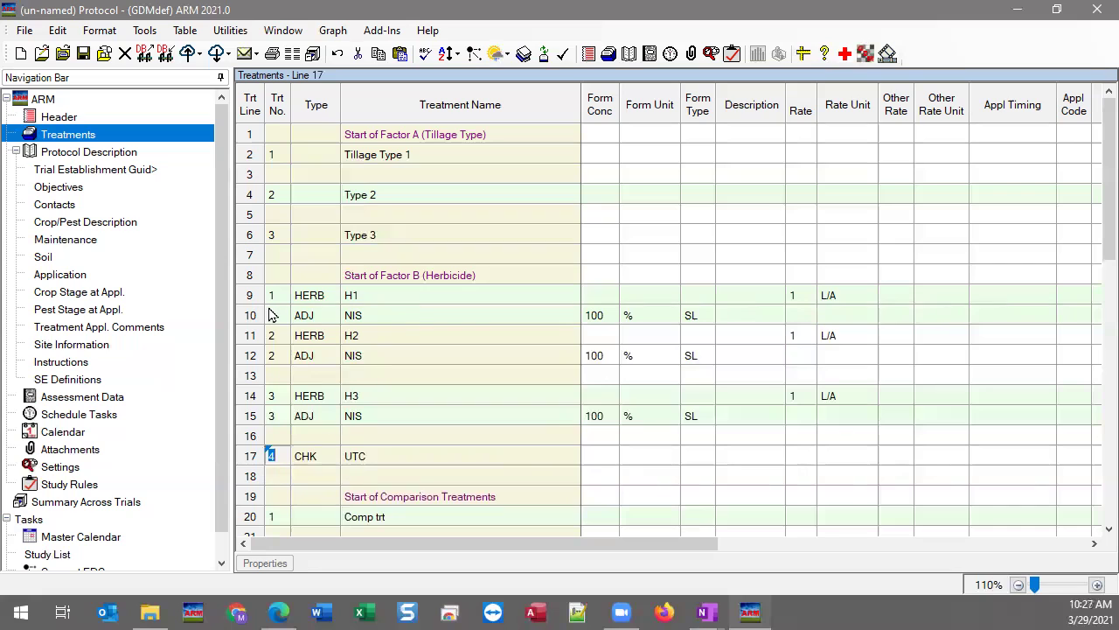
# Look at the Assessment Data columns of the protocol and return to the treatments list
pyautogui.click(276, 479)
pyautogui.click(405, 336)
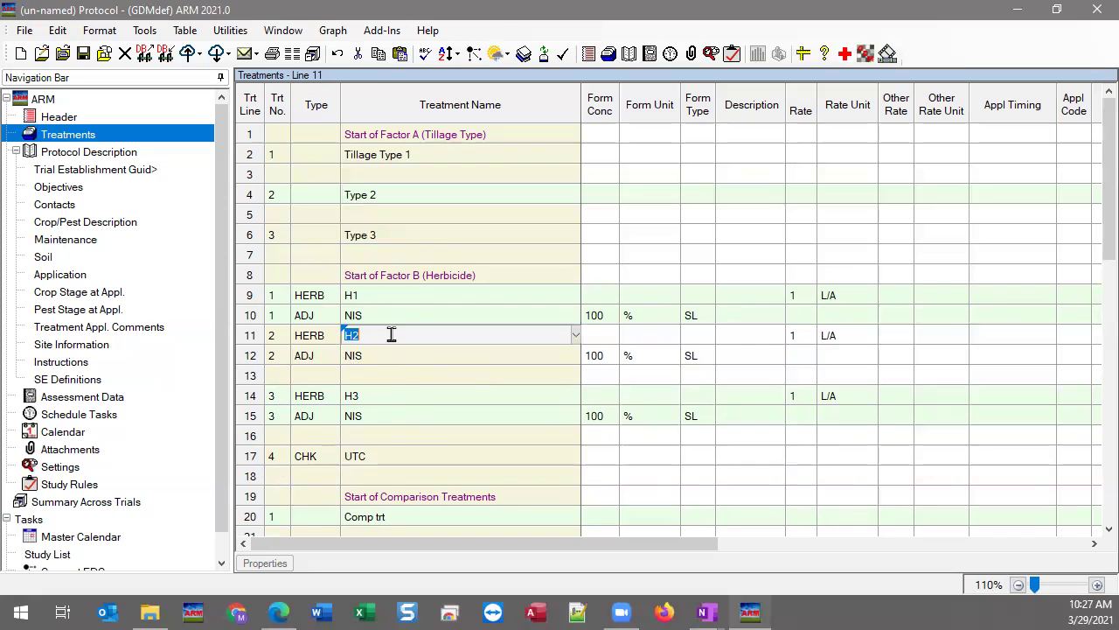
pyautogui.rightClick(392, 335)
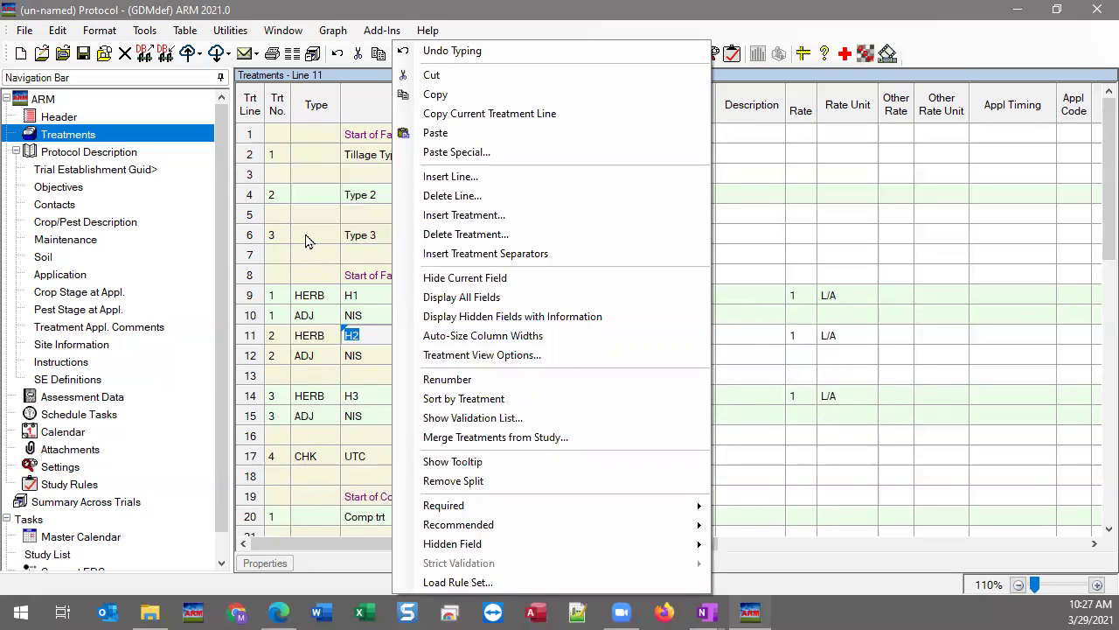
pyautogui.click(85, 404)
pyautogui.click(87, 403)
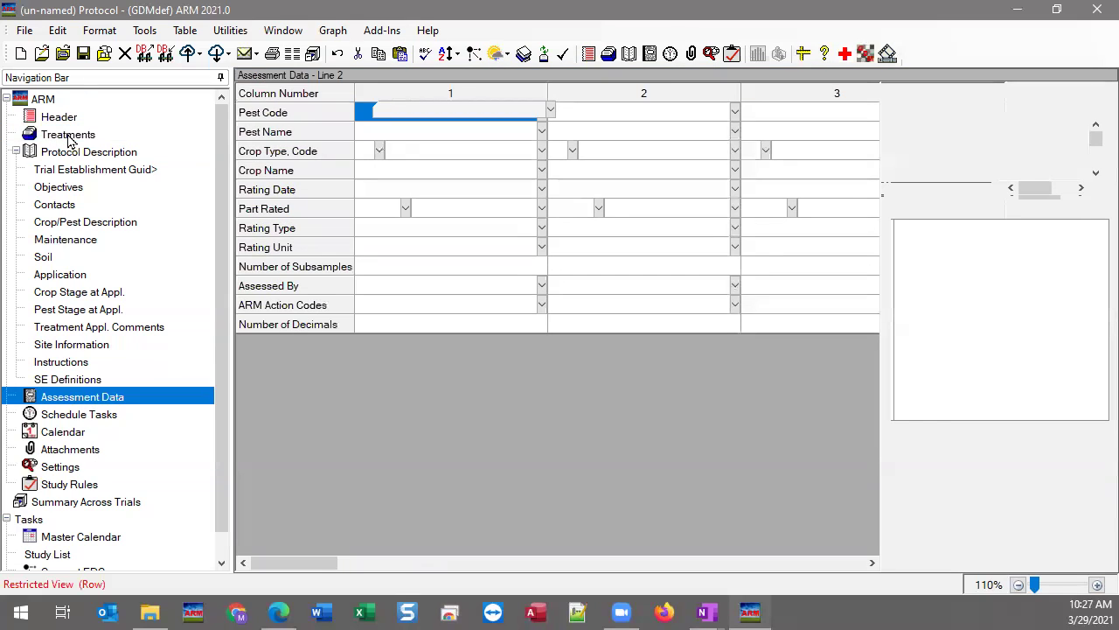
pyautogui.click(70, 137)
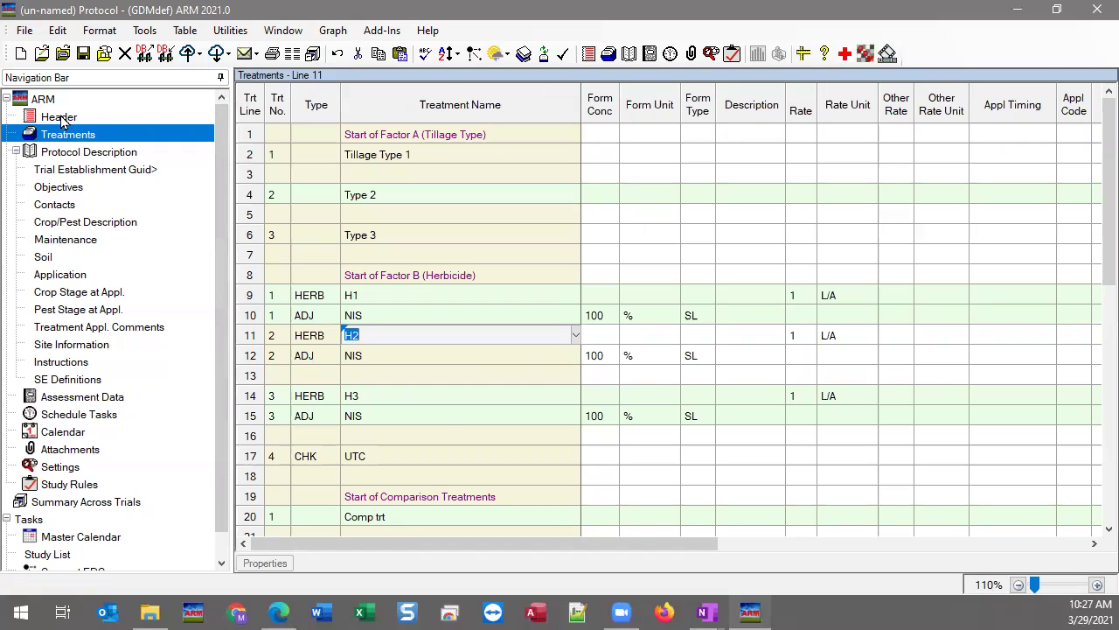
# Delete the blank line above the H3 herbicide line and the blank line above the UTC check
pyautogui.click(60, 119)
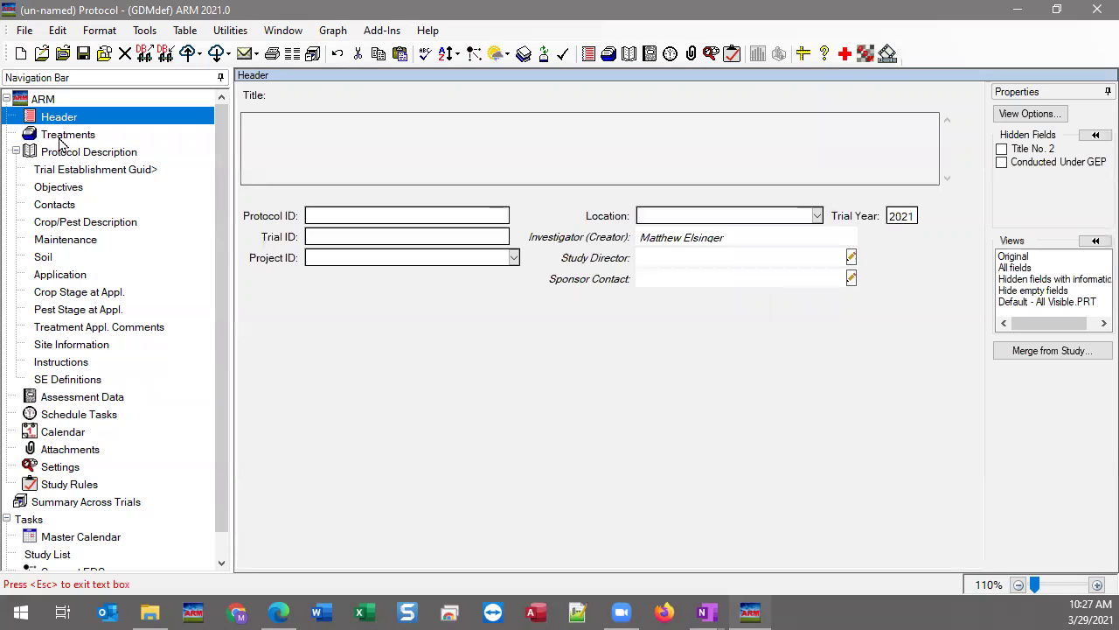
pyautogui.click(61, 136)
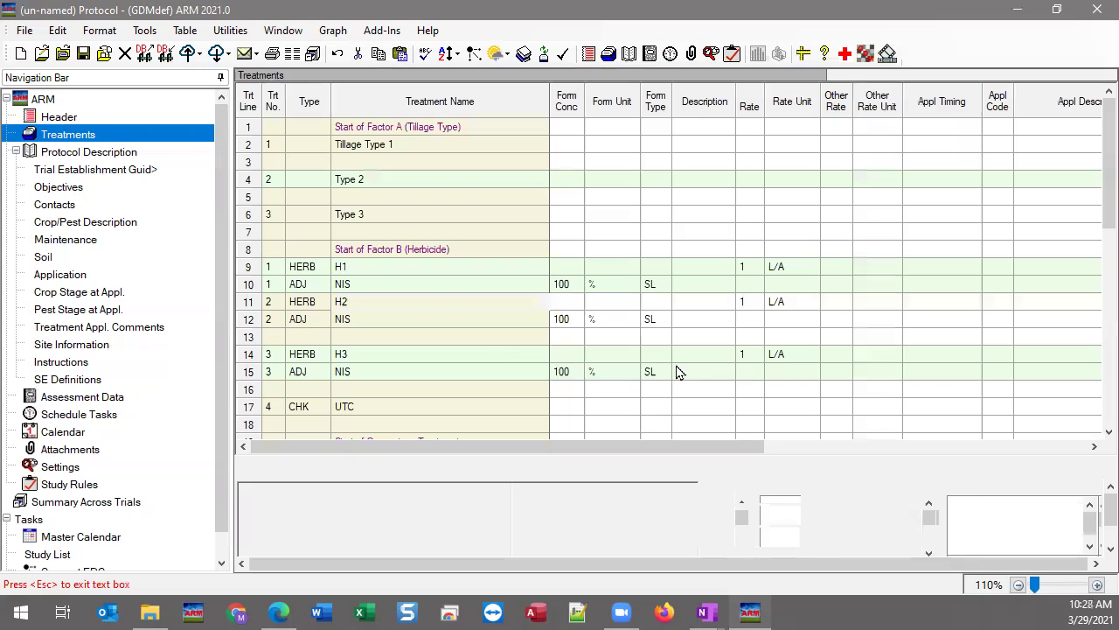
pyautogui.click(269, 374)
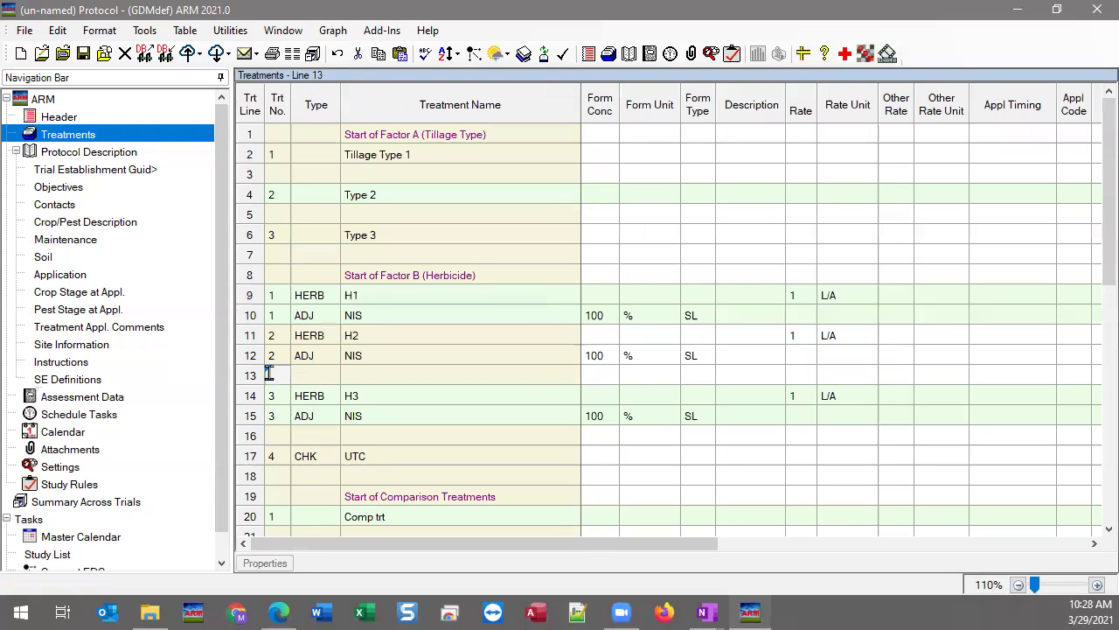
pyautogui.rightClick(269, 374)
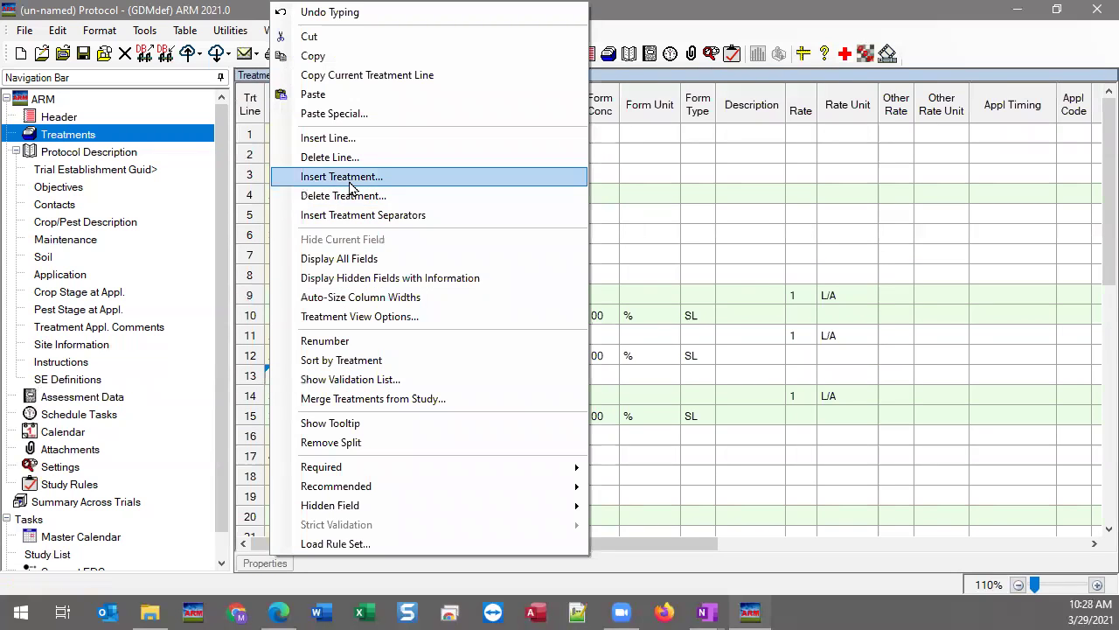
pyautogui.click(341, 158)
pyautogui.click(482, 335)
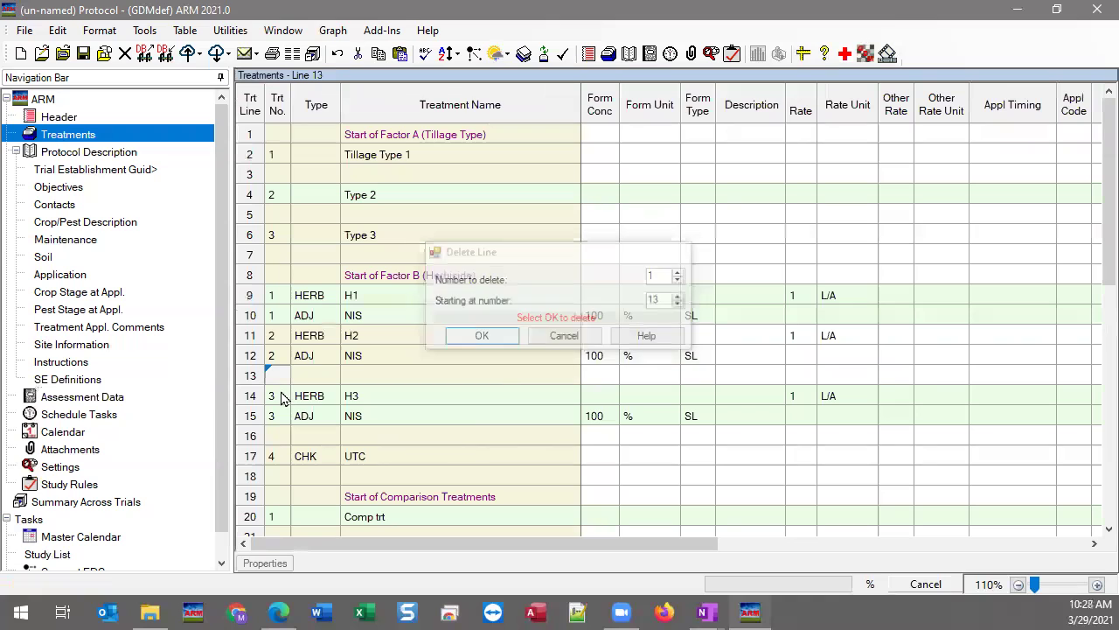
pyautogui.rightClick(278, 418)
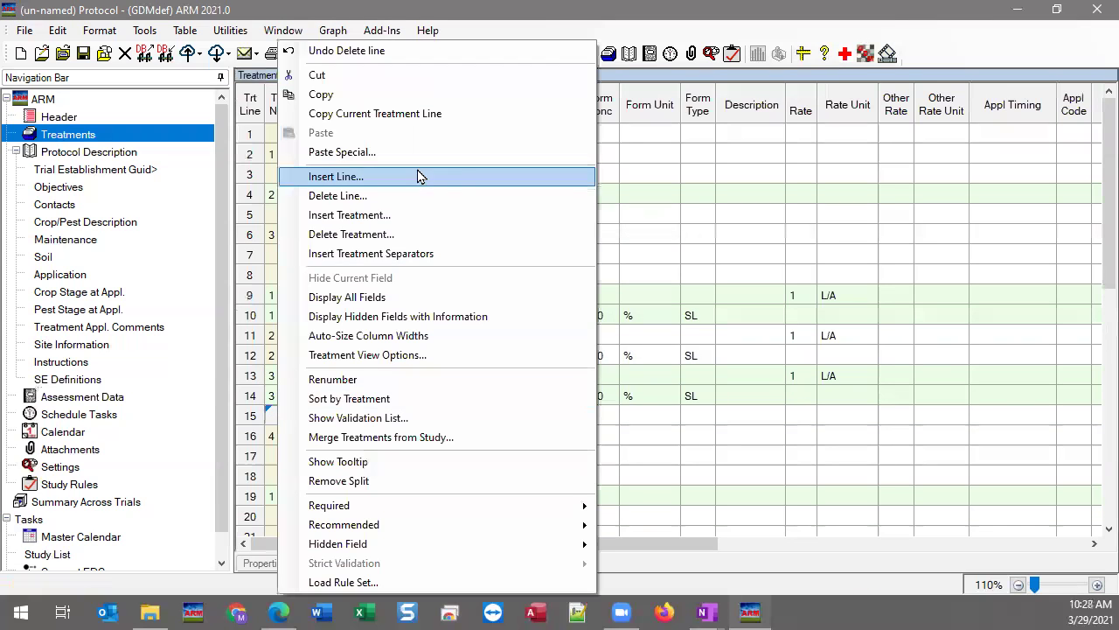
pyautogui.click(382, 196)
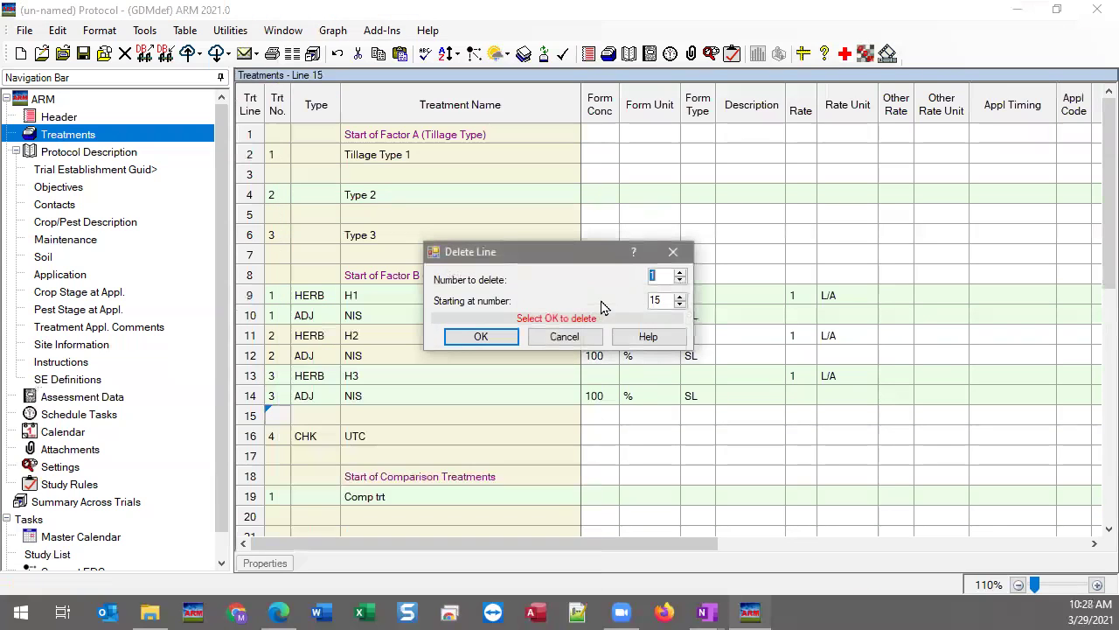
pyautogui.click(480, 338)
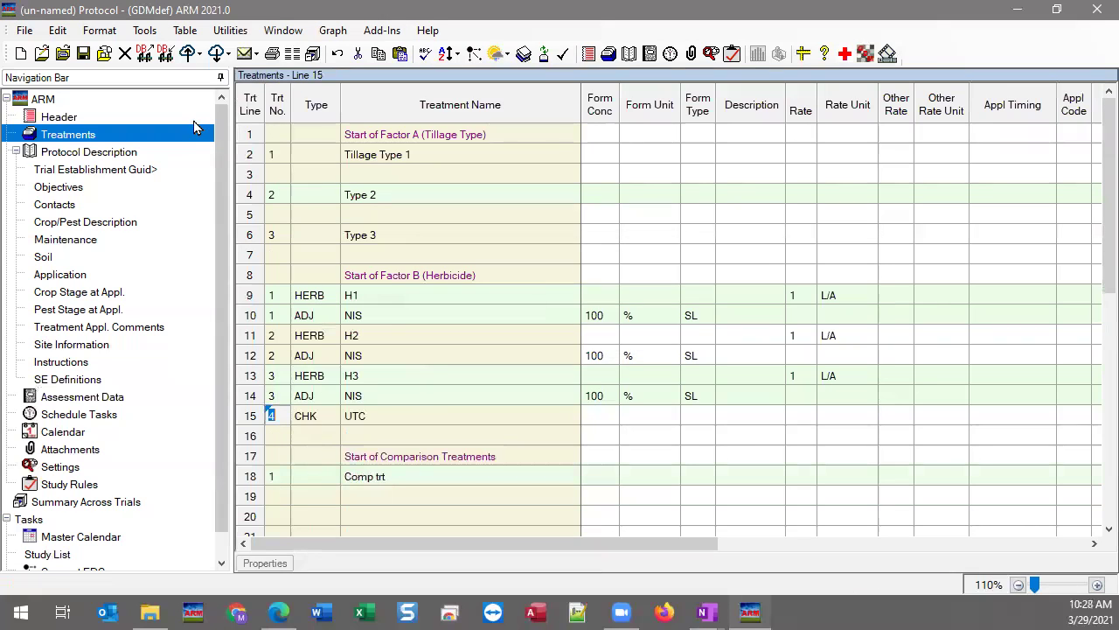
# Review the treatment numbers within Factor A, Factor B and the comparison treatments
pyautogui.click(286, 157)
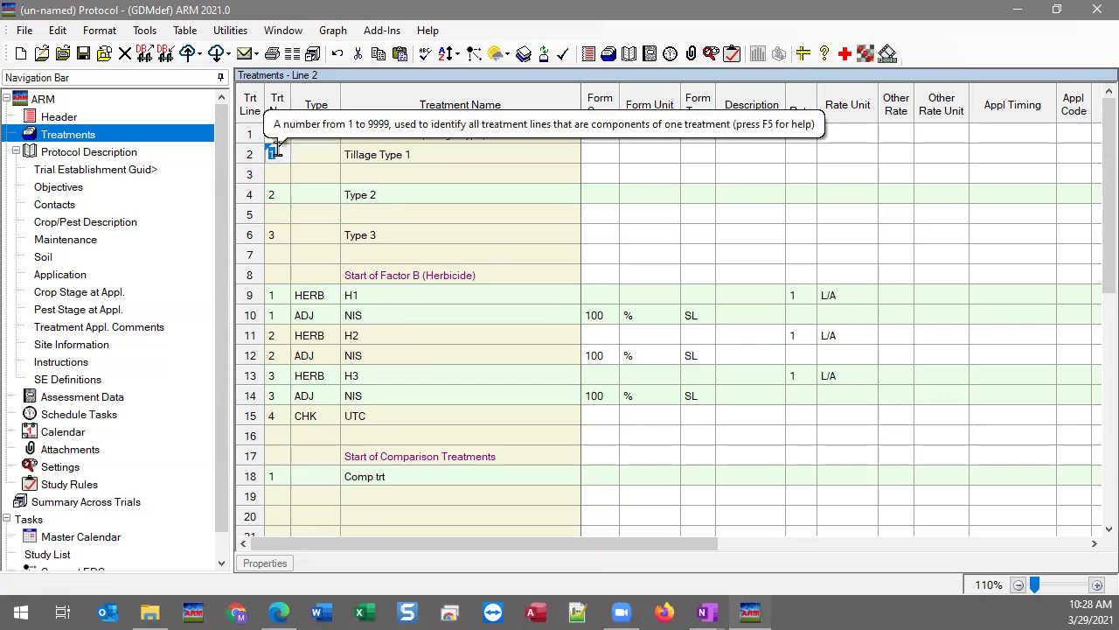
pyautogui.click(271, 299)
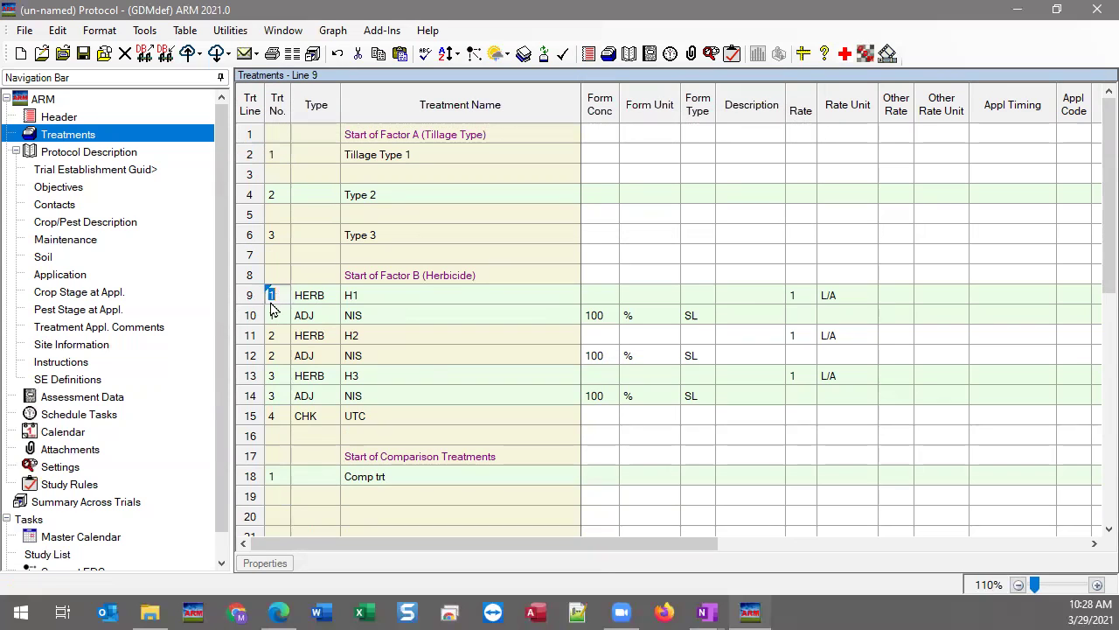
pyautogui.click(293, 476)
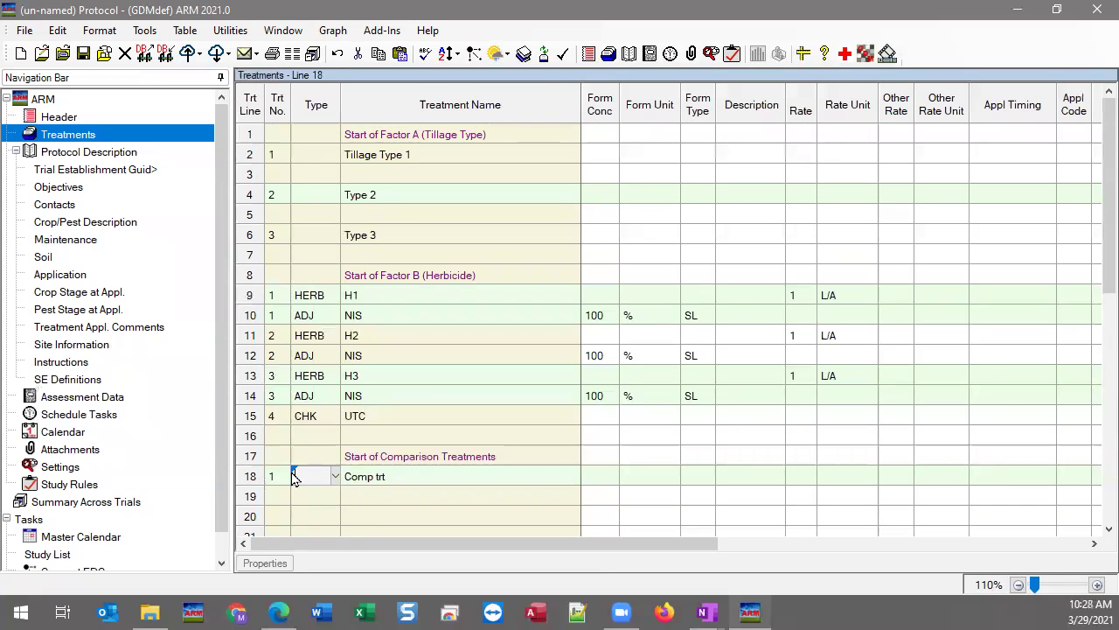
pyautogui.click(286, 475)
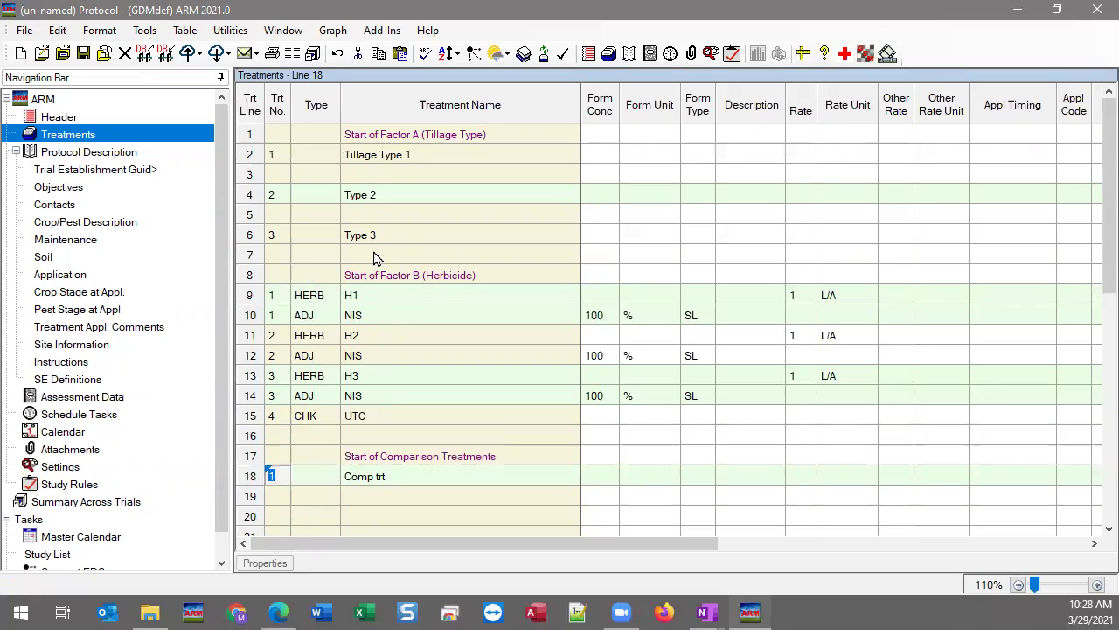
pyautogui.click(278, 156)
pyautogui.click(406, 137)
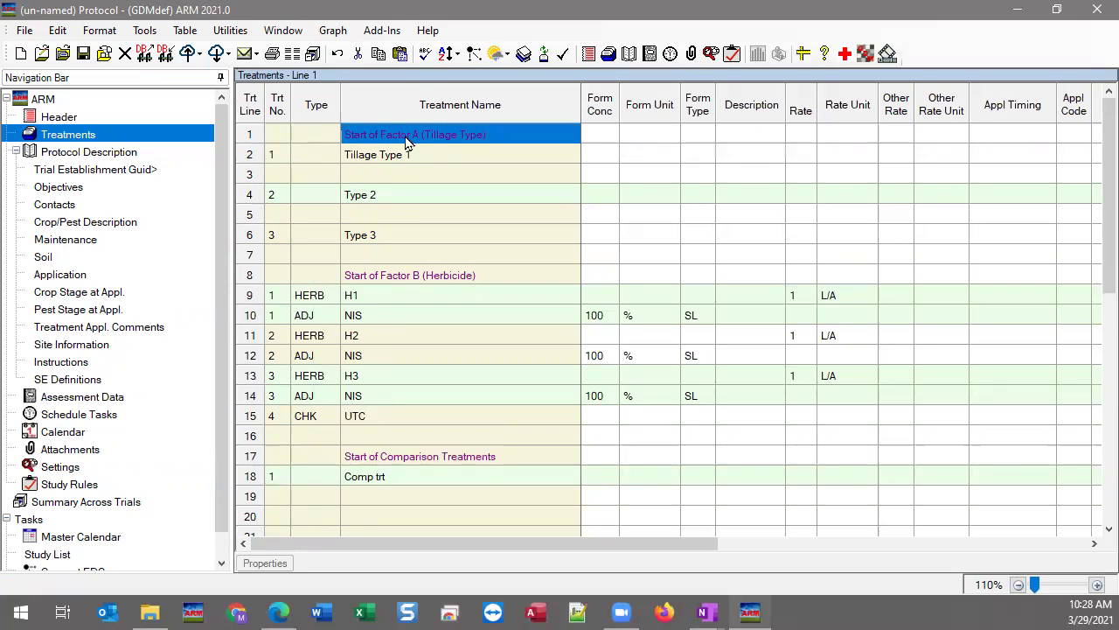
pyautogui.click(280, 157)
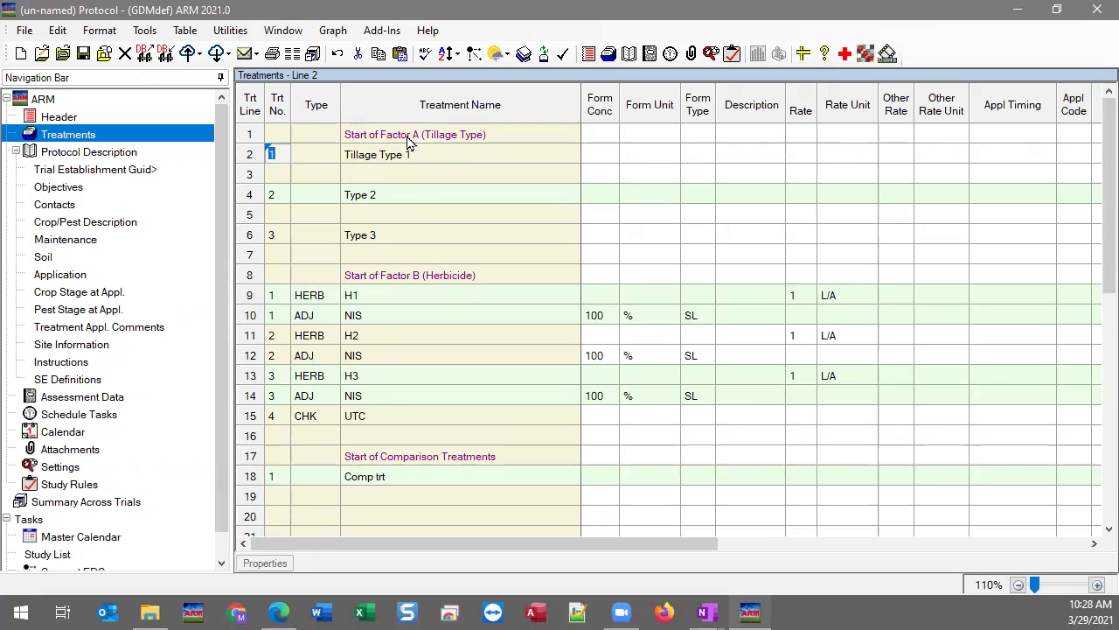
pyautogui.click(284, 197)
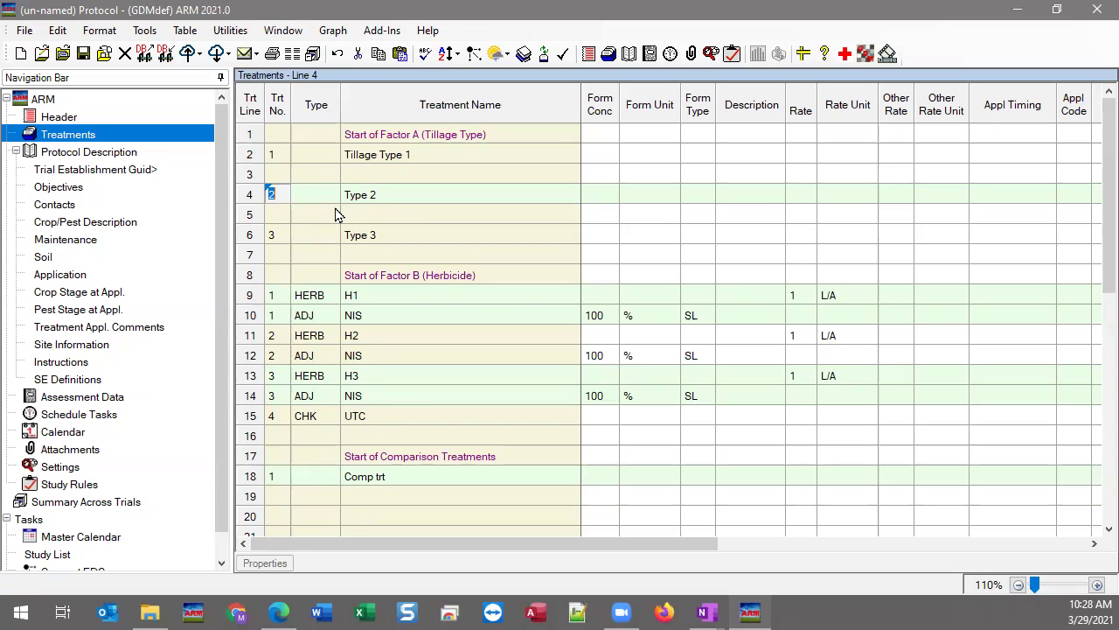
# Examine how the Tillage Type levels combine with the numbered Herbicide treatments and their NIS adjuvant lines
pyautogui.click(382, 155)
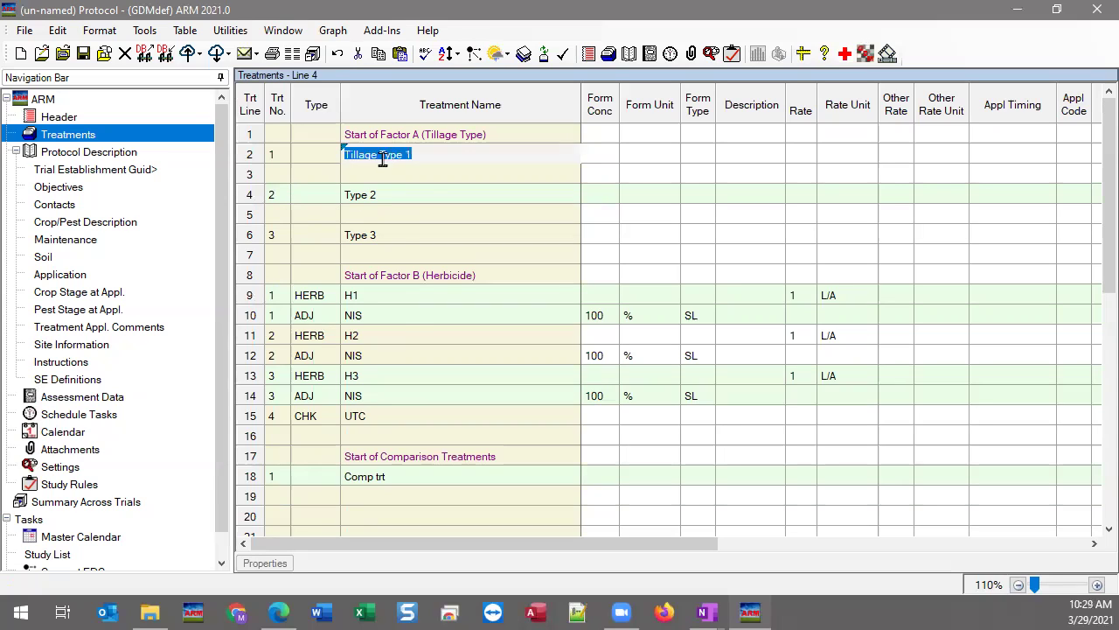
pyautogui.click(395, 296)
pyautogui.click(395, 317)
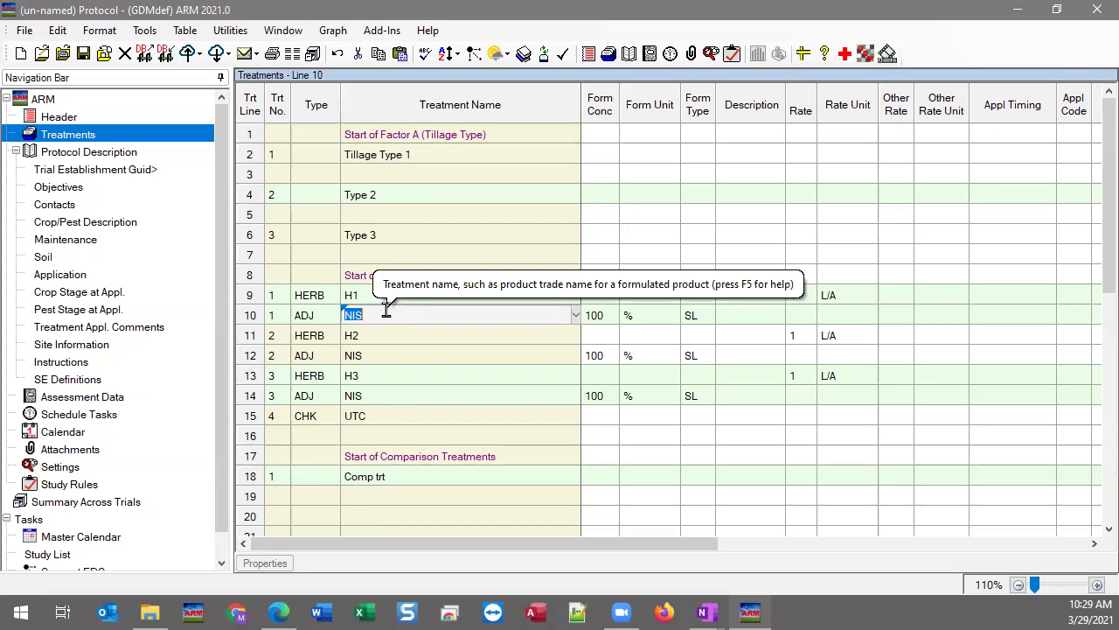
pyautogui.click(276, 157)
pyautogui.click(271, 297)
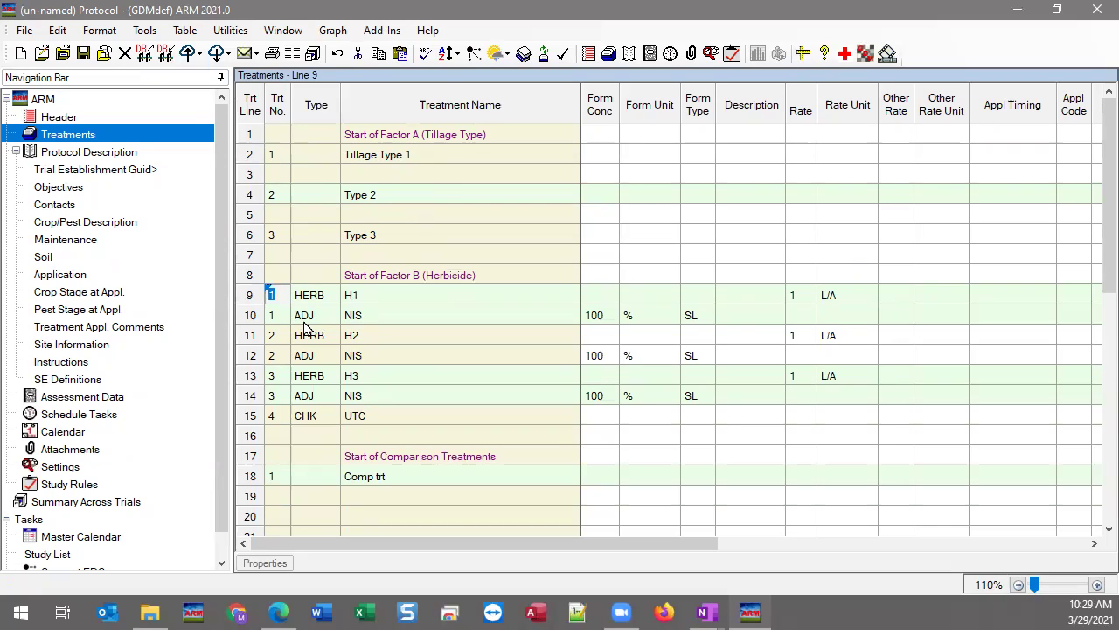
pyautogui.click(369, 162)
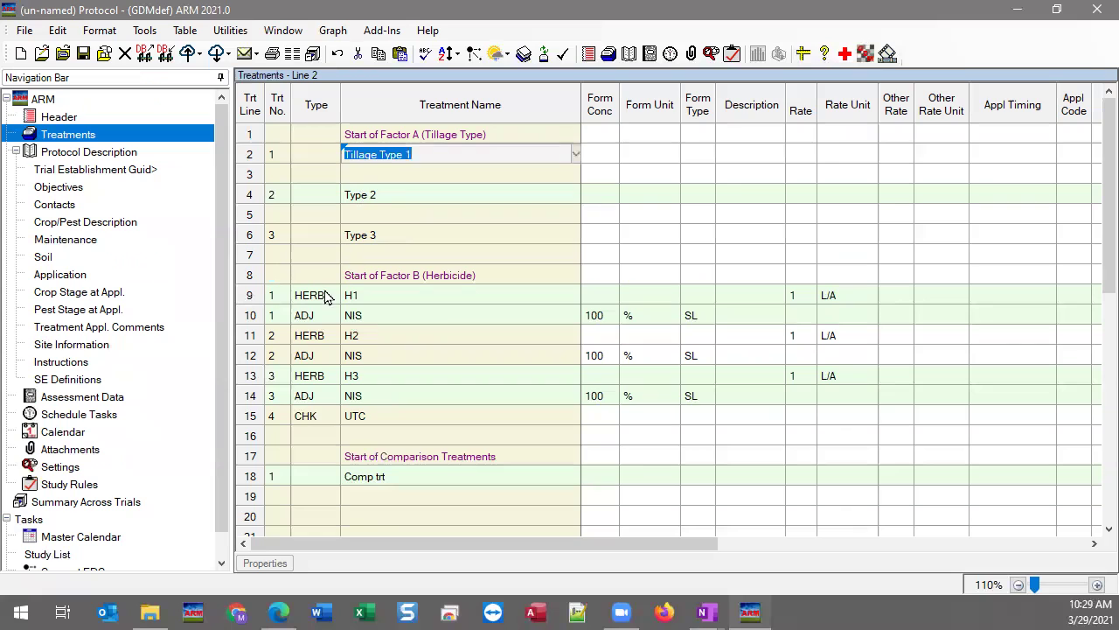
pyautogui.click(362, 334)
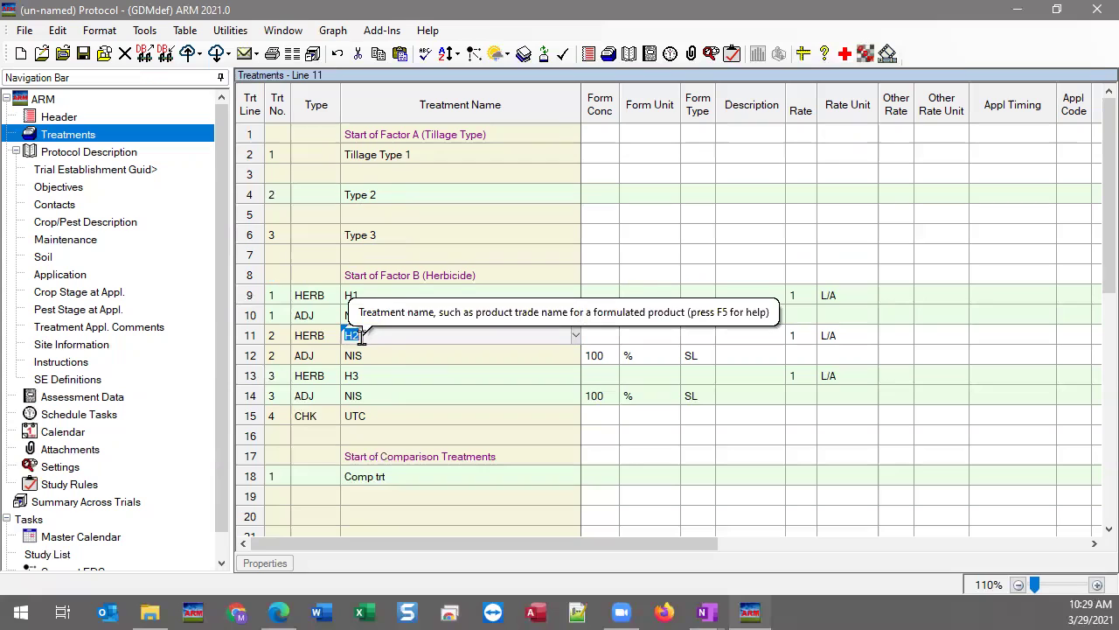
pyautogui.click(271, 341)
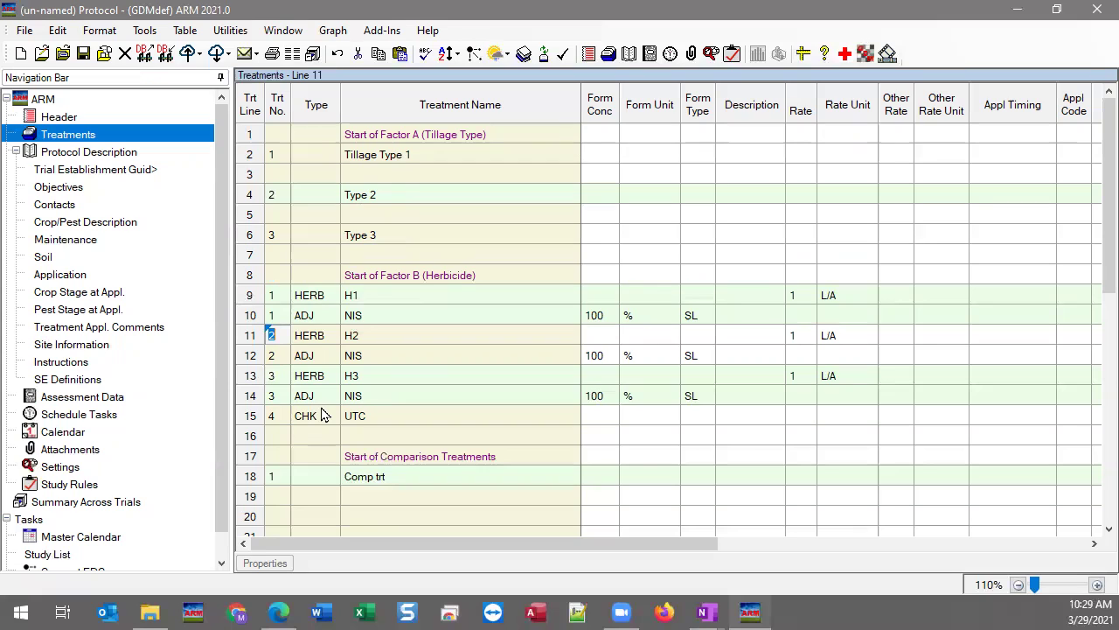
pyautogui.moveTo(273, 295); pyautogui.dragTo(275, 418)
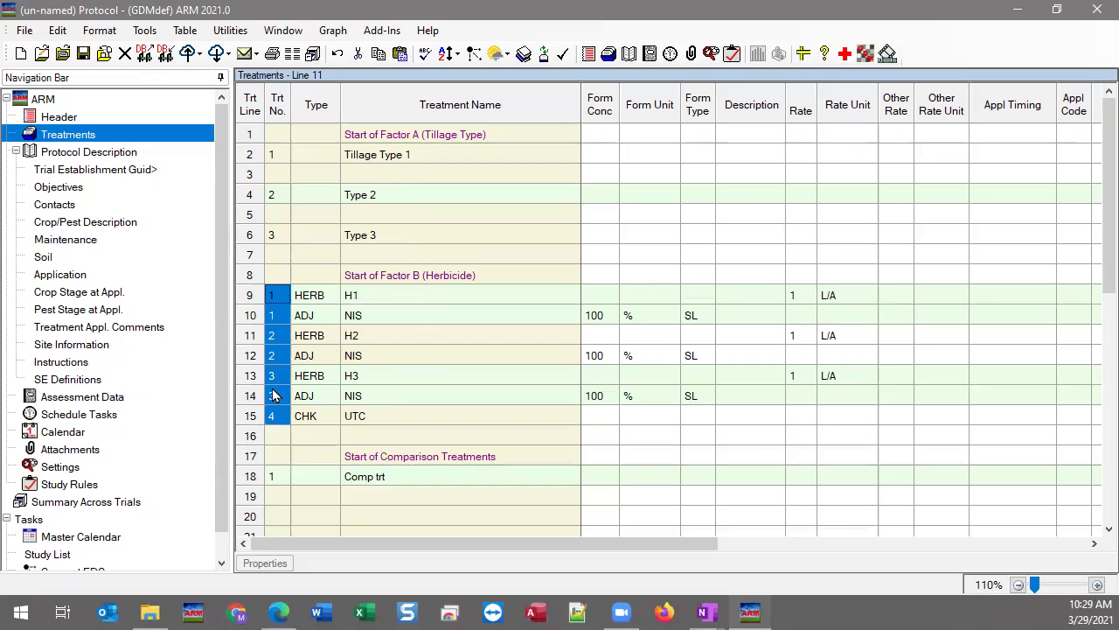
pyautogui.click(437, 277)
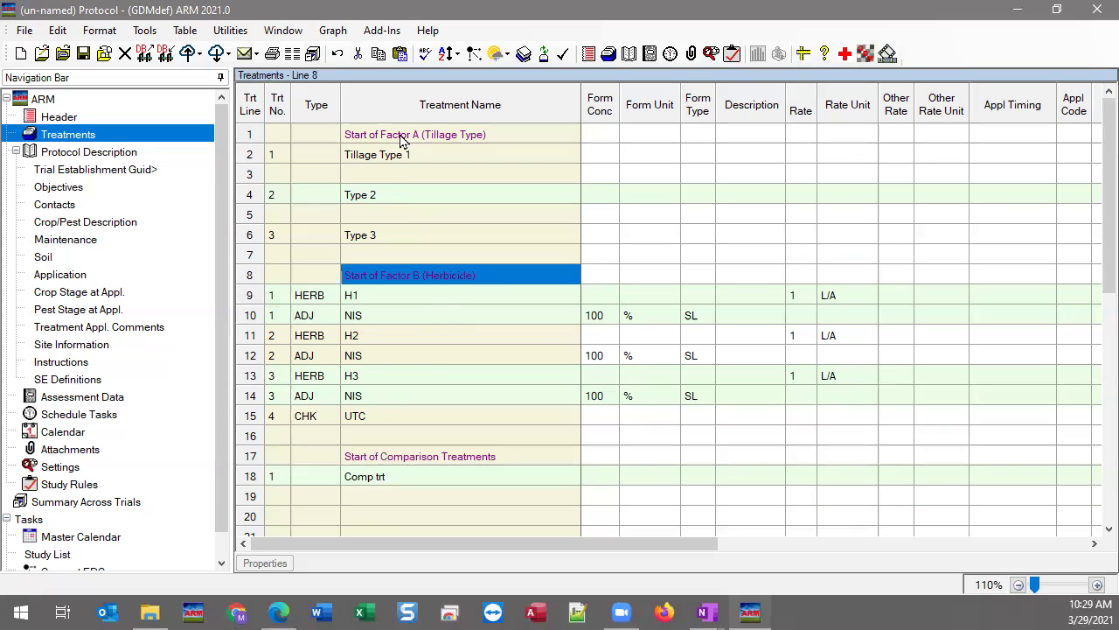
pyautogui.click(402, 137)
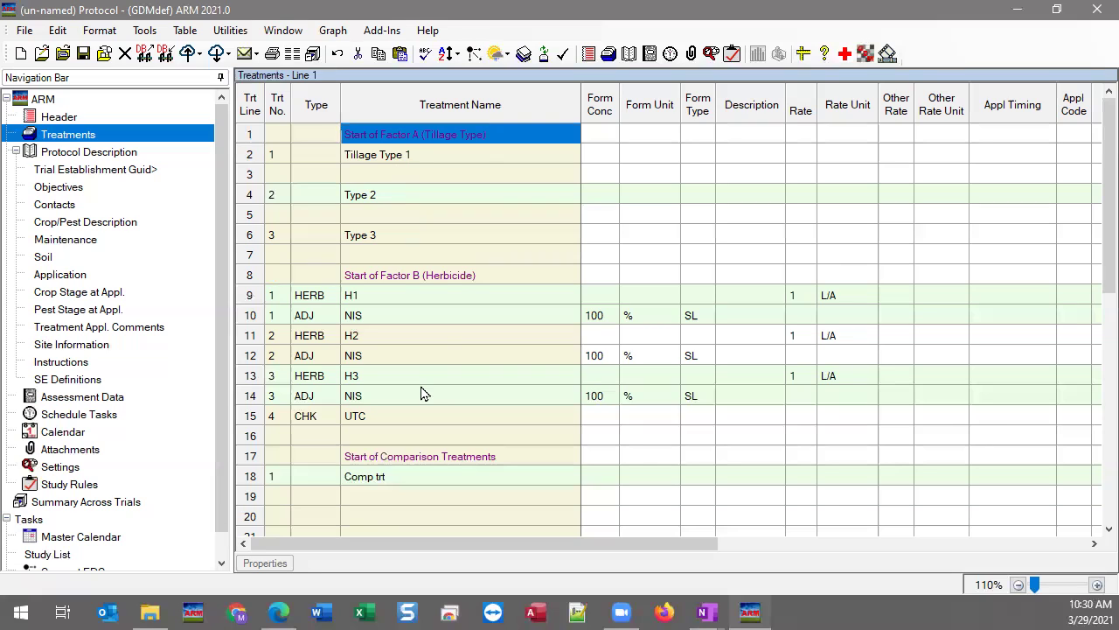
# Delete the blank lines separating Tillage Type 1, Type 2 and Type 3 in Factor A
pyautogui.click(404, 175)
pyautogui.rightClick(406, 174)
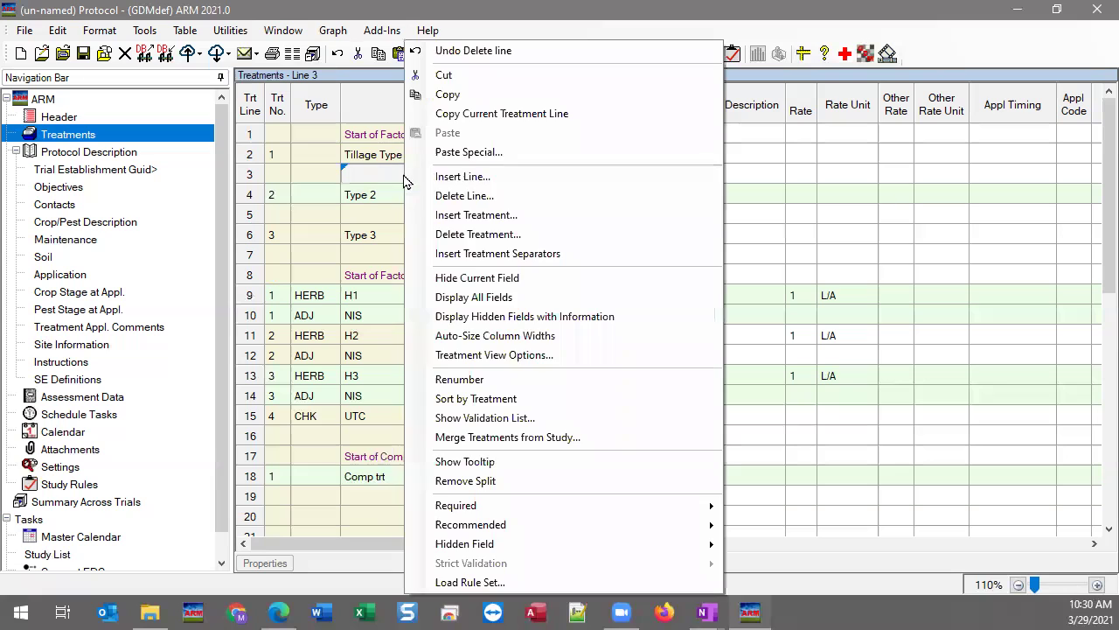
pyautogui.click(512, 196)
pyautogui.click(499, 337)
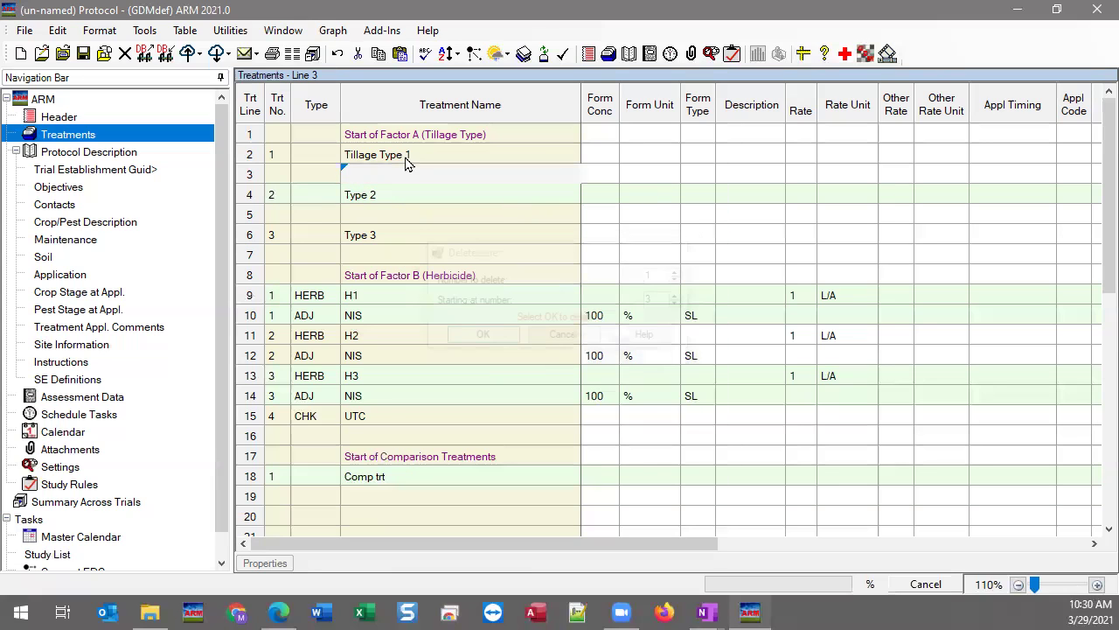
pyautogui.click(385, 199)
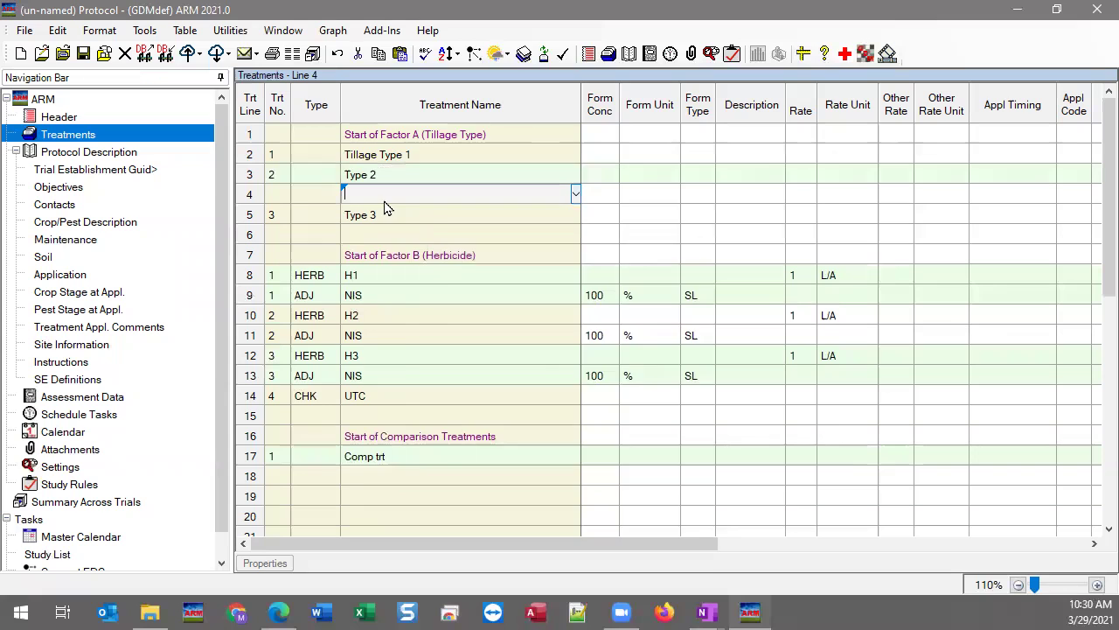
pyautogui.rightClick(385, 208)
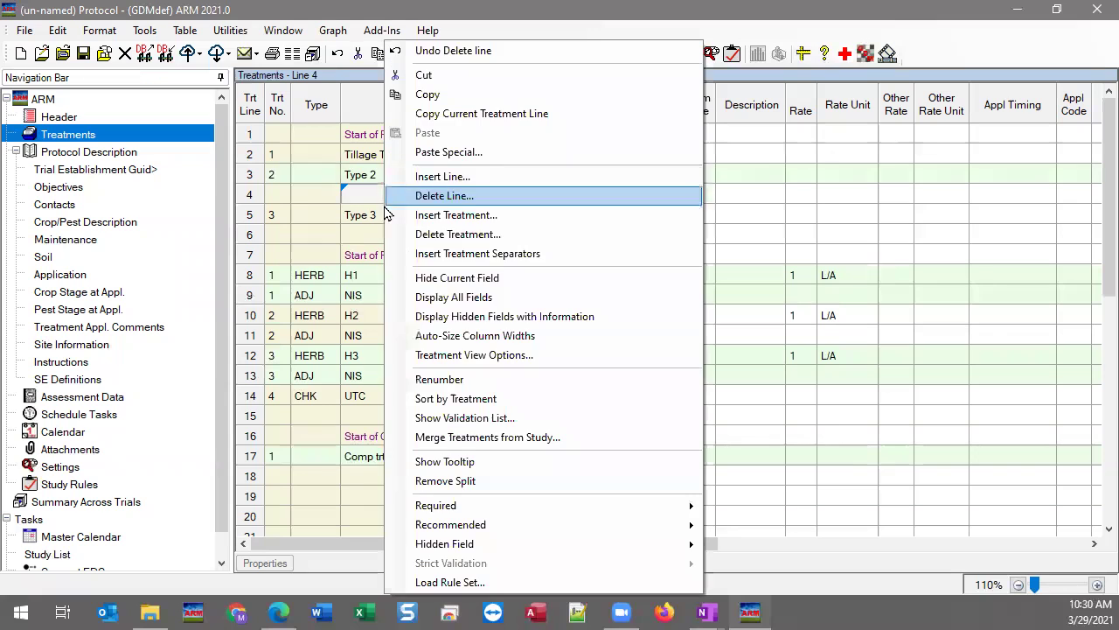
pyautogui.click(493, 202)
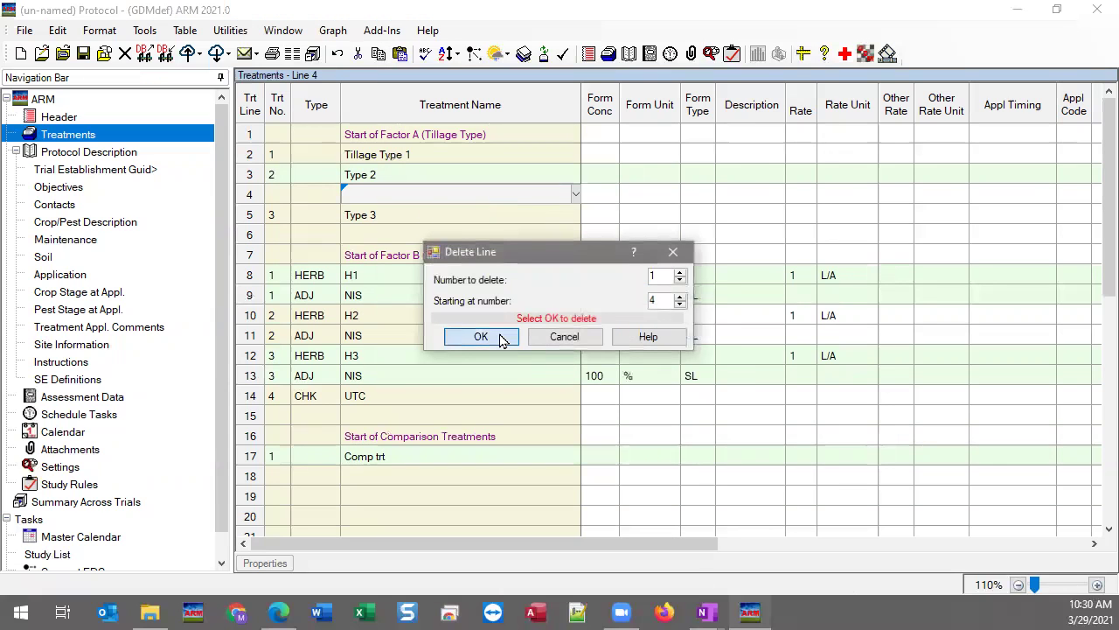
pyautogui.click(481, 337)
# Review the Factor A levels, the Factor B herbicide lines with the UTC check, and the comparison treatment
pyautogui.click(400, 457)
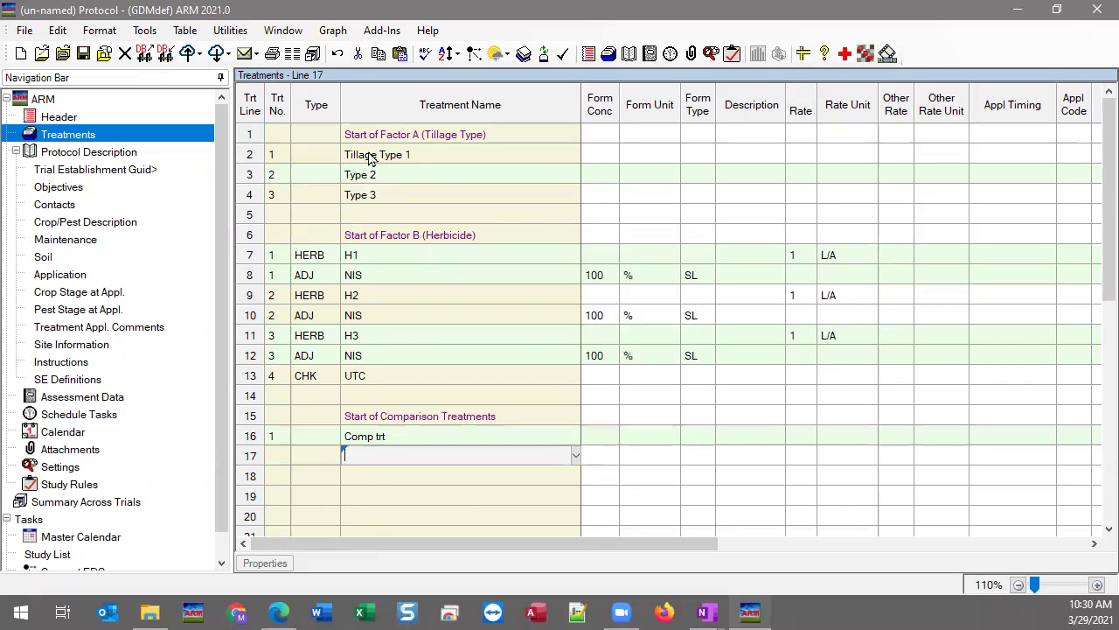
pyautogui.moveTo(369, 155); pyautogui.dragTo(370, 198)
pyautogui.moveTo(388, 254); pyautogui.dragTo(392, 393)
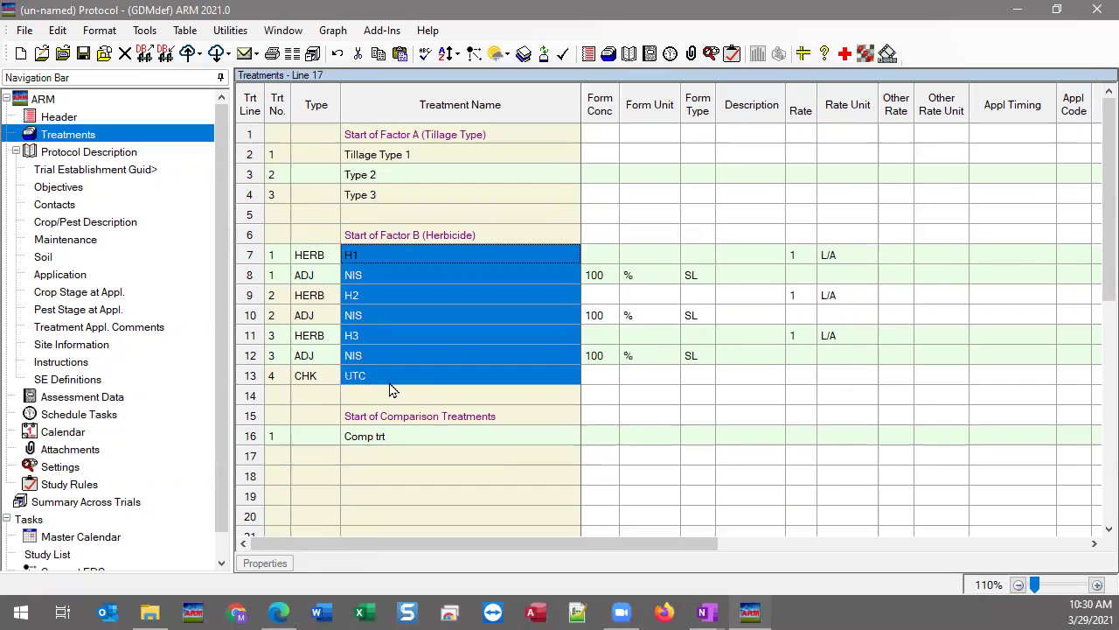
pyautogui.click(390, 383)
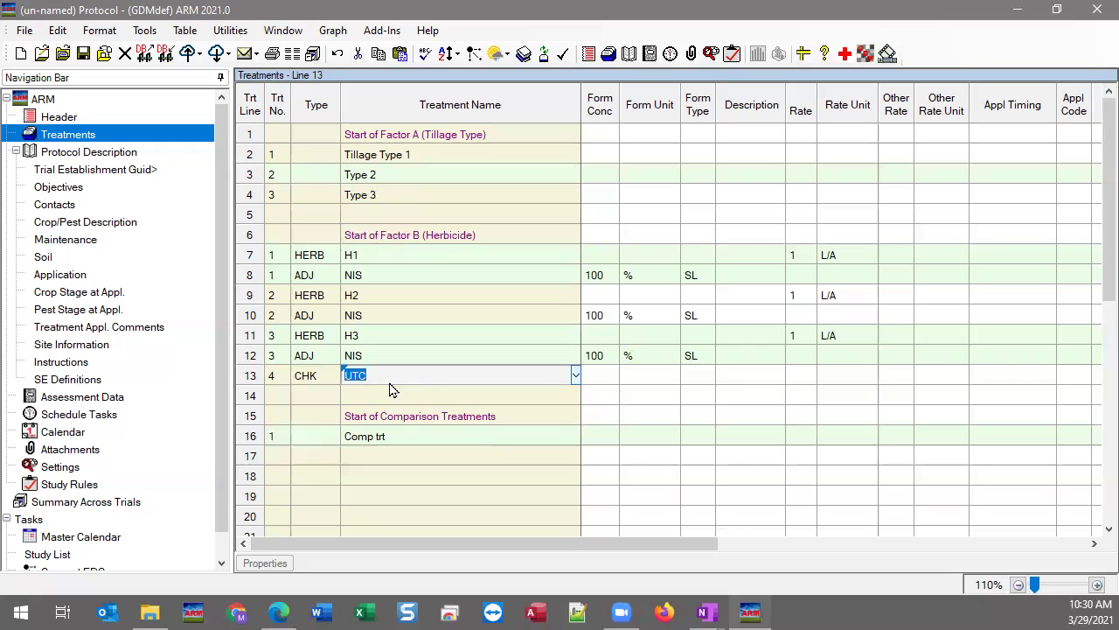
pyautogui.click(445, 336)
pyautogui.click(432, 437)
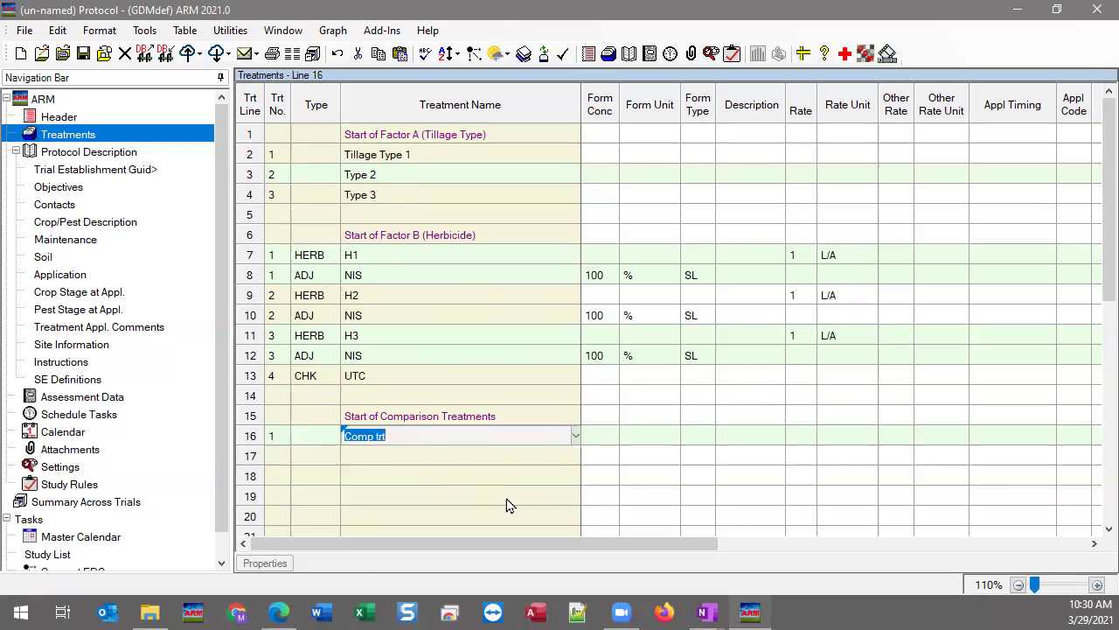
pyautogui.click(424, 480)
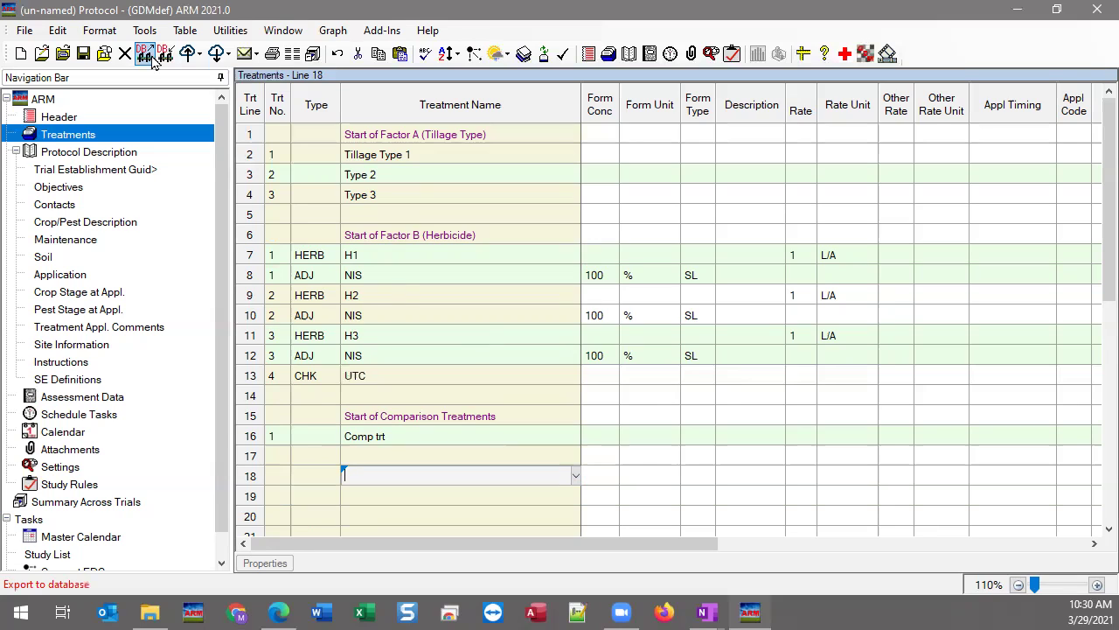
# Create a trial from the protocol with the Trial ID "split-plot webinar", without saving the changes to the protocol
pyautogui.click(26, 33)
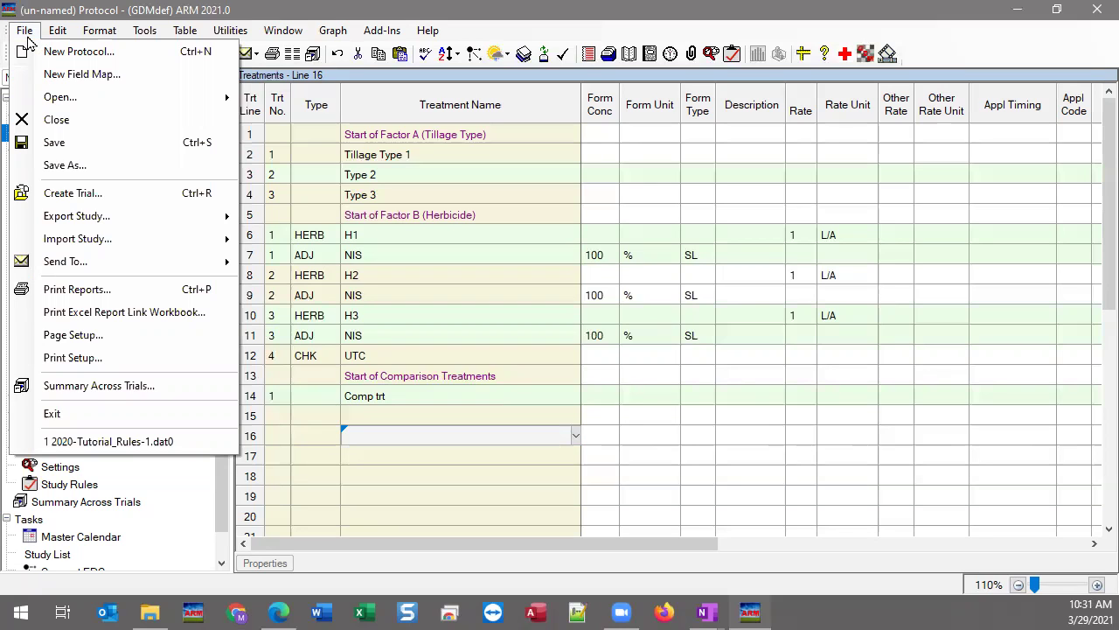
pyautogui.click(27, 35)
pyautogui.click(25, 30)
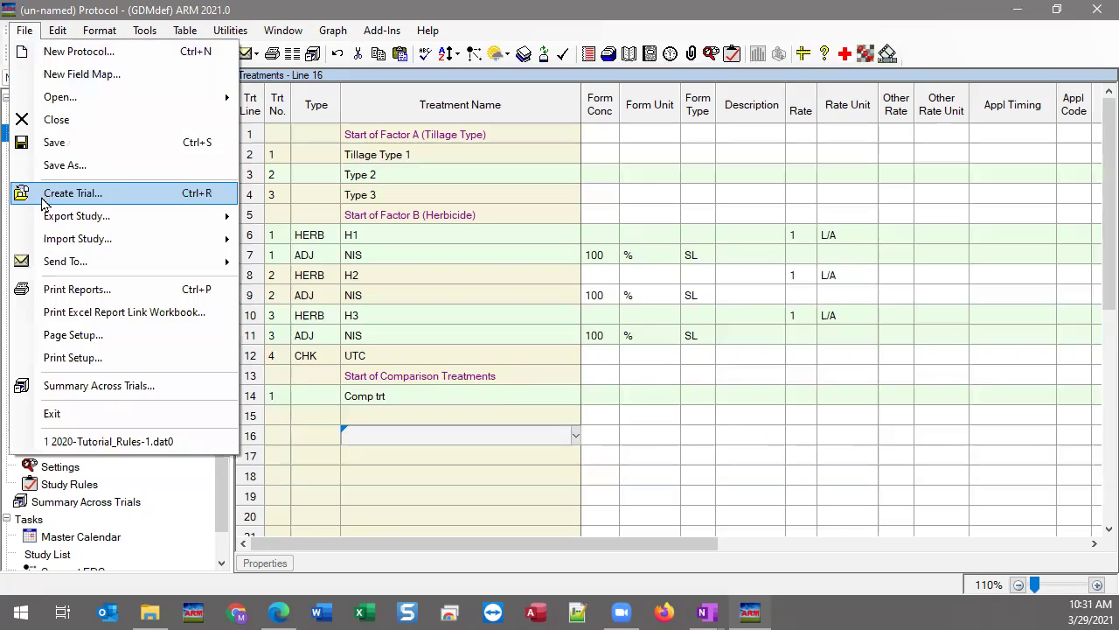
pyautogui.click(42, 200)
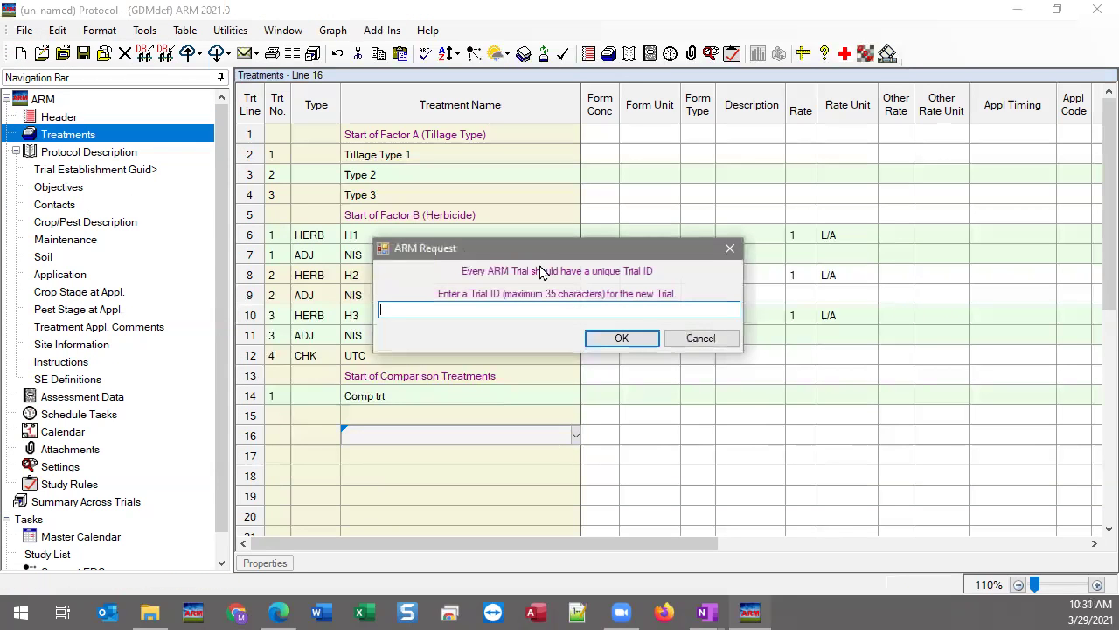
pyautogui.write('split-plot webinar')
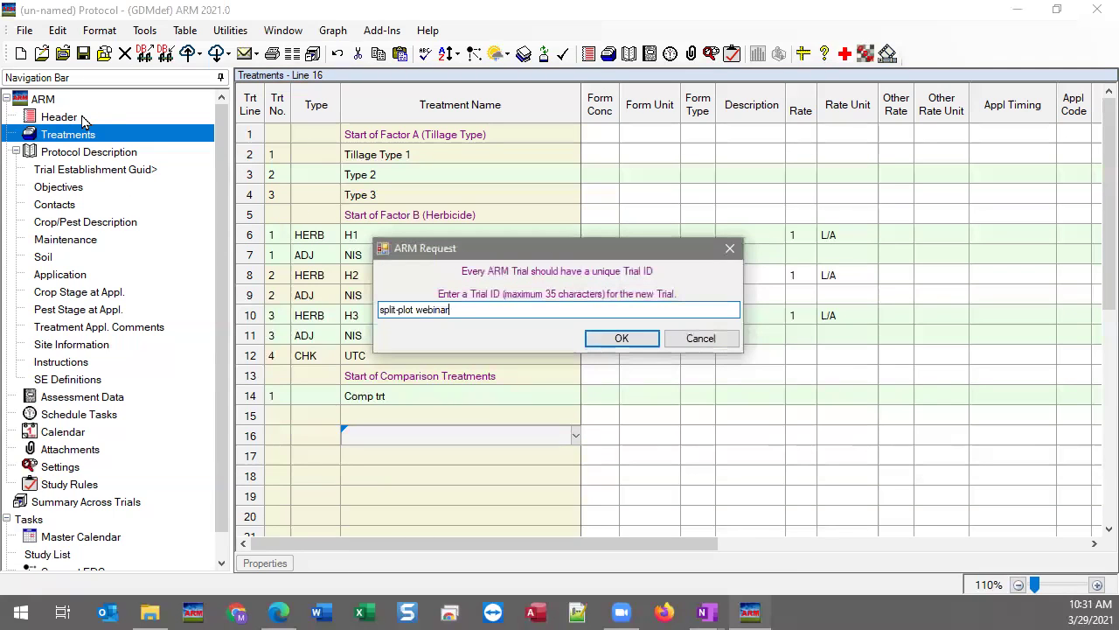
pyautogui.click(616, 347)
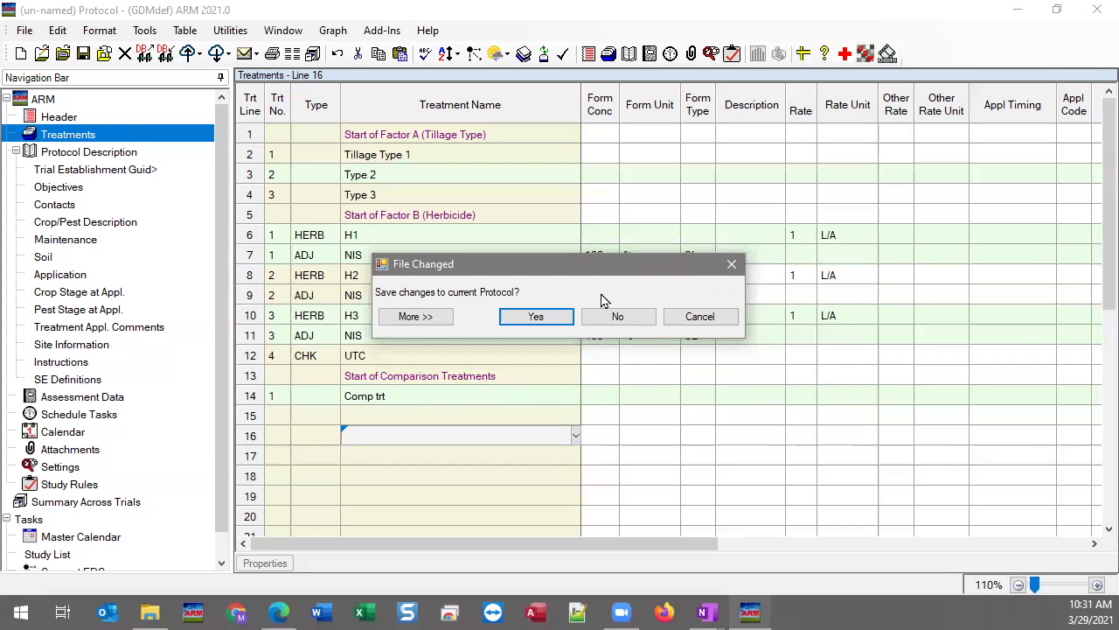
pyautogui.click(609, 318)
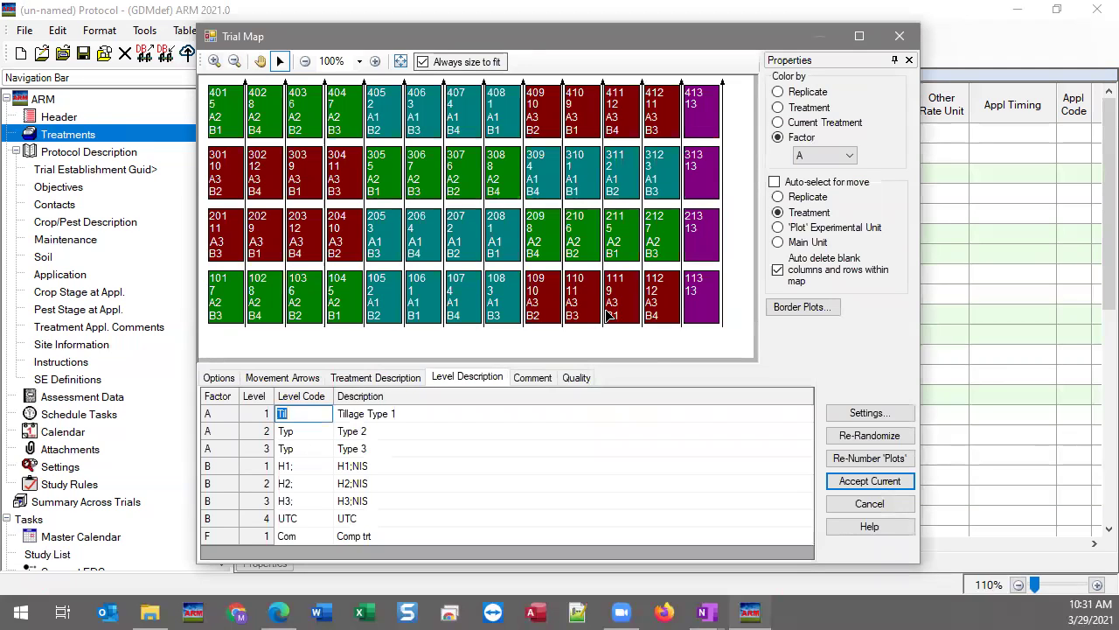
# Compare the trial map coloured by Treatment, by Factor A and by Factor B, returning to Factor A
pyautogui.click(797, 112)
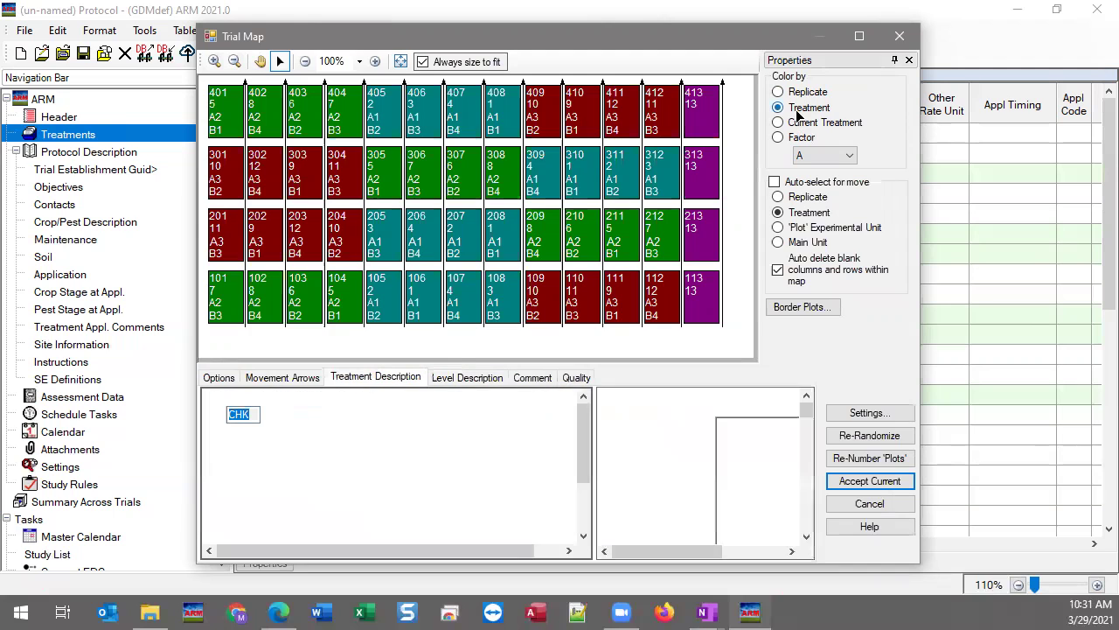
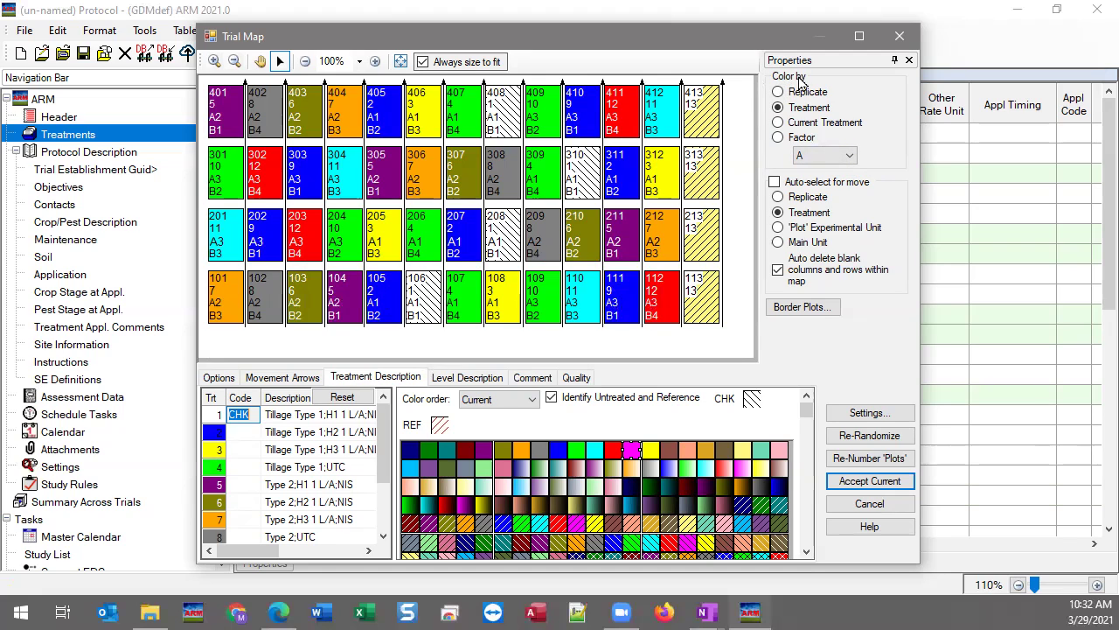
pyautogui.click(800, 138)
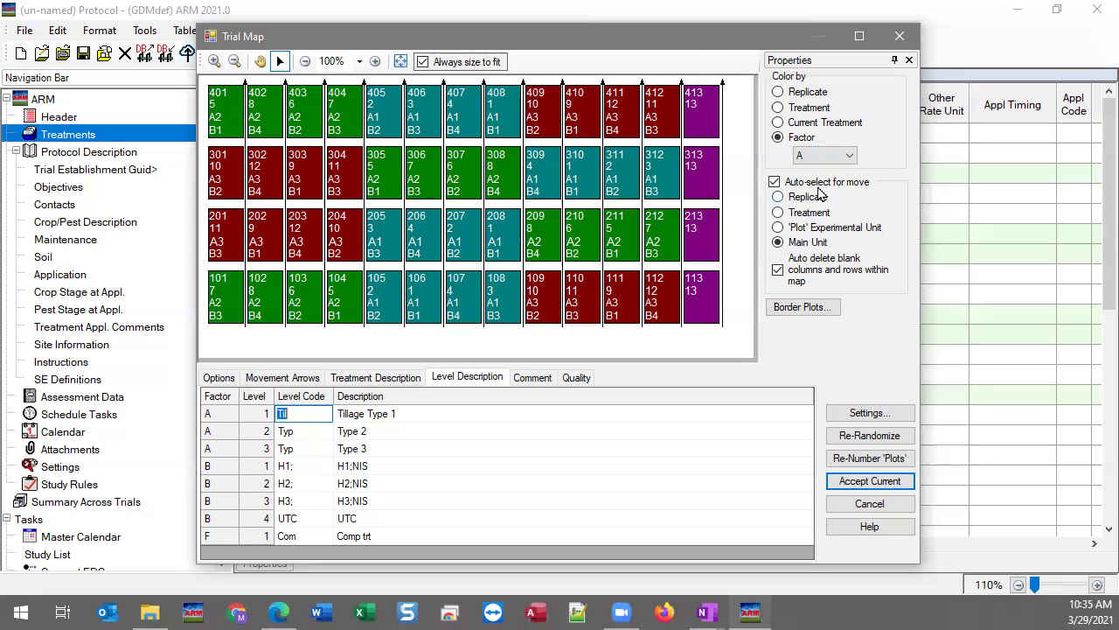
pyautogui.click(844, 156)
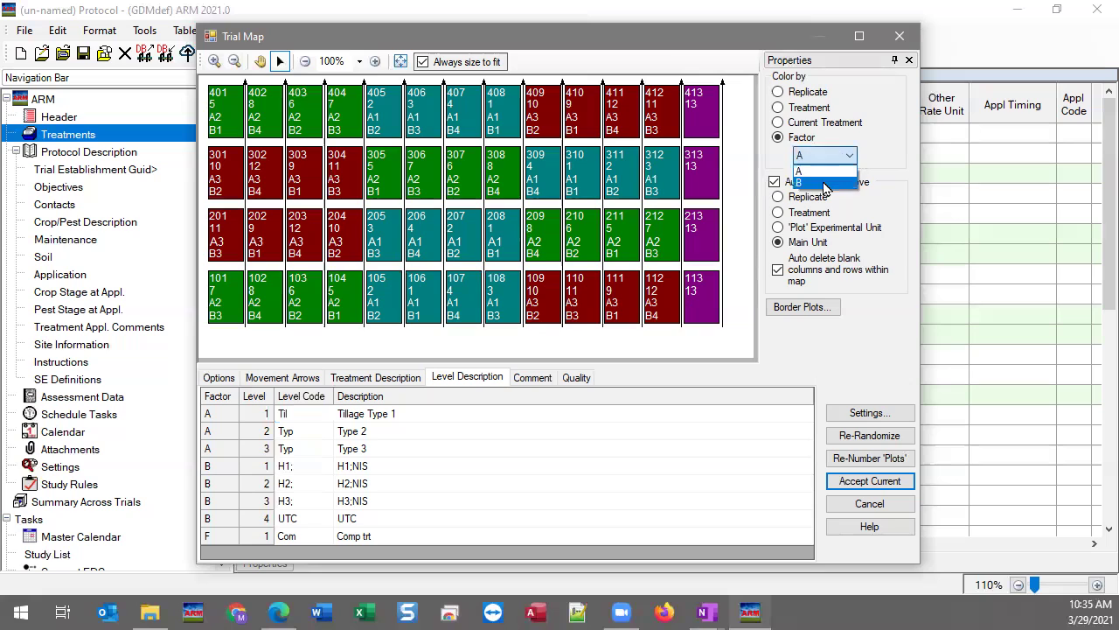
pyautogui.click(826, 184)
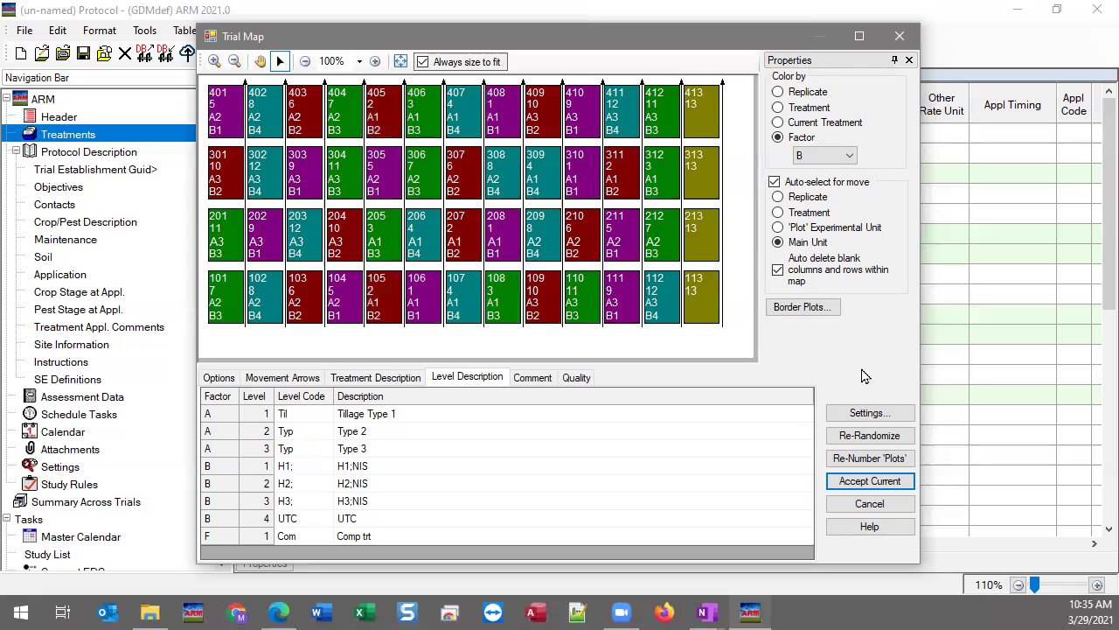
pyautogui.click(846, 156)
pyautogui.click(817, 185)
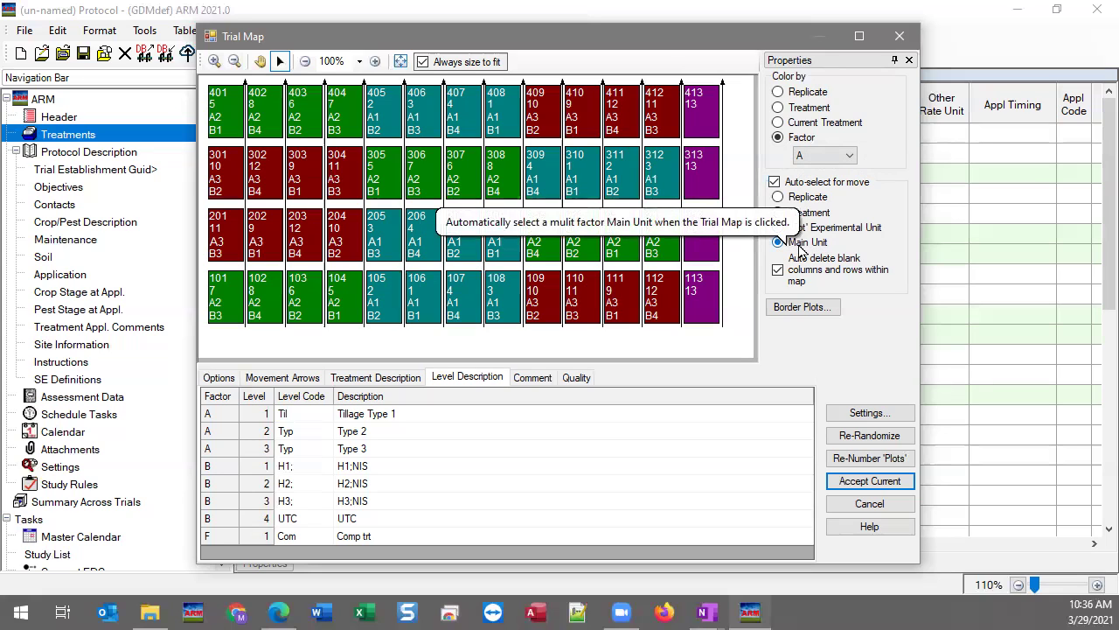
# Rearrange the tillage main units in blocks 1 and 2 of the trial map into the order A1, A2, A3
pyautogui.click(226, 291)
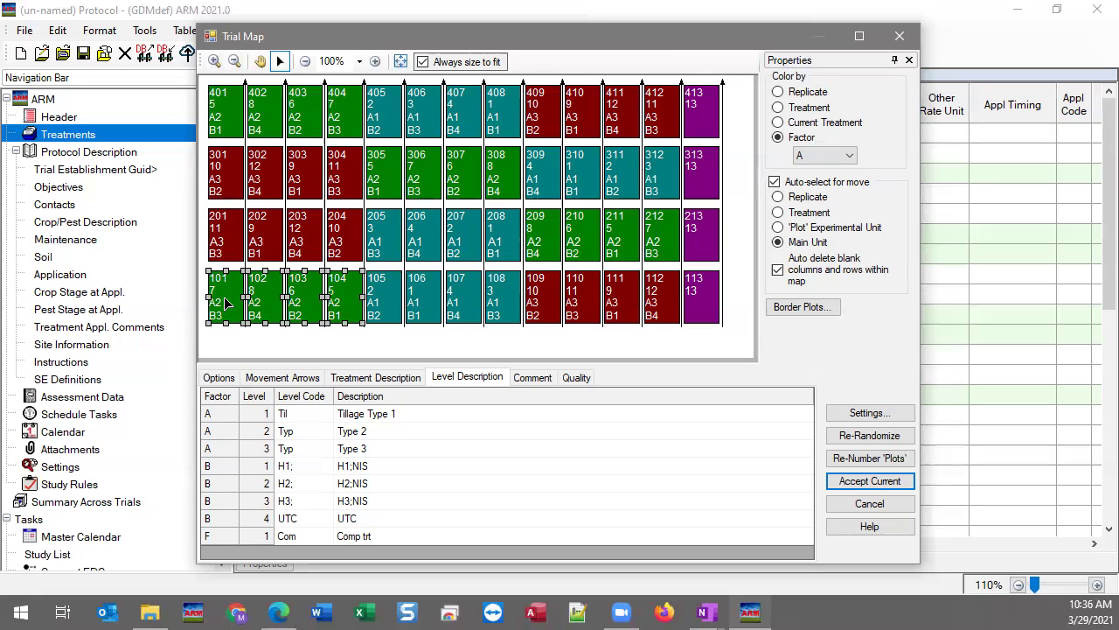
pyautogui.moveTo(226, 302); pyautogui.dragTo(374, 301)
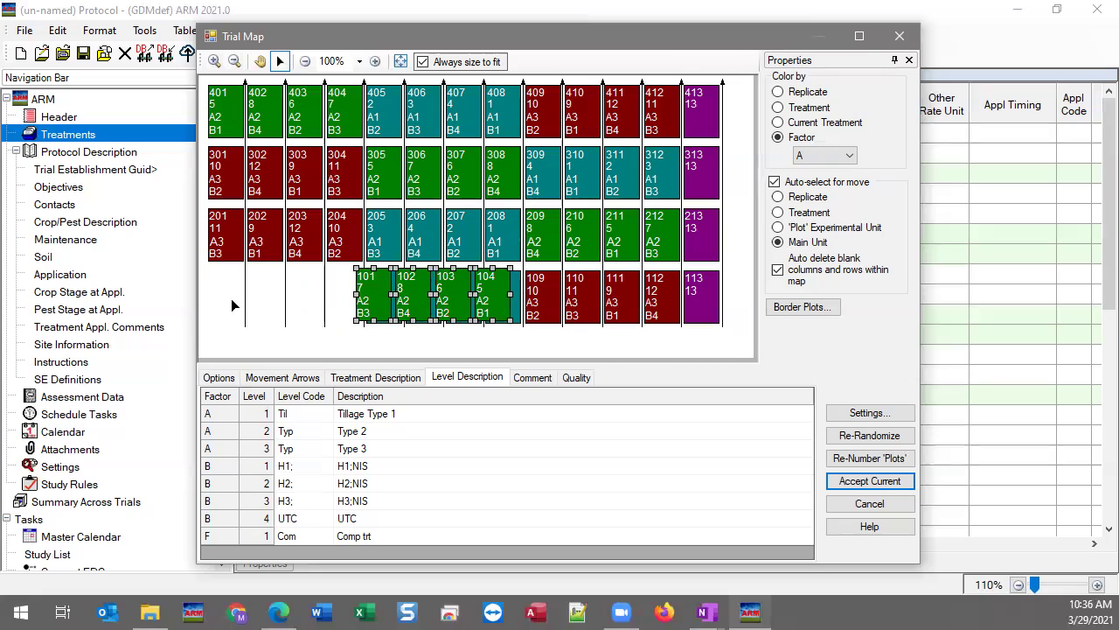
pyautogui.click(231, 301)
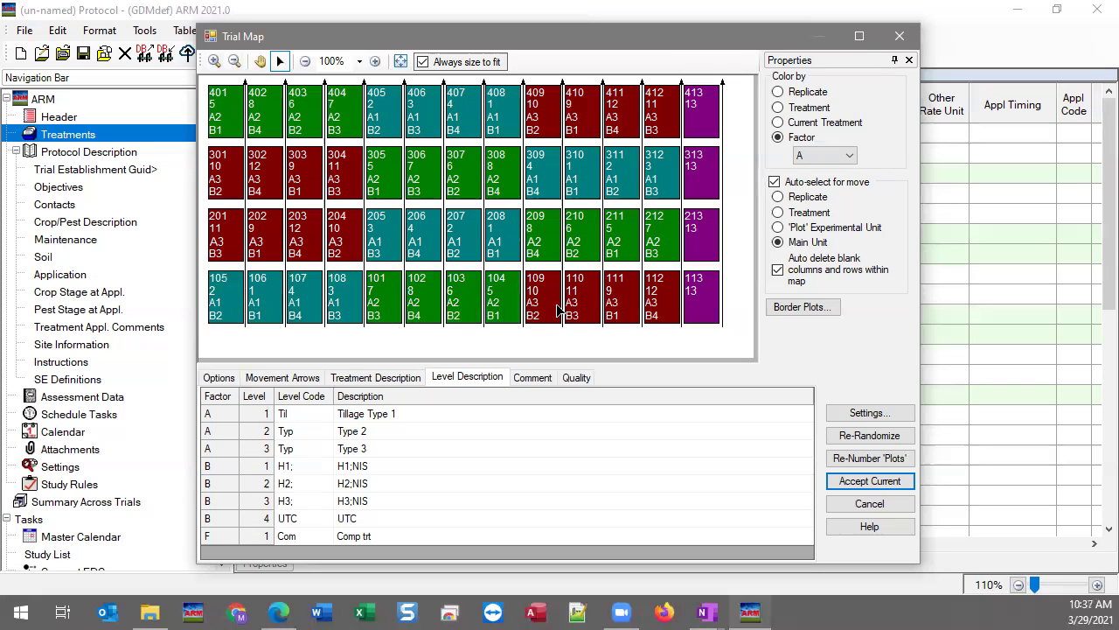
pyautogui.moveTo(381, 256); pyautogui.dragTo(228, 249)
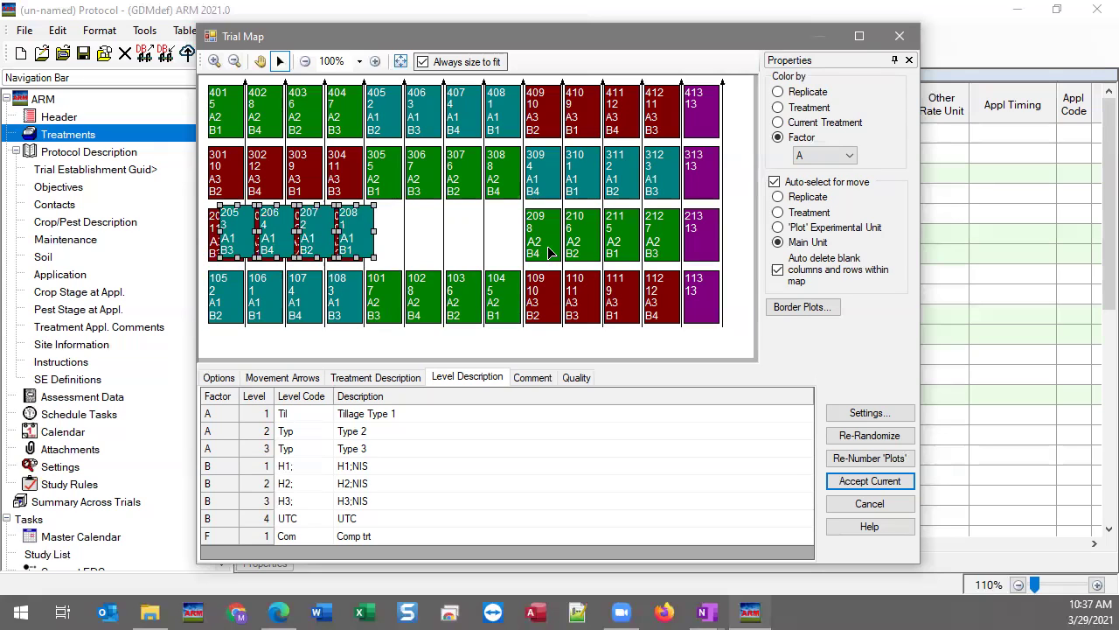
pyautogui.click(549, 253)
pyautogui.moveTo(549, 252); pyautogui.dragTo(389, 248)
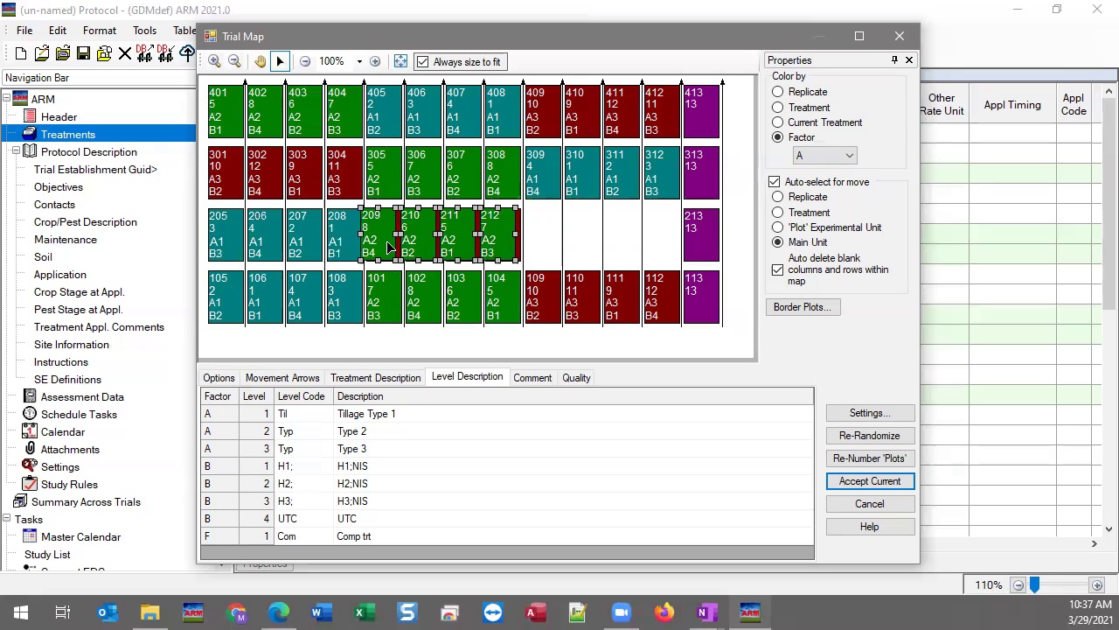
pyautogui.click(389, 248)
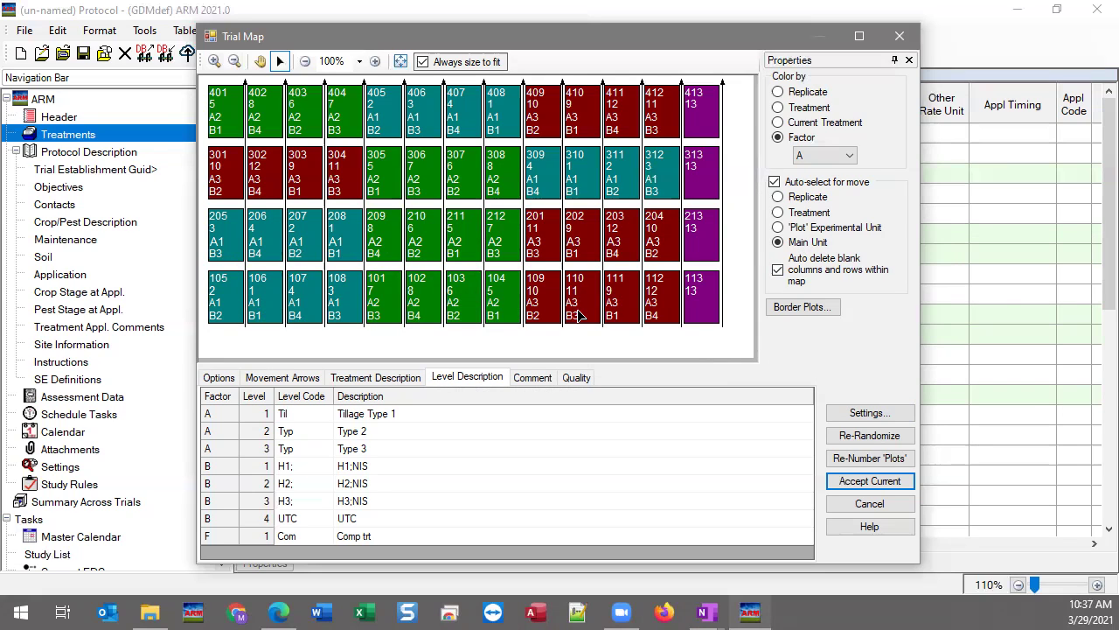
# Set the layout not to randomize one unit of the split-plot design, choosing factor A (Tillage Type)
pyautogui.click(864, 418)
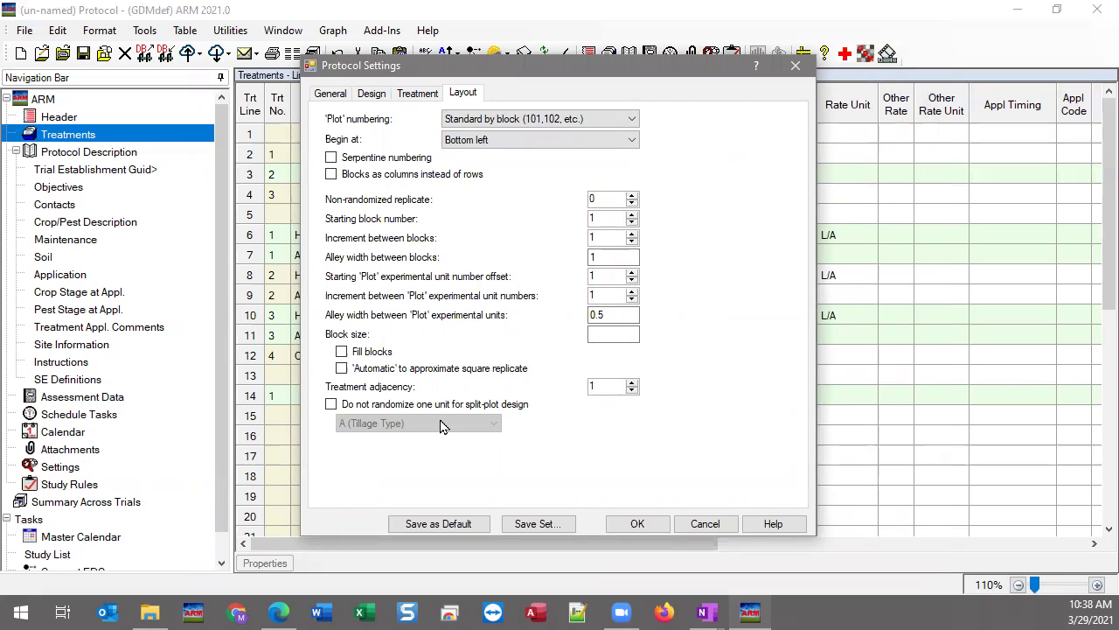
pyautogui.click(331, 404)
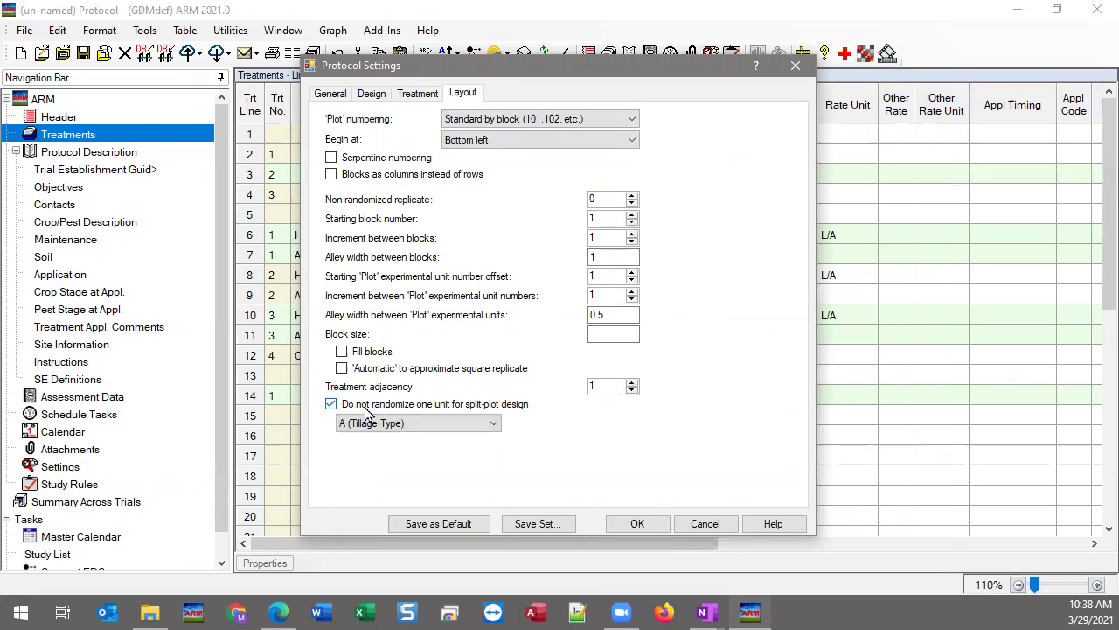
pyautogui.click(493, 425)
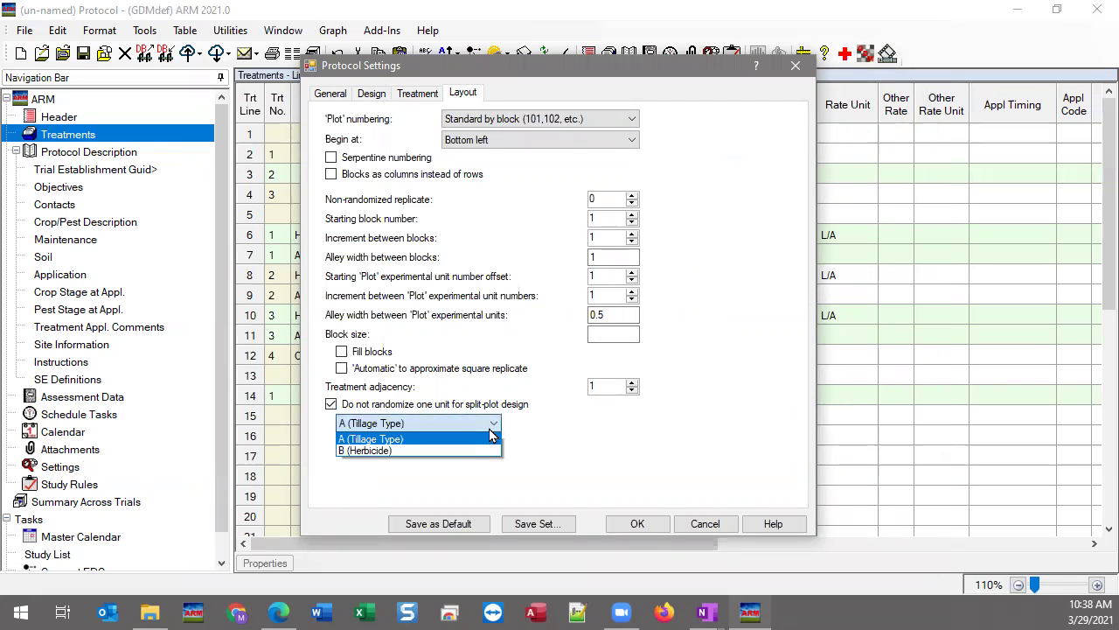
pyautogui.click(491, 437)
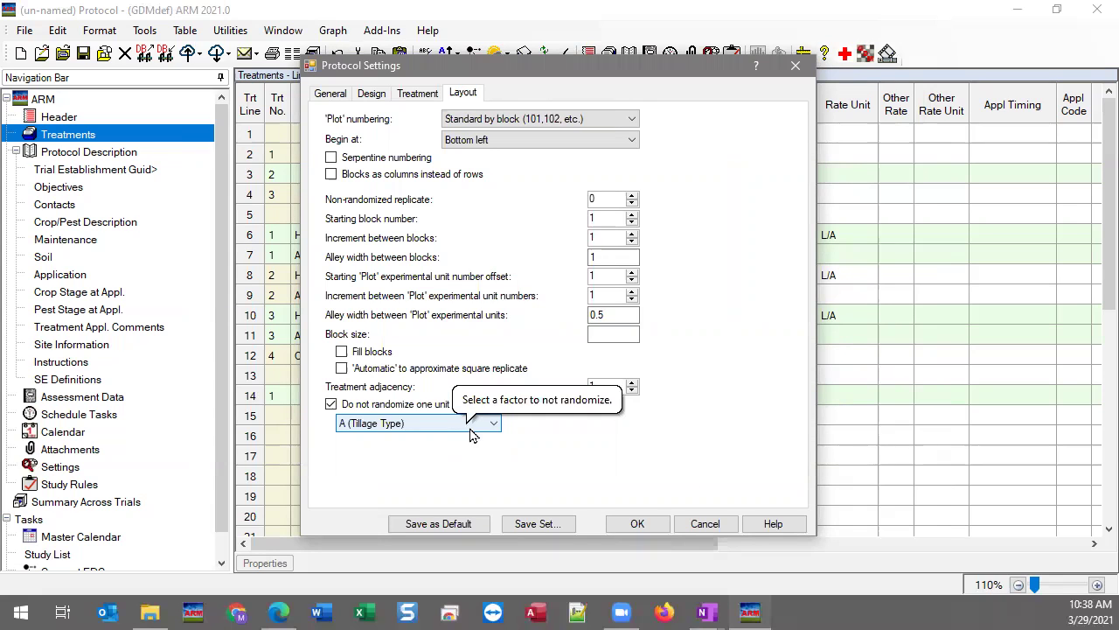
pyautogui.click(638, 524)
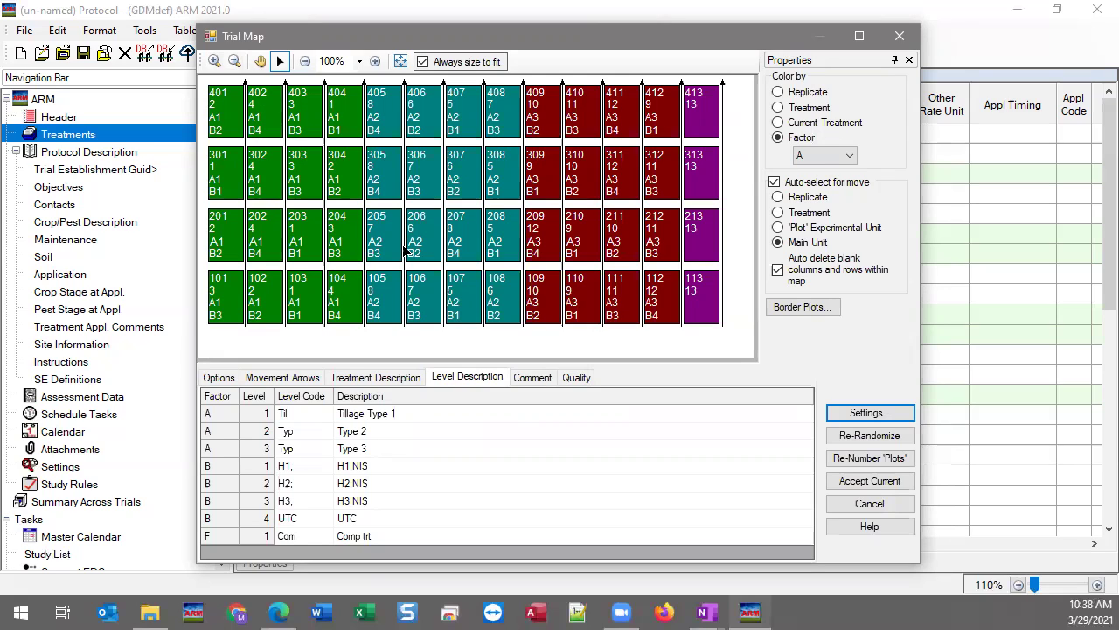
# Check the herbicide randomization by colouring the map by Factor B, and return the colouring to Factor A
pyautogui.click(810, 155)
pyautogui.click(803, 175)
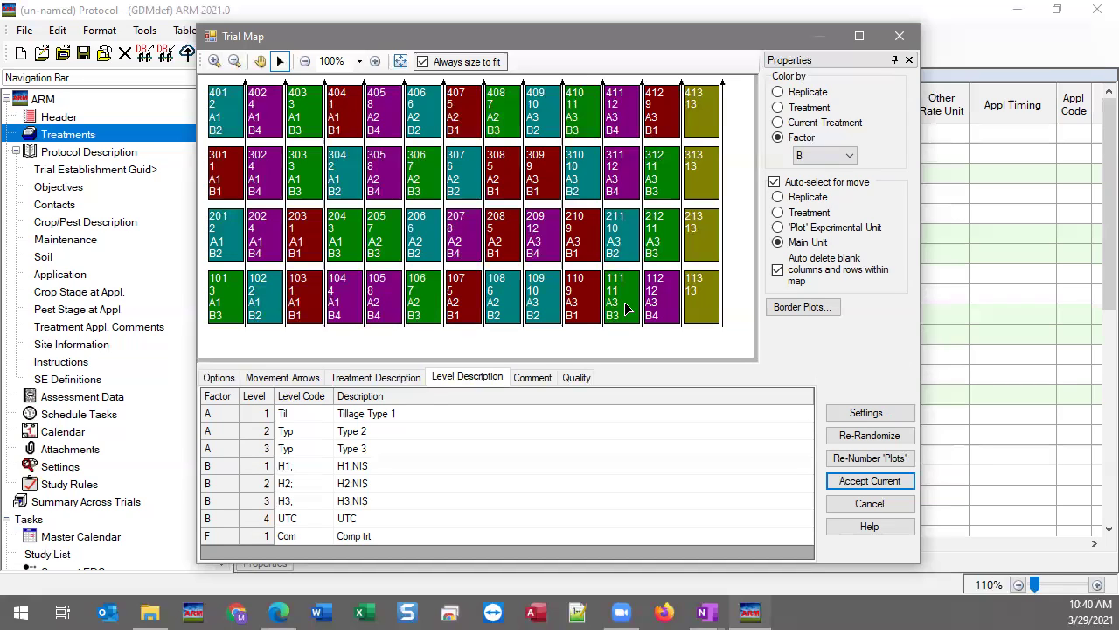
pyautogui.click(818, 156)
pyautogui.click(813, 172)
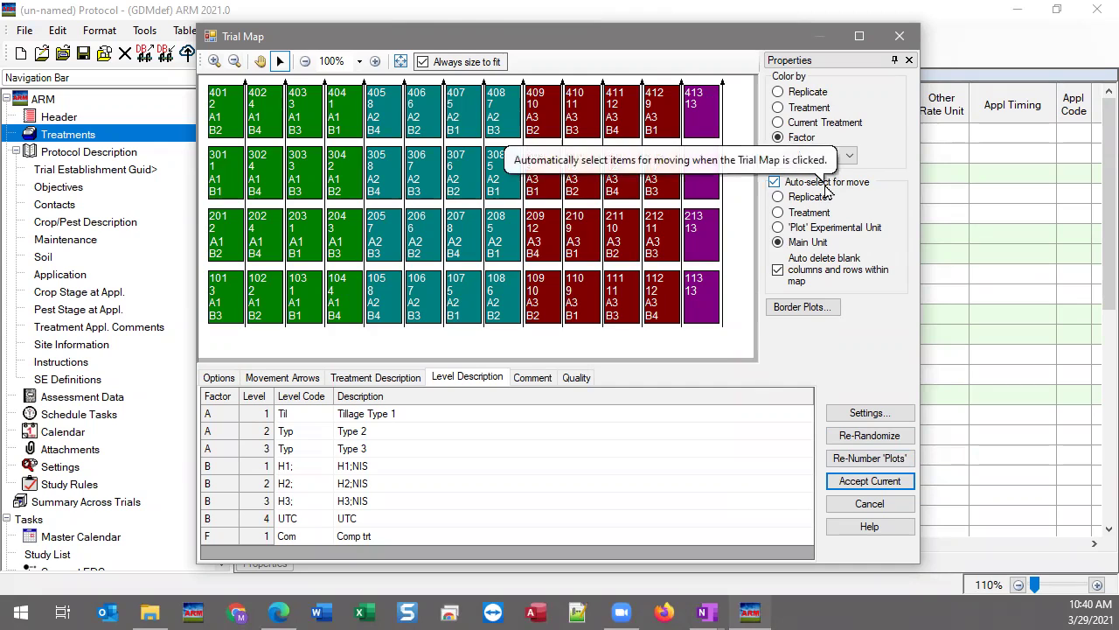
# Set auto-select for move to 'Plot' Experimental Unit and insert a blank map column ahead of plots 101, 201, 301 and 401
pyautogui.click(811, 229)
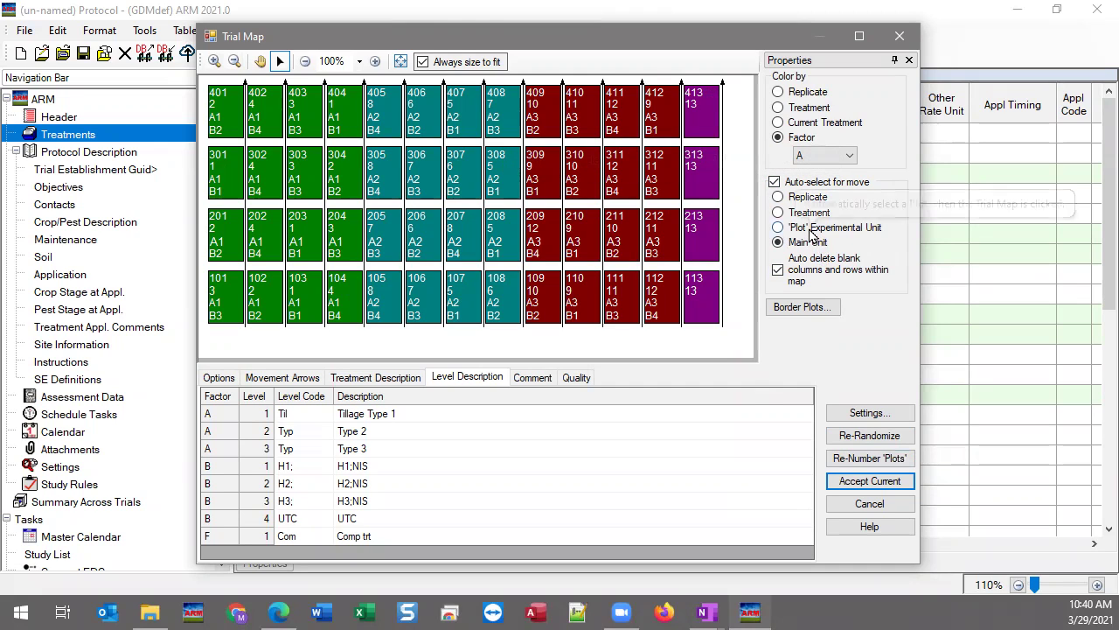
pyautogui.rightClick(216, 303)
pyautogui.click(293, 305)
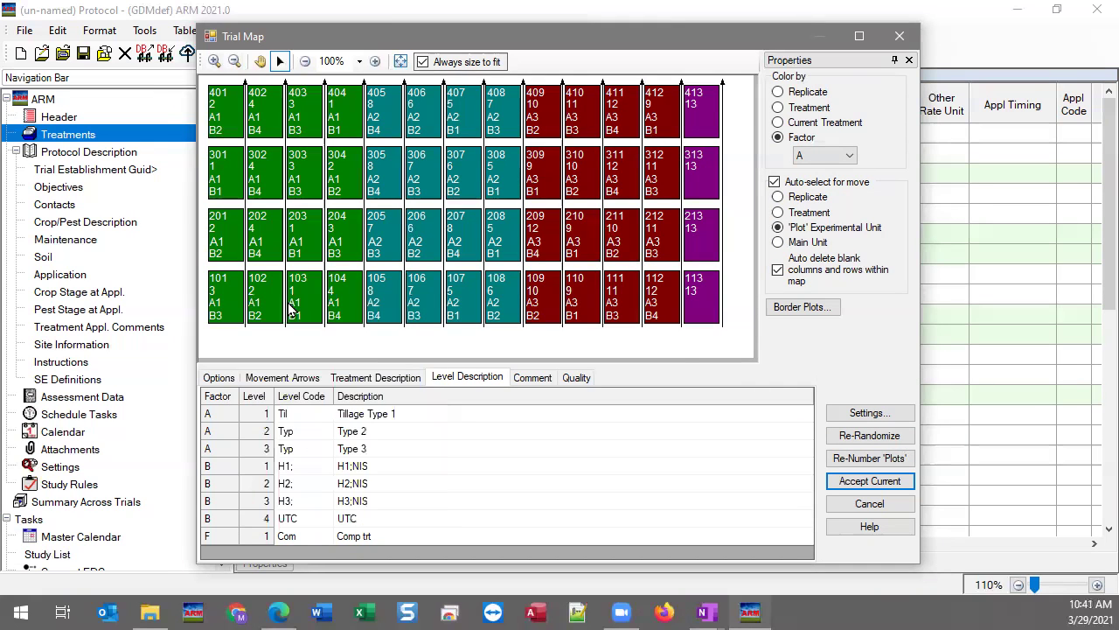
pyautogui.click(477, 326)
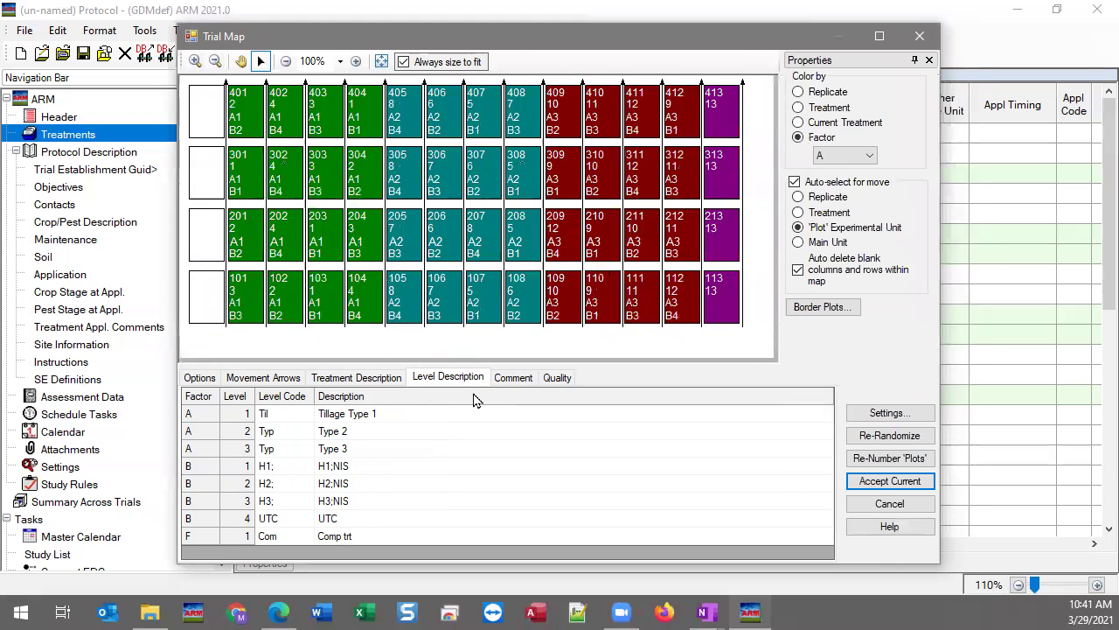
# Turn off auto-deletion of blank columns and rows, and move comparison plots 213 and 413 into the blank column
pyautogui.click(813, 275)
pyautogui.click(725, 248)
pyautogui.moveTo(726, 249); pyautogui.dragTo(222, 255)
pyautogui.moveTo(715, 121); pyautogui.dragTo(185, 119)
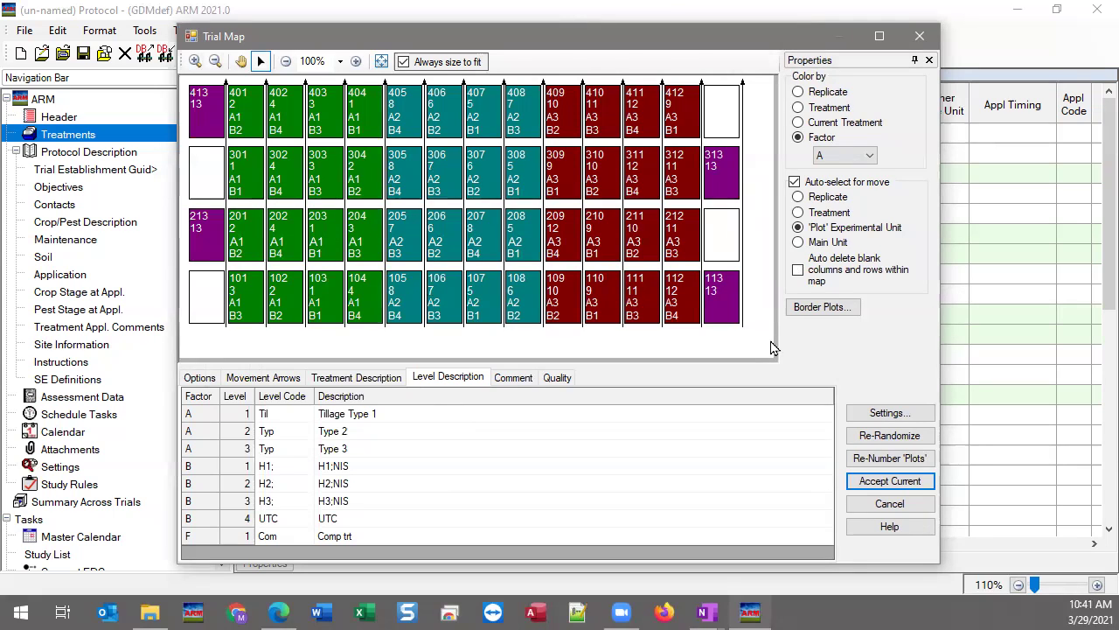
# Re-number the plots to match the new layout and accept the current trial map
pyautogui.click(911, 458)
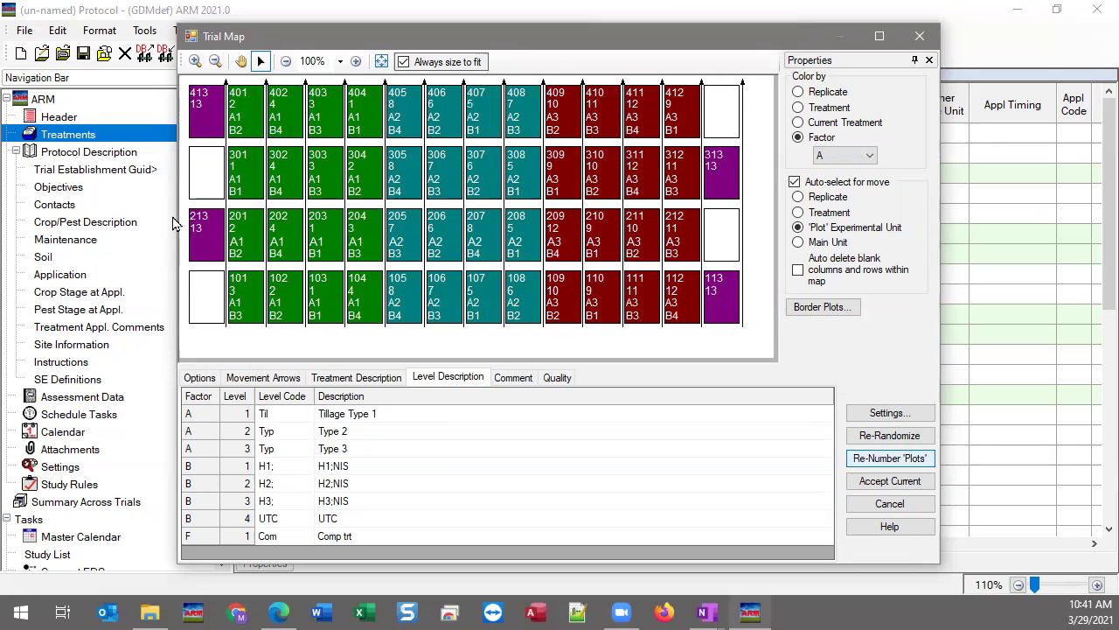
pyautogui.click(199, 220)
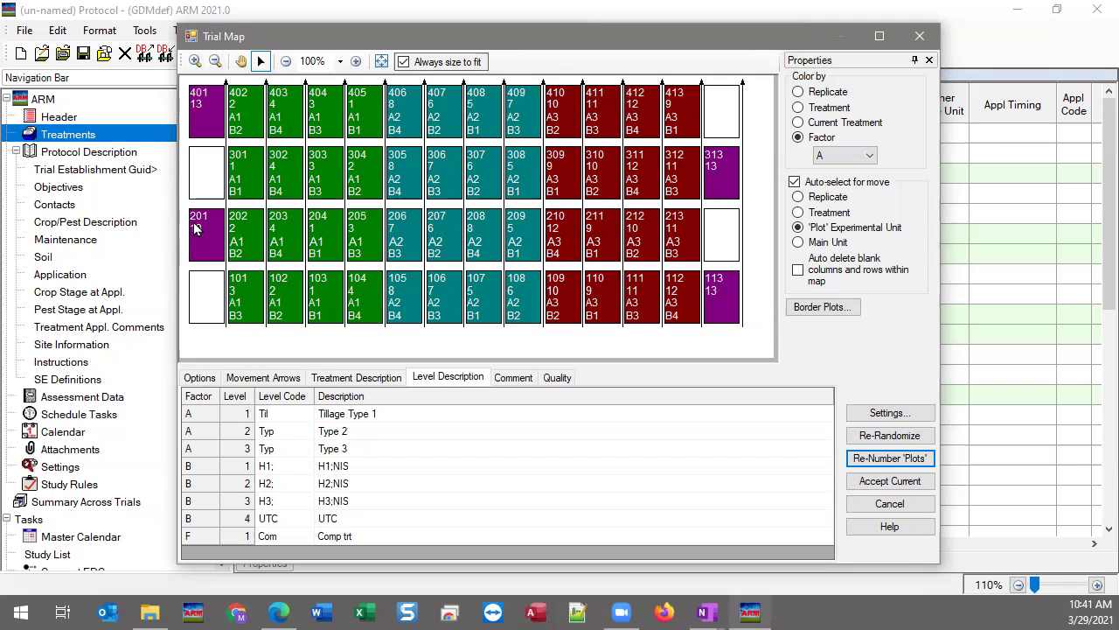
pyautogui.click(903, 483)
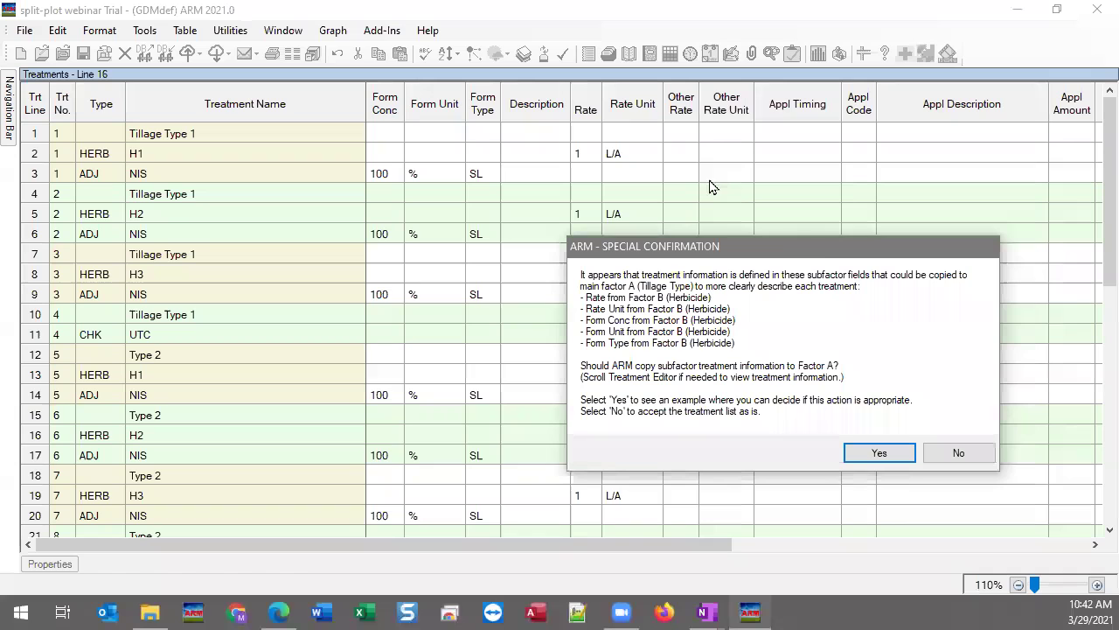
# Accept the treatment list without copying subfactor information to Factor A, and cancel saving the trial file
pyautogui.moveTo(823, 252); pyautogui.dragTo(696, 195)
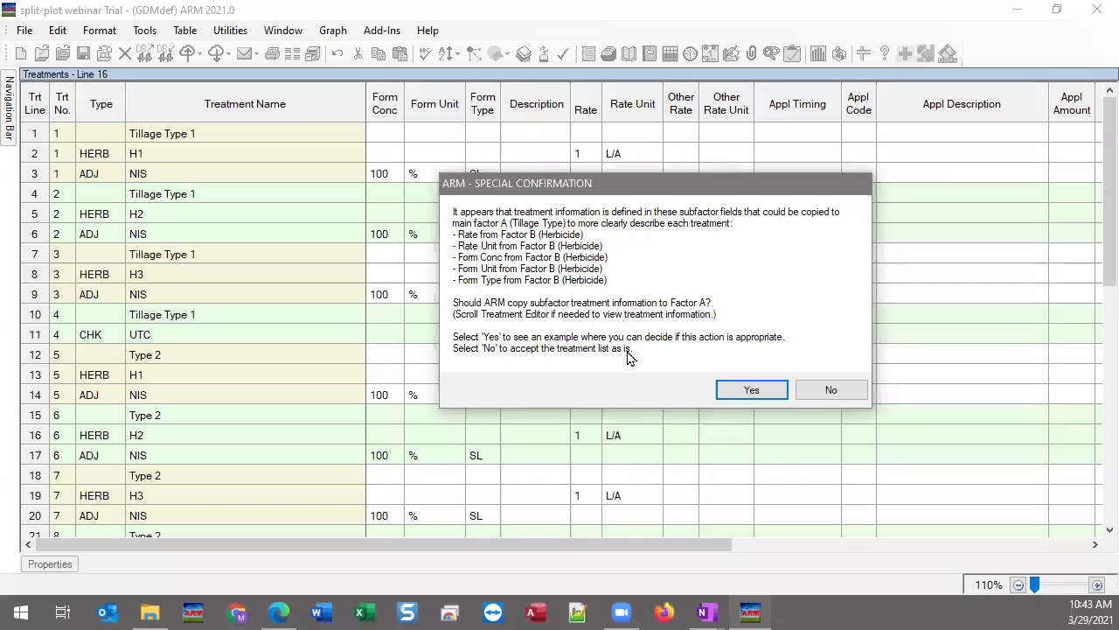
pyautogui.click(835, 393)
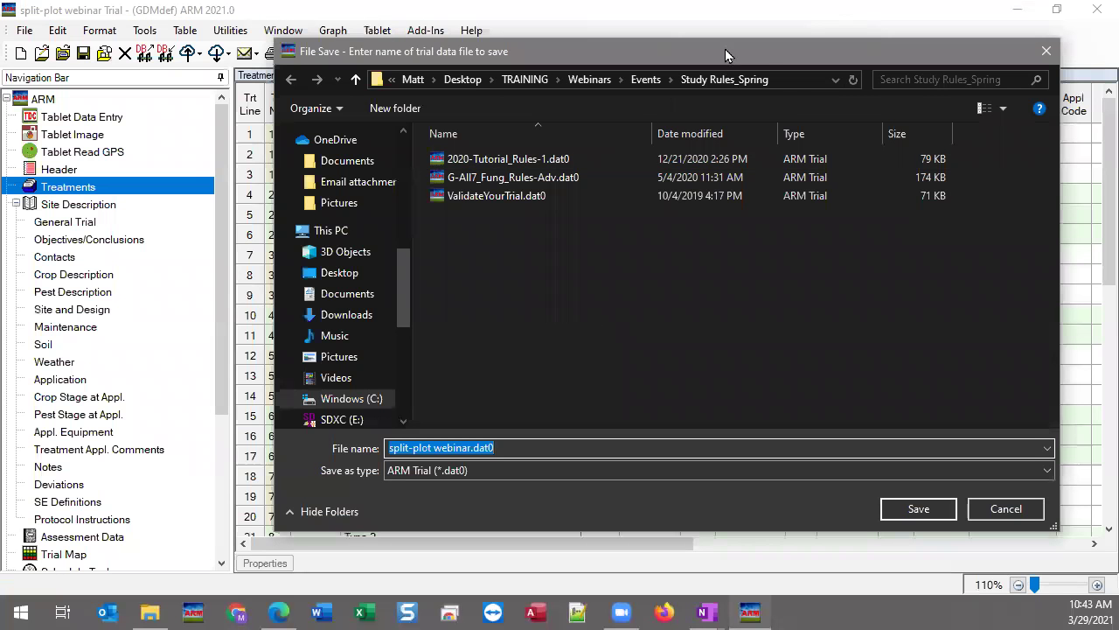
pyautogui.click(1008, 509)
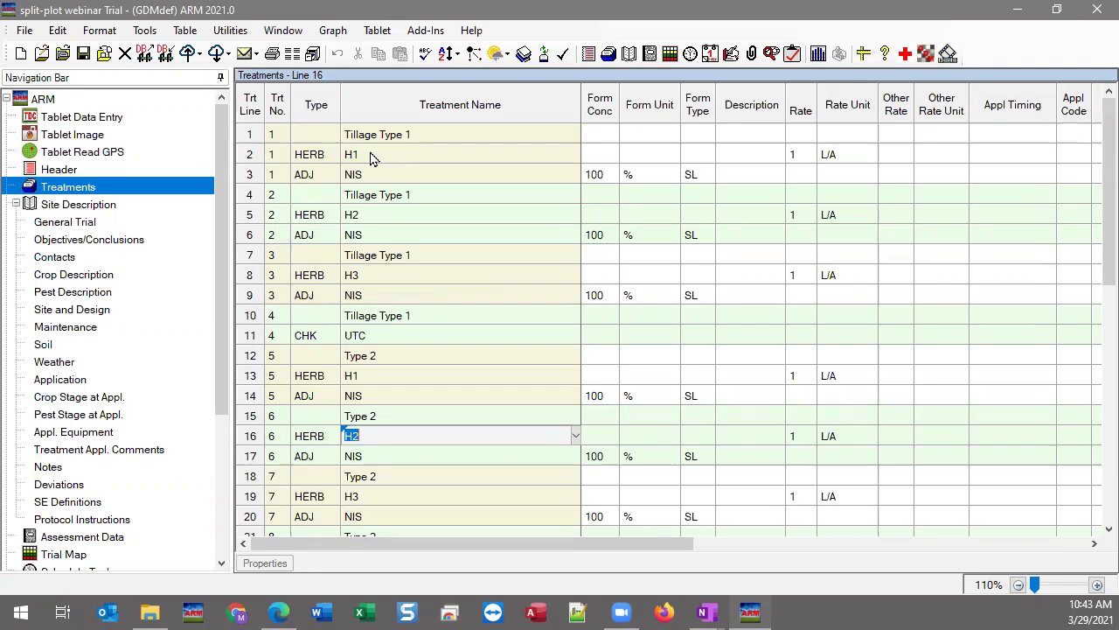
# Auto-hide the navigation bar and apply the 'Hide empty fields' view to the treatments
pyautogui.click(517, 180)
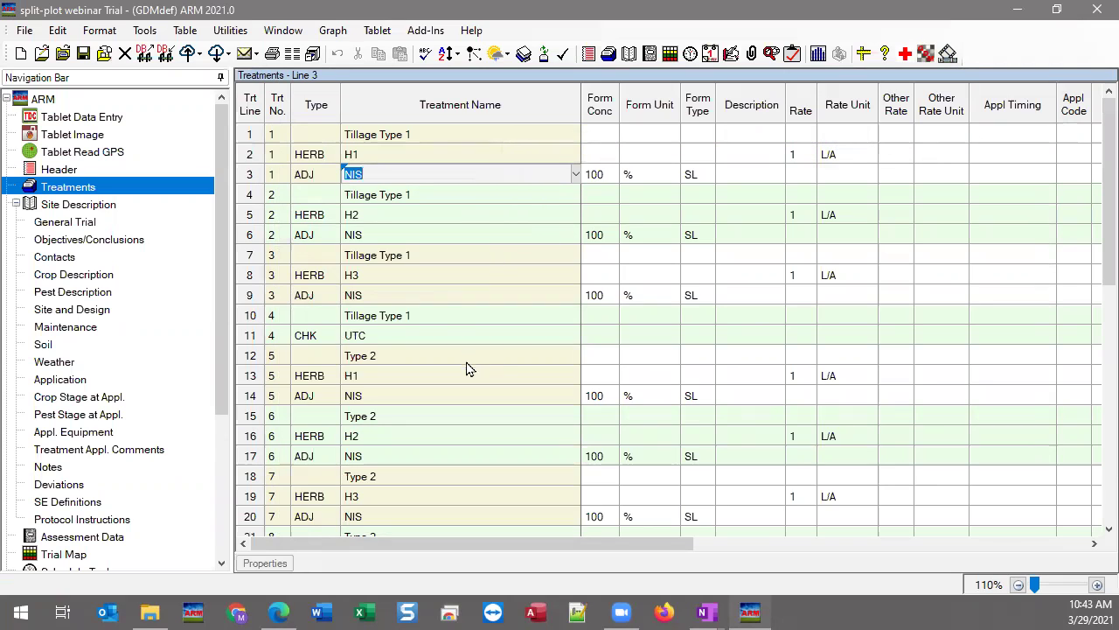
pyautogui.click(222, 78)
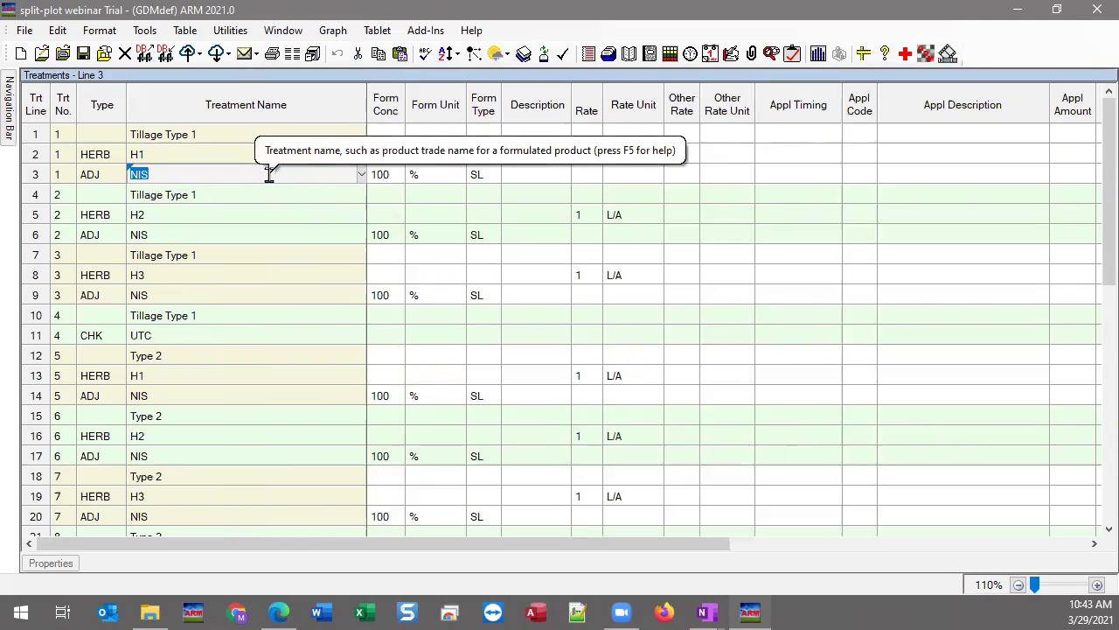
pyautogui.click(51, 563)
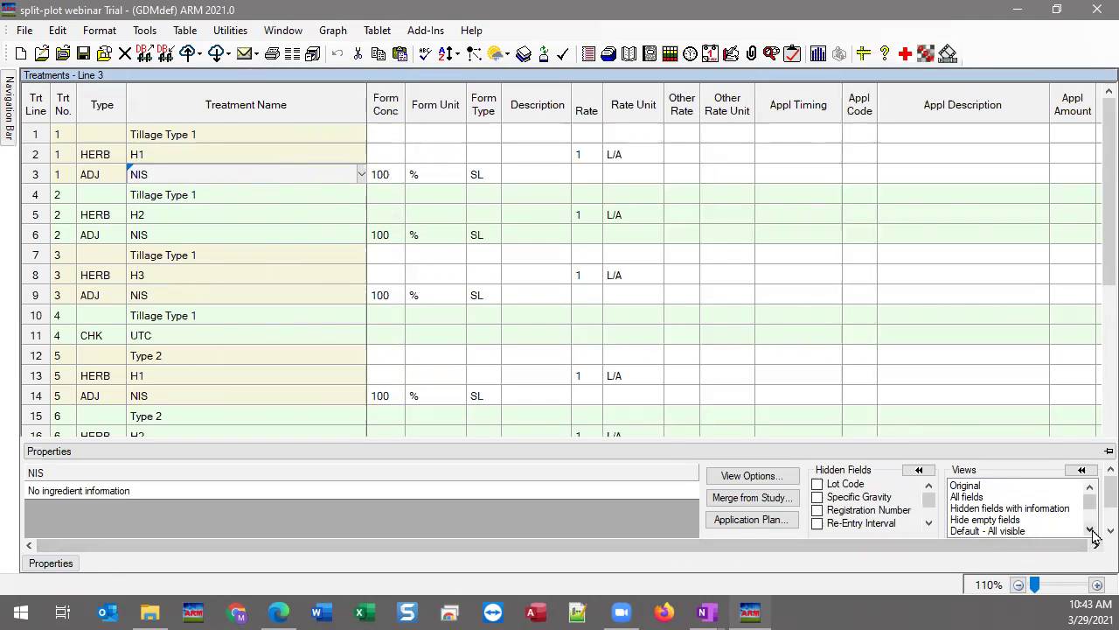
pyautogui.click(987, 520)
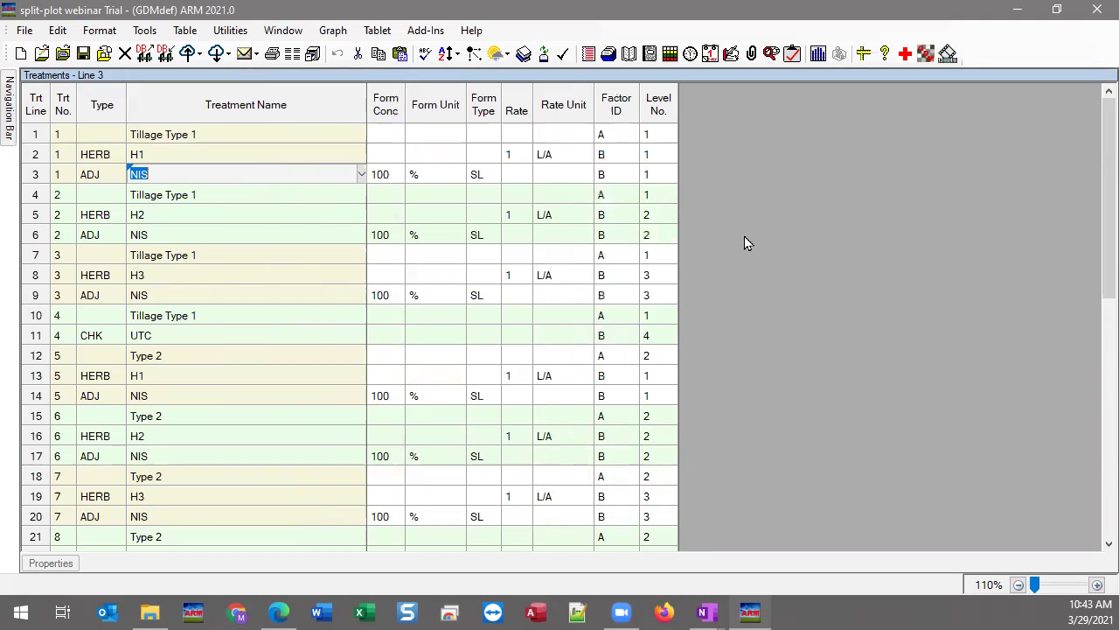
# Look through the whole treatment list, and examine the tillage, herbicide and adjuvant lines that make up treatment 1
pyautogui.scroll(-3, 213, 325)
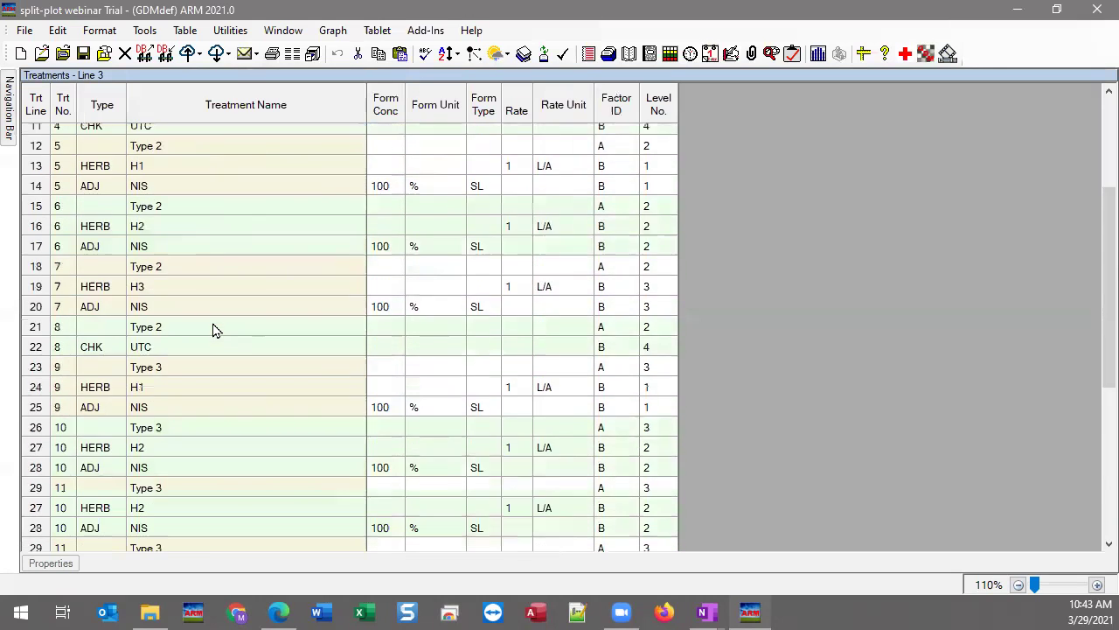
pyautogui.scroll(-3, 213, 329)
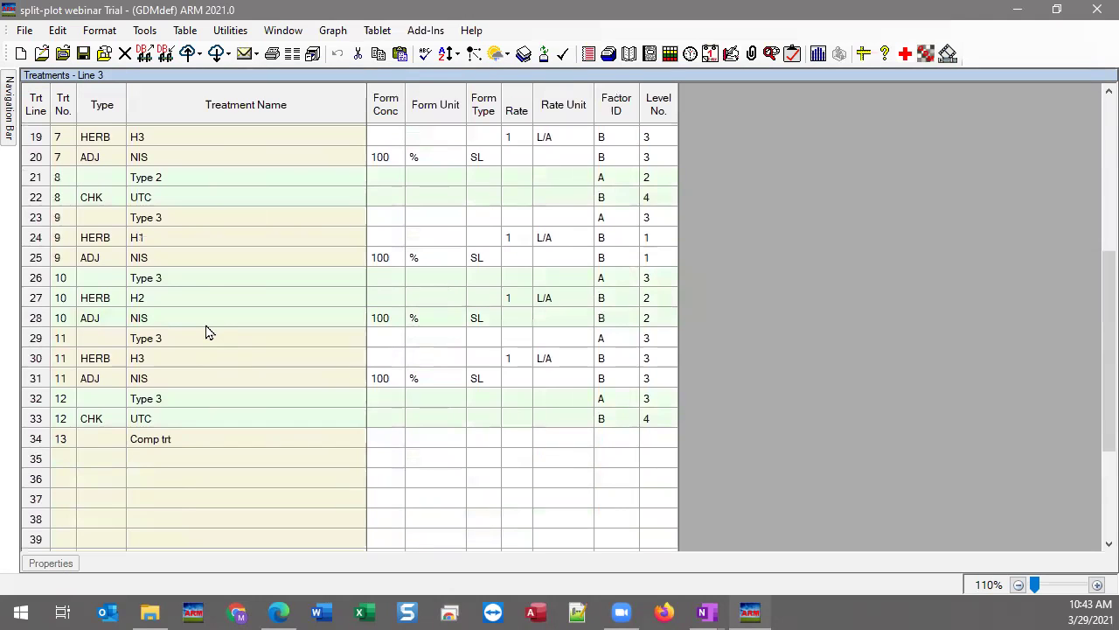
pyautogui.scroll(6, 206, 331)
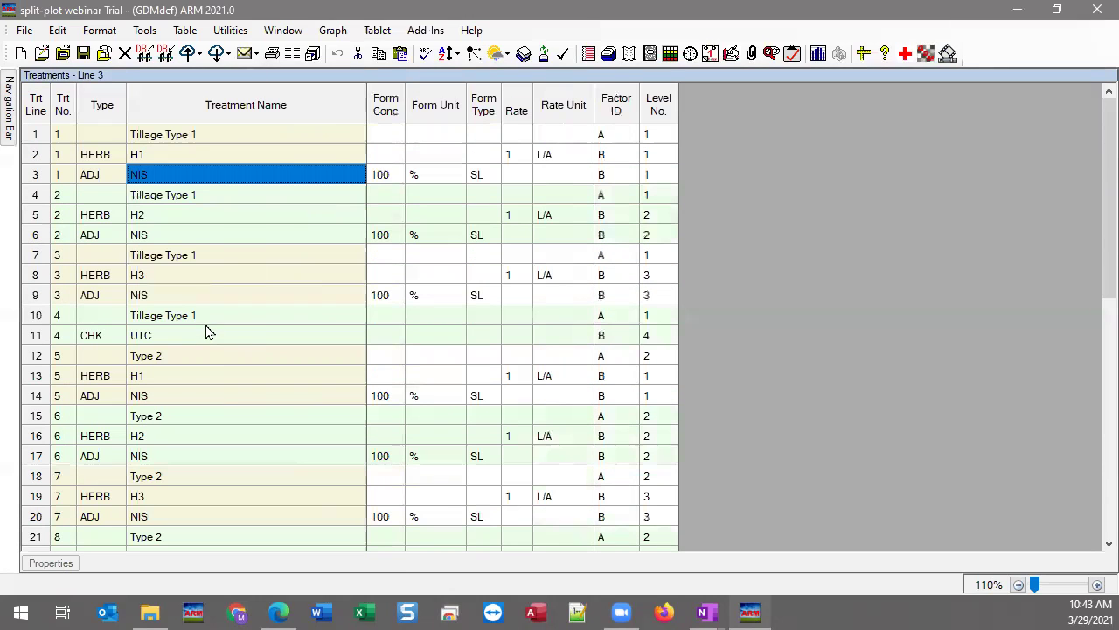
pyautogui.click(57, 136)
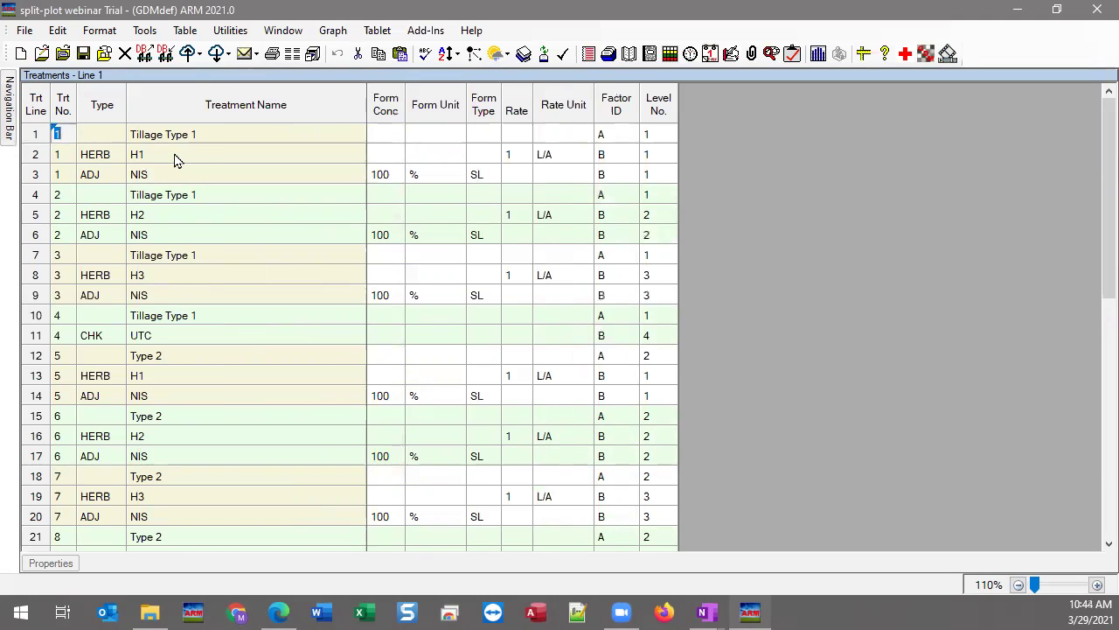
pyautogui.click(201, 135)
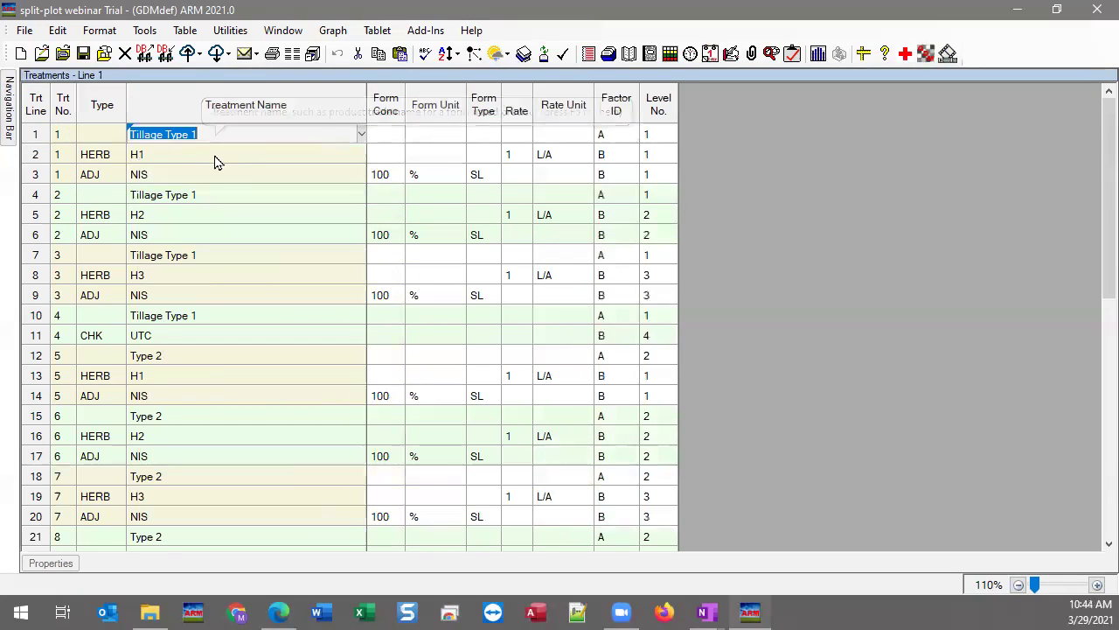
pyautogui.click(214, 155)
pyautogui.click(215, 166)
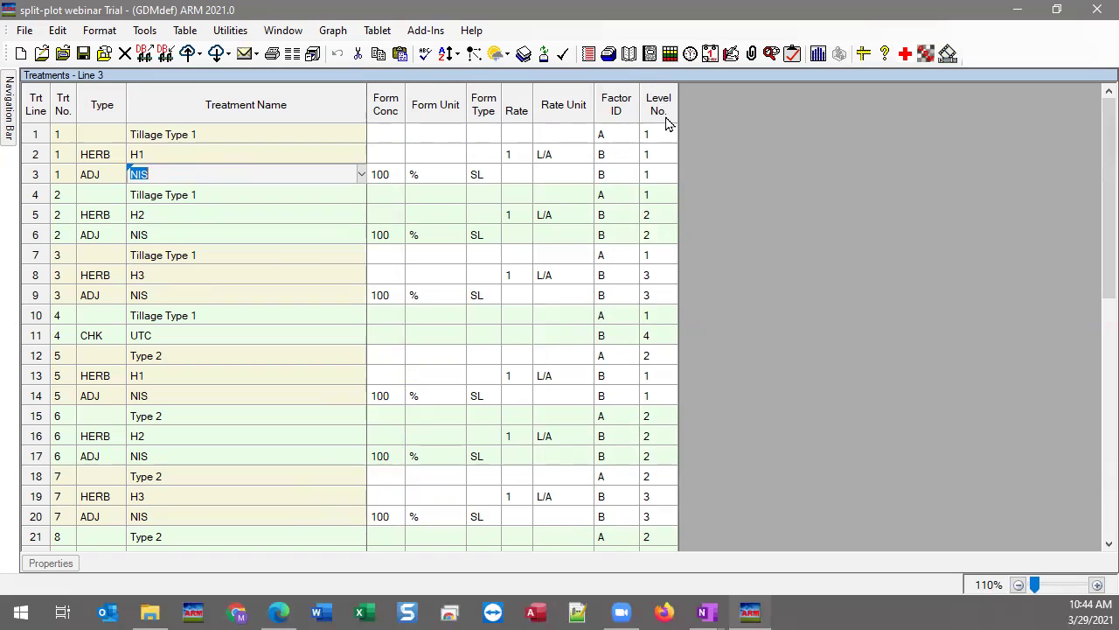
# Examine the Factor ID and Level No. of the first Tillage Type 1 line
pyautogui.moveTo(617, 131); pyautogui.dragTo(683, 138)
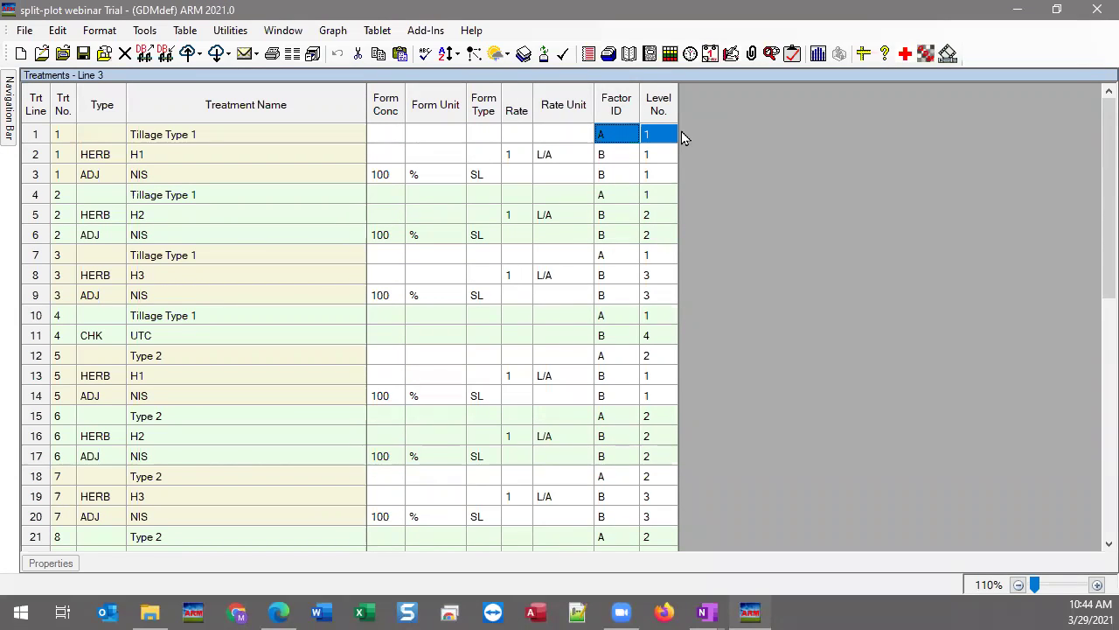
pyautogui.click(612, 139)
pyautogui.click(664, 141)
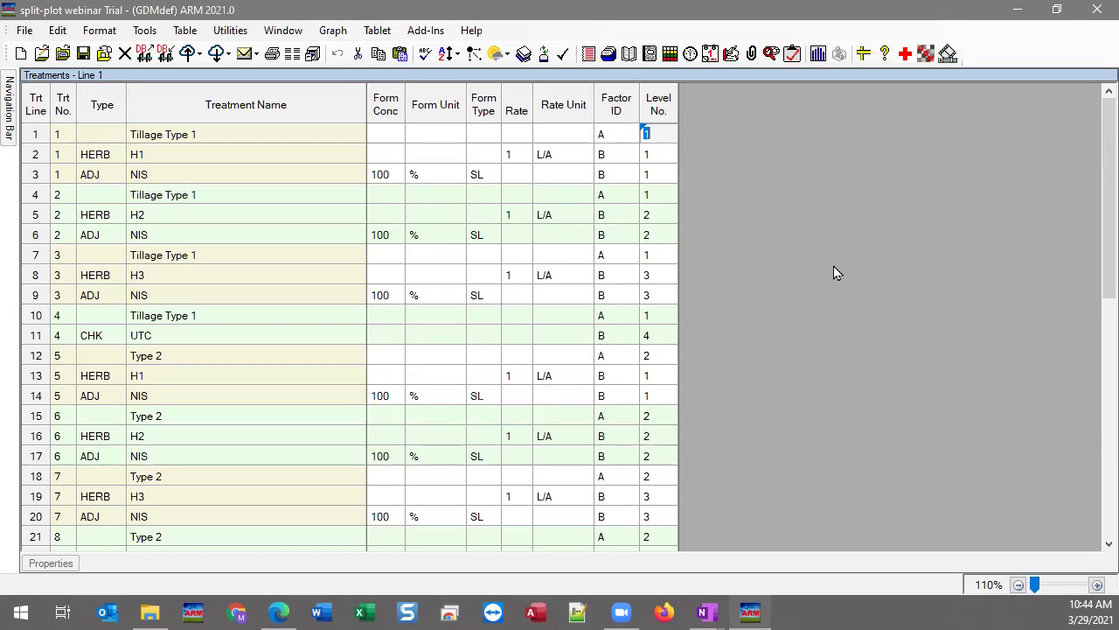
pyautogui.click(616, 140)
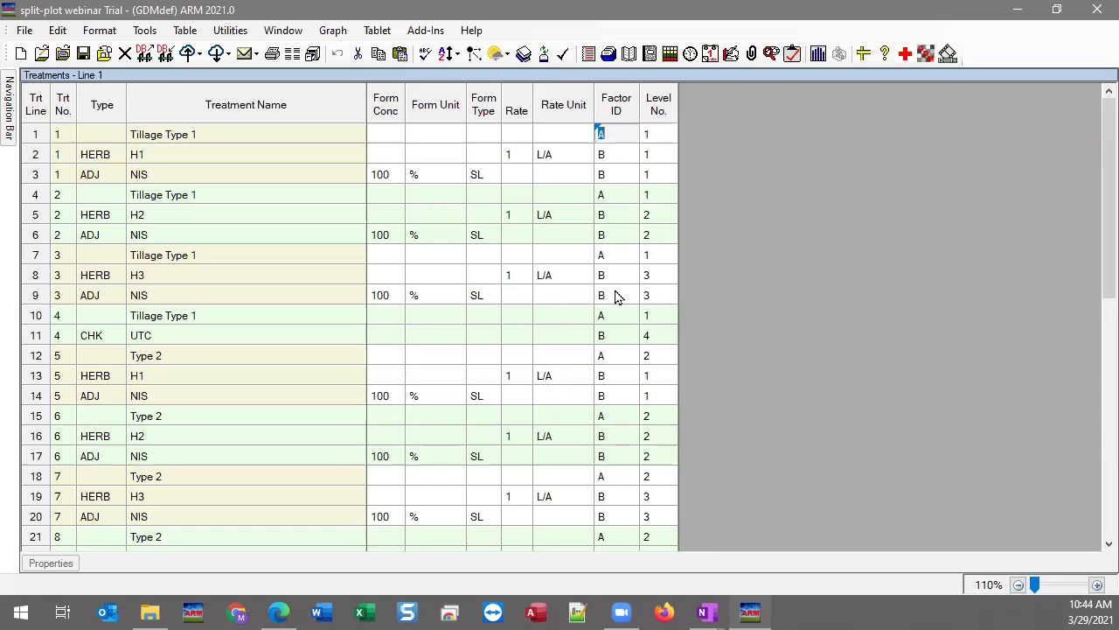
pyautogui.click(614, 132)
pyautogui.click(628, 140)
pyautogui.click(669, 133)
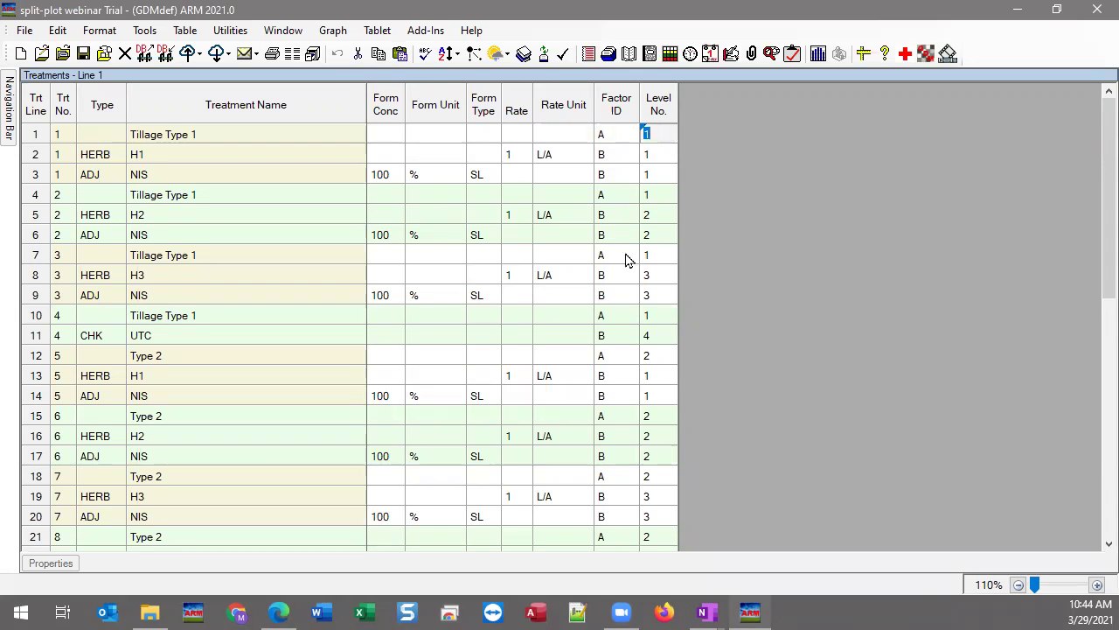
# Compare the Factor ID on the Tillage Type 1 lines of treatments 2, 3 and 4
pyautogui.click(621, 197)
pyautogui.click(615, 258)
pyautogui.click(612, 315)
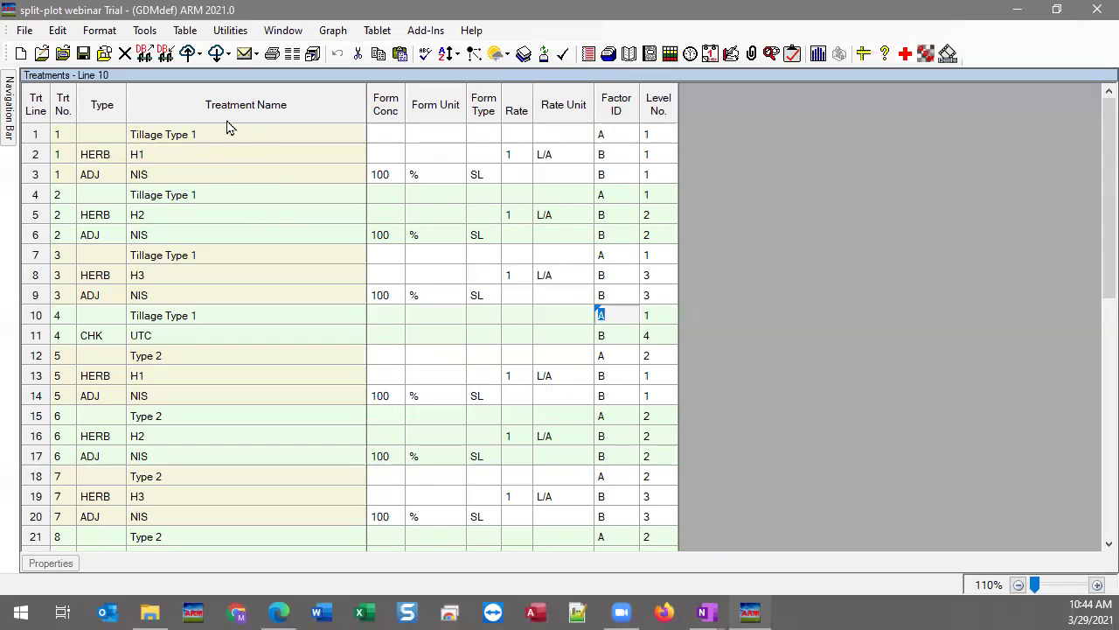
pyautogui.click(171, 321)
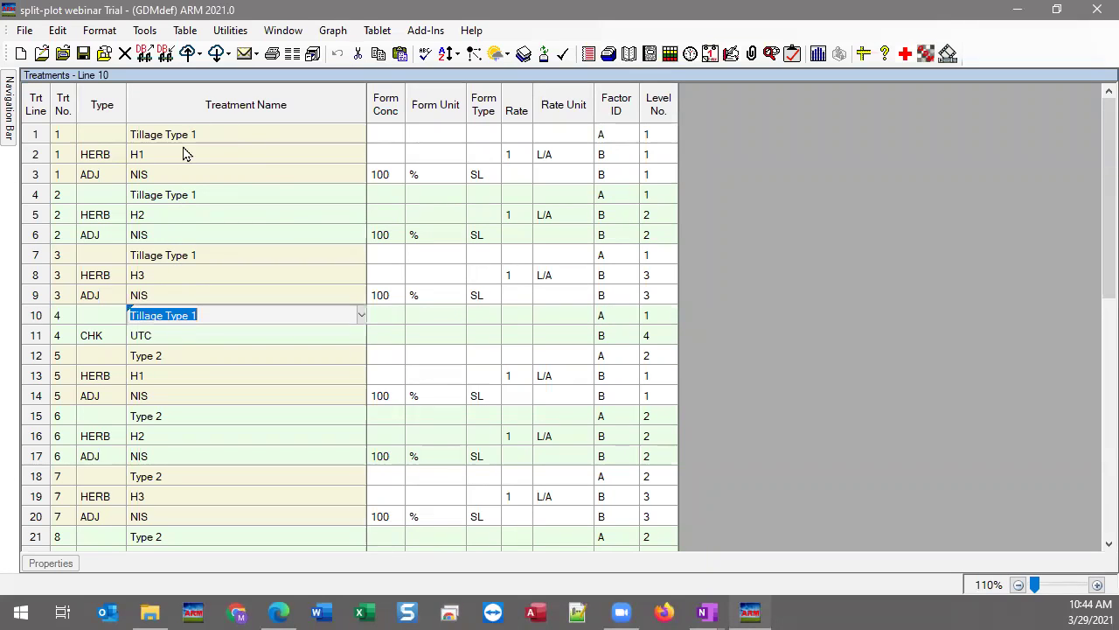
# Check the factor and level assignments of the H1, H2, H3 and UTC lines under Tillage Type 1
pyautogui.click(163, 162)
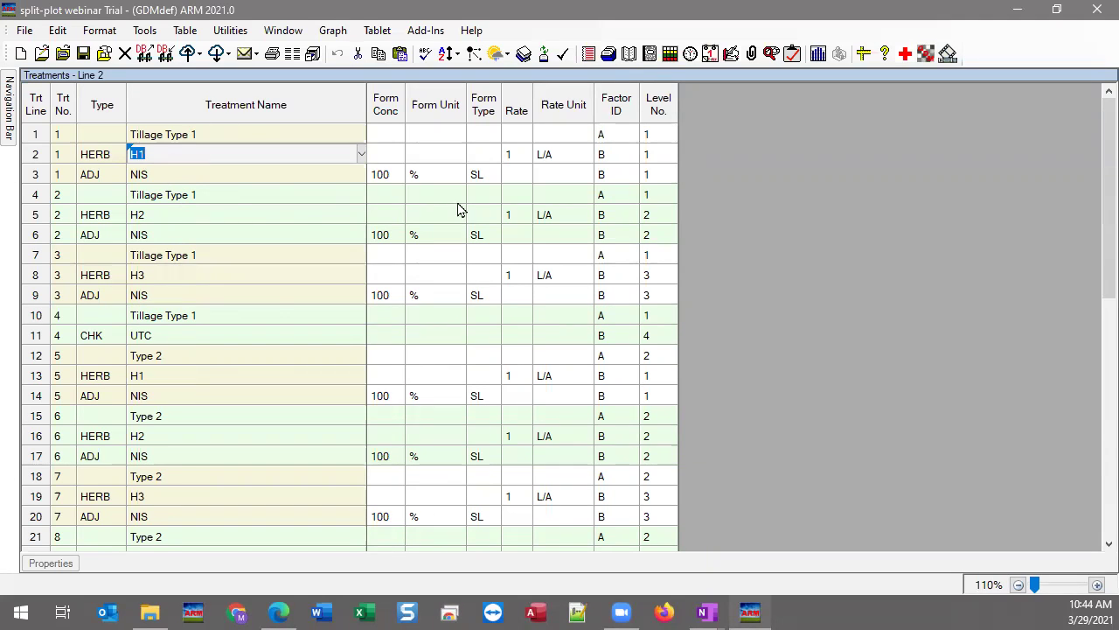
pyautogui.click(602, 158)
pyautogui.click(647, 156)
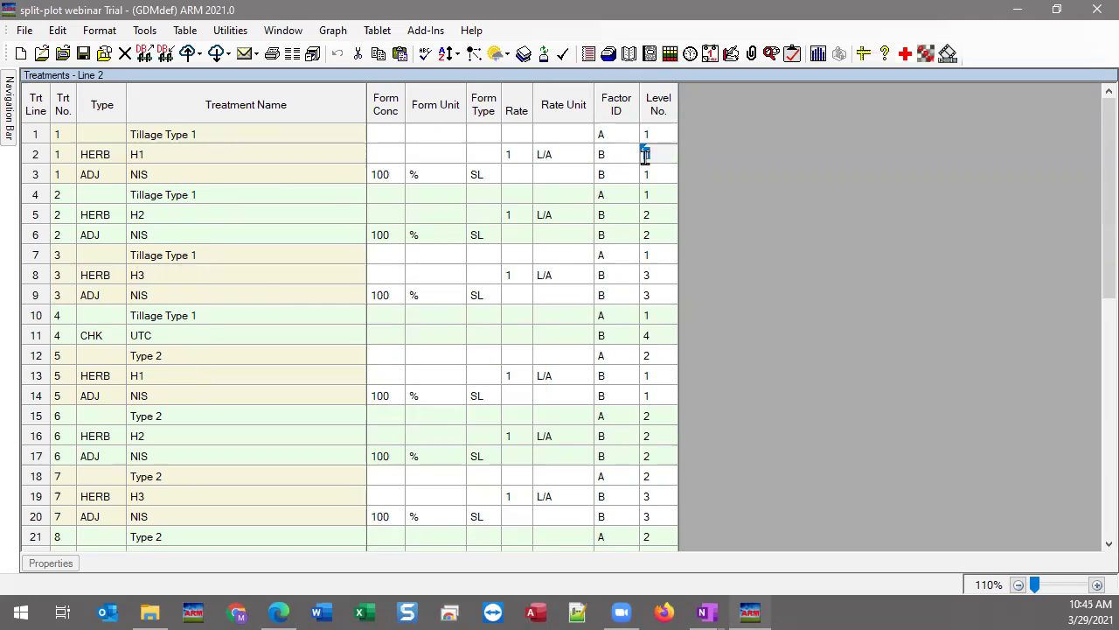
pyautogui.click(609, 232)
pyautogui.click(651, 214)
pyautogui.click(624, 294)
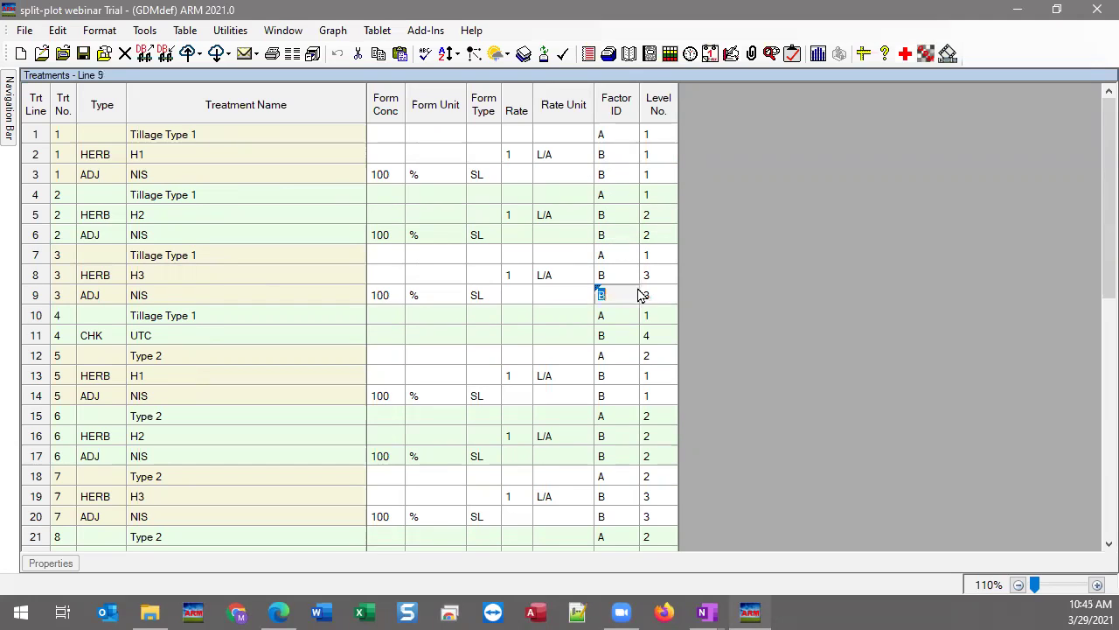
pyautogui.click(651, 297)
pyautogui.click(614, 335)
pyautogui.click(653, 335)
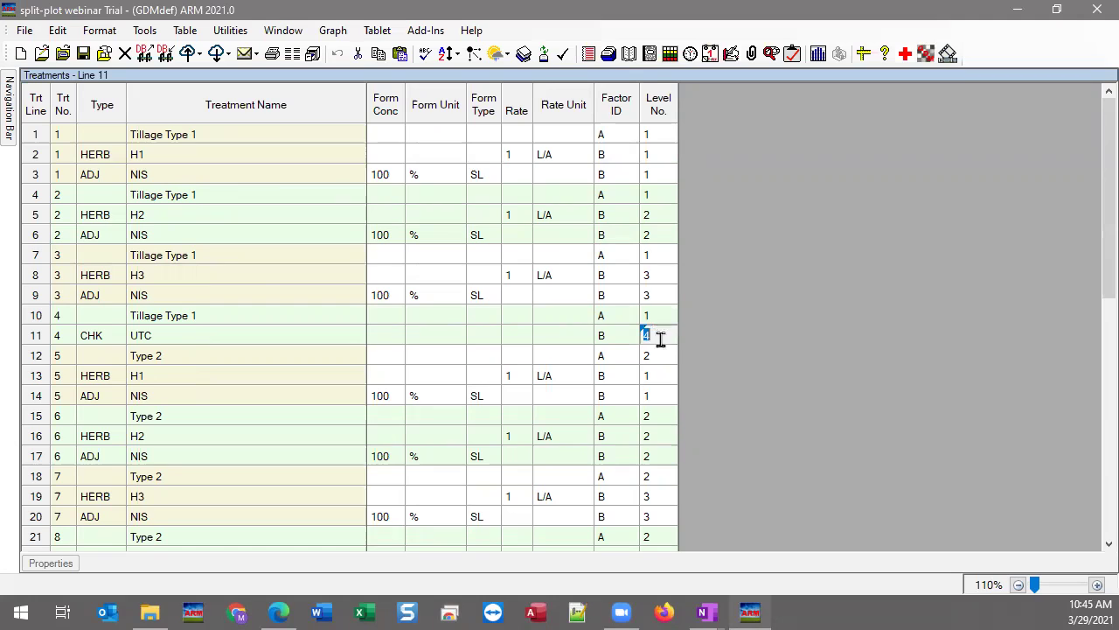
pyautogui.click(140, 275)
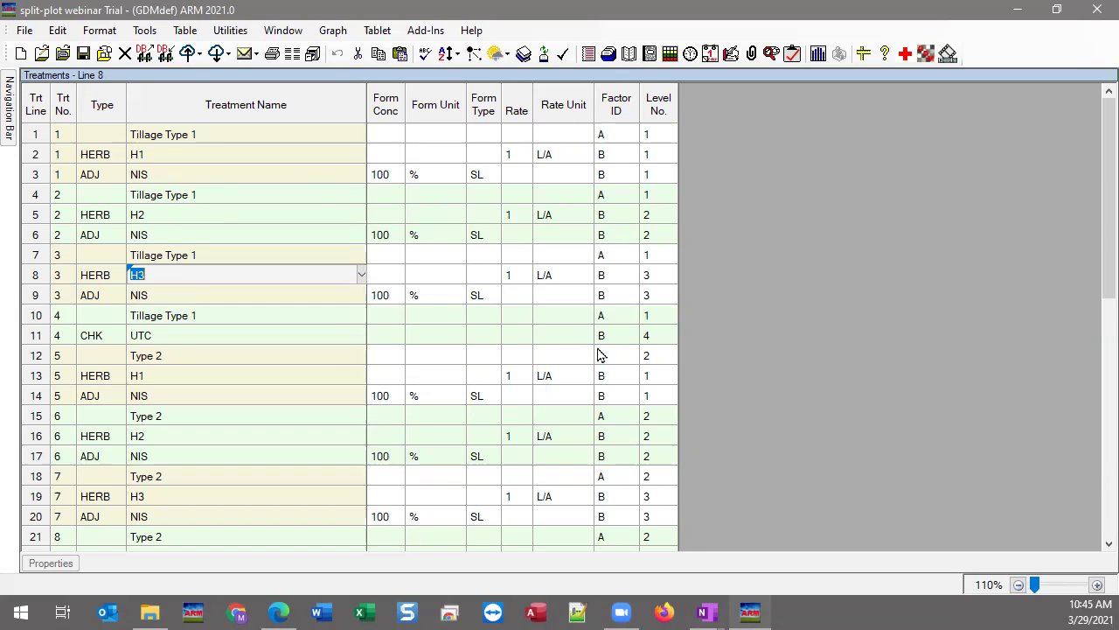
# Review how the factor and level assignments repeat for the Type 2 and Type 3 tillage treatments
pyautogui.click(229, 357)
pyautogui.scroll(-1, 88, 372)
pyautogui.click(634, 313)
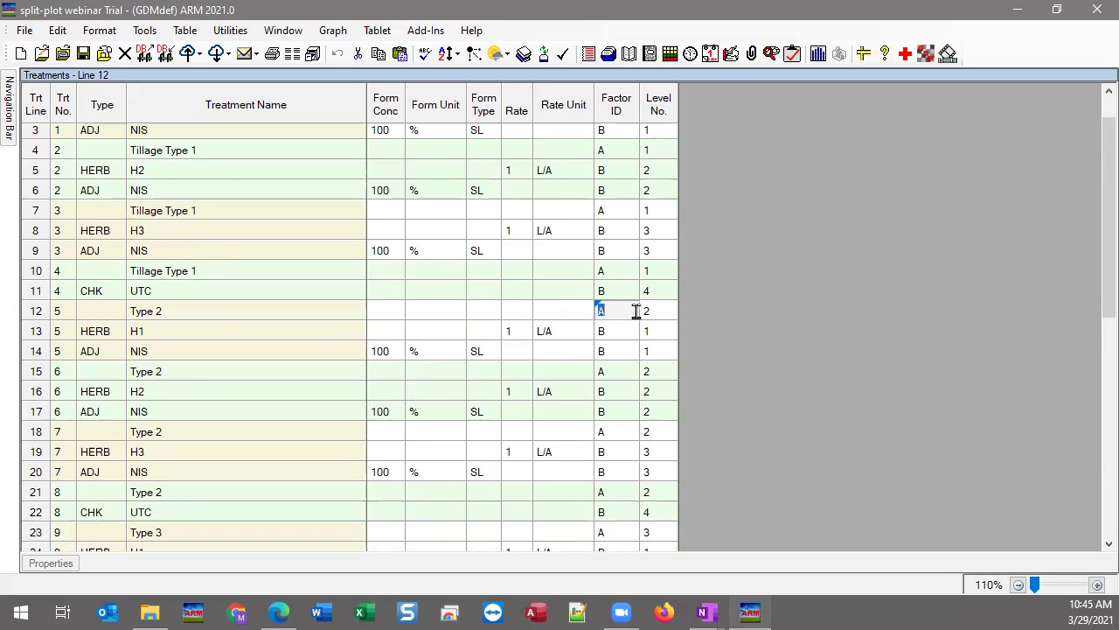
pyautogui.click(627, 334)
pyautogui.click(626, 374)
pyautogui.click(626, 393)
pyautogui.scroll(-3, 332, 445)
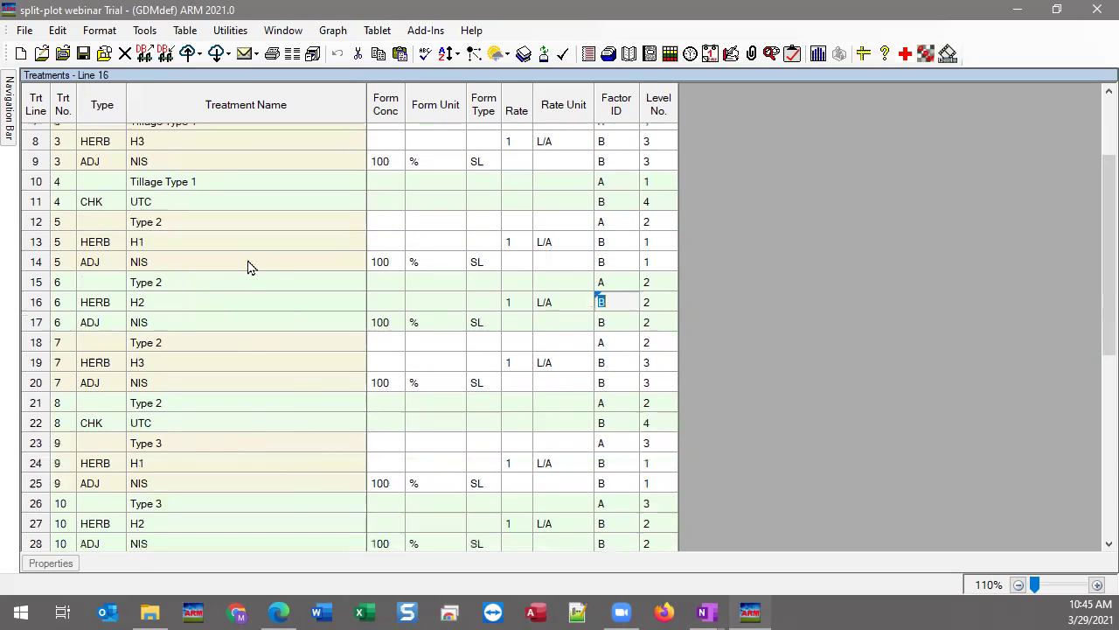
pyautogui.scroll(-4, 245, 289)
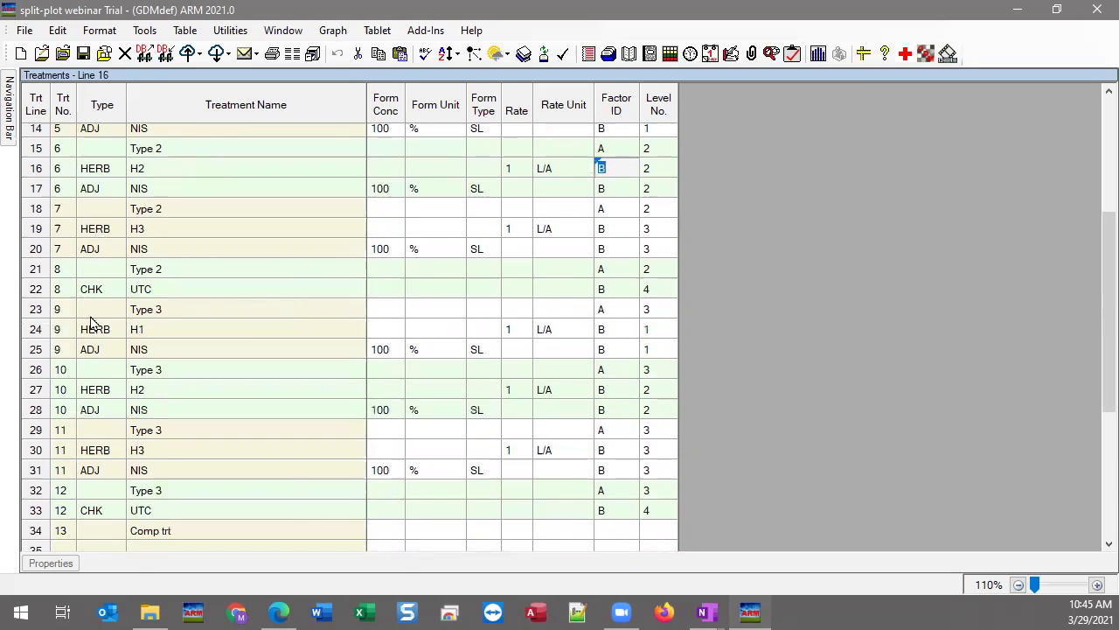
# Examine the comparison treatment 13 line, including its Factor ID and Level No. fields
pyautogui.click(276, 491)
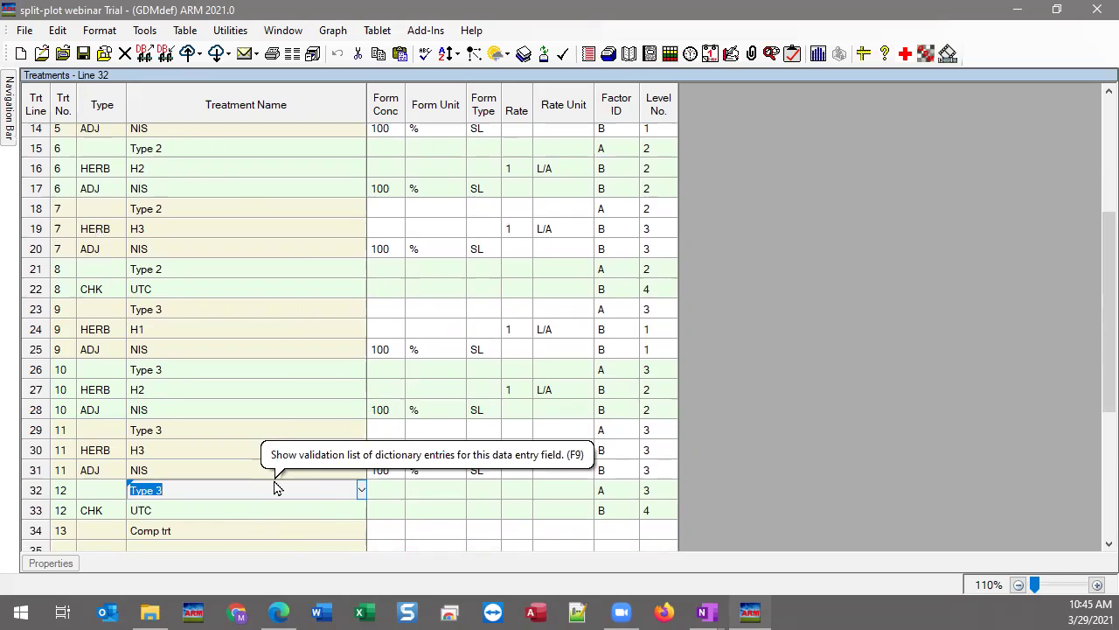
pyautogui.scroll(-1, 275, 488)
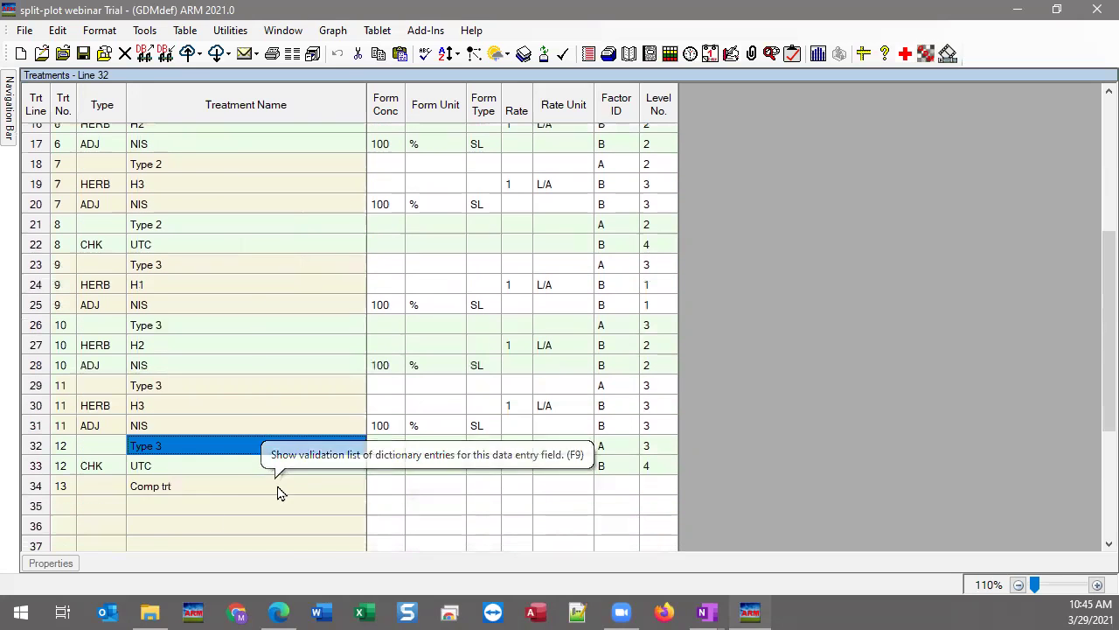
pyautogui.click(202, 486)
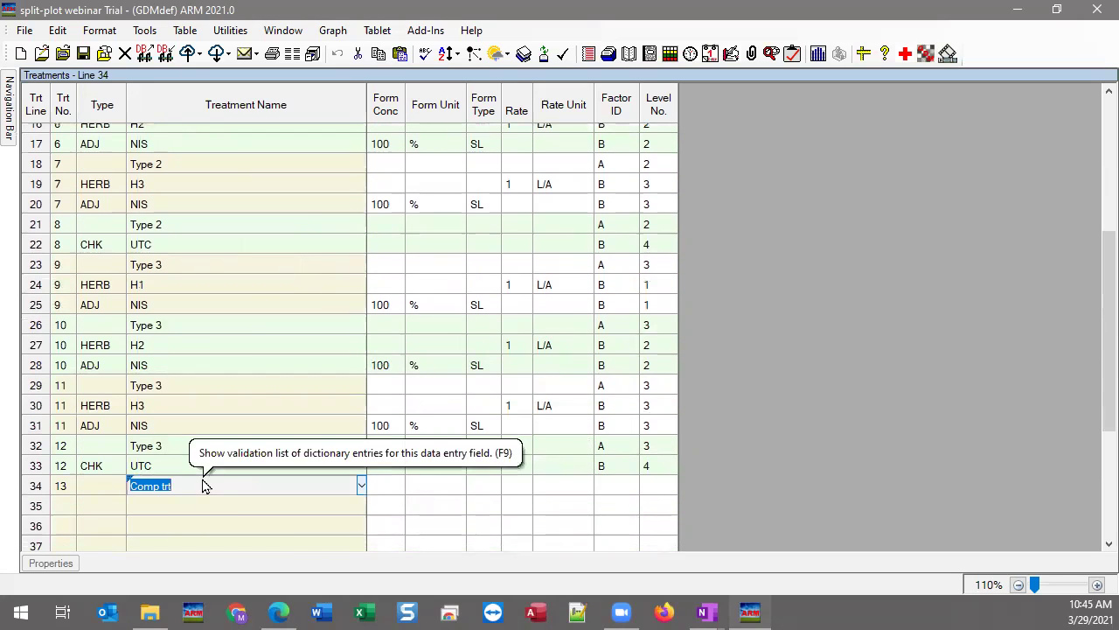
pyautogui.click(60, 487)
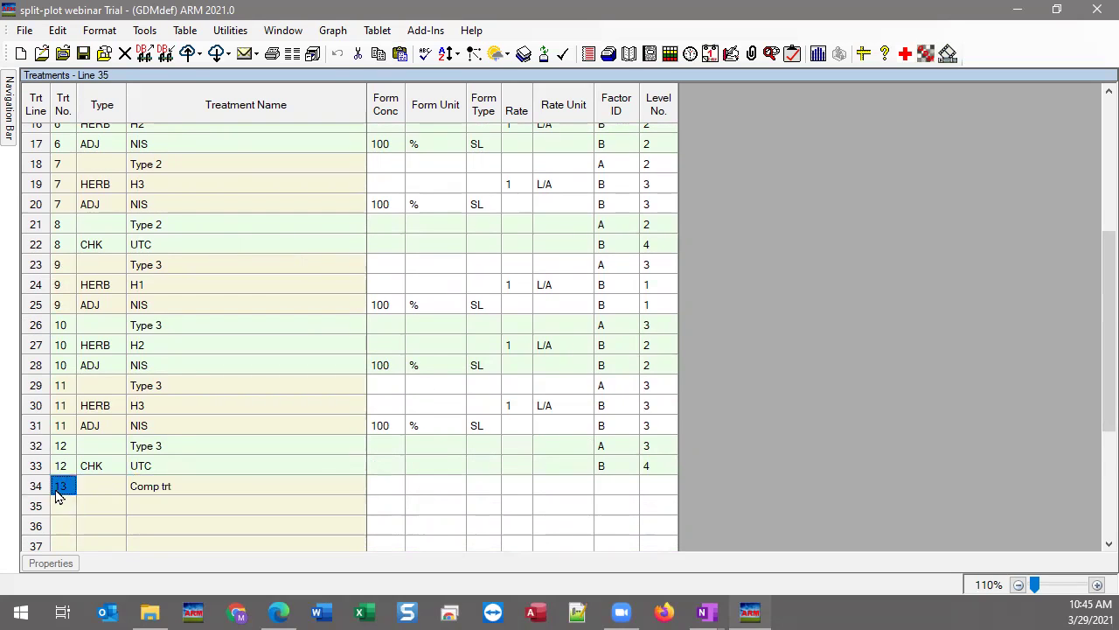
pyautogui.moveTo(612, 490); pyautogui.dragTo(664, 487)
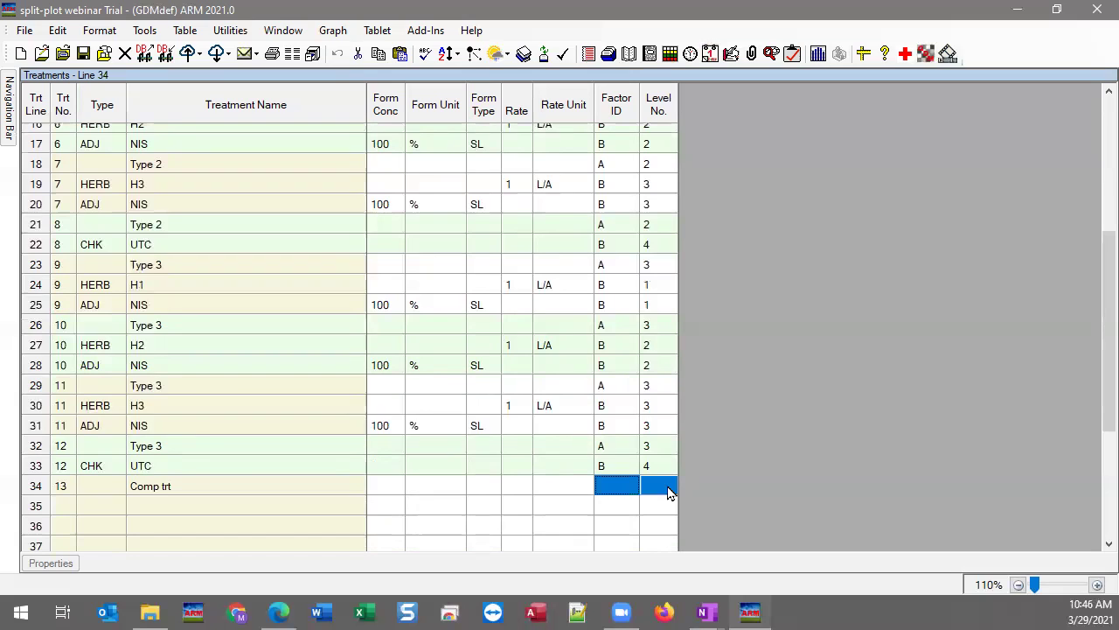
pyautogui.moveTo(237, 490); pyautogui.dragTo(237, 505)
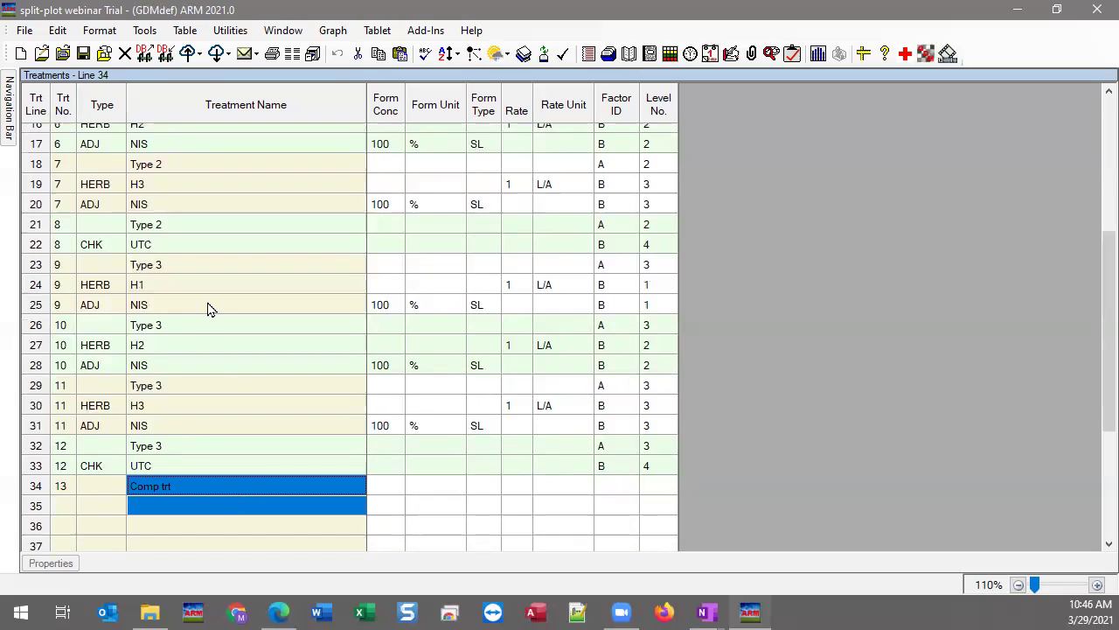
pyautogui.moveTo(1093, 400); pyautogui.dragTo(1095, 214)
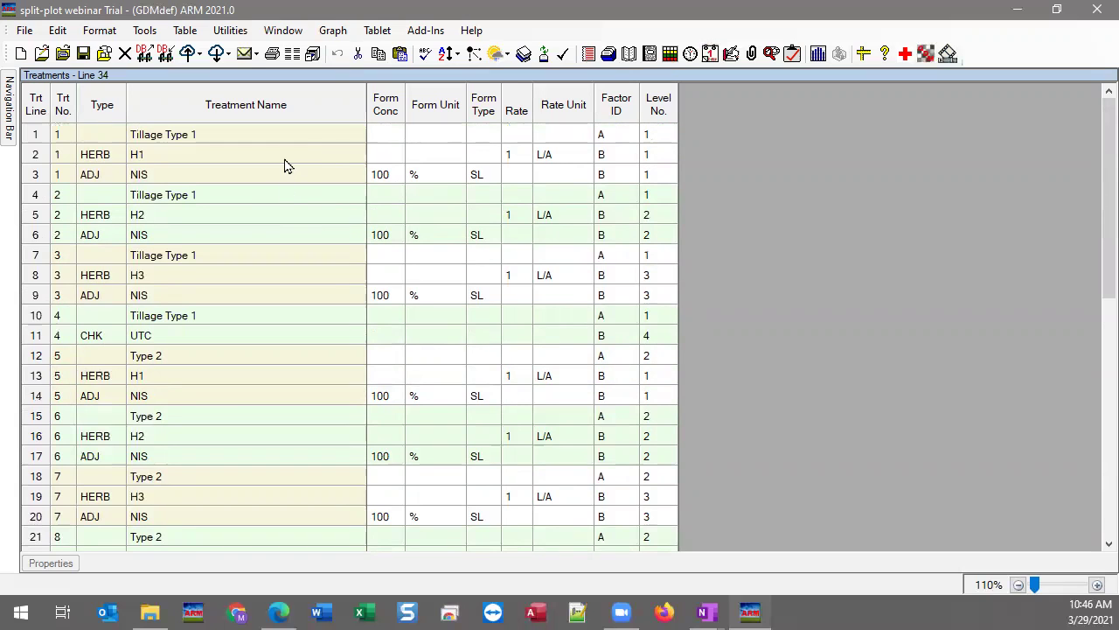
# Open the General Trial site description and dock the navigation bar again
pyautogui.moveTo(15, 111)
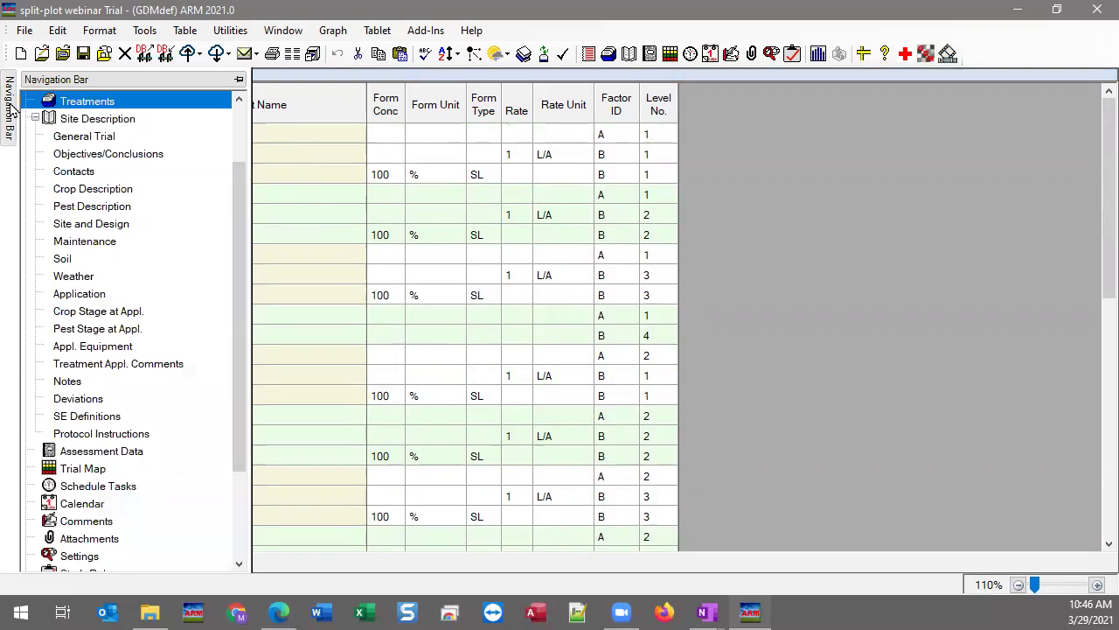
pyautogui.click(87, 138)
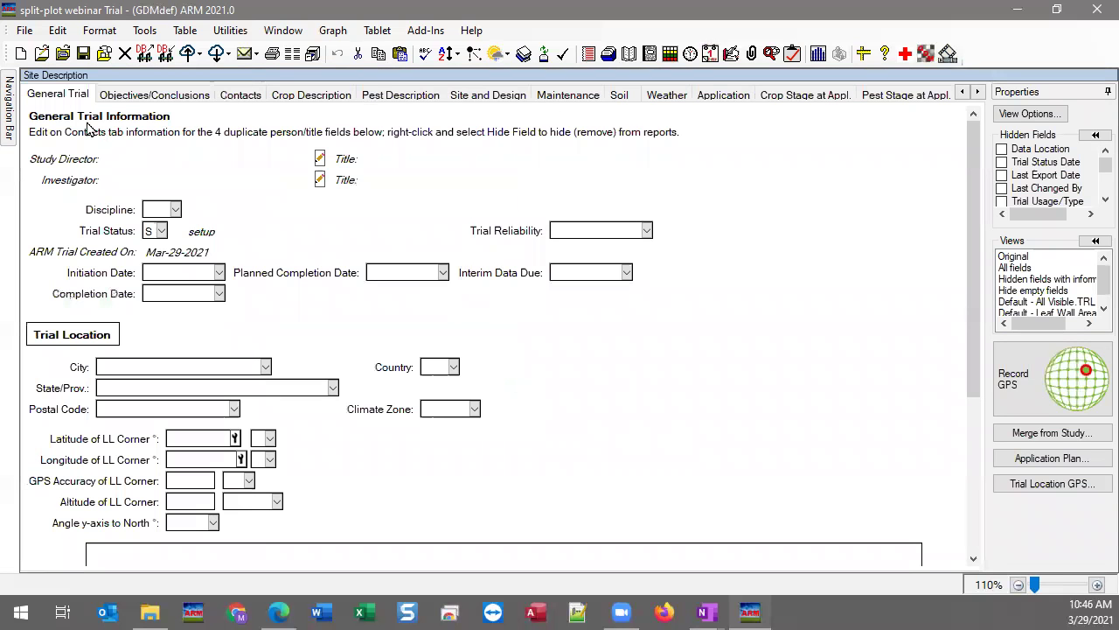
pyautogui.moveTo(14, 121)
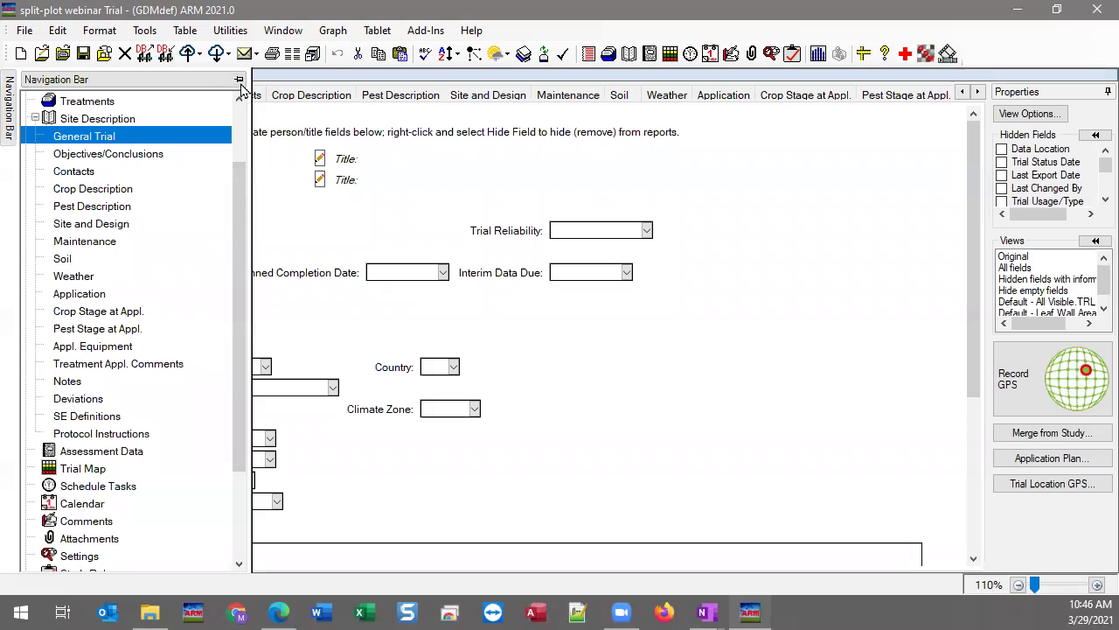
pyautogui.click(240, 79)
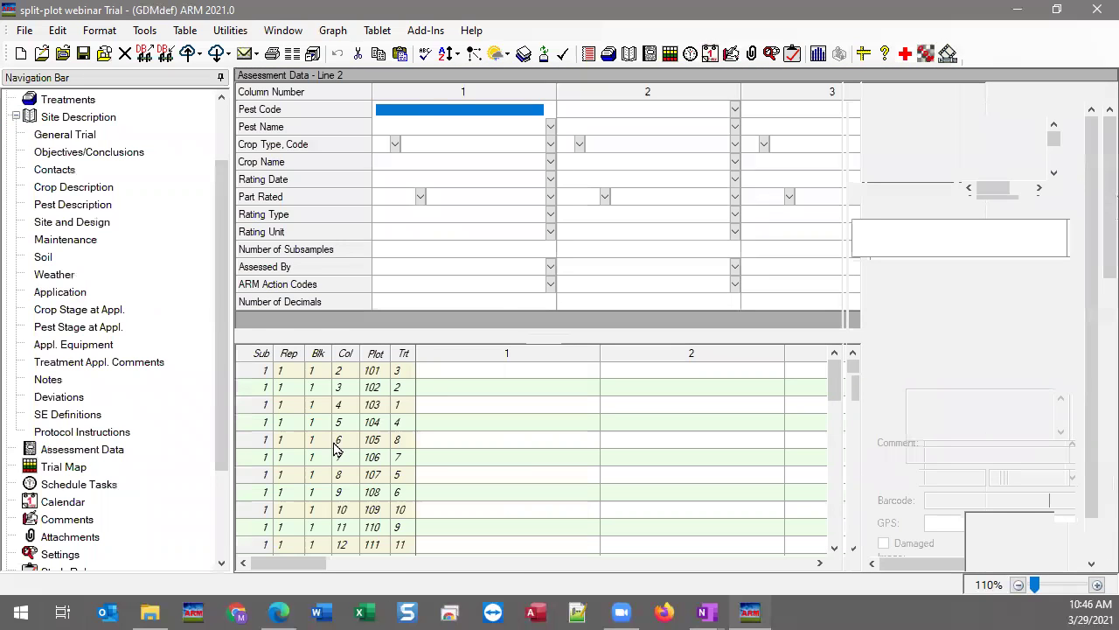
# Close the split-plot webinar trial without saving its changes and dismiss the prompt for creating or opening a study
pyautogui.click(551, 411)
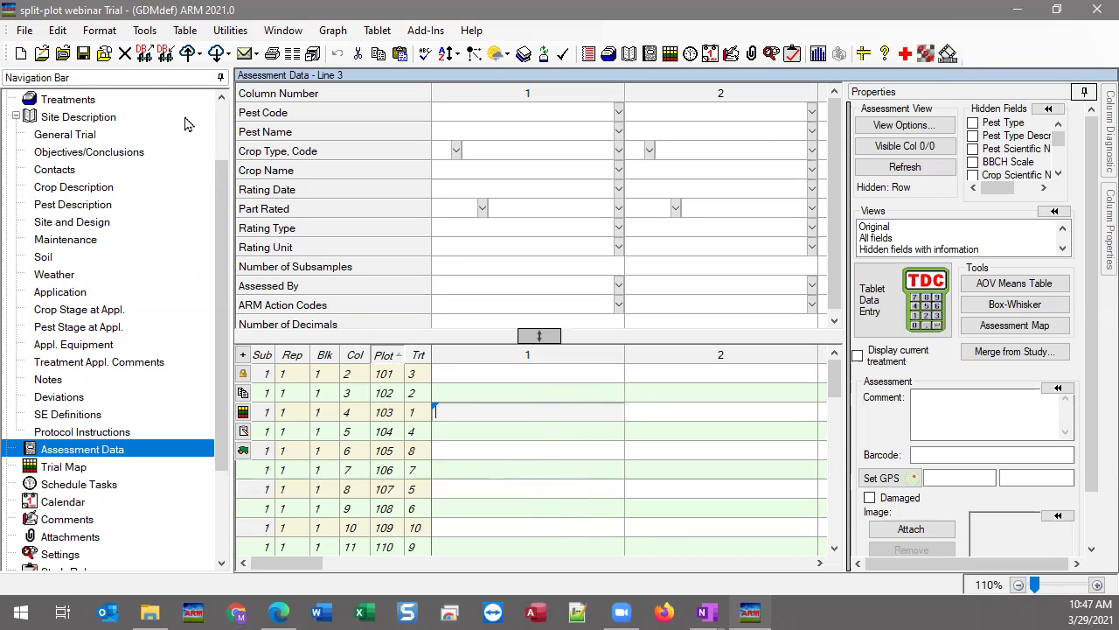
pyautogui.click(125, 55)
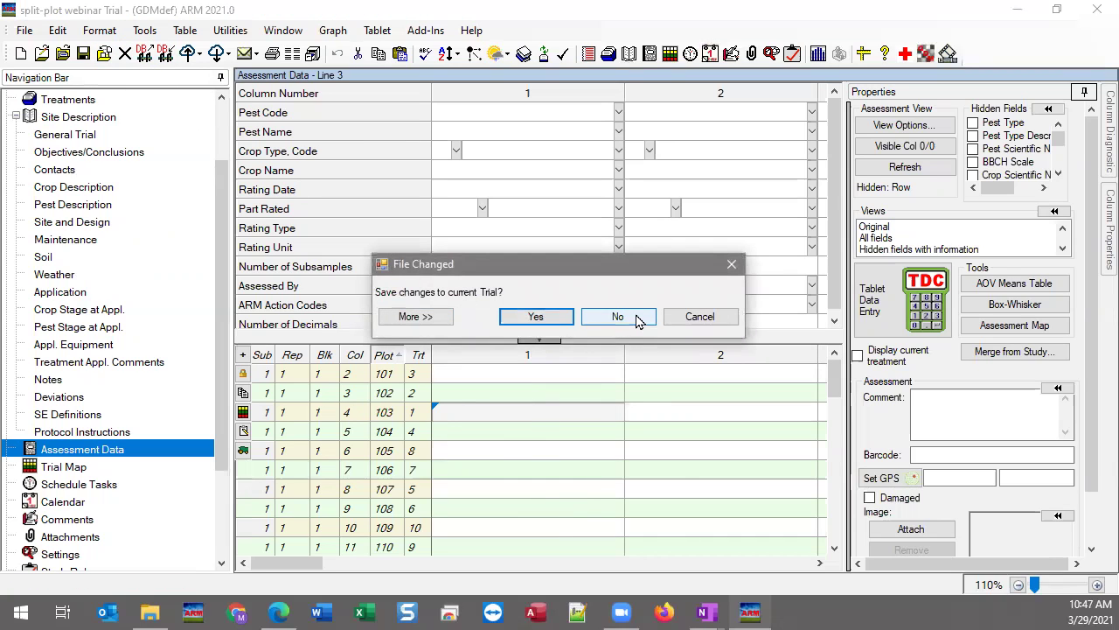
pyautogui.click(636, 318)
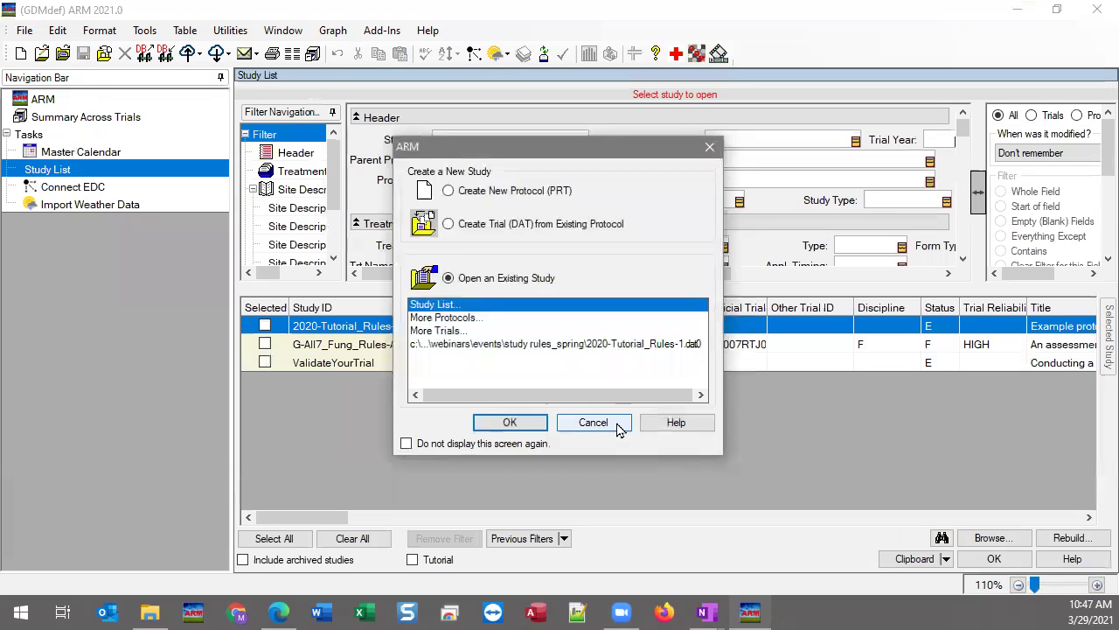
pyautogui.click(618, 428)
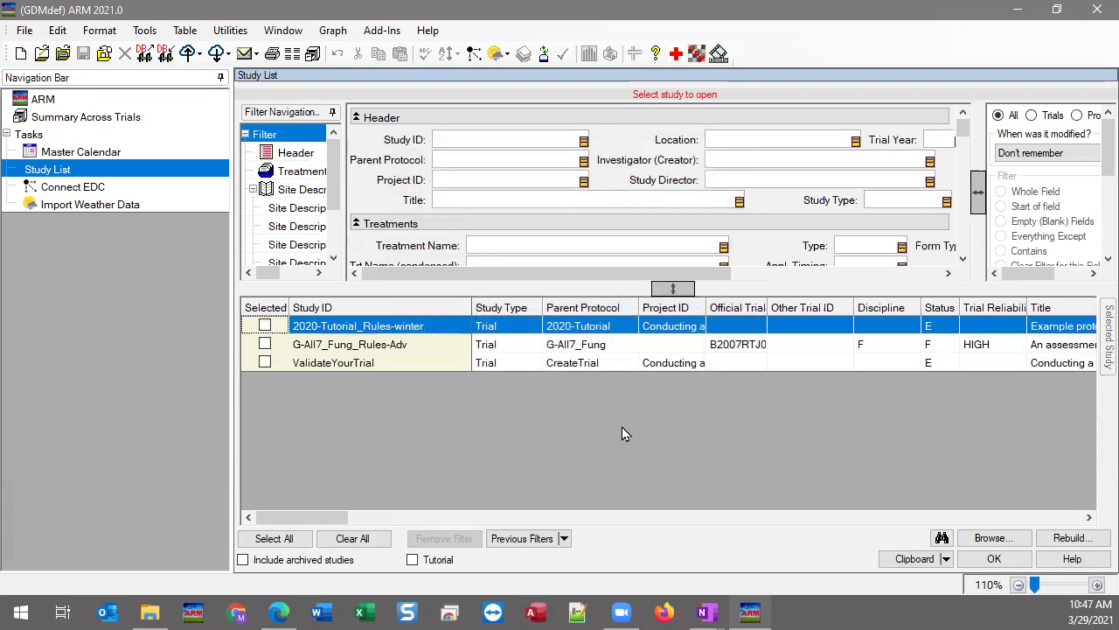
# Include the tutorial studies in the Study List and find the G-All_Split-Plot_2-way trial entries
pyautogui.click(429, 566)
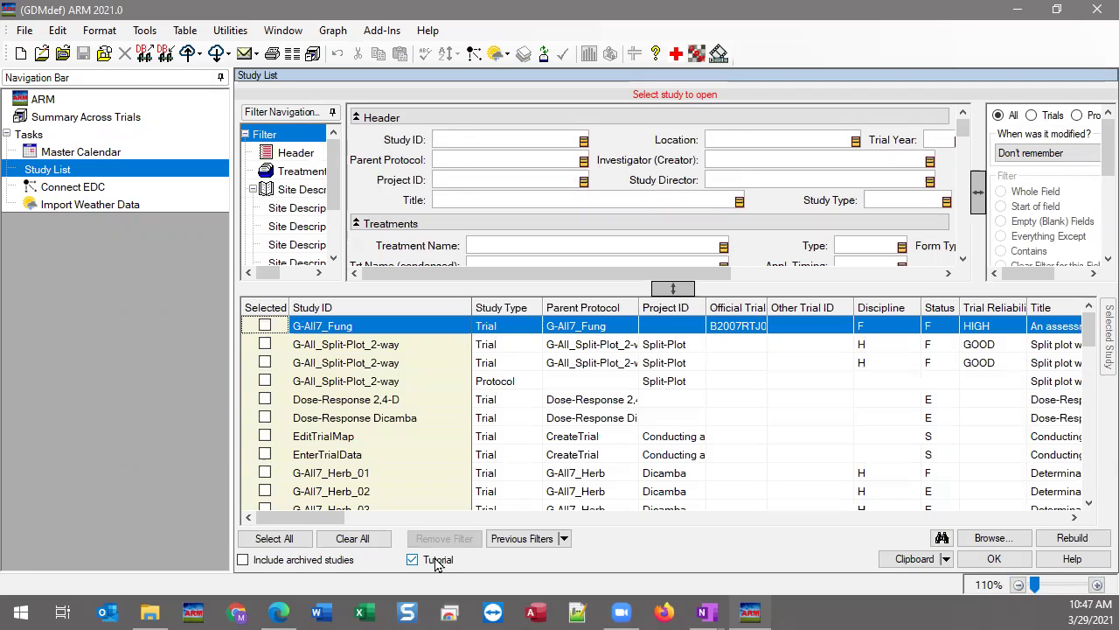
pyautogui.click(374, 348)
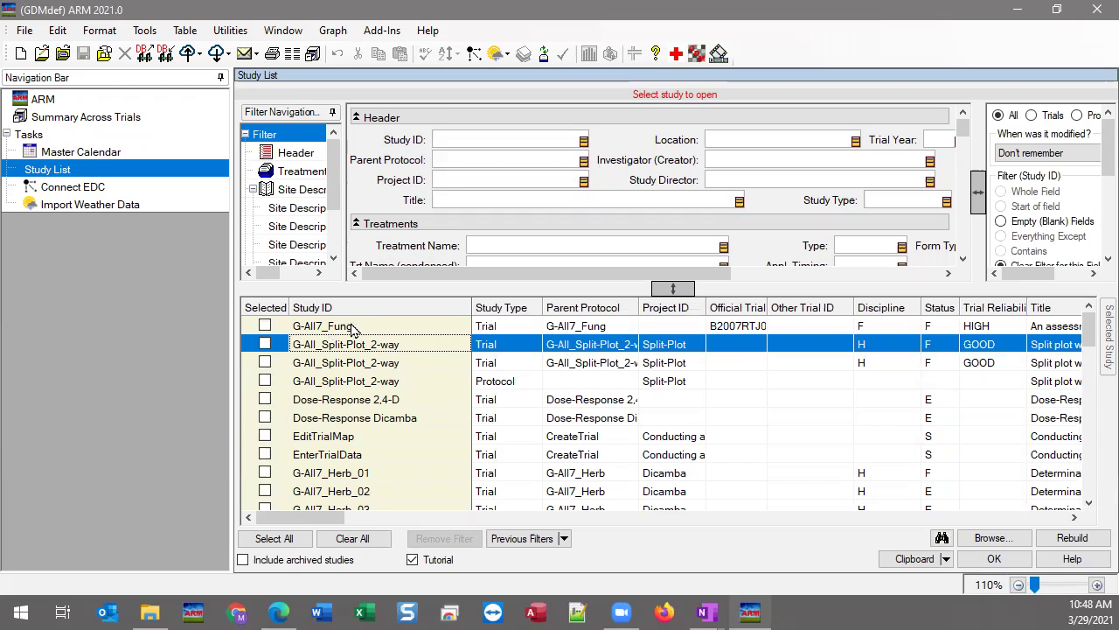
pyautogui.scroll(-1, 377, 472)
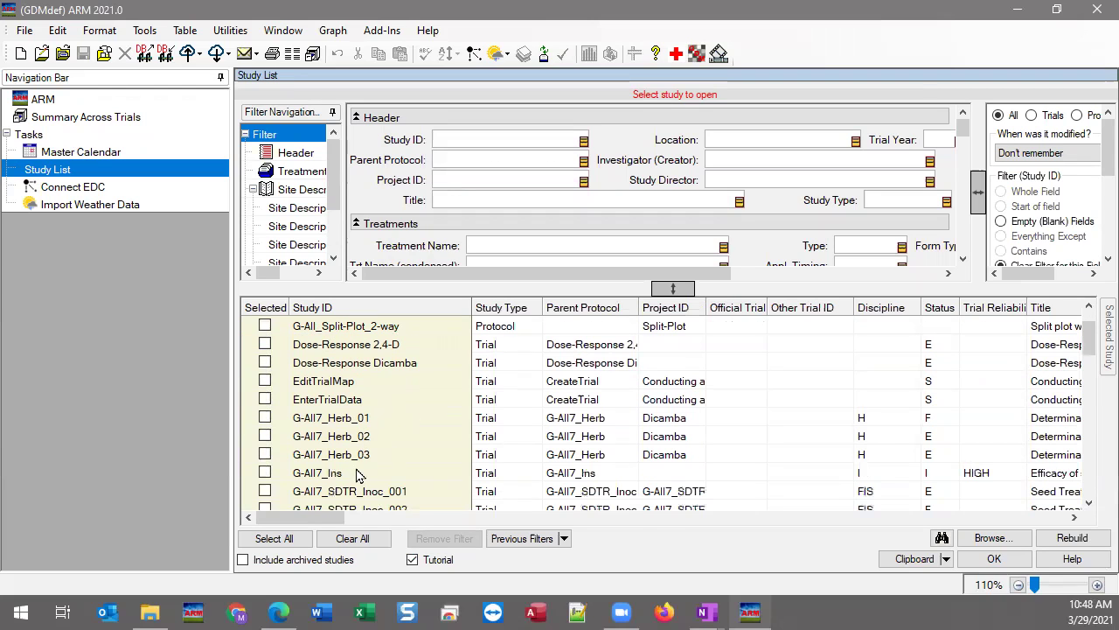
pyautogui.scroll(-1, 360, 459)
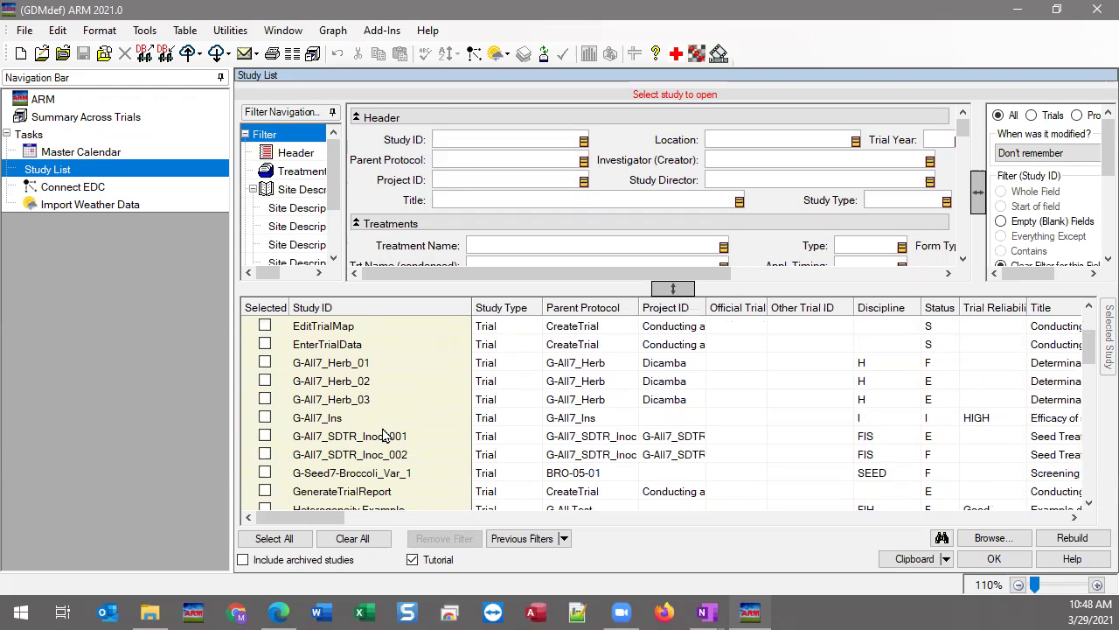
pyautogui.scroll(2, 385, 435)
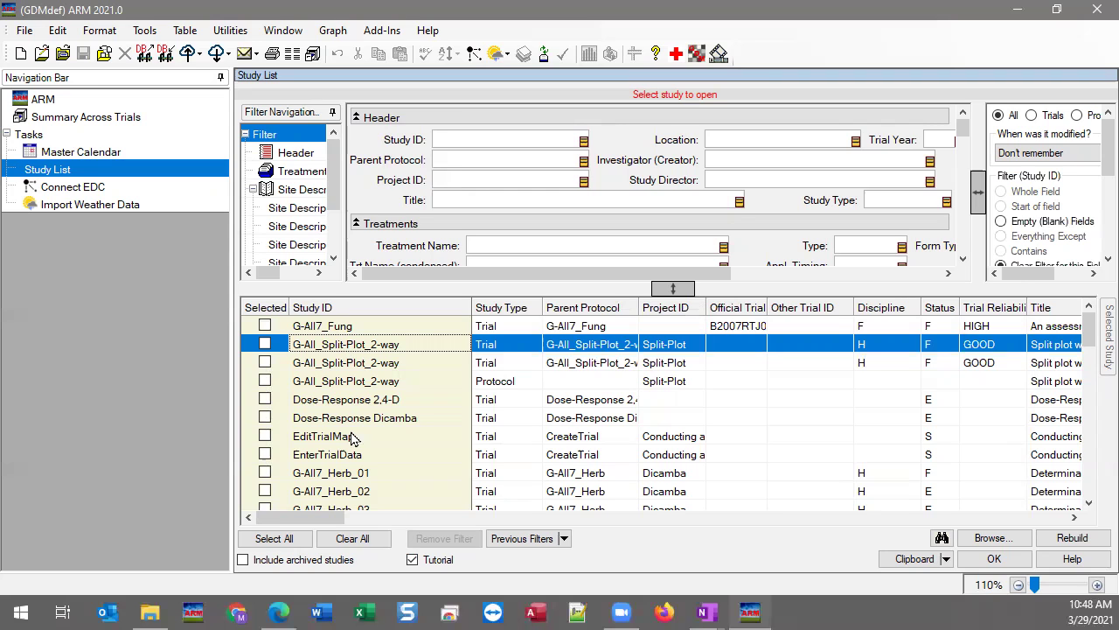
pyautogui.click(341, 365)
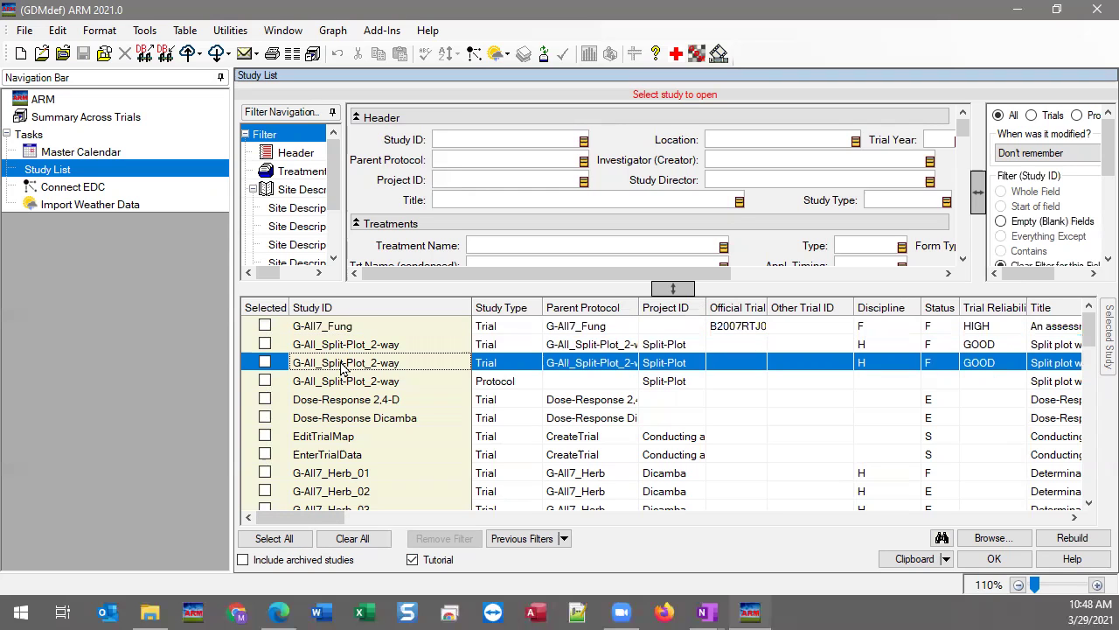
pyautogui.click(484, 383)
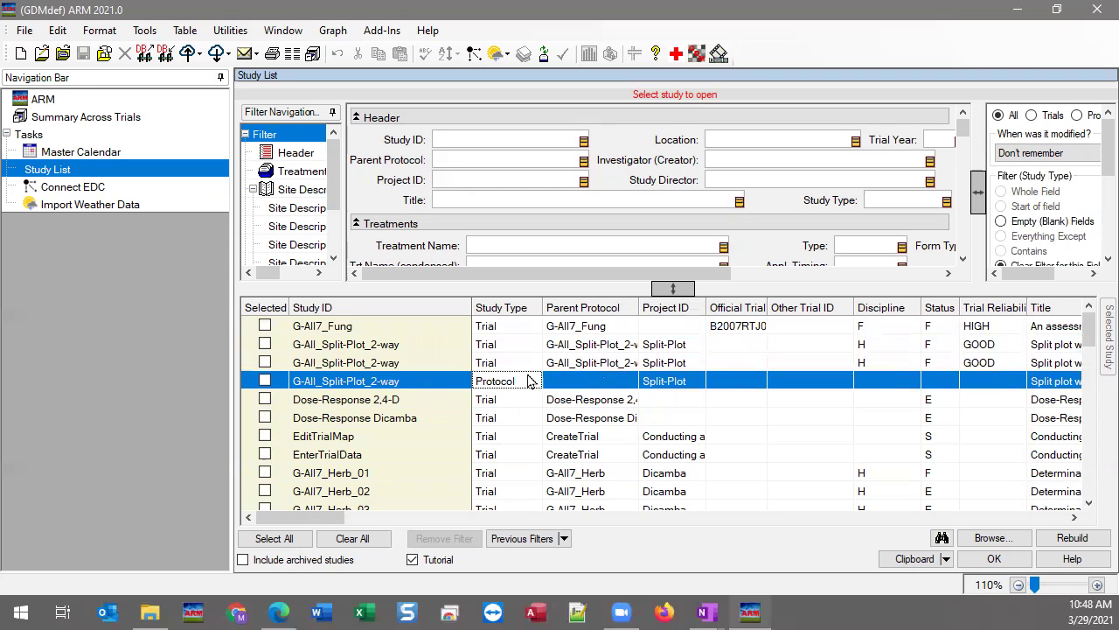
pyautogui.click(391, 365)
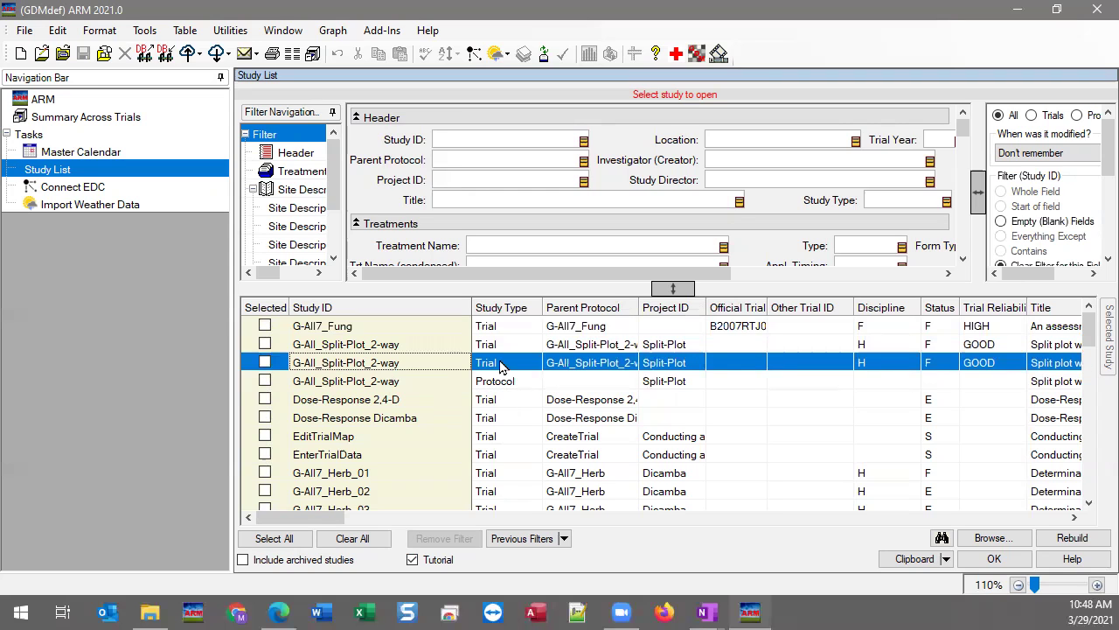
# Open the tutorial trial stored as G-All_Split-Plot_2-way.dat0 and agree to clear its duplicate Trial GUID
pyautogui.moveTo(335, 516); pyautogui.dragTo(1067, 518)
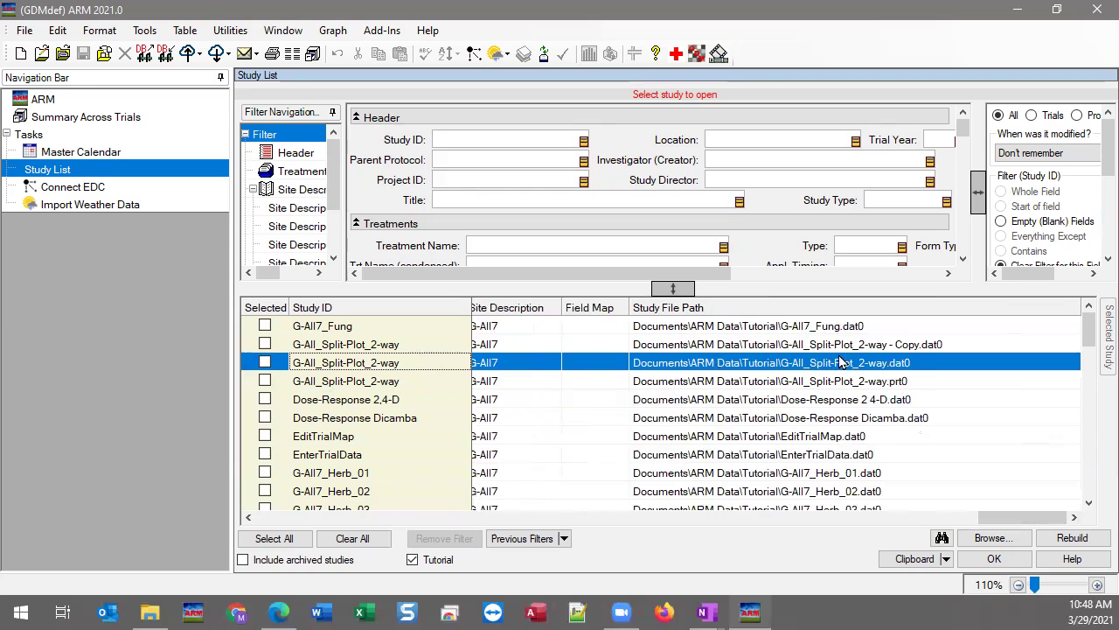
pyautogui.click(931, 345)
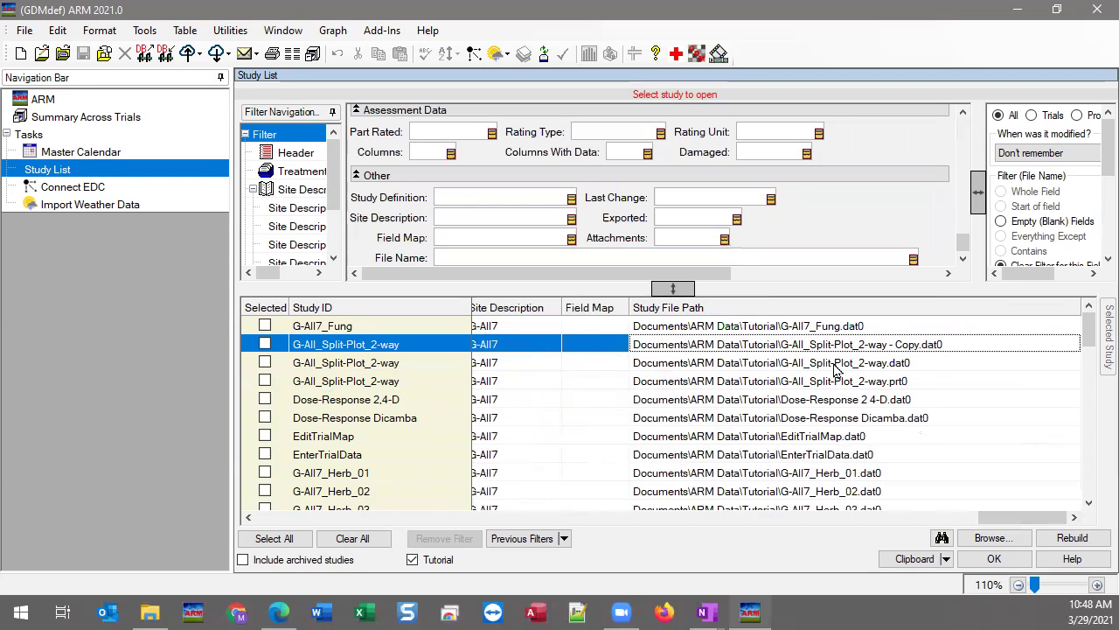
pyautogui.click(787, 363)
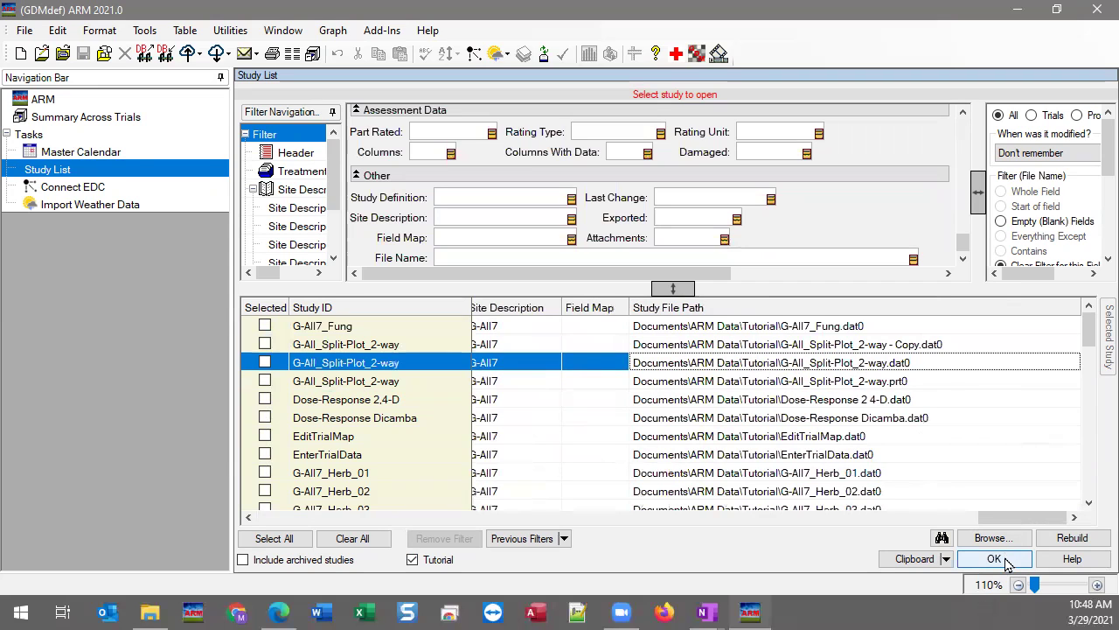
pyautogui.click(1006, 561)
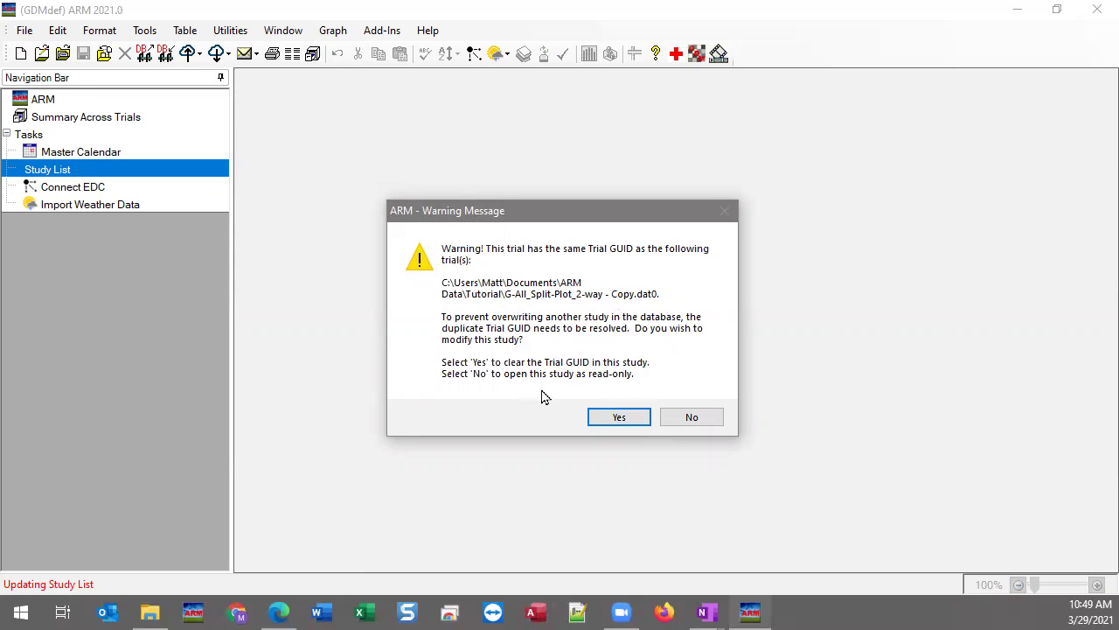
pyautogui.click(601, 418)
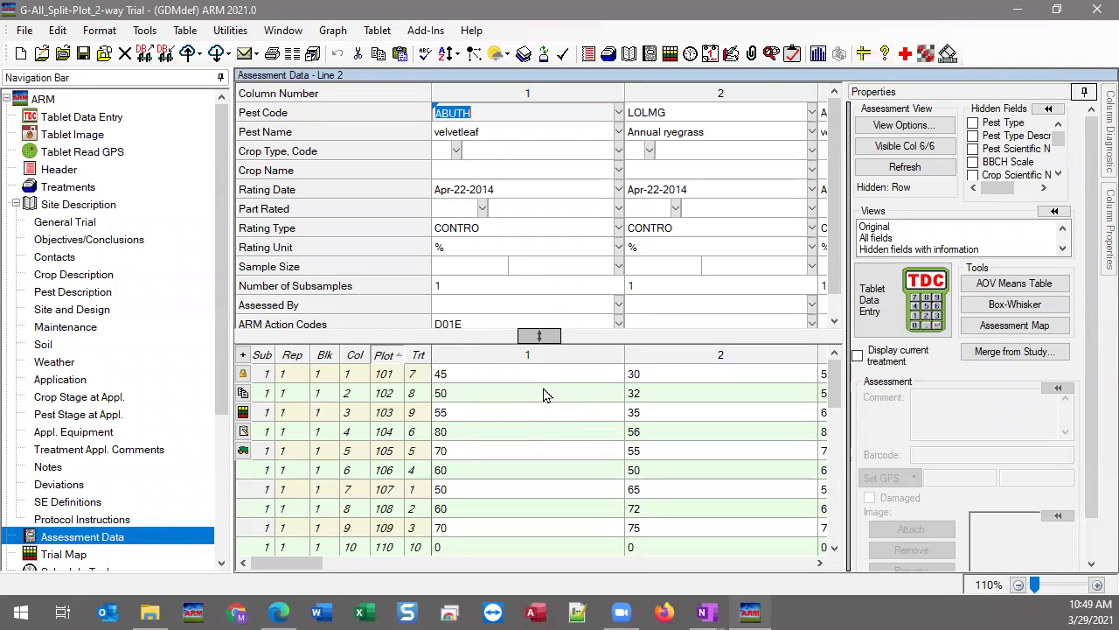
# Review the trial's Split-Plot design settings, checking the descriptions of factors A and B, and close them
pyautogui.moveTo(225, 377); pyautogui.dragTo(221, 450)
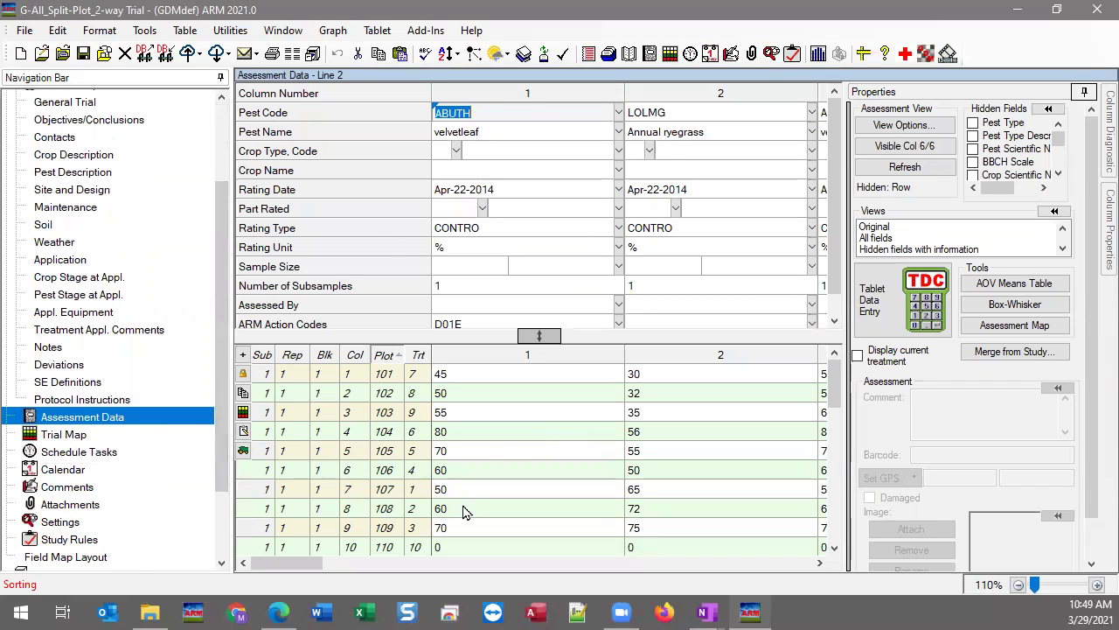
pyautogui.click(369, 96)
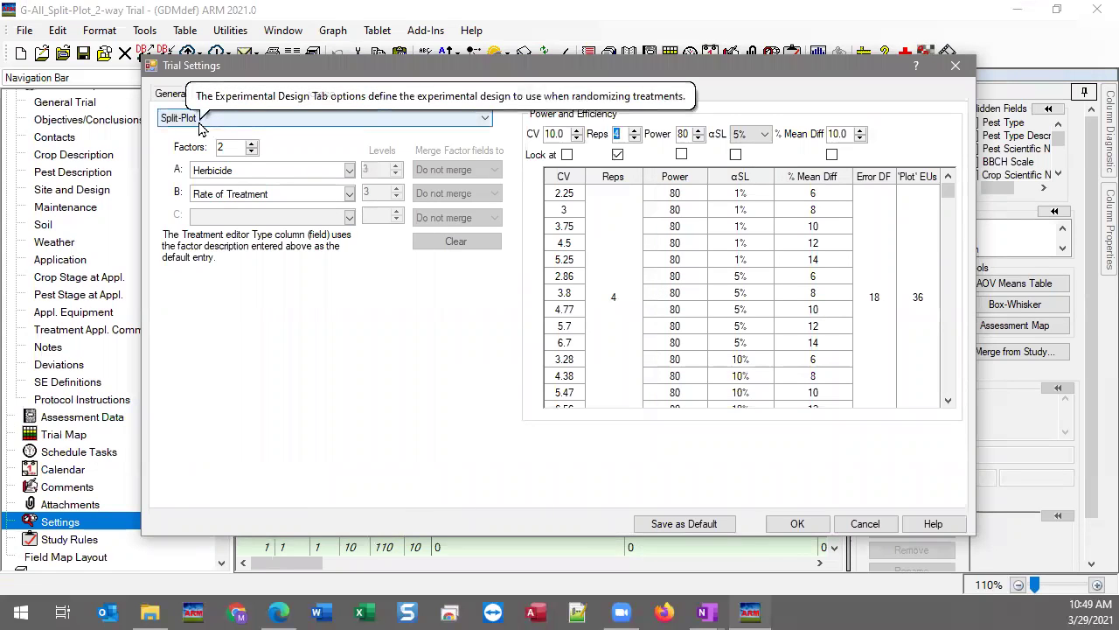
pyautogui.click(259, 169)
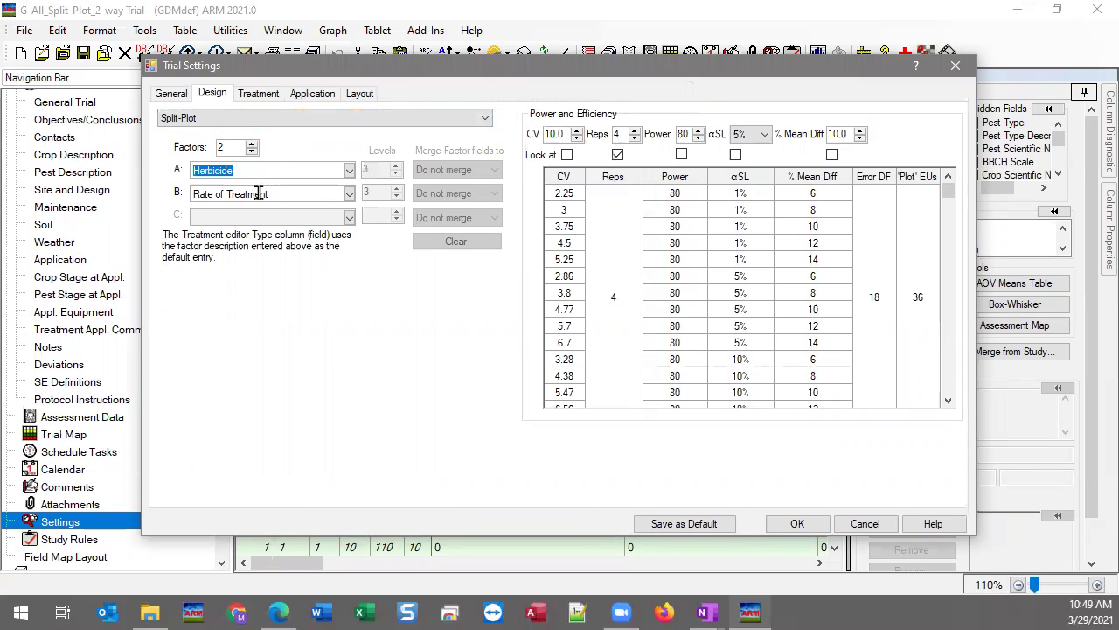
pyautogui.click(276, 194)
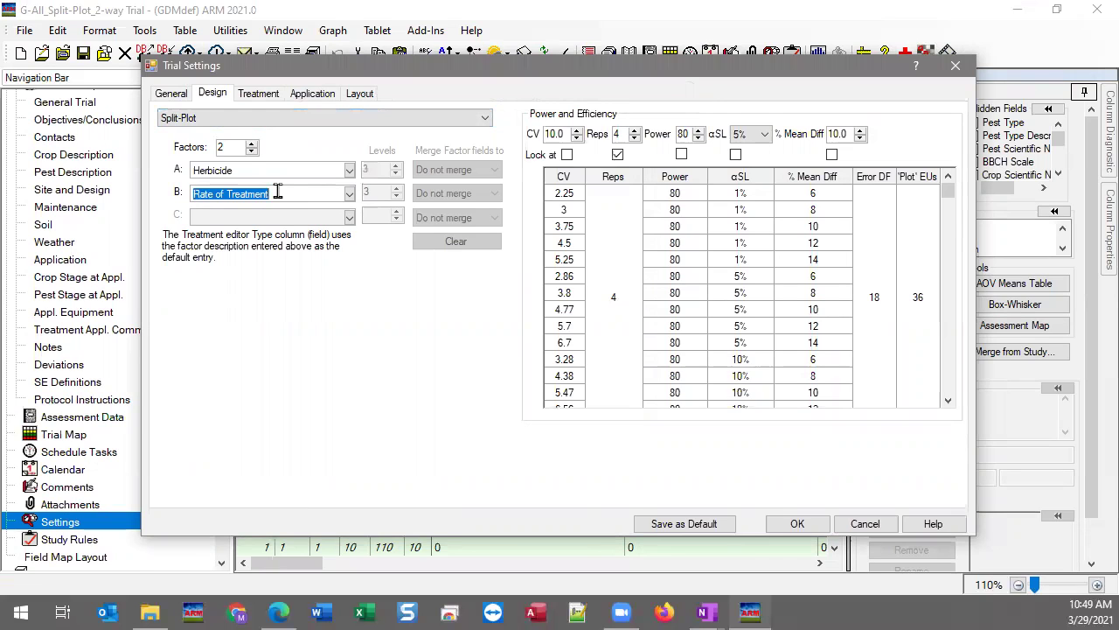
pyautogui.click(970, 77)
# Open the trial's treatments and examine the Accord, Brominal PLUS and Cannon herbicide lines
pyautogui.scroll(3, 77, 194)
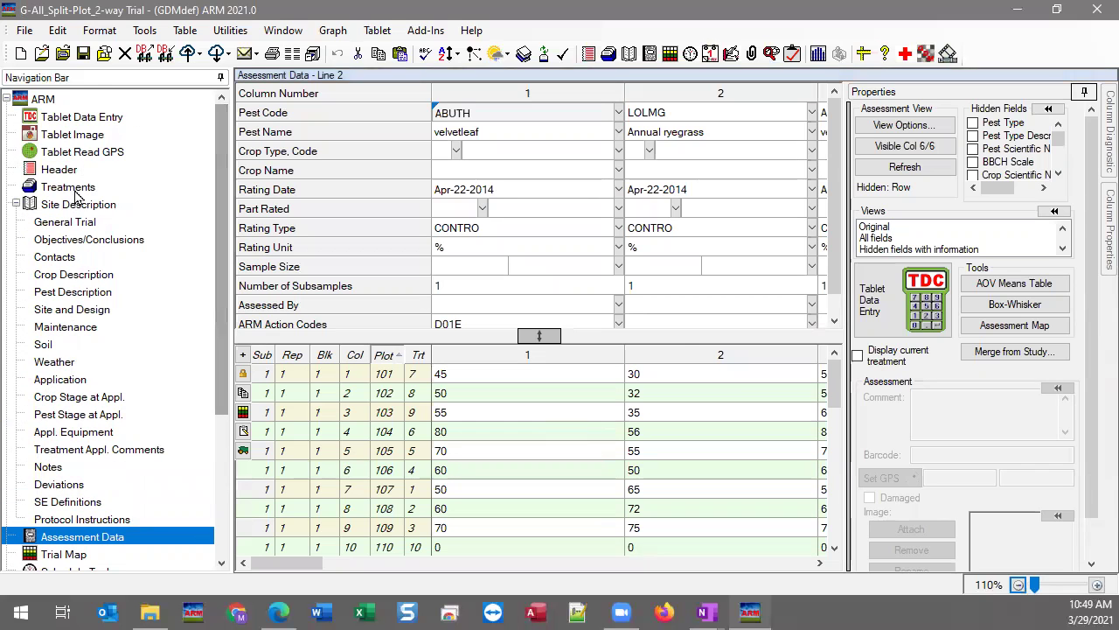
pyautogui.click(76, 190)
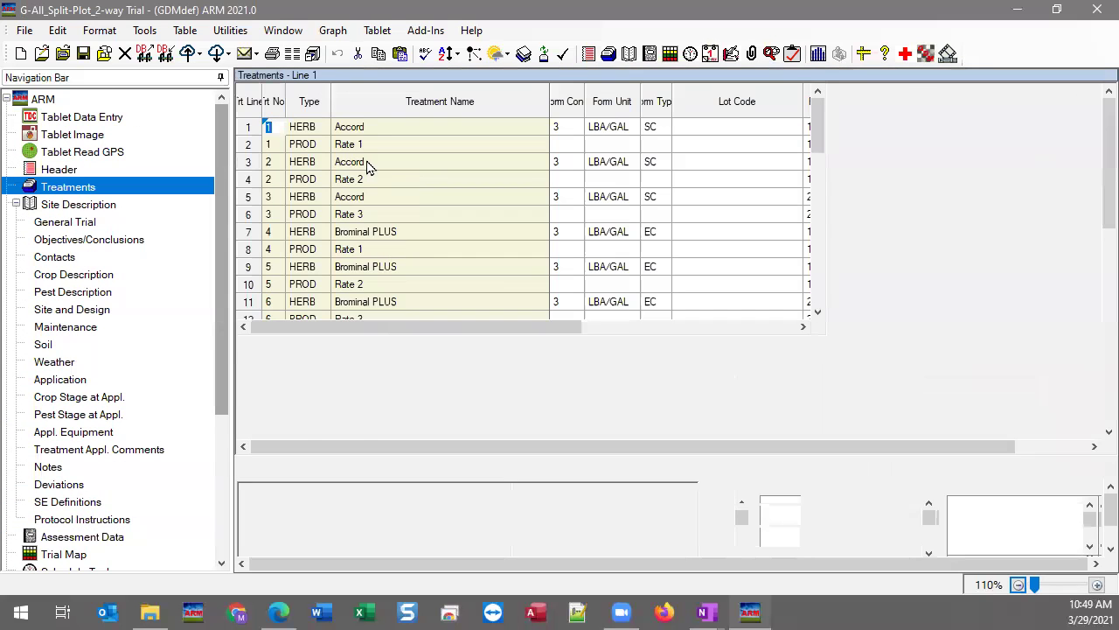
pyautogui.click(363, 135)
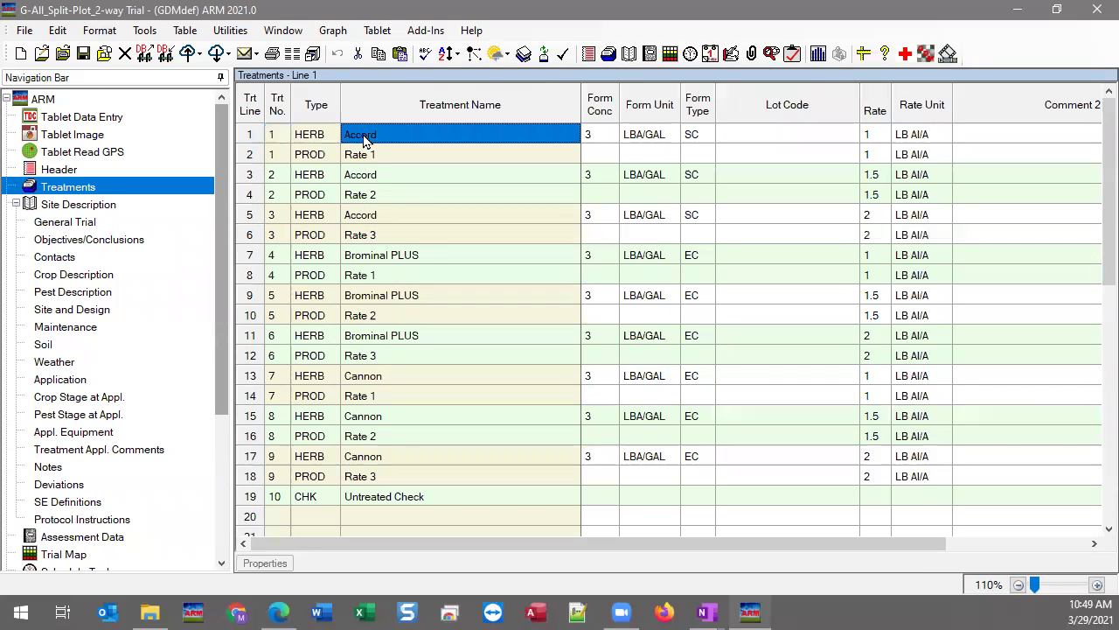
pyautogui.click(418, 261)
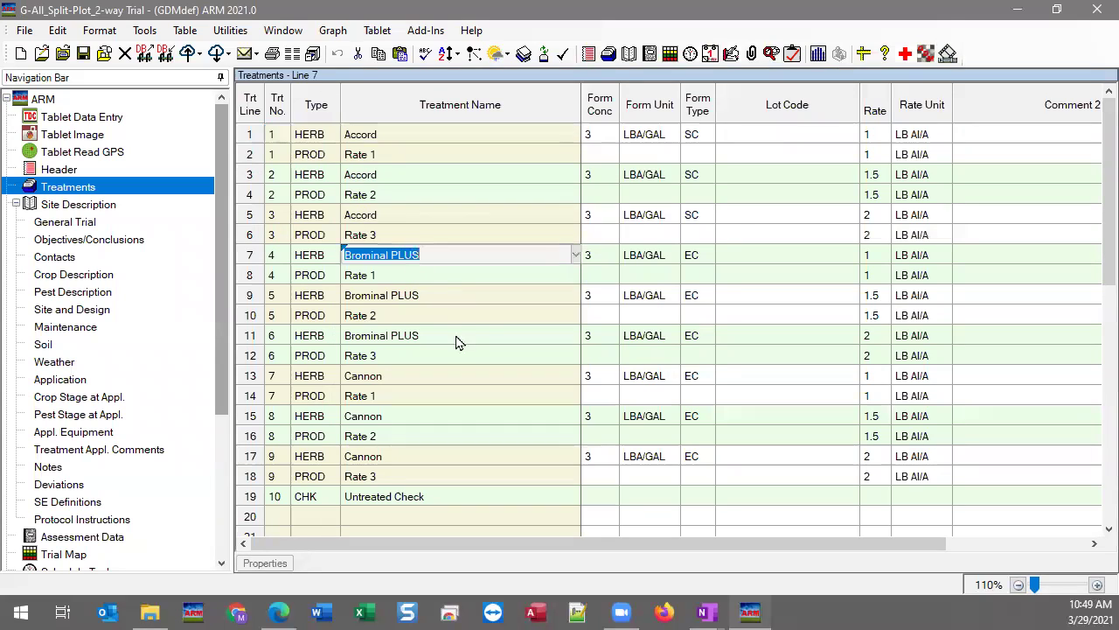
pyautogui.click(398, 382)
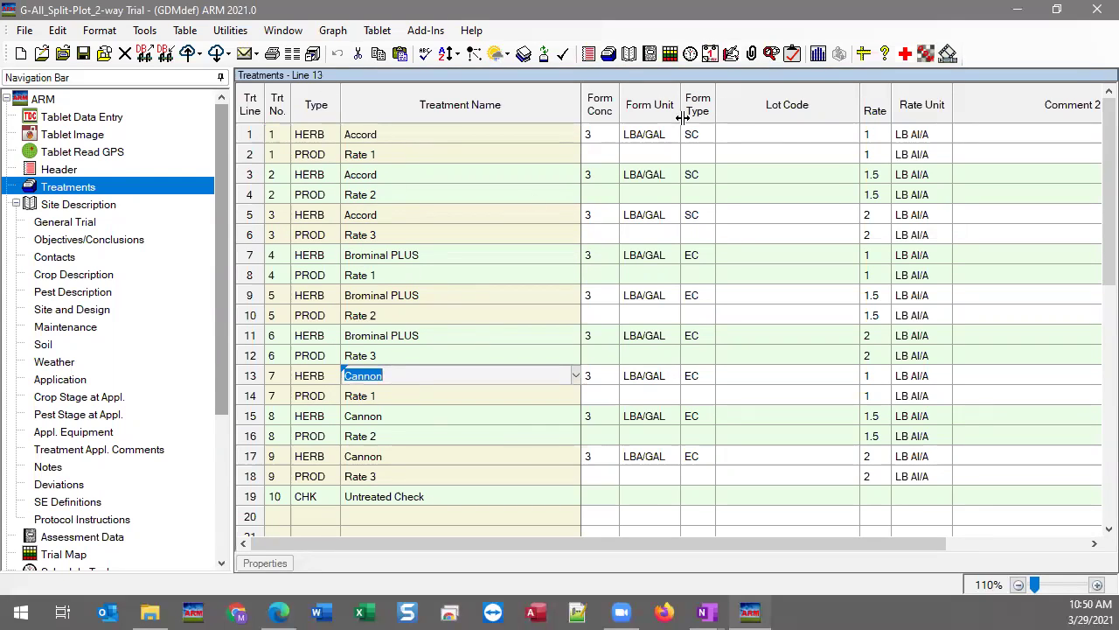
# Check the rates on the Rate 1, Rate 2 and Rate 3 lines for Accord and the Untreated Check line
pyautogui.click(872, 157)
pyautogui.click(869, 199)
pyautogui.click(875, 236)
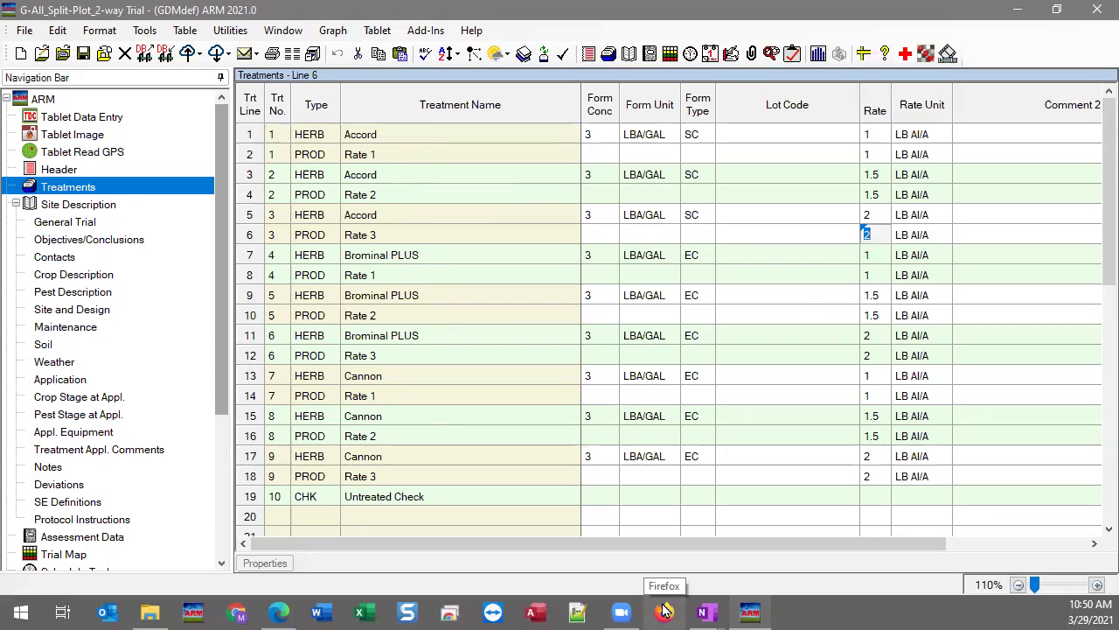
pyautogui.click(480, 498)
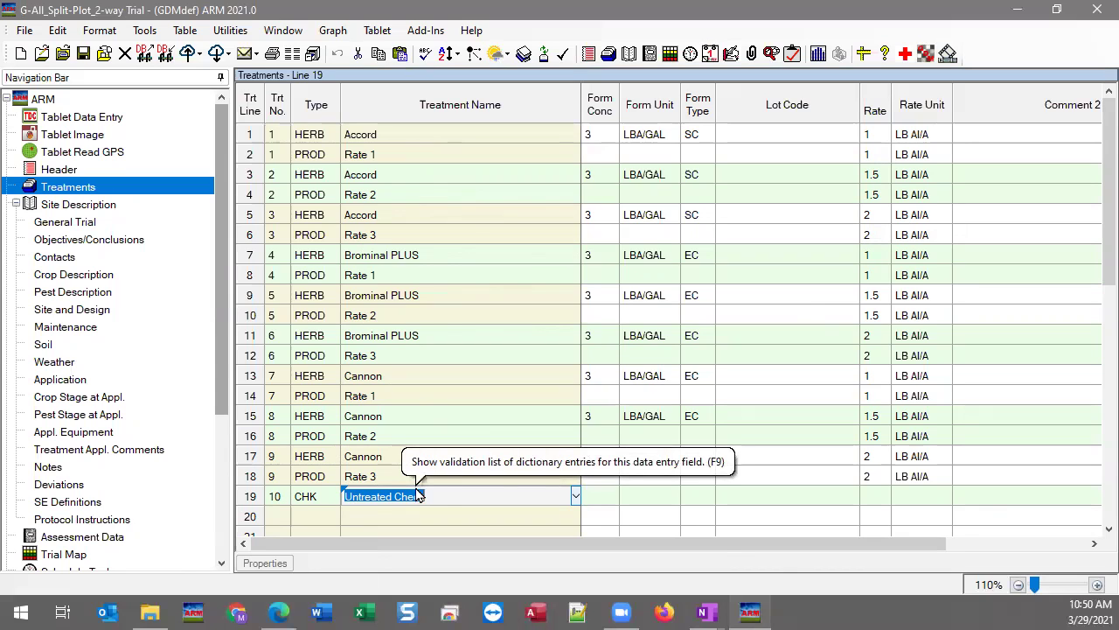
# Open the report printing dialog, empty the report set and collapse the Labels group to reach the Summary reports
pyautogui.click(272, 55)
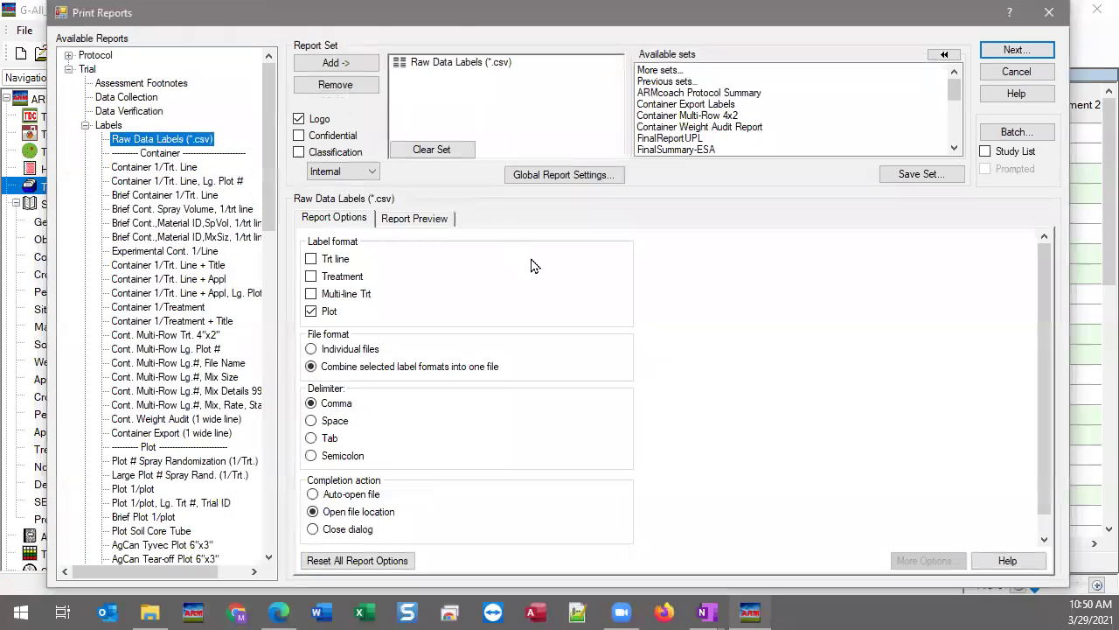
pyautogui.click(442, 153)
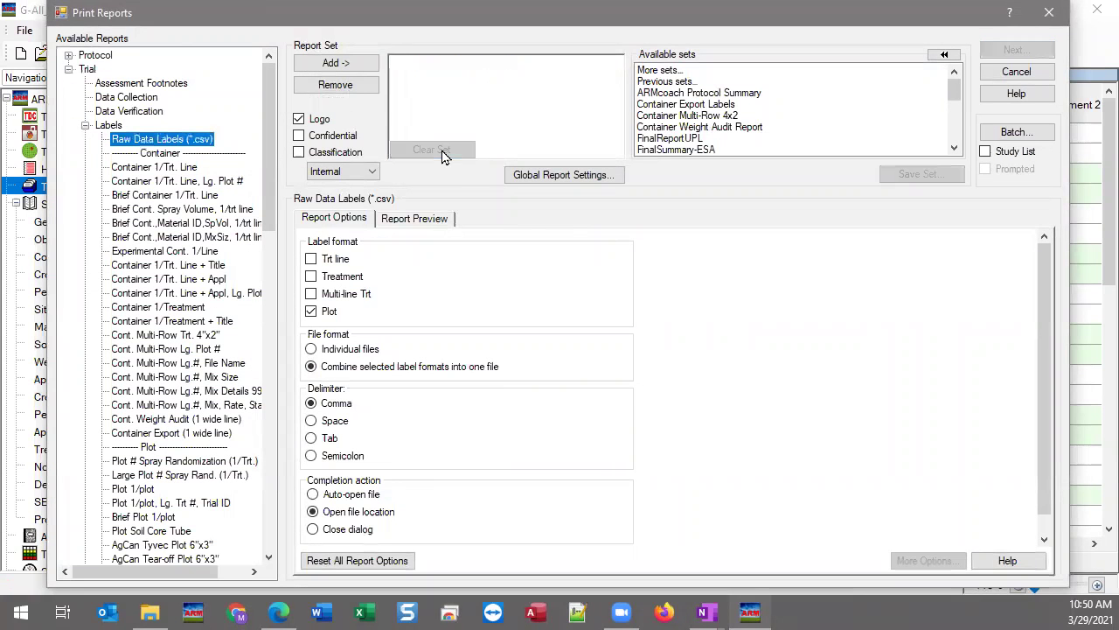
pyautogui.click(84, 126)
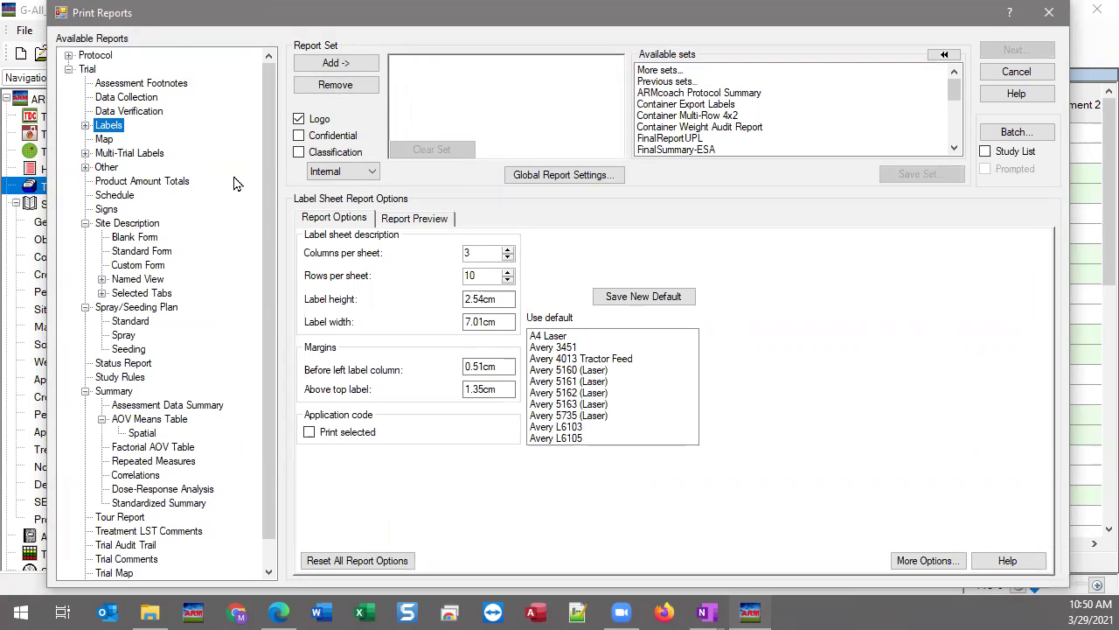
pyautogui.moveTo(270, 166); pyautogui.dragTo(265, 239)
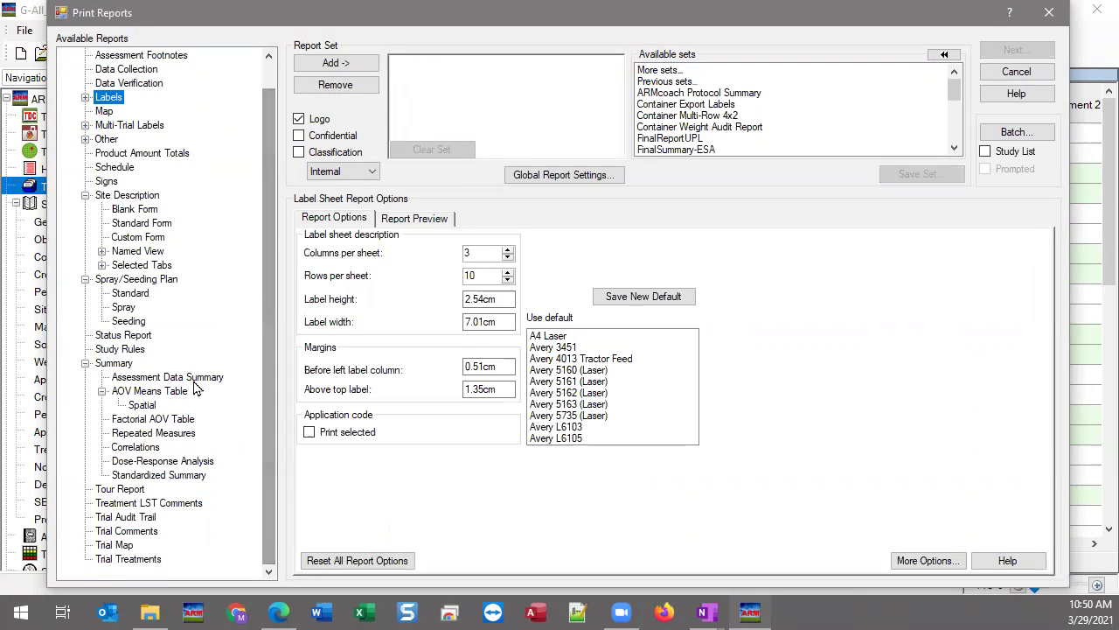
# Compare the AOV Means Table and Factorial AOV Table report options, and leave the Factorial AOV Table report selected
pyautogui.click(131, 420)
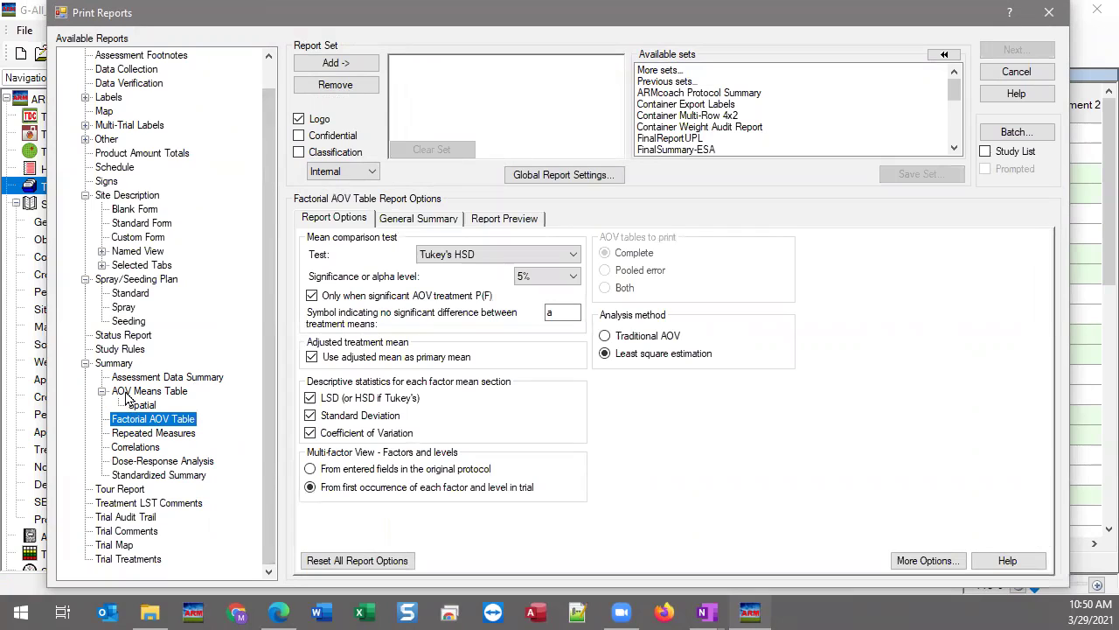
pyautogui.click(165, 395)
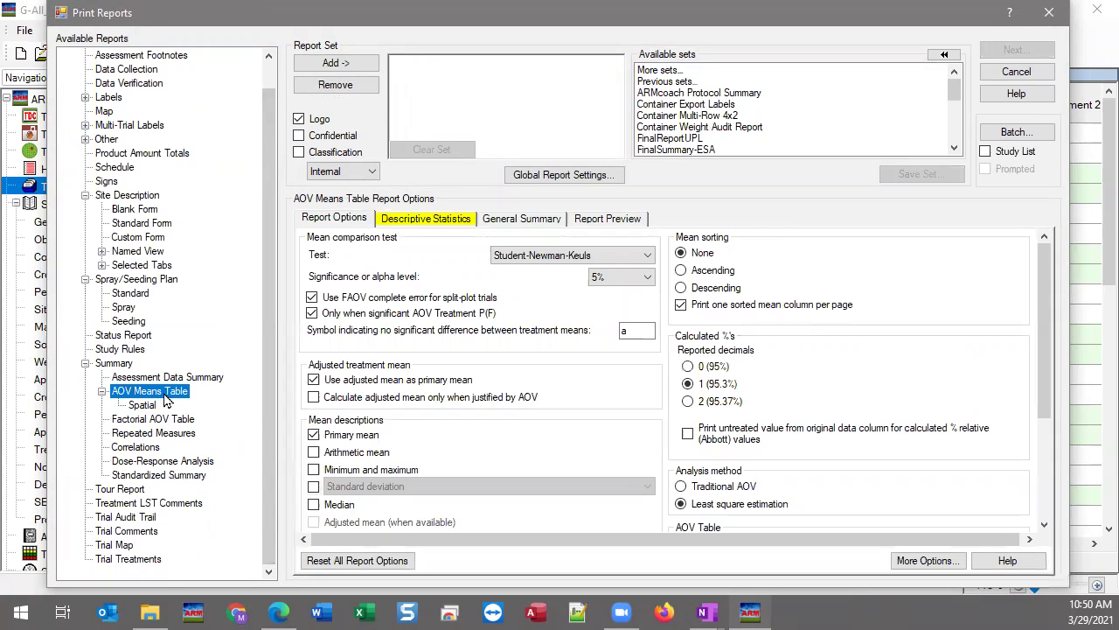
pyautogui.click(103, 393)
pyautogui.click(138, 423)
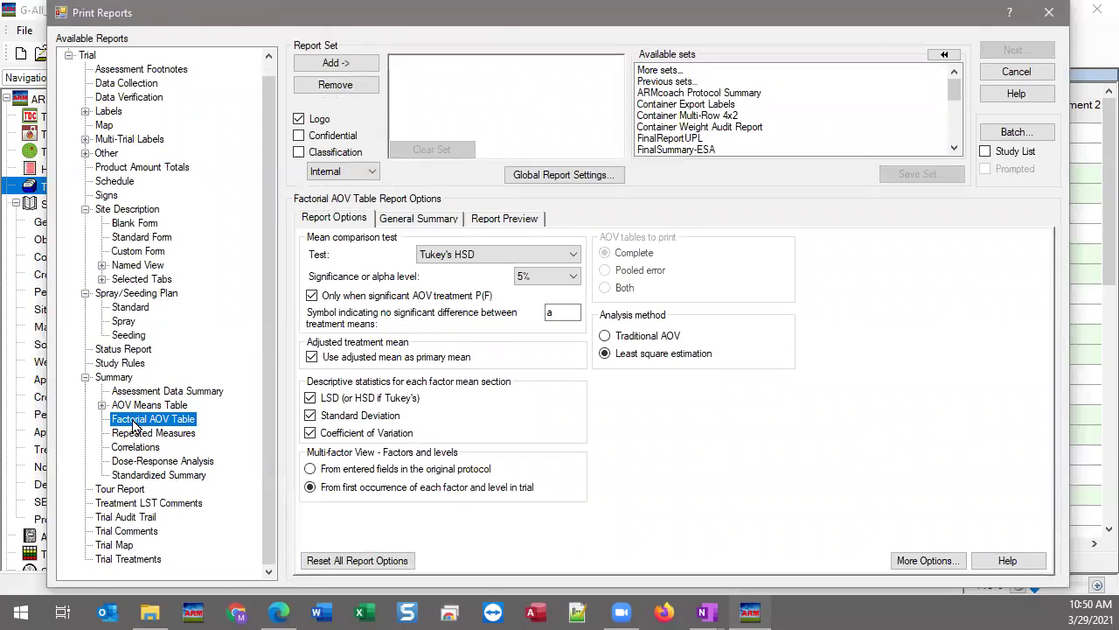
# Add the Factorial AOV Table to the report set and open the report's print preview
pyautogui.doubleClick(136, 425)
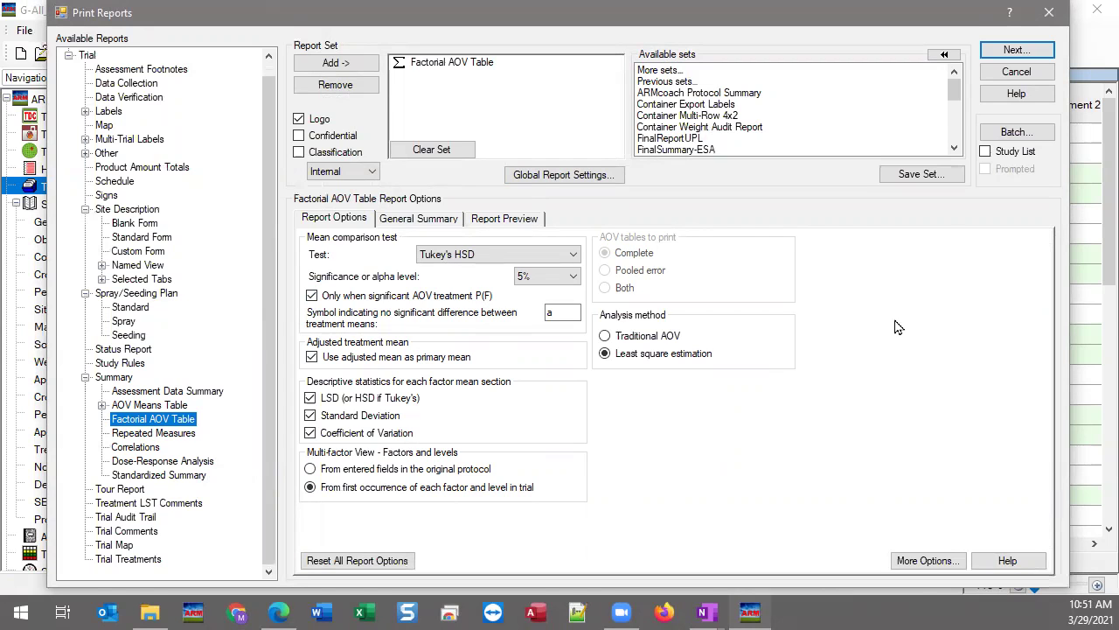
pyautogui.click(1015, 50)
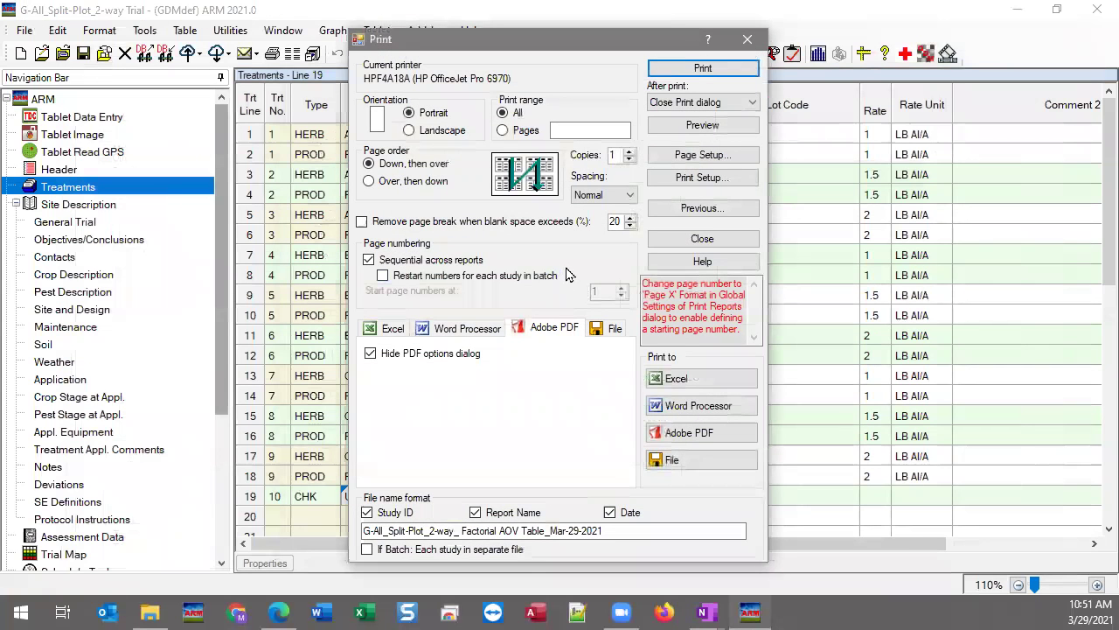
pyautogui.click(669, 130)
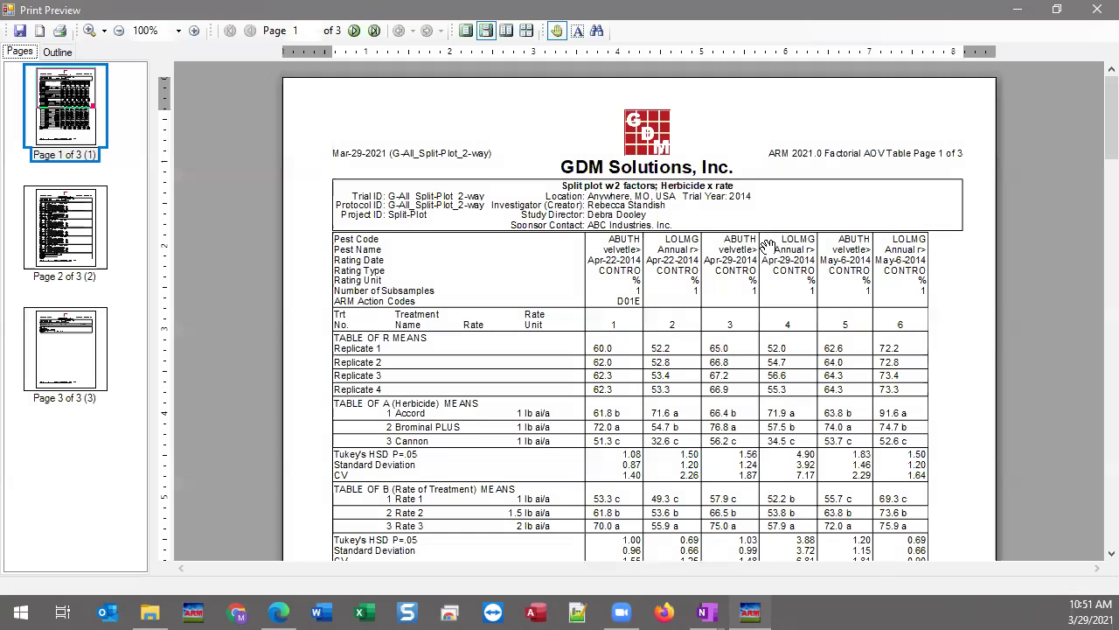
# Enlarge the preview to 200% and examine the pest, rating and data column headings on the report's first page
pyautogui.click(195, 32)
pyautogui.click(195, 31)
pyautogui.click(195, 31)
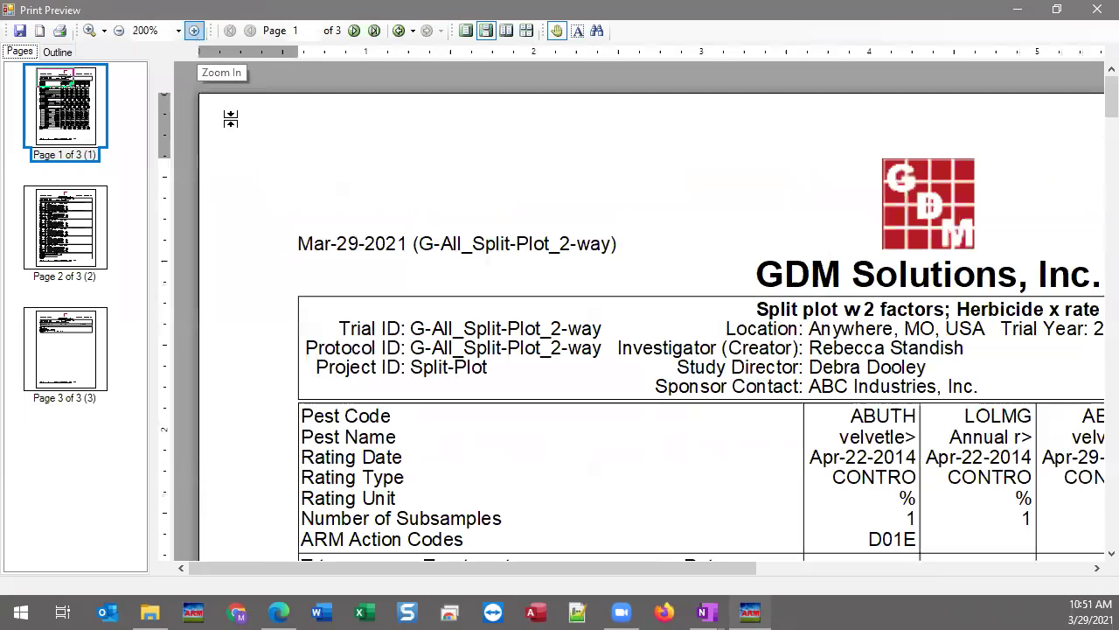
pyautogui.moveTo(470, 500); pyautogui.dragTo(482, 245)
pyautogui.moveTo(620, 313); pyautogui.dragTo(452, 254)
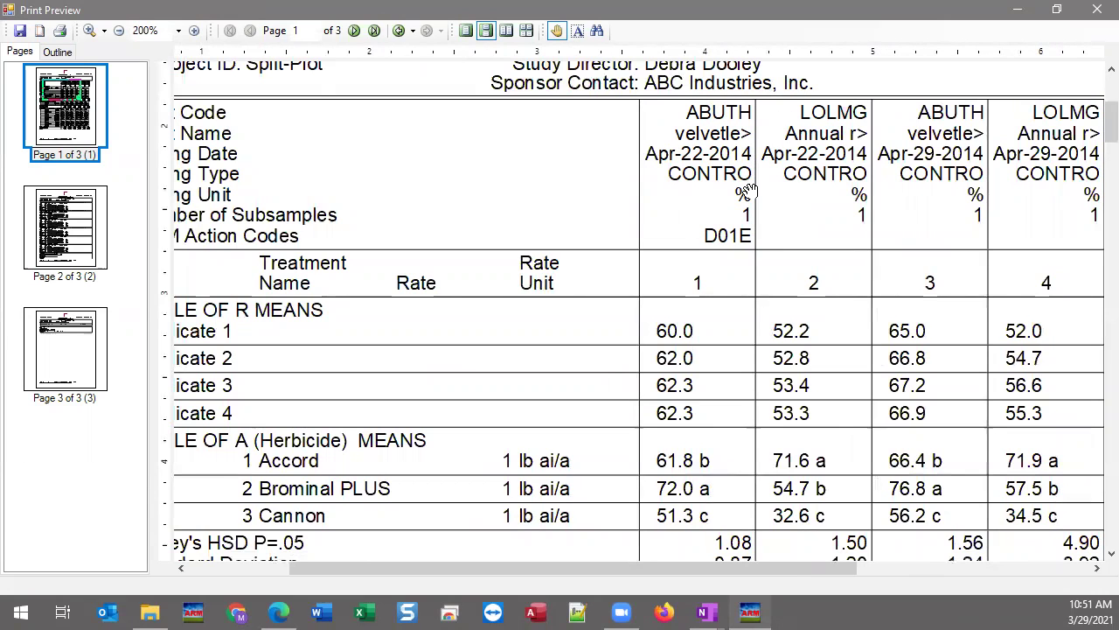
pyautogui.moveTo(749, 320); pyautogui.dragTo(637, 270)
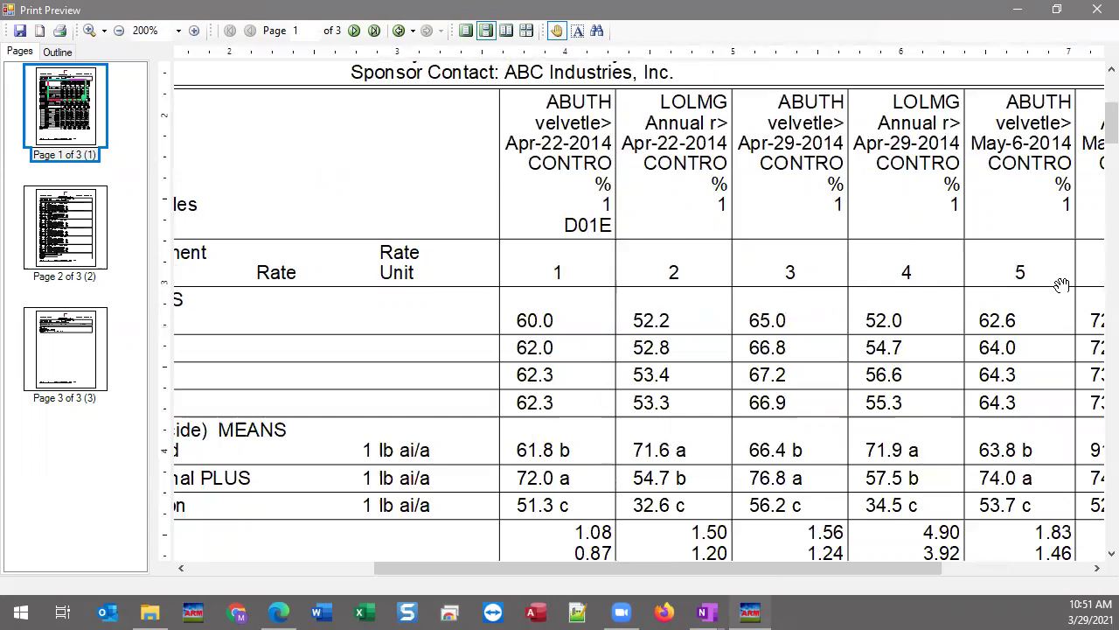
pyautogui.moveTo(580, 388); pyautogui.dragTo(857, 395)
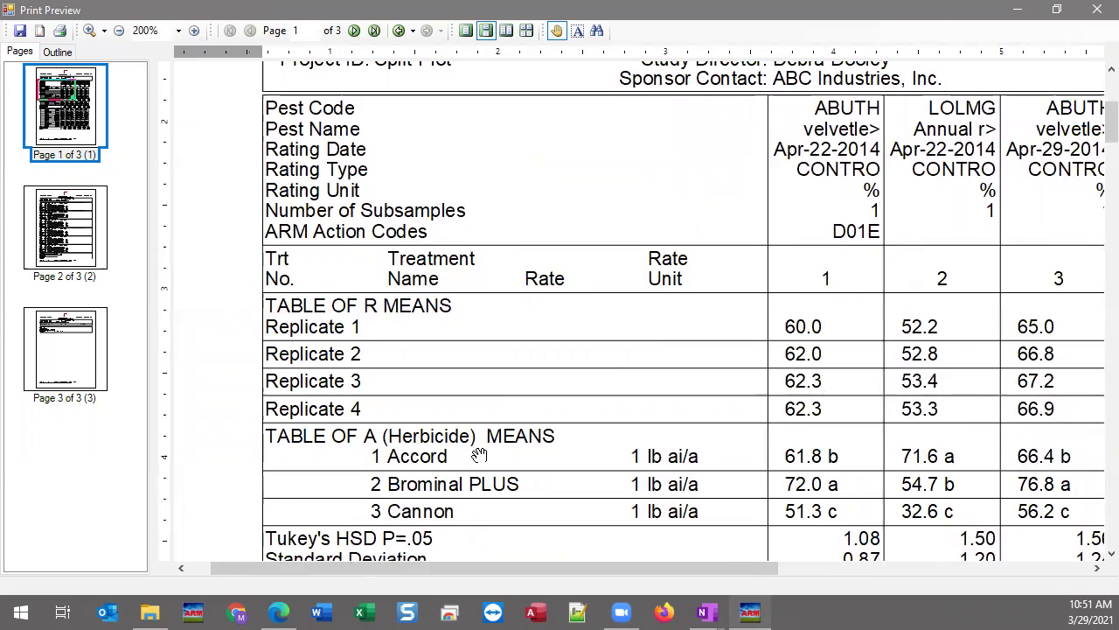
# Compare the means and letters in the Table of A (Herbicide) and the Table of B (Rate of Treatment)
pyautogui.moveTo(498, 470); pyautogui.dragTo(525, 282)
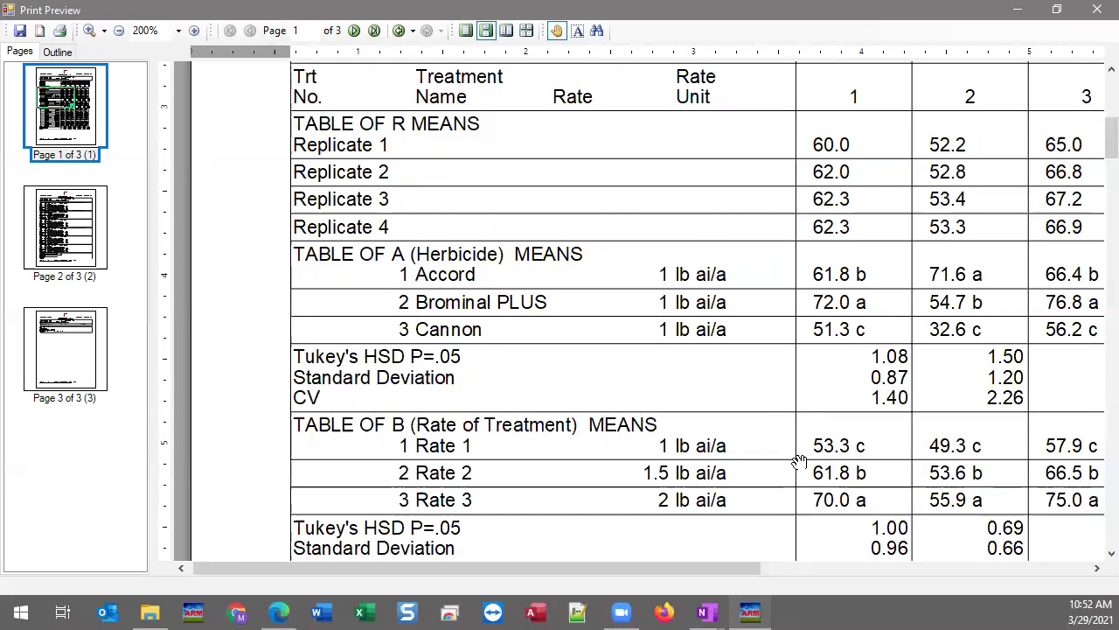
pyautogui.moveTo(800, 475); pyautogui.dragTo(775, 294)
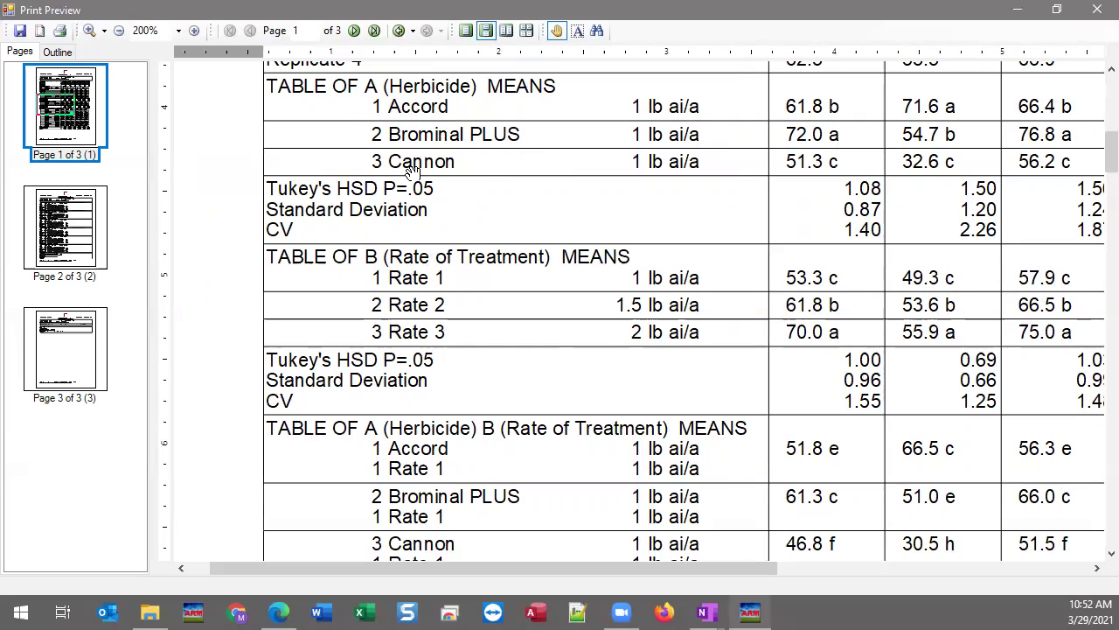
pyautogui.moveTo(781, 108); pyautogui.dragTo(822, 103)
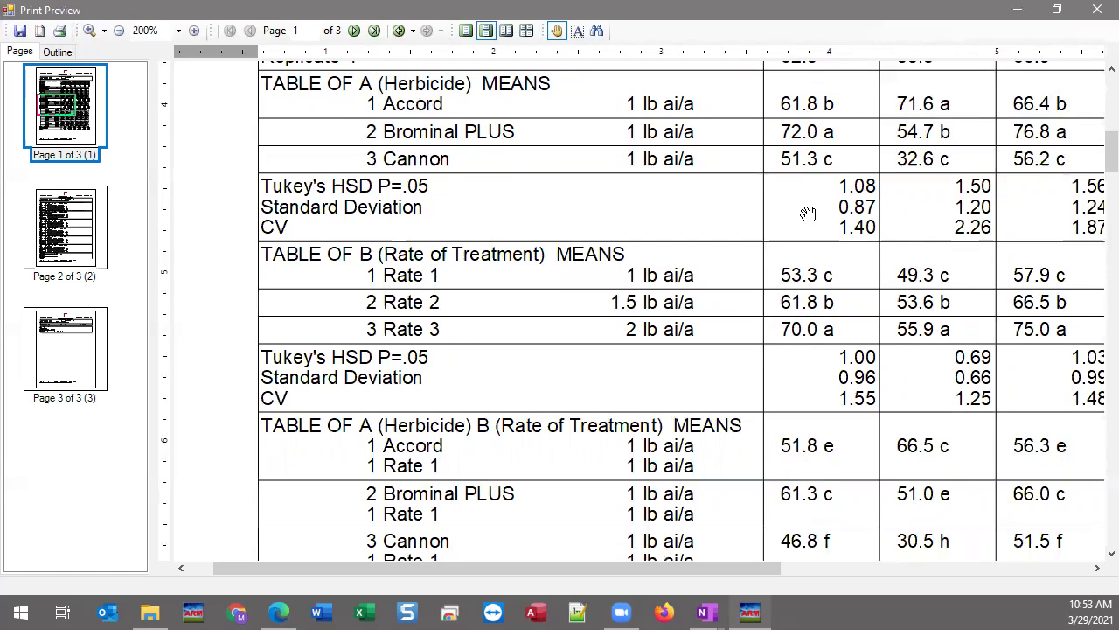
pyautogui.moveTo(574, 467); pyautogui.dragTo(569, 299)
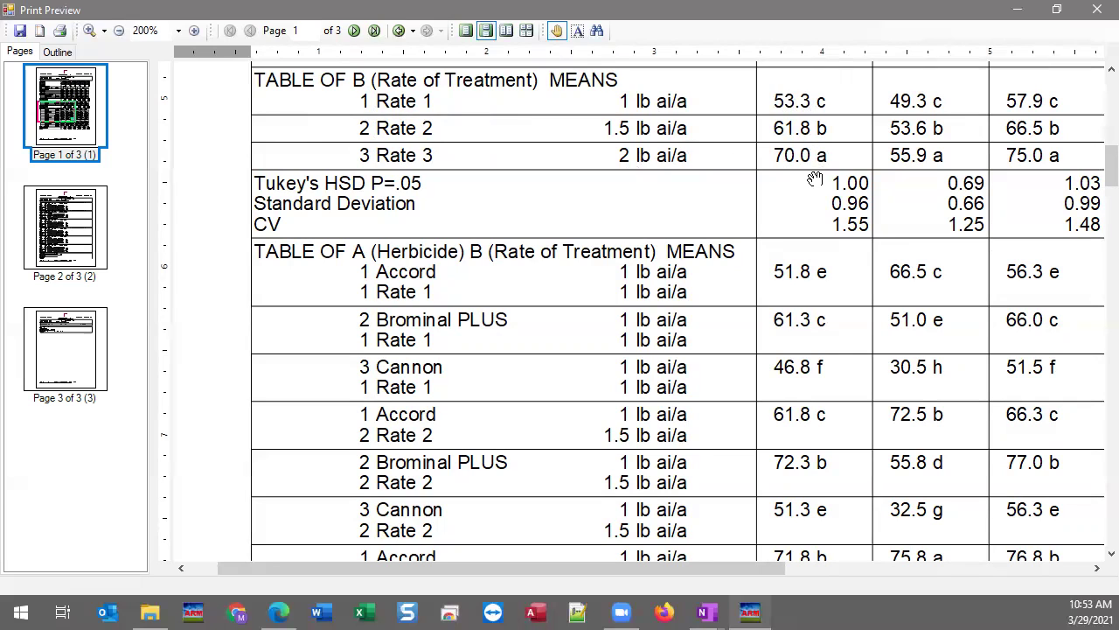
pyautogui.moveTo(822, 179); pyautogui.dragTo(807, 355)
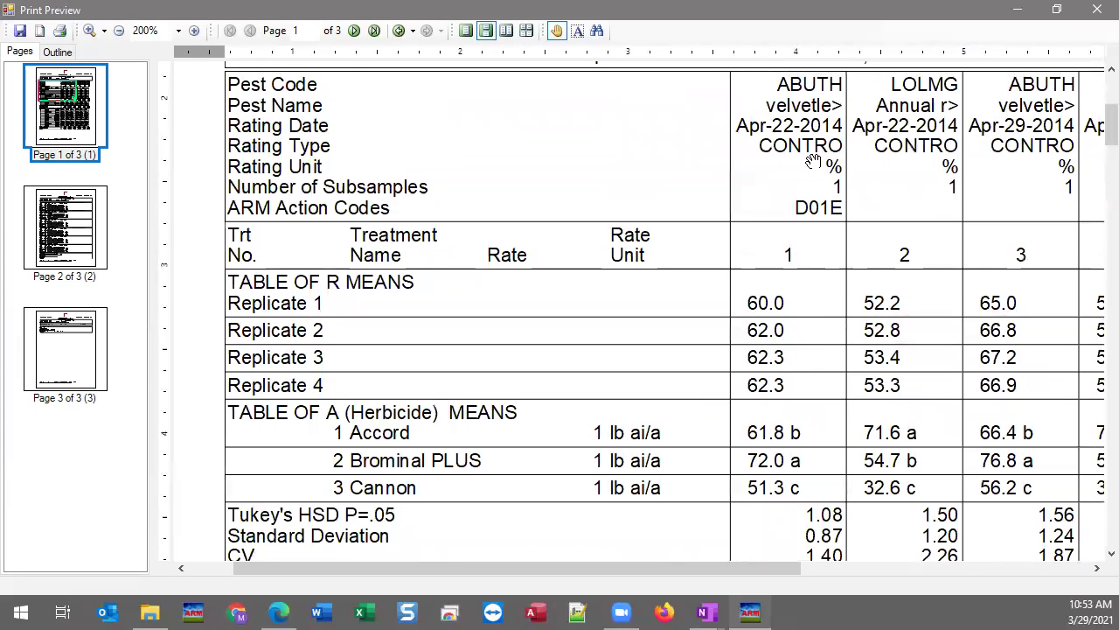
pyautogui.moveTo(790, 419); pyautogui.dragTo(780, 53)
pyautogui.moveTo(725, 305); pyautogui.dragTo(743, 265)
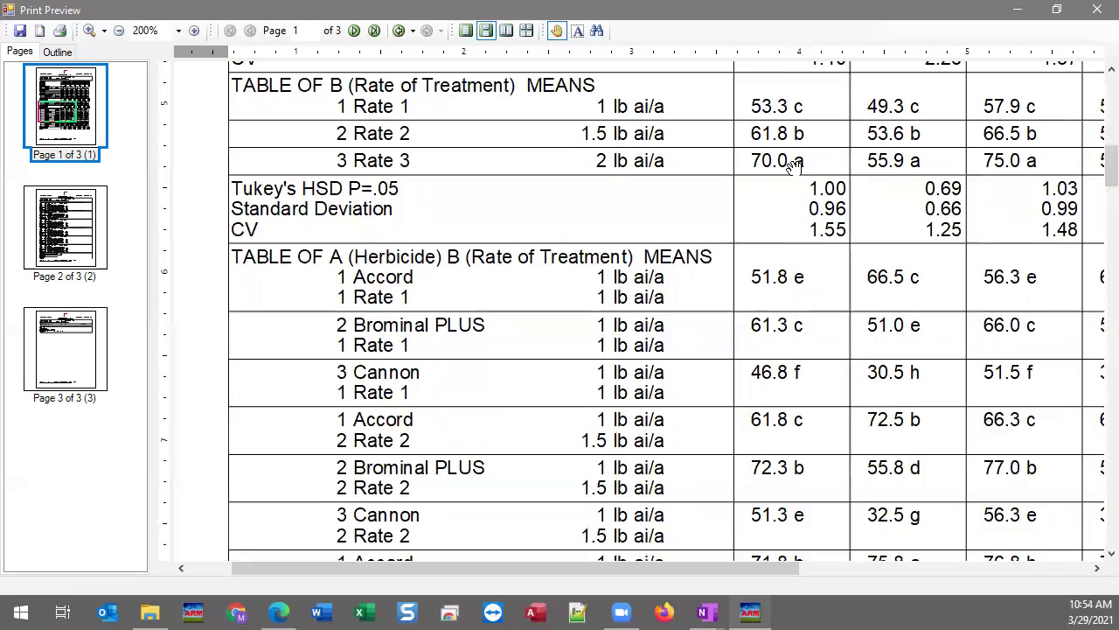
# Examine the combined Herbicide by Rate of Treatment means table down to its Tukey's HSD, standard deviation and CV rows
pyautogui.moveTo(506, 470); pyautogui.dragTo(463, 296)
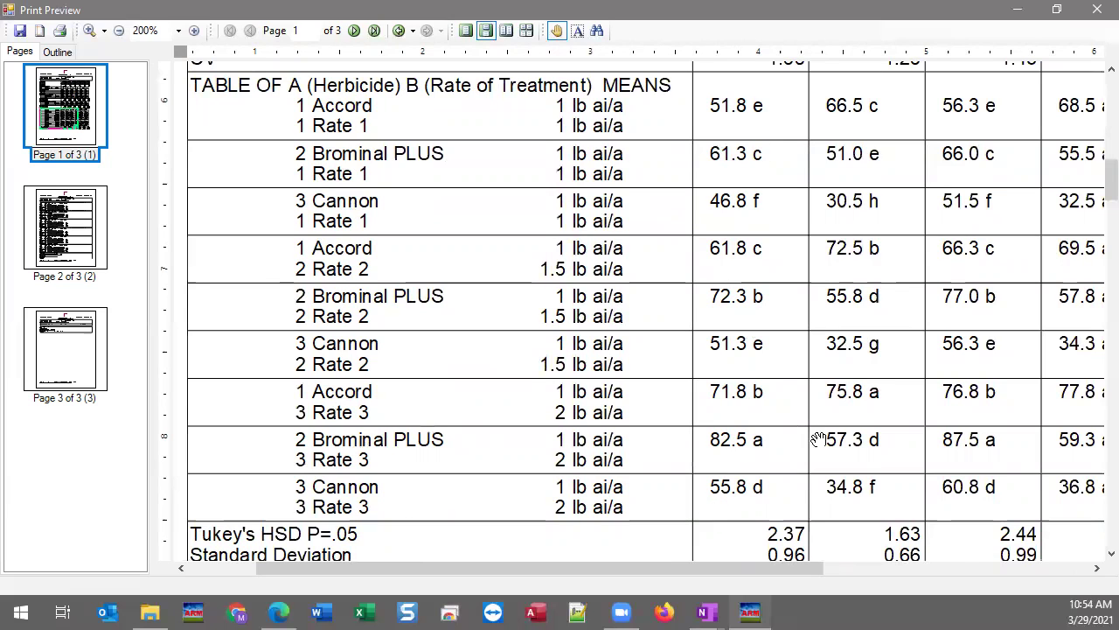
pyautogui.moveTo(809, 517); pyautogui.dragTo(791, 325)
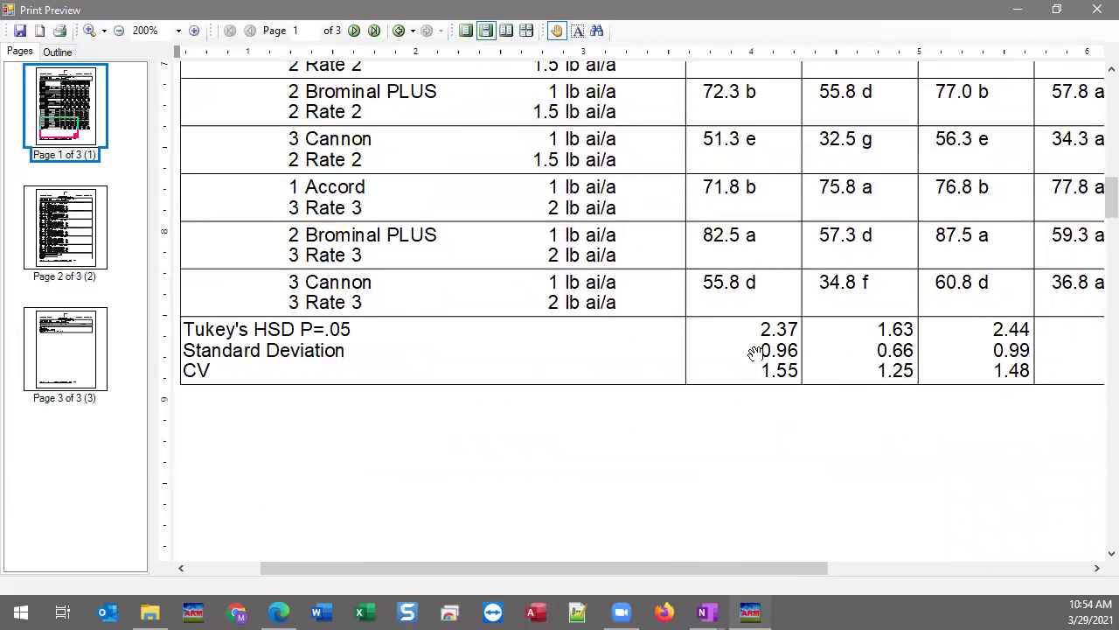
pyautogui.scroll(-3, 683, 420)
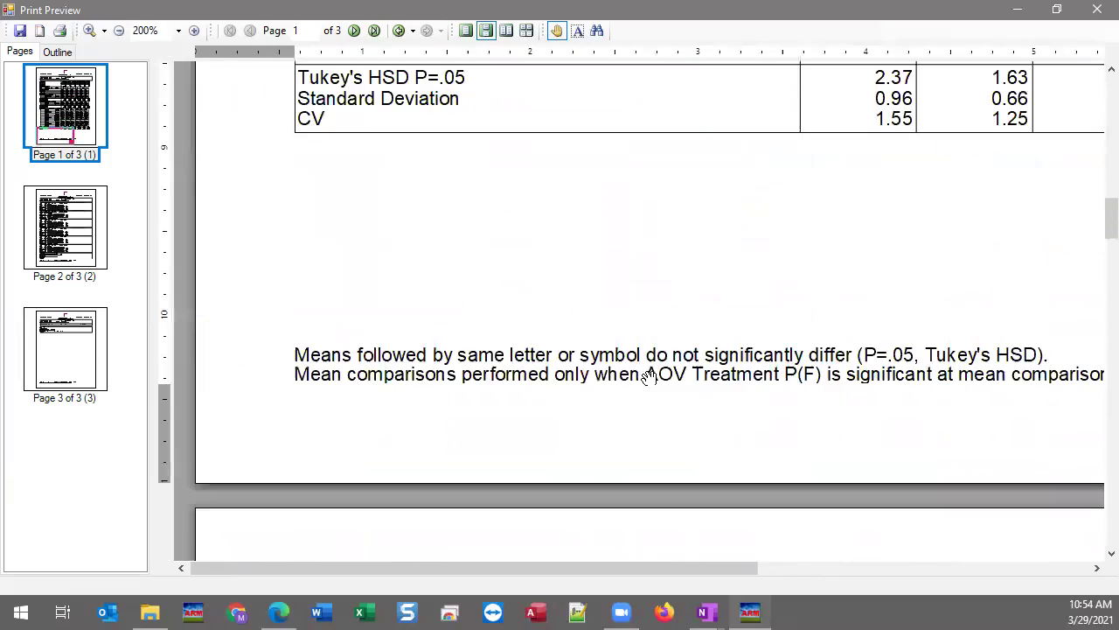
# Study the sources, error terms and probabilities in the complete split-plot AOV table for ABUTH velvetleaf, Data Column 1, on page 2
pyautogui.scroll(-7, 725, 376)
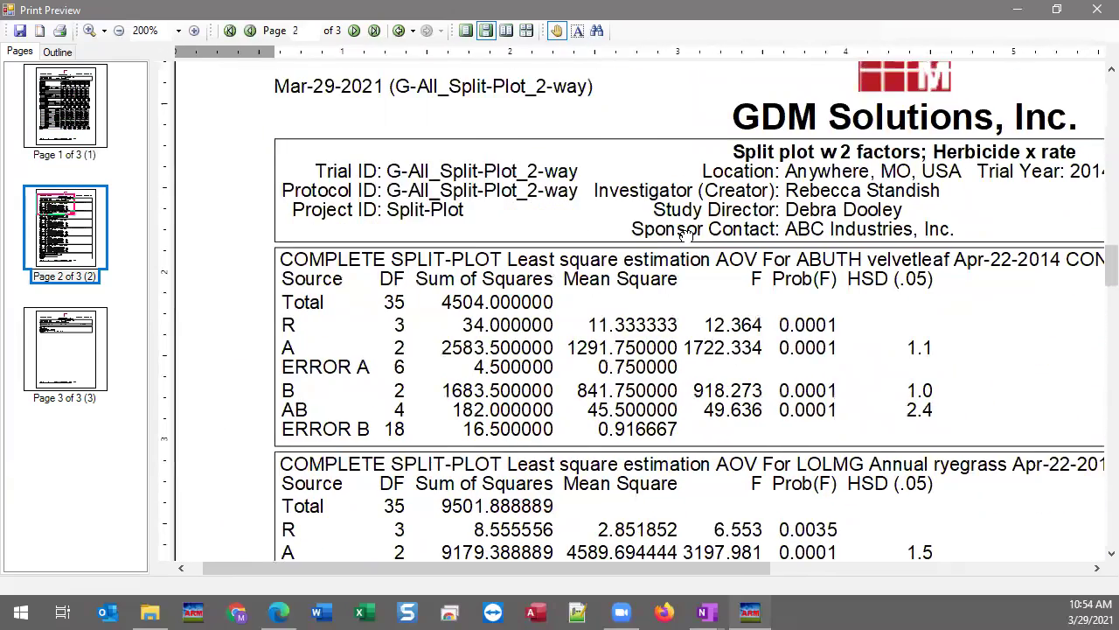
pyautogui.scroll(-3, 688, 235)
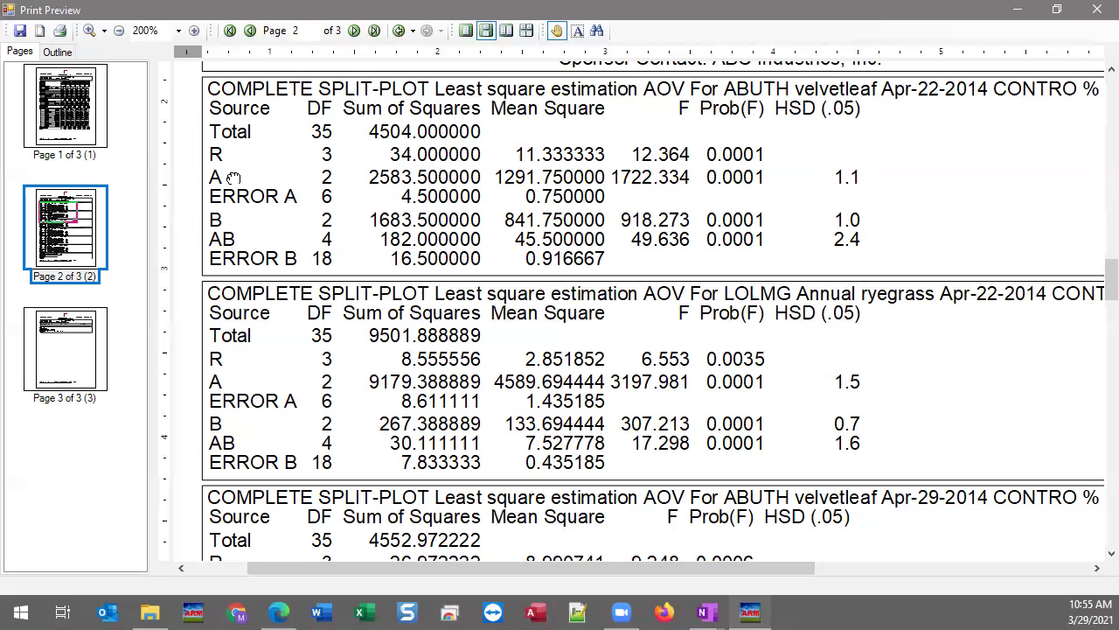
pyautogui.moveTo(233, 177); pyautogui.dragTo(236, 176)
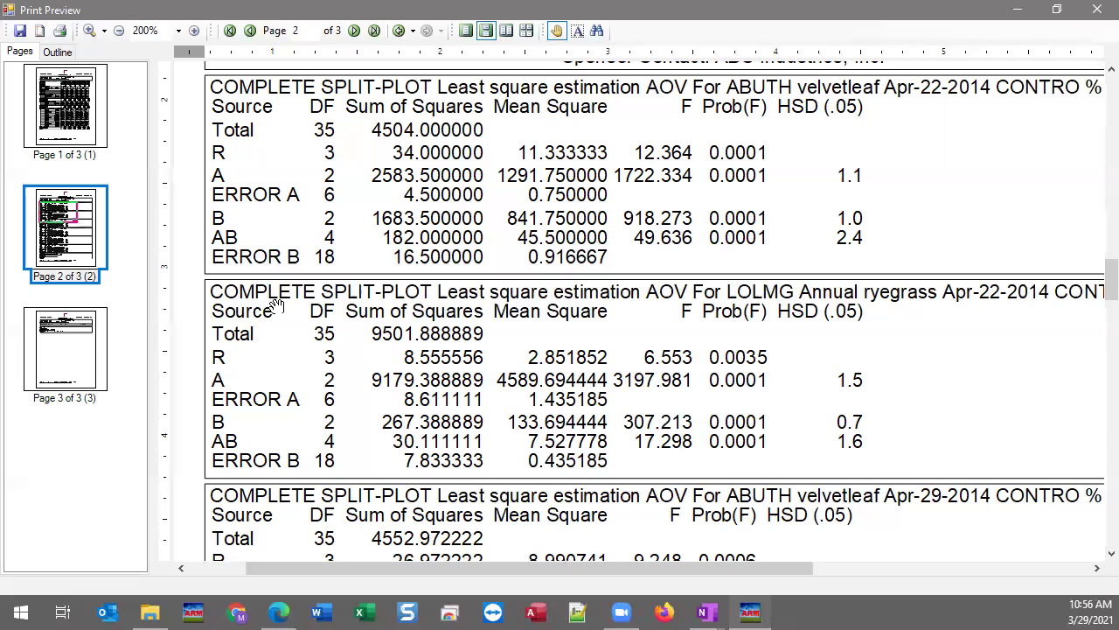
pyautogui.moveTo(707, 317); pyautogui.dragTo(762, 219)
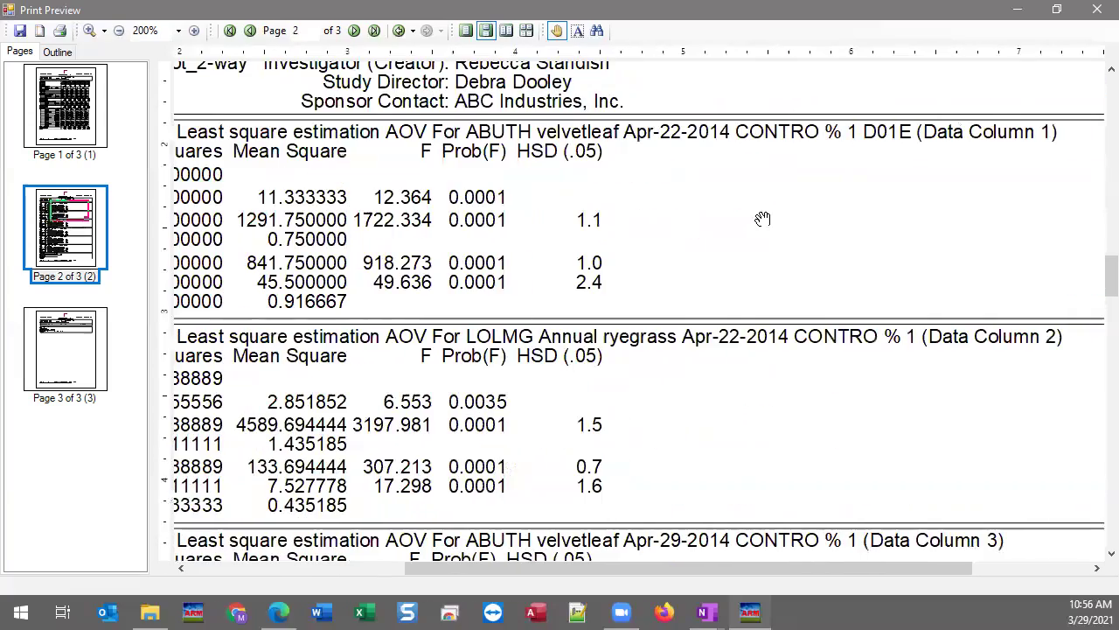
# Look through the remaining split-plot AOV tables and the code descriptions through page 3 of the report
pyautogui.moveTo(989, 322); pyautogui.dragTo(982, 62)
pyautogui.moveTo(962, 259); pyautogui.dragTo(943, 83)
pyautogui.moveTo(932, 302); pyautogui.dragTo(923, 105)
pyautogui.scroll(-15, 808, 330)
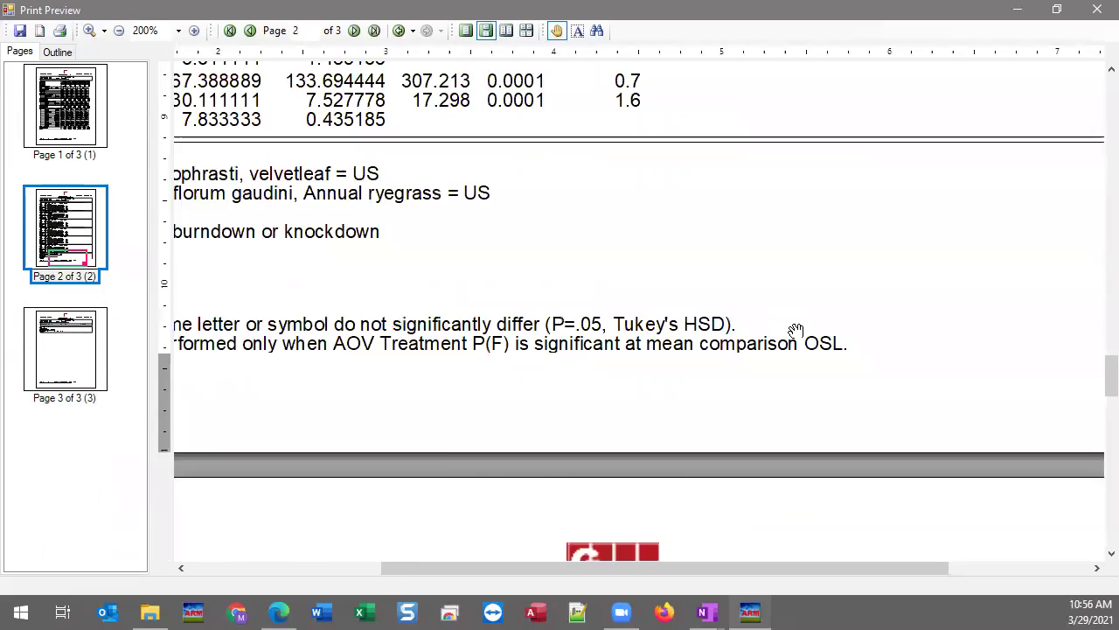
pyautogui.scroll(3, 796, 330)
pyautogui.hscroll(-3, 824, 292)
pyautogui.scroll(-12, 732, 417)
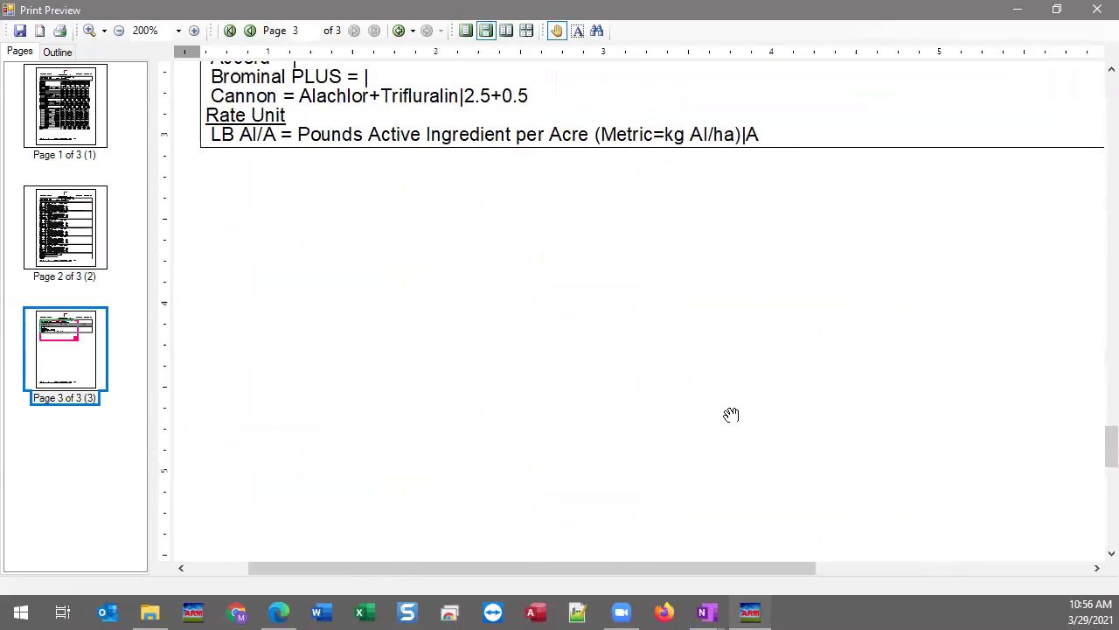
pyautogui.scroll(8, 492, 345)
# Reduce the preview to 125% and compare the split-plot AOV tables across data columns before returning to page 1
pyautogui.click(119, 30)
pyautogui.click(119, 31)
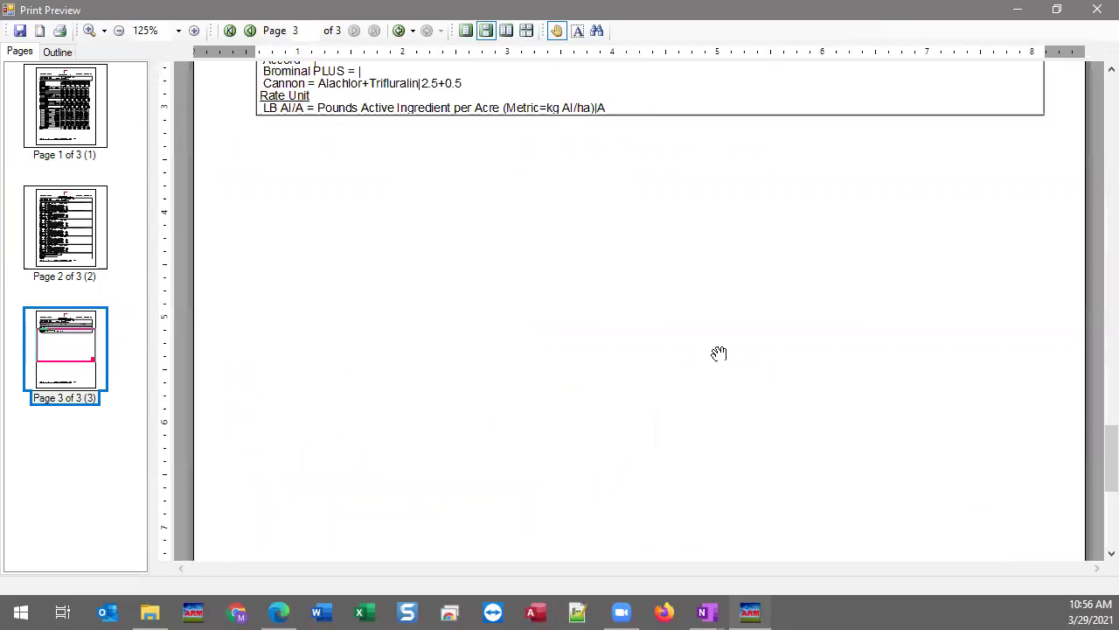
pyautogui.scroll(4, 717, 353)
pyautogui.scroll(10, 625, 534)
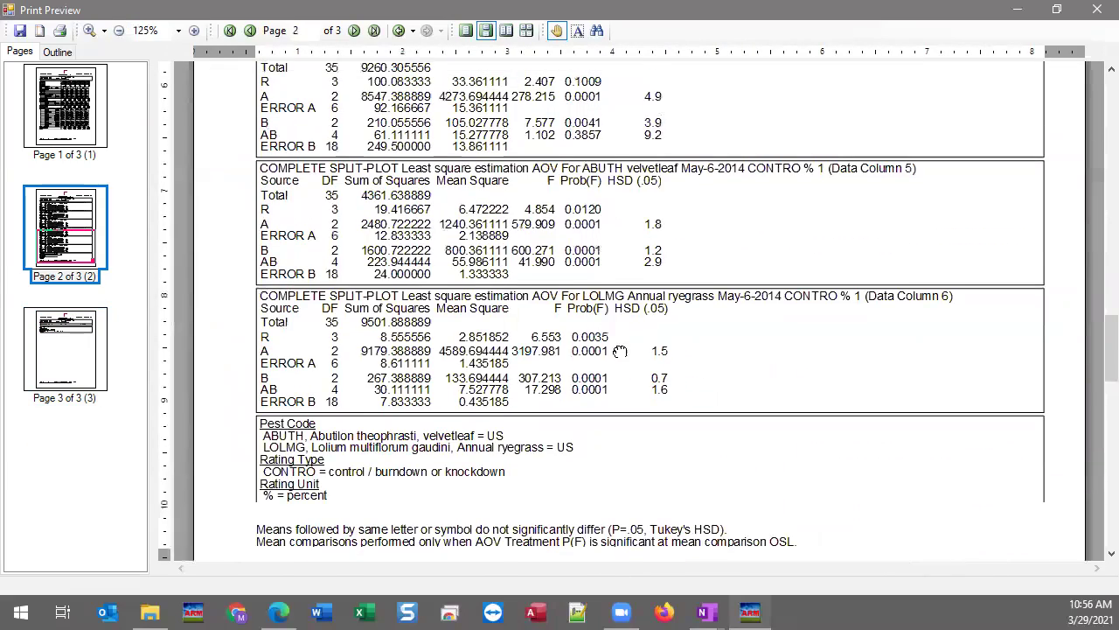
pyautogui.scroll(5, 634, 342)
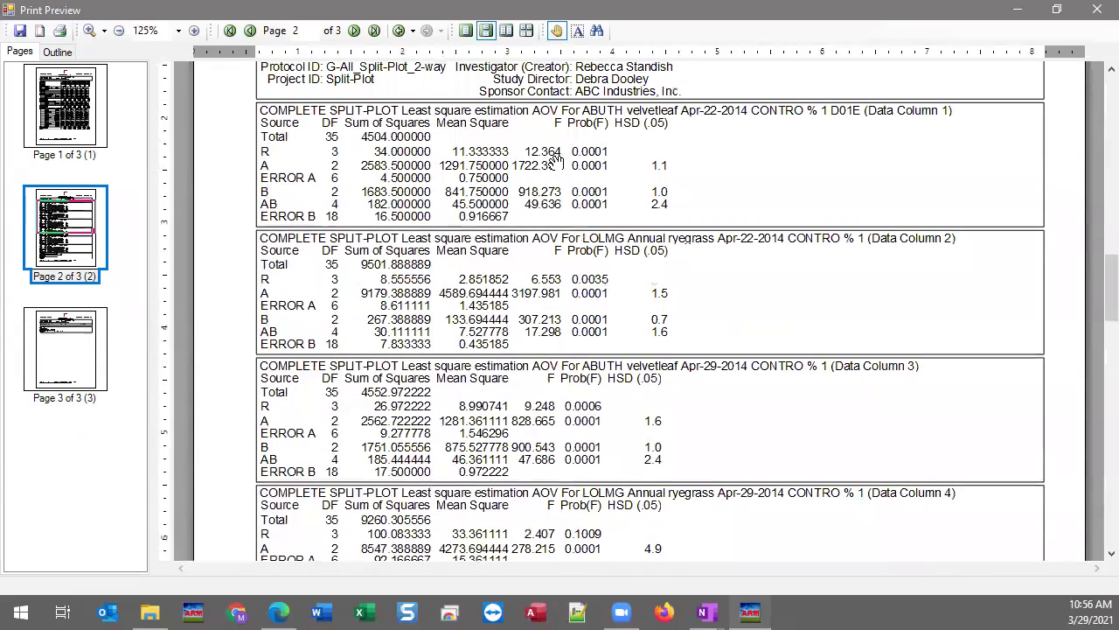
pyautogui.scroll(-3, 551, 158)
pyautogui.scroll(3, 442, 135)
pyautogui.scroll(-3, 484, 197)
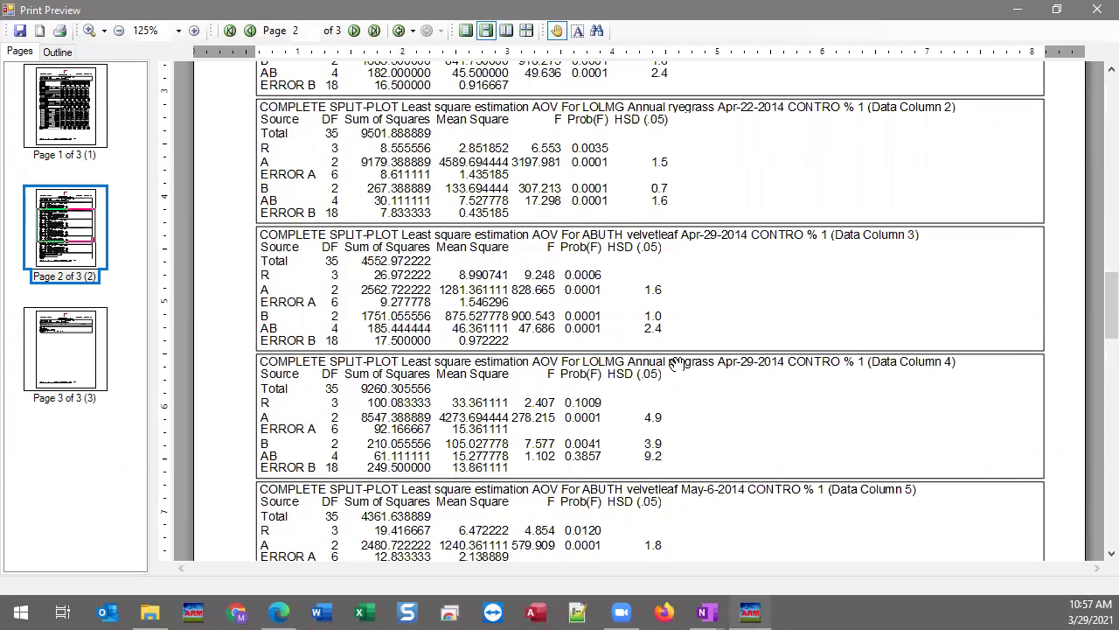
pyautogui.scroll(10, 670, 360)
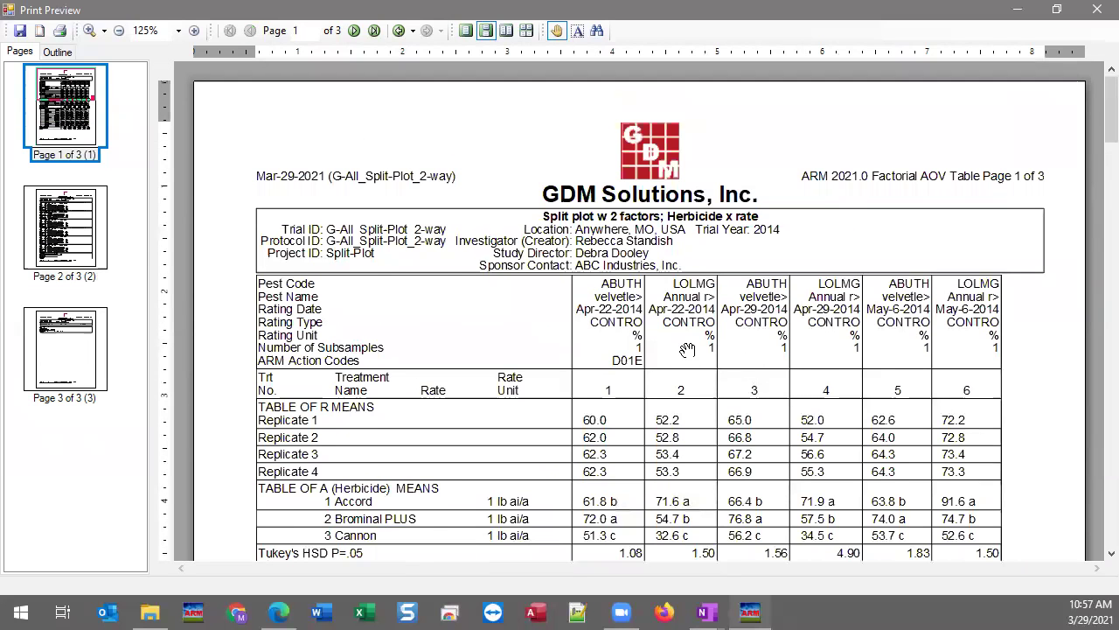
# Close the print preview, return to the report selection and show the AOV Means Table report options
pyautogui.click(1096, 13)
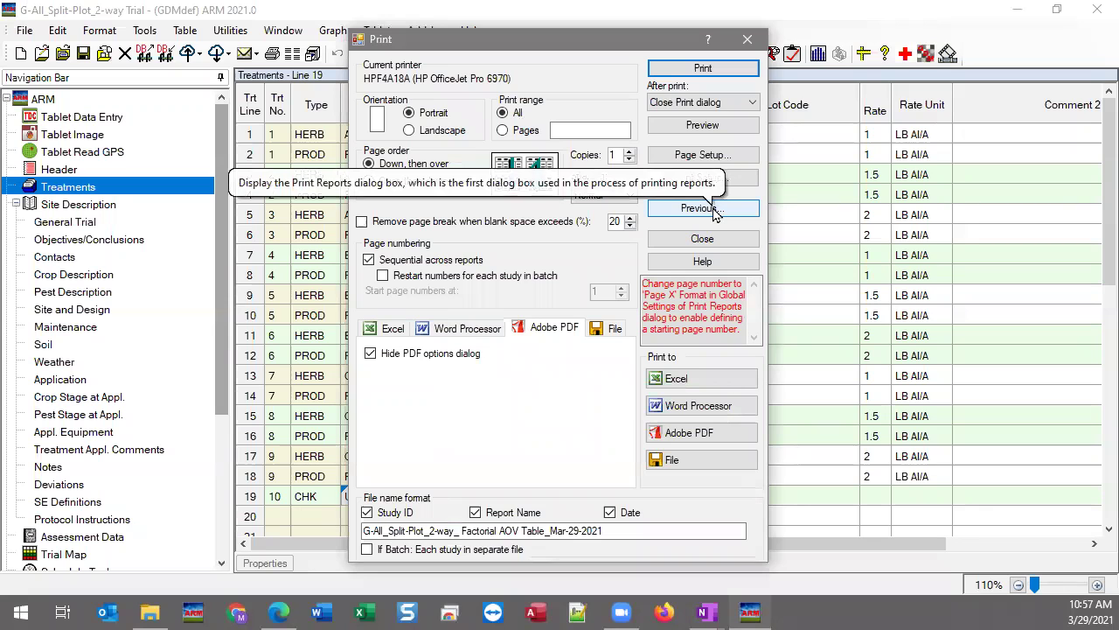
pyautogui.click(715, 210)
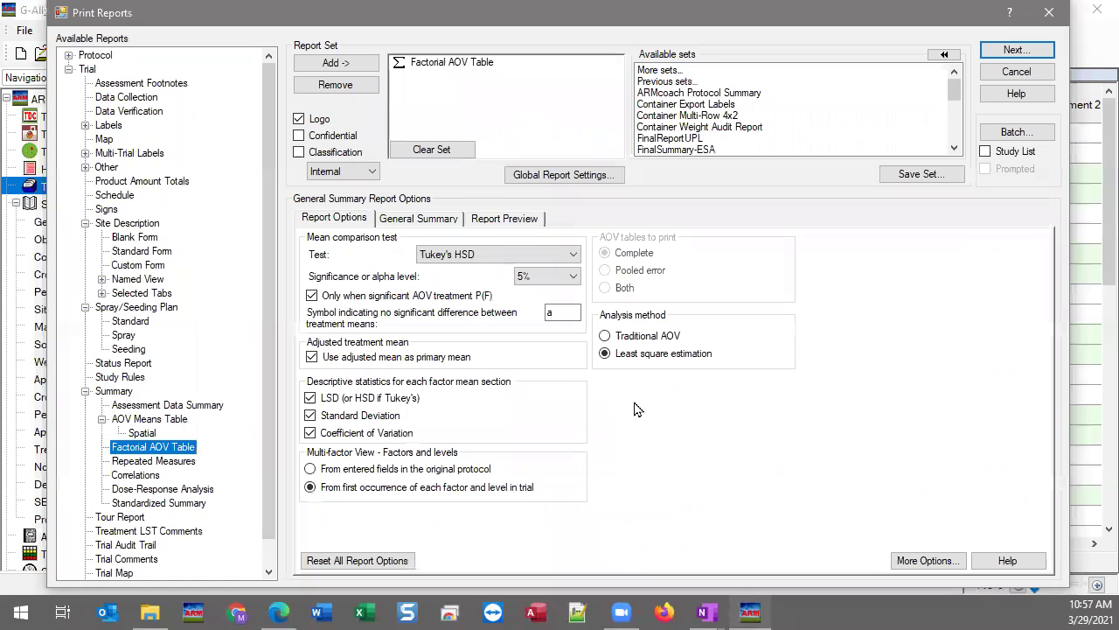
pyautogui.click(154, 418)
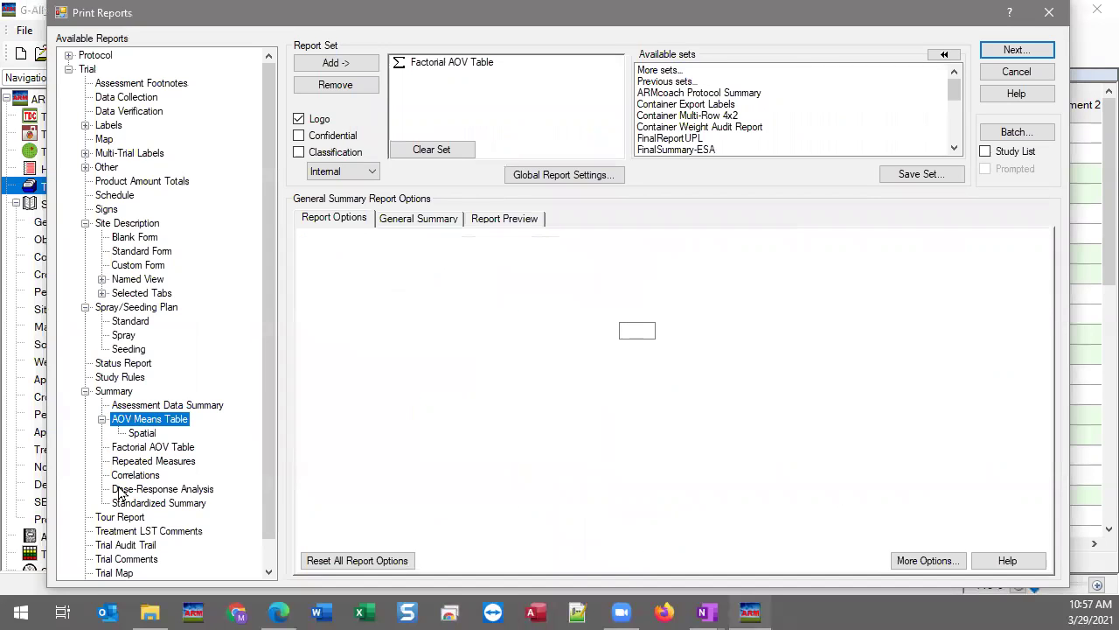
pyautogui.click(102, 419)
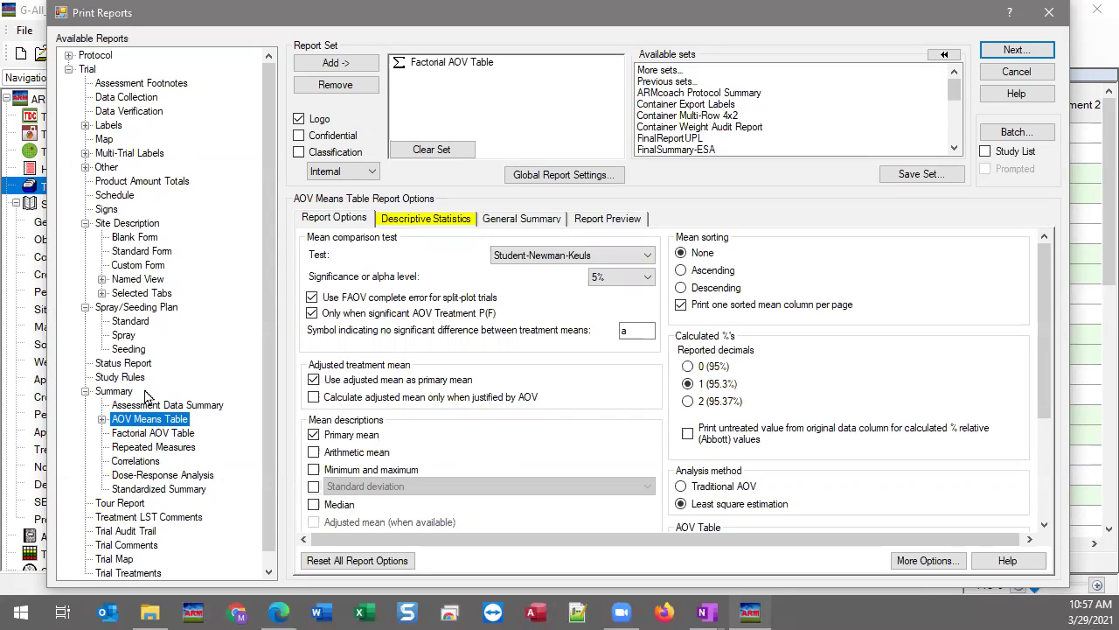
# Replace the Factorial AOV Table with the AOV Means Table in the report set and show its report preview
pyautogui.doubleClick(147, 421)
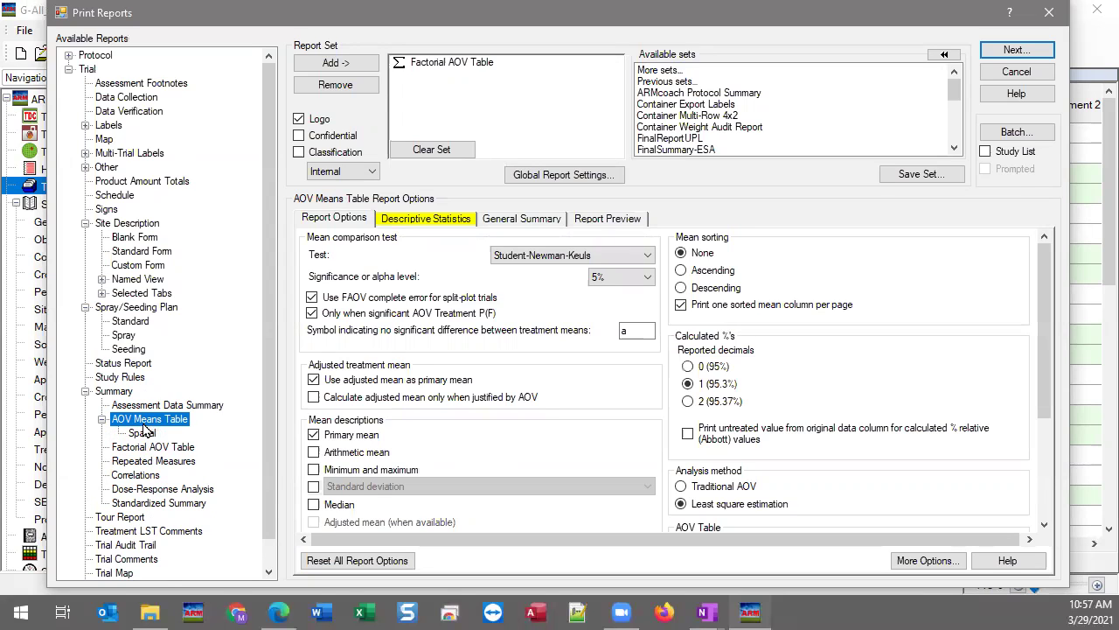
pyautogui.click(463, 63)
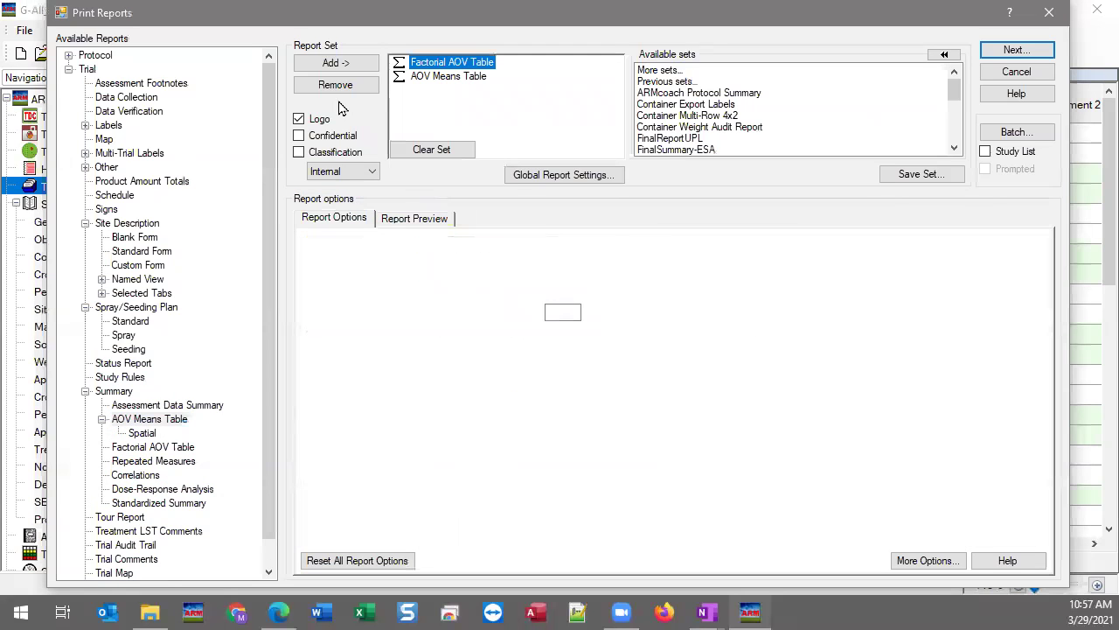
pyautogui.click(336, 85)
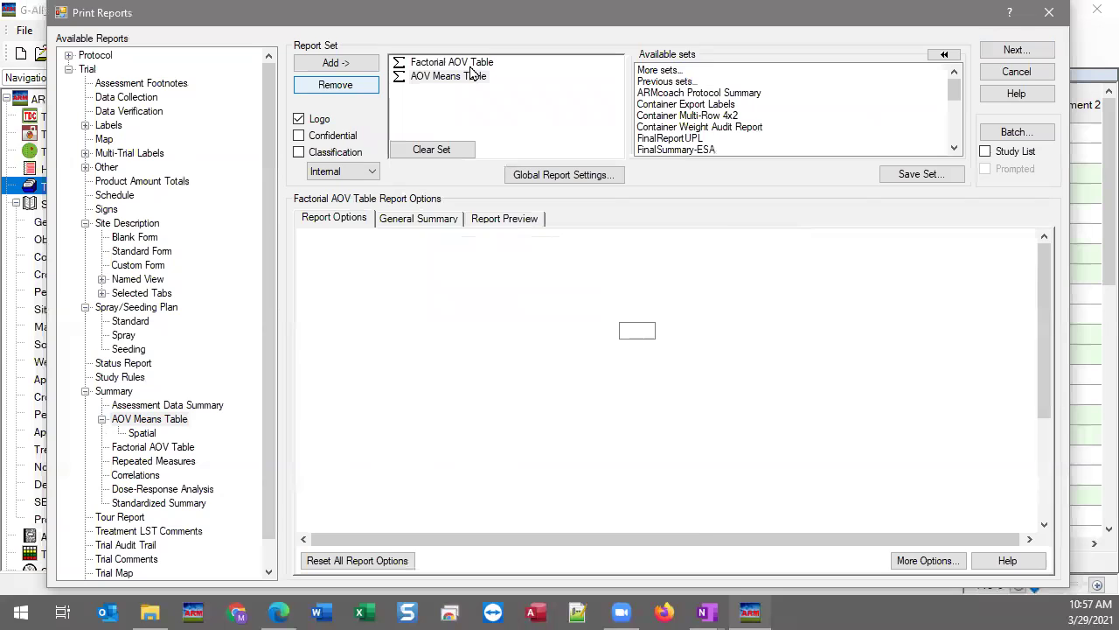
pyautogui.click(448, 68)
pyautogui.click(603, 219)
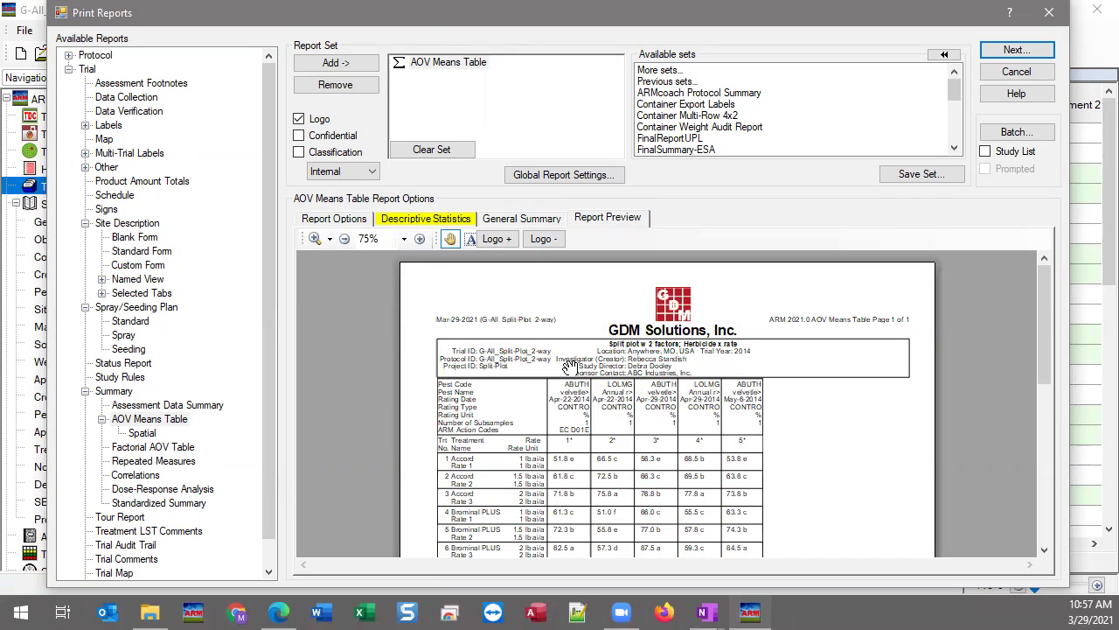
# Enlarge the AOV Means Table preview to 125% and examine the treatment means and mean-comparison letters down to the Untreated Check
pyautogui.click(420, 239)
pyautogui.click(420, 239)
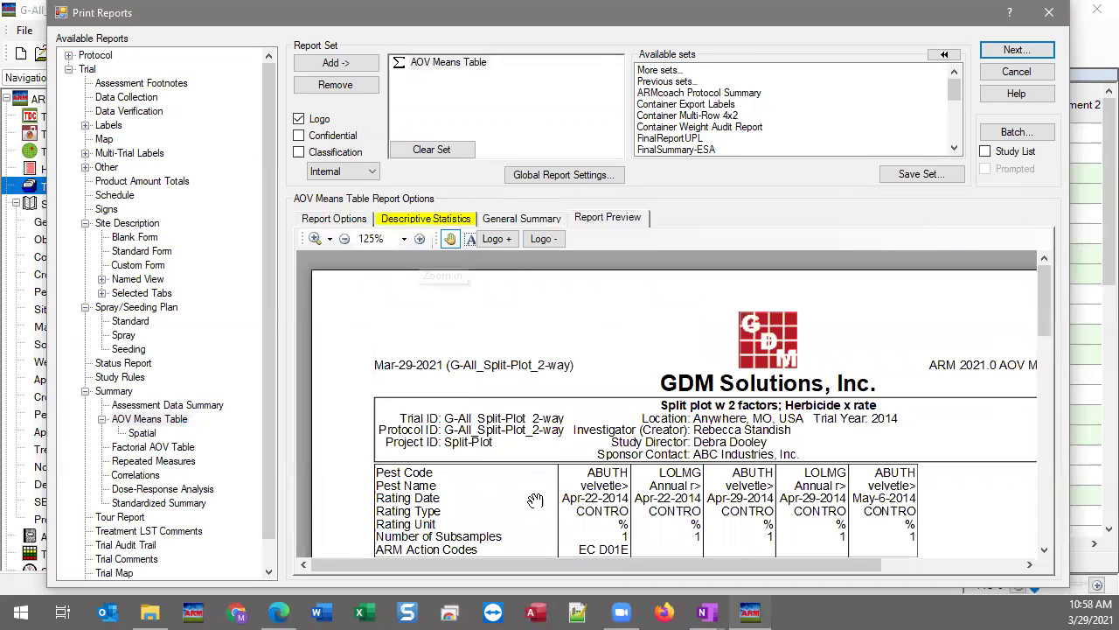
pyautogui.scroll(-3, 516, 433)
pyautogui.moveTo(507, 485); pyautogui.dragTo(527, 416)
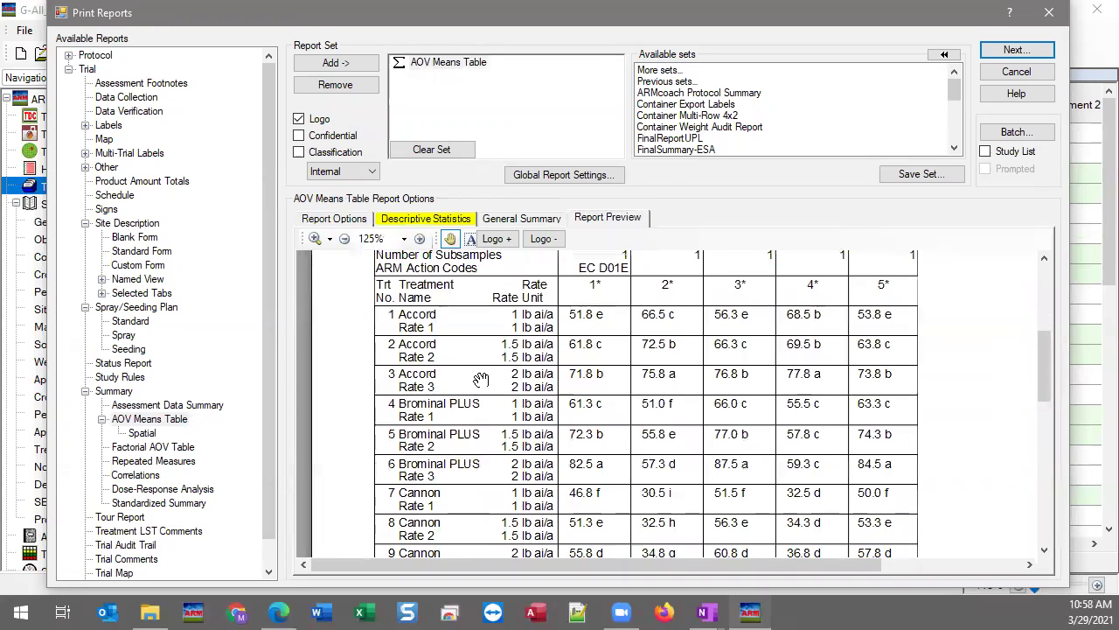
pyautogui.scroll(-2, 433, 461)
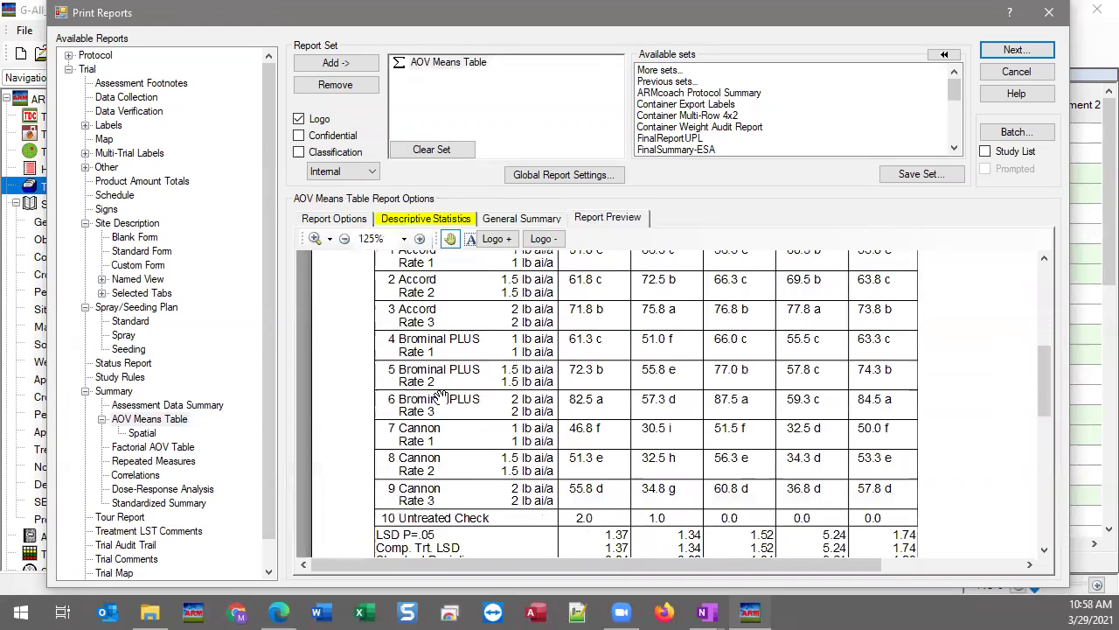
pyautogui.scroll(-1, 428, 509)
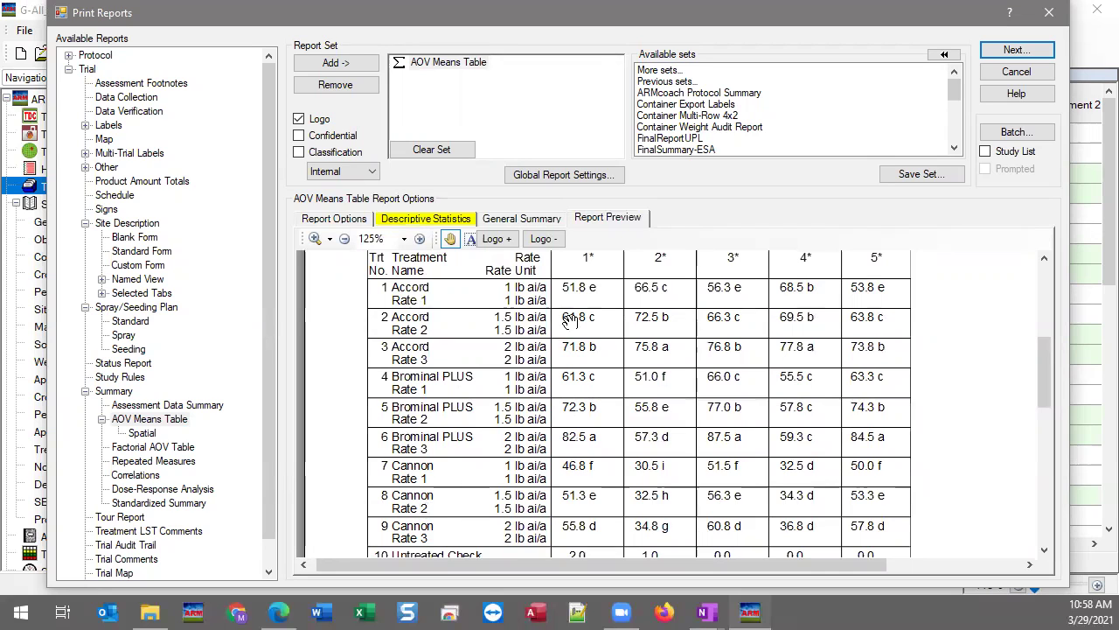
pyautogui.moveTo(603, 530); pyautogui.dragTo(612, 480)
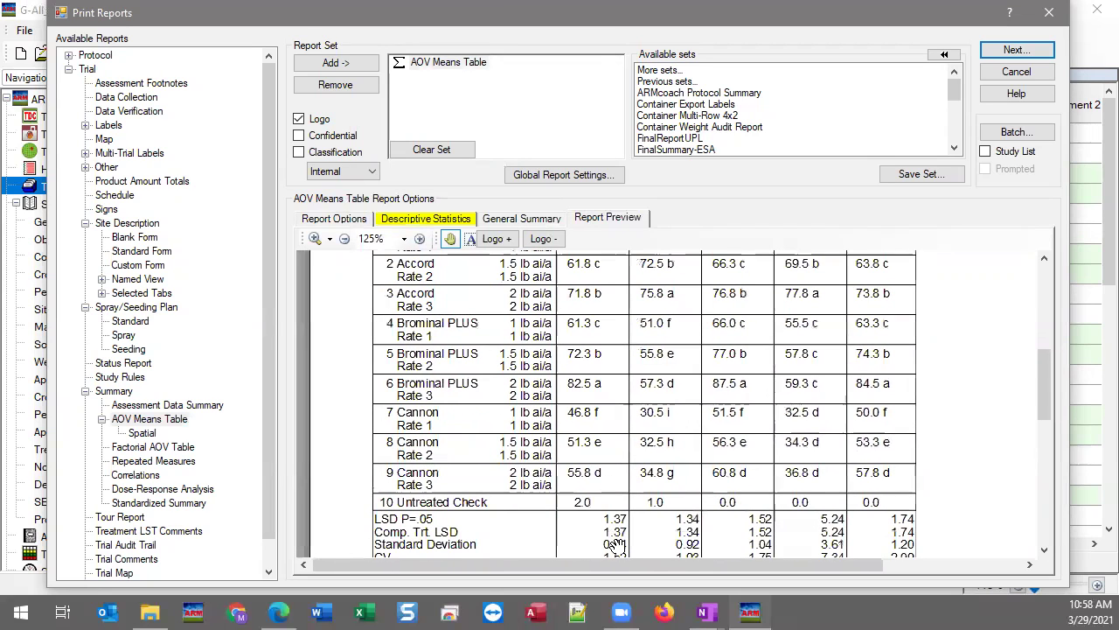
# Enlarge the preview to 150%, review the LSD, CV and other statistics below the means, and close the report window
pyautogui.click(419, 239)
pyautogui.scroll(-3, 556, 414)
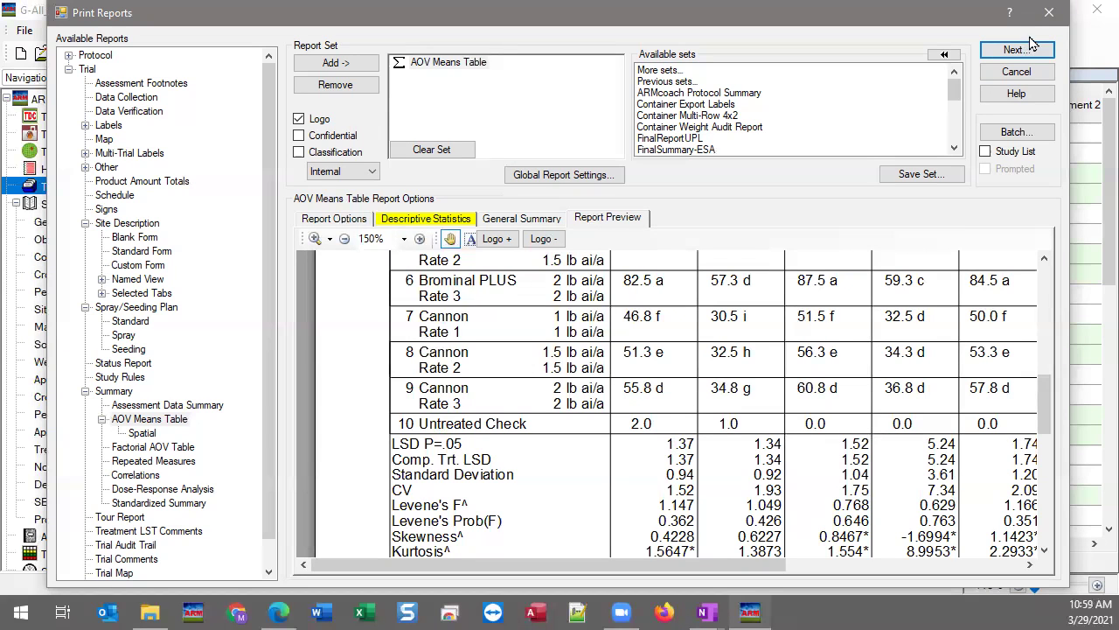
pyautogui.click(1049, 12)
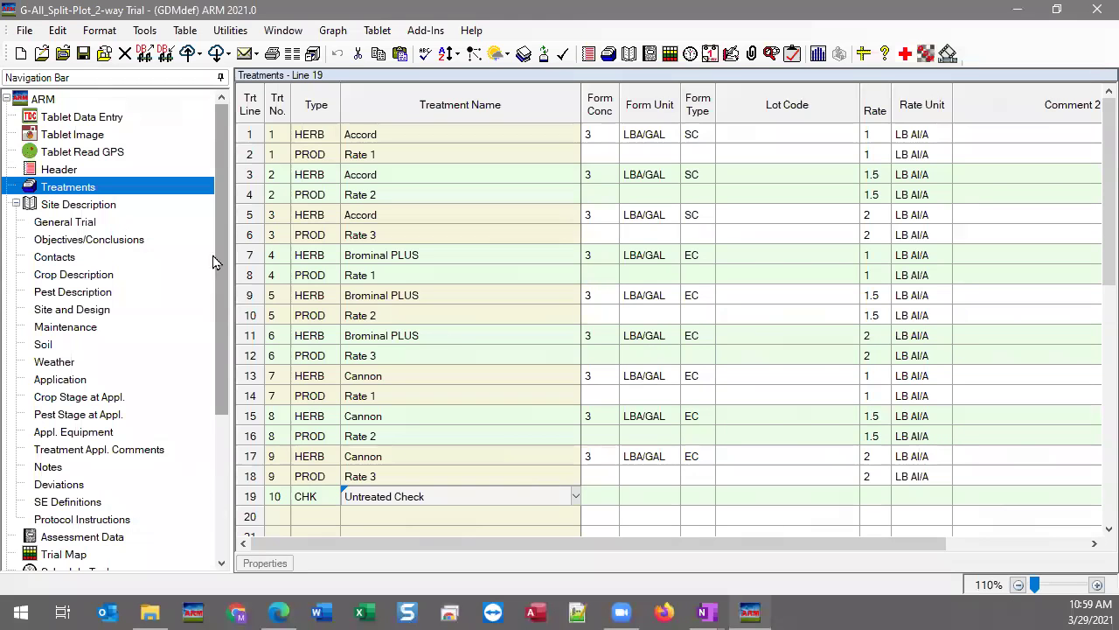
# Change the trial's experimental design to Randomized Complete Block (RCB) in the trial settings and accept the change
pyautogui.moveTo(221, 407); pyautogui.dragTo(221, 496)
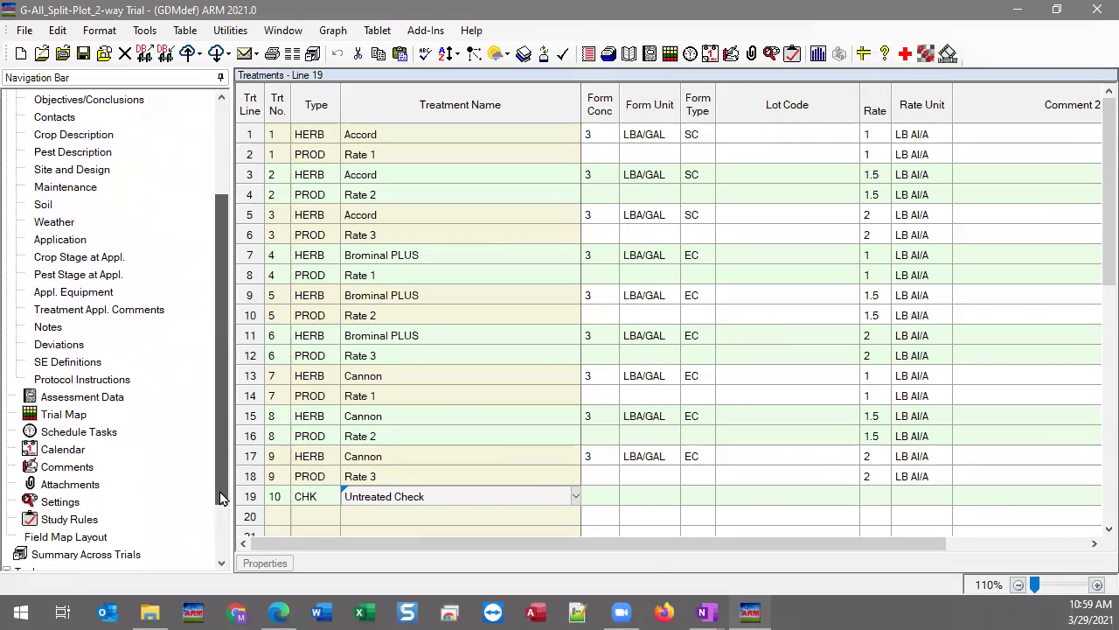
pyautogui.click(54, 501)
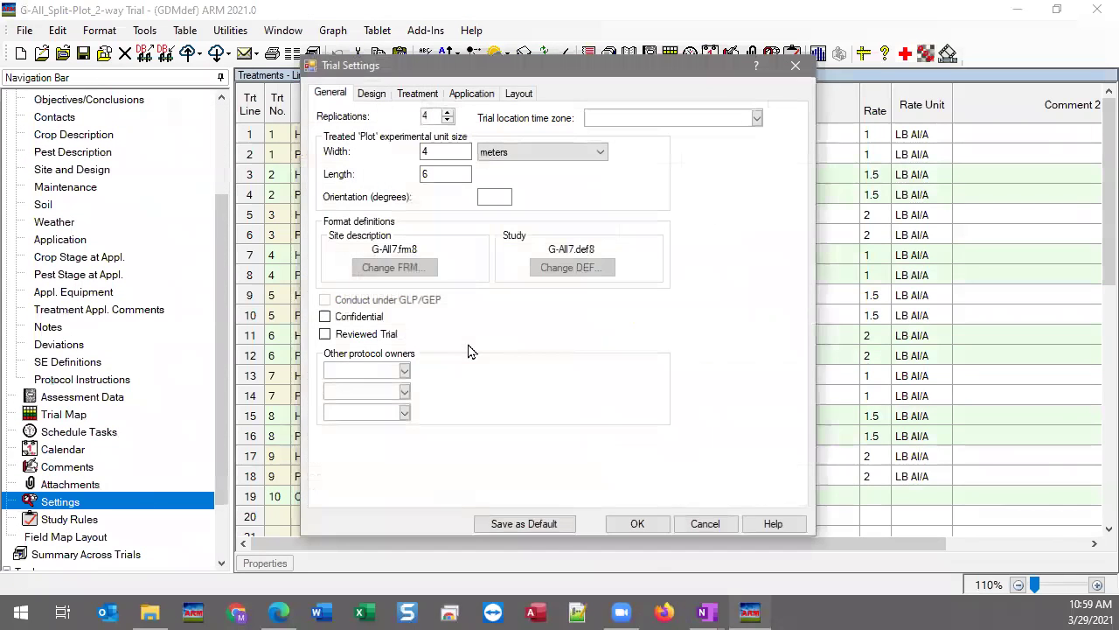
pyautogui.click(371, 96)
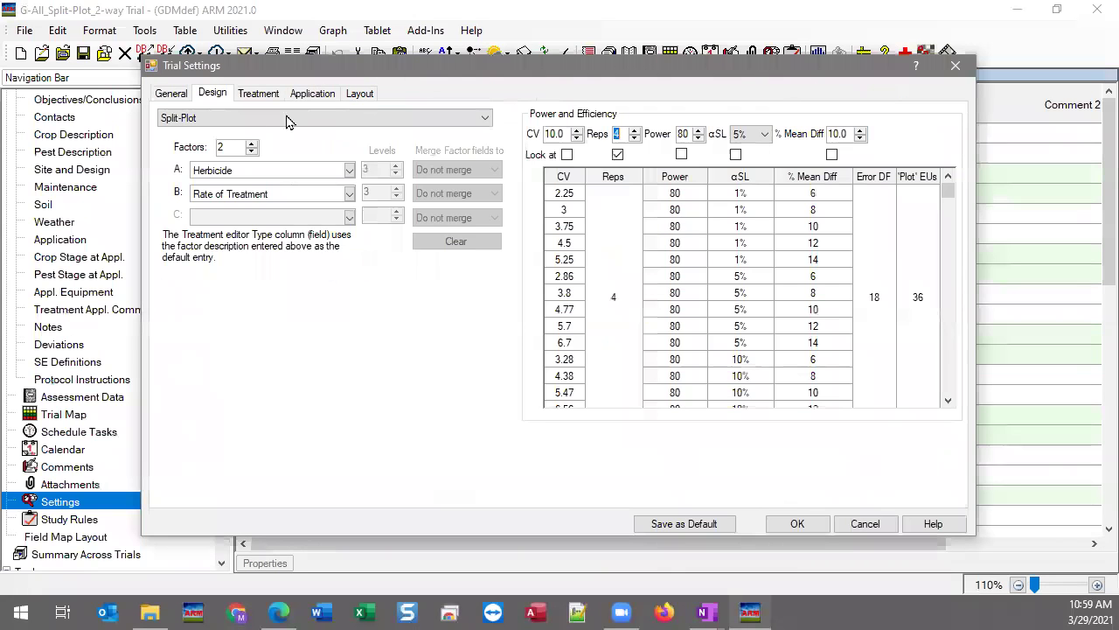
pyautogui.click(288, 117)
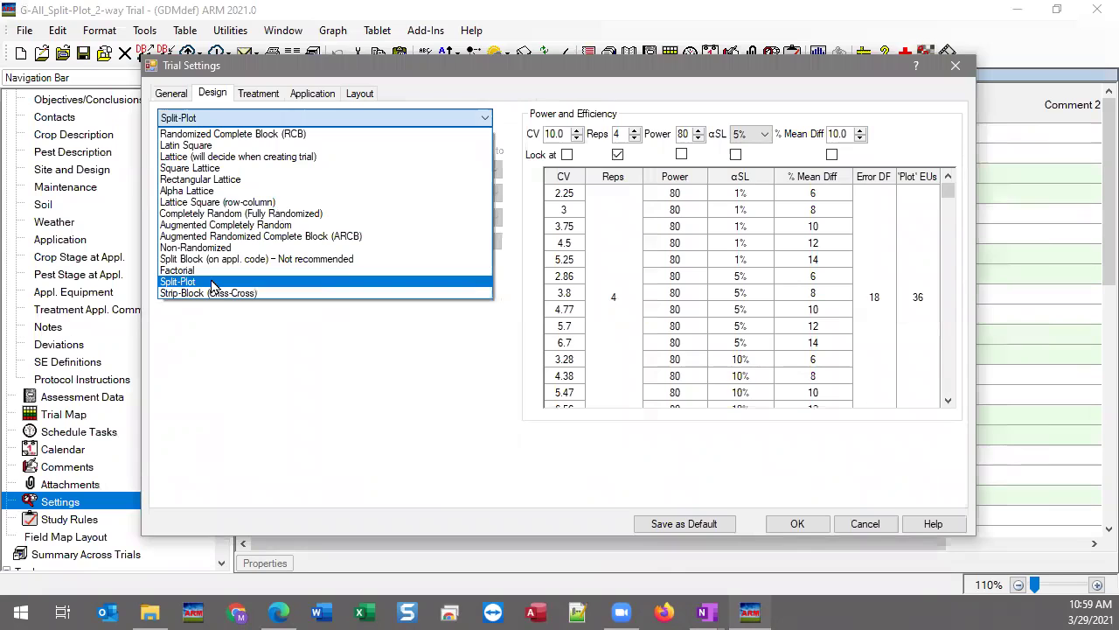
pyautogui.click(203, 135)
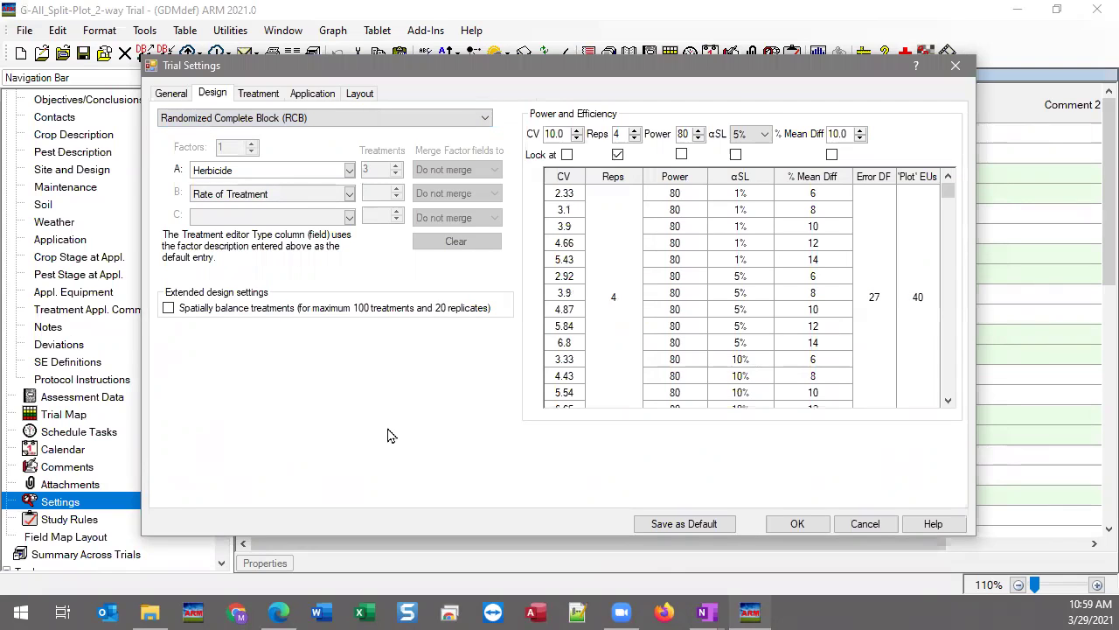
pyautogui.click(803, 528)
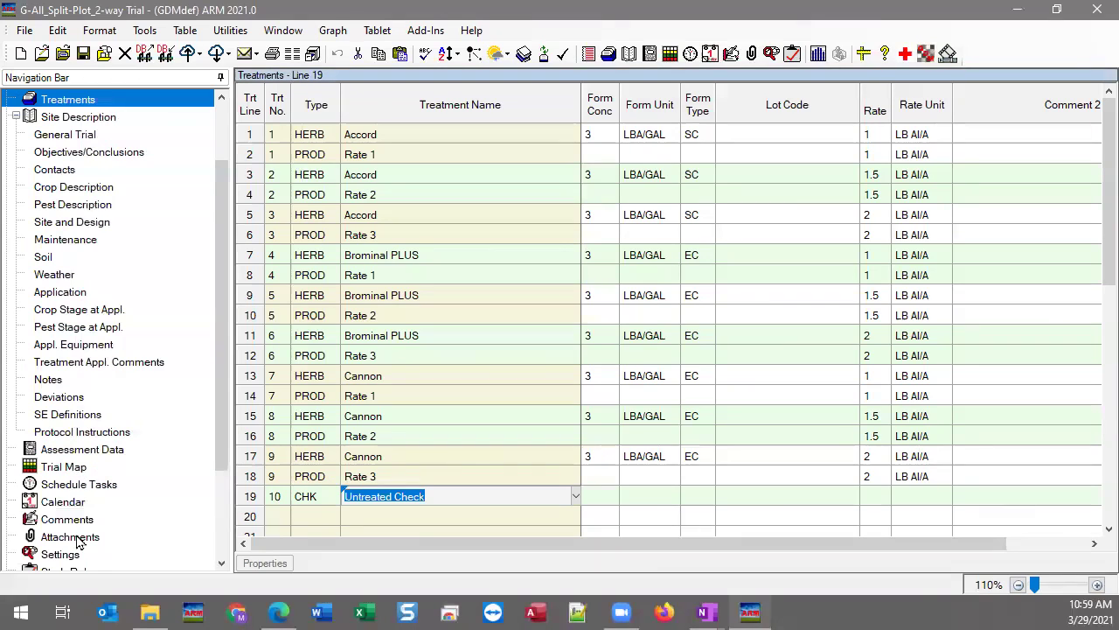
# Preview the AOV Means Table report again under the RCB design, down to the Untreated Check and its statistics
pyautogui.click(274, 54)
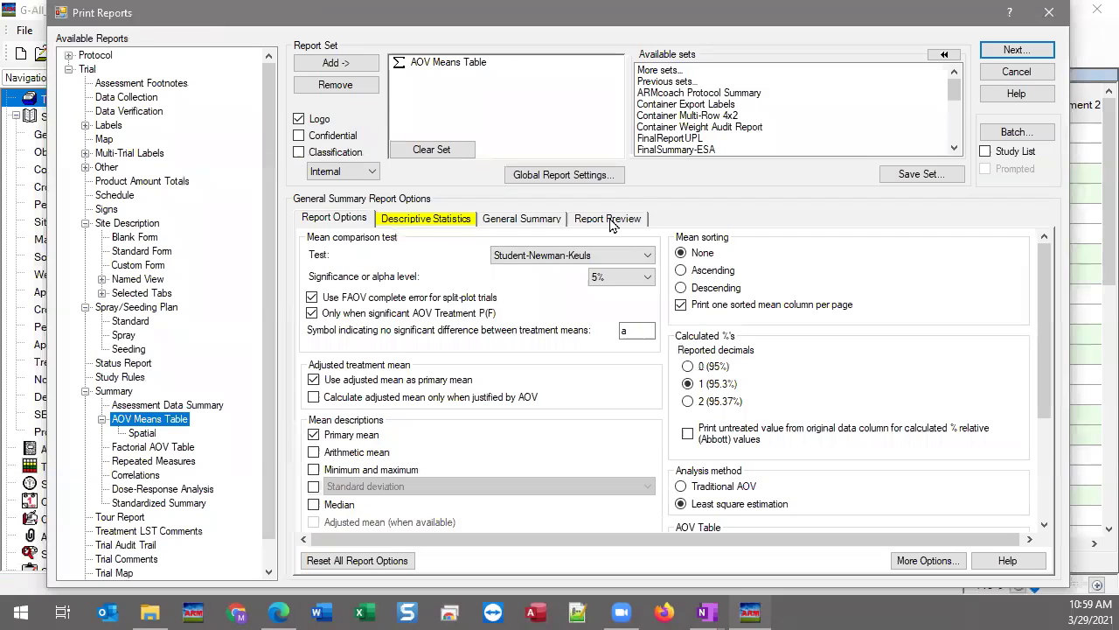
pyautogui.click(613, 218)
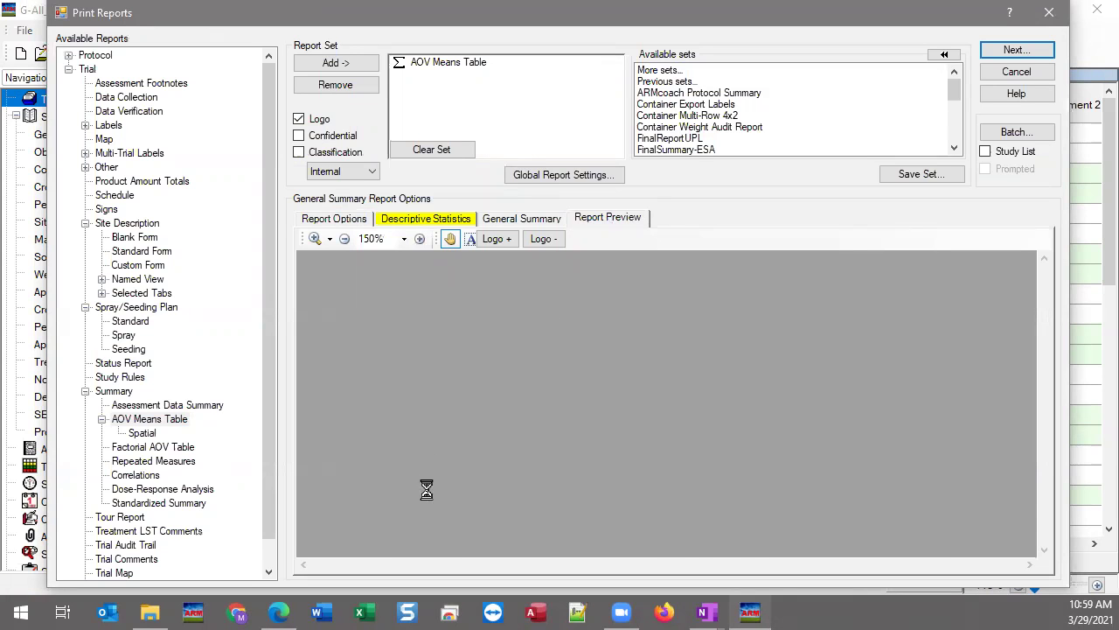
pyautogui.scroll(-2, 435, 325)
pyautogui.scroll(-10, 434, 326)
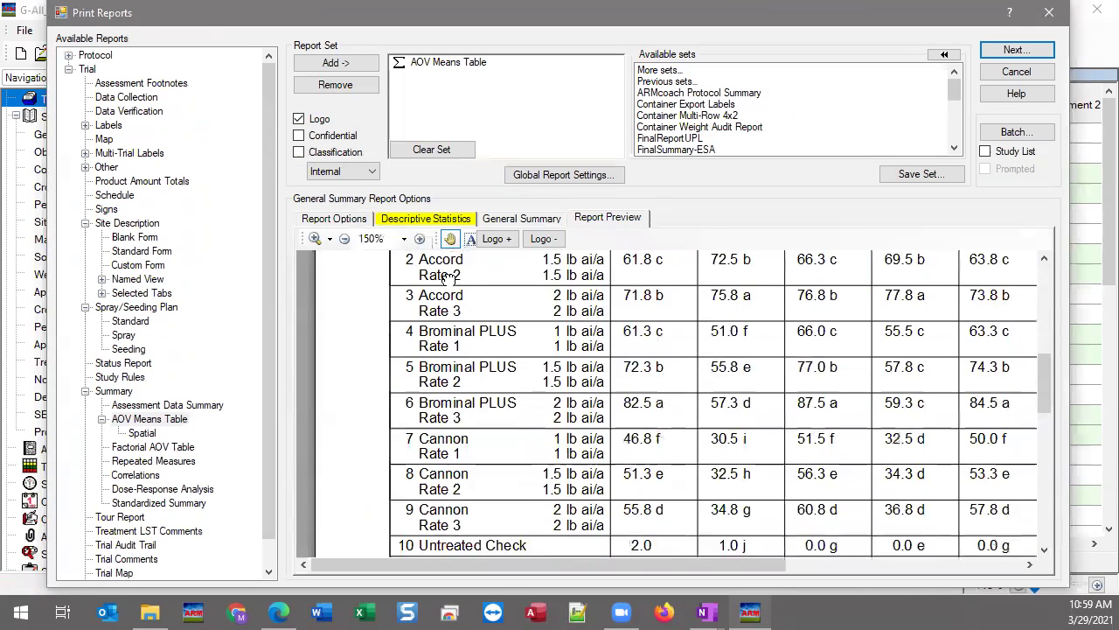
# Compare the mean letters of the Untreated Check with the other treatments across data columns 1 to 5 and close the report window
pyautogui.scroll(3, 652, 485)
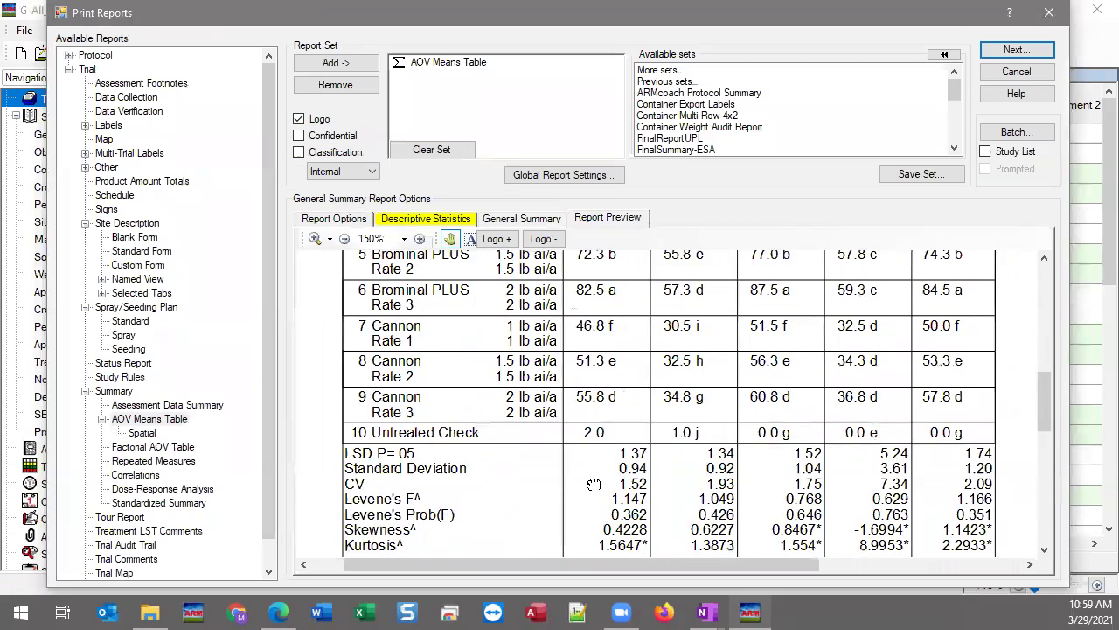
pyautogui.scroll(2, 589, 424)
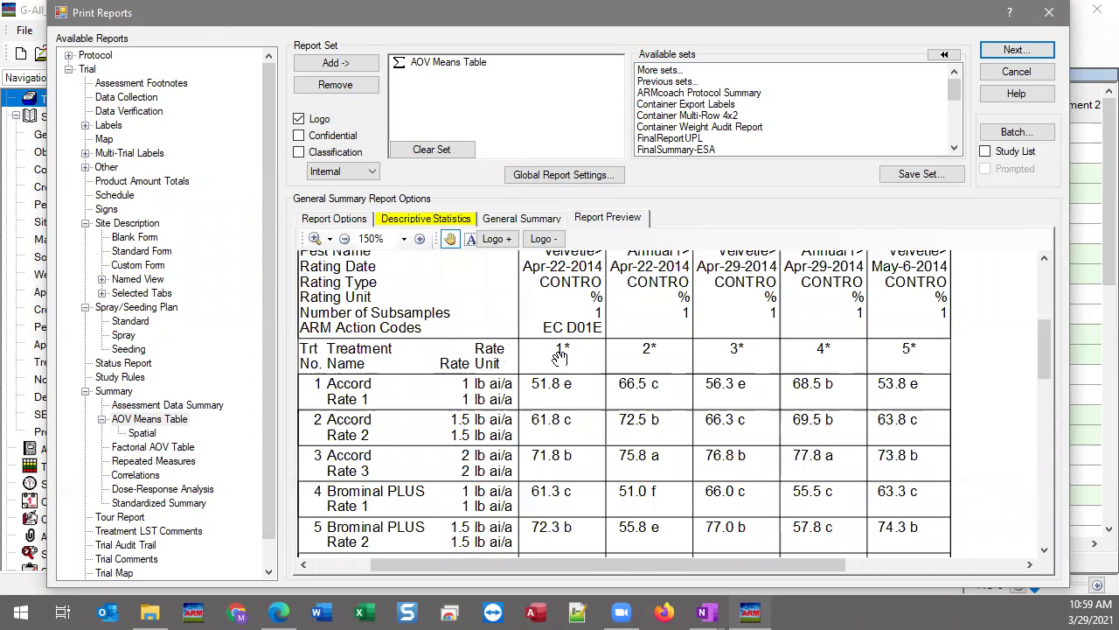
pyautogui.hscroll(1, 680, 411)
pyautogui.scroll(-4, 679, 411)
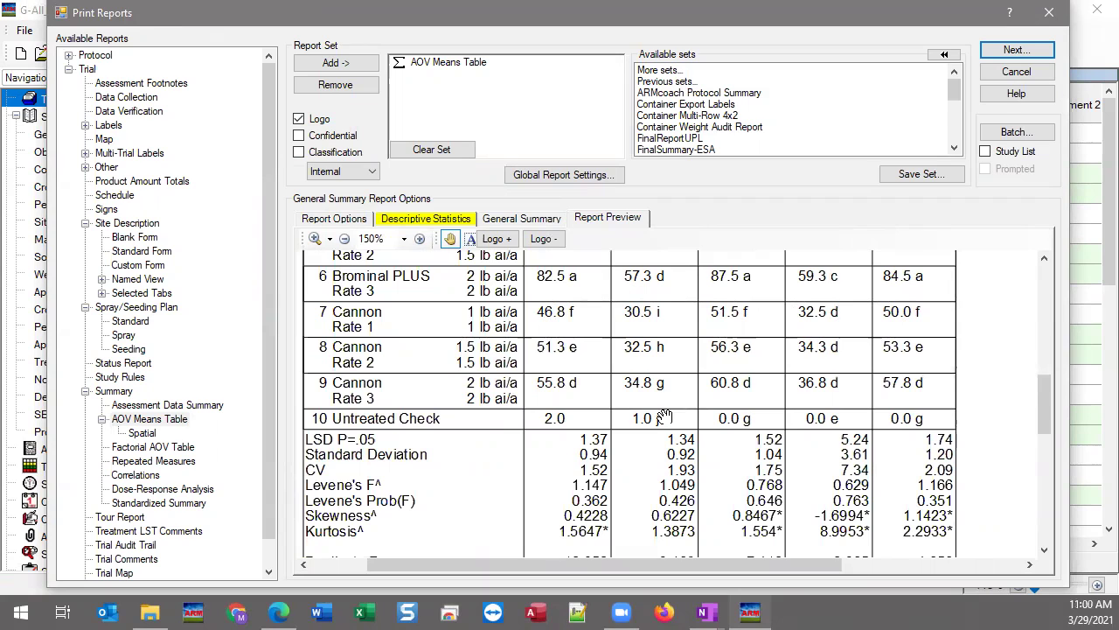
pyautogui.scroll(5, 578, 331)
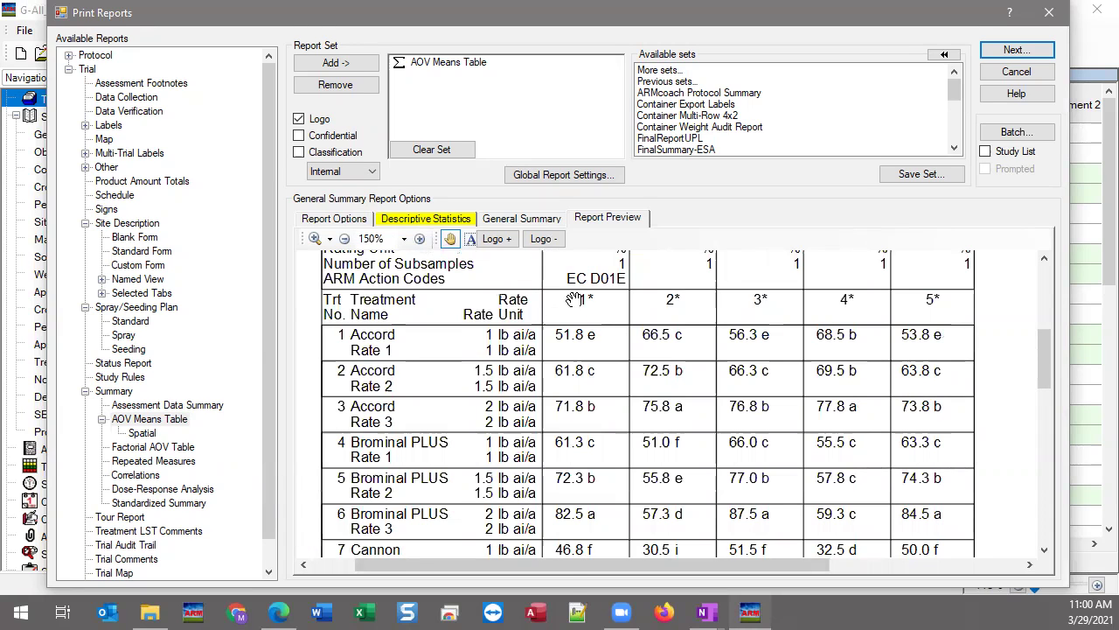
pyautogui.scroll(-5, 677, 368)
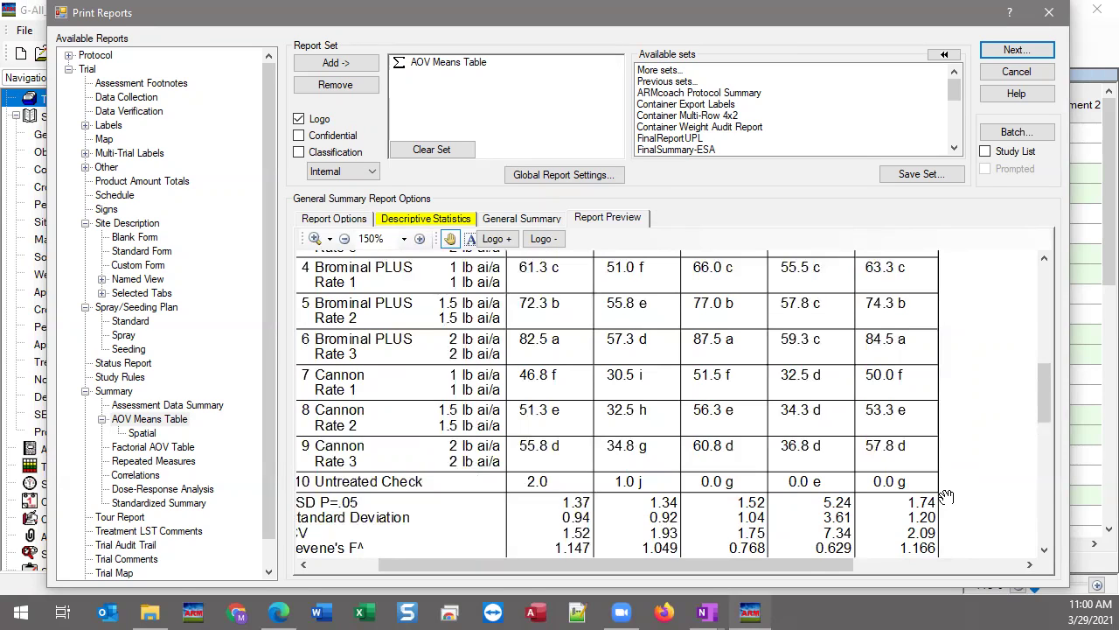
pyautogui.click(1014, 71)
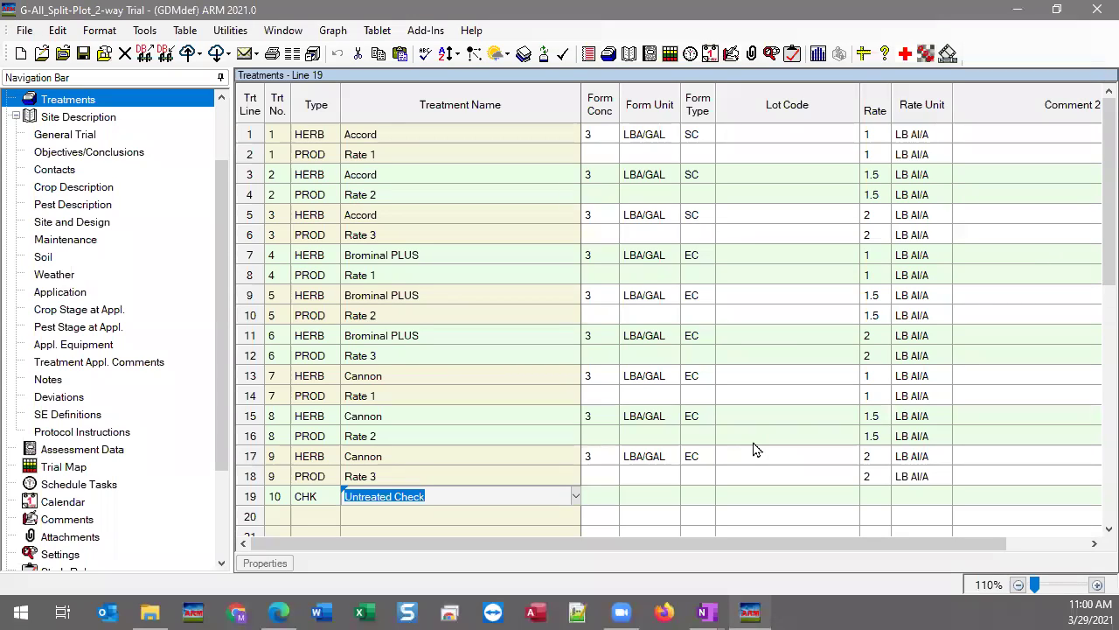